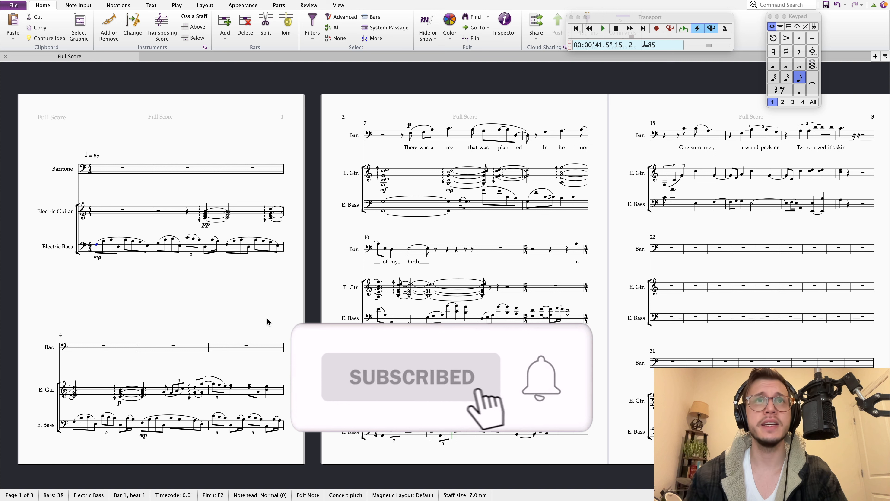
{"action": "left_click_drag", "start_coordinate": [231, 268], "coordinate": [232, 264]}
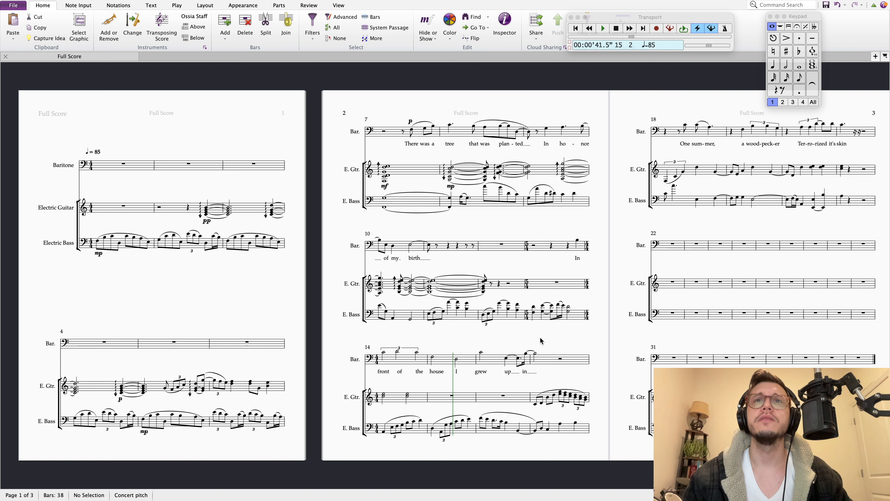
{"action": "scroll", "coordinate": [491, 351], "scroll_direction": "right", "scroll_amount": 5}
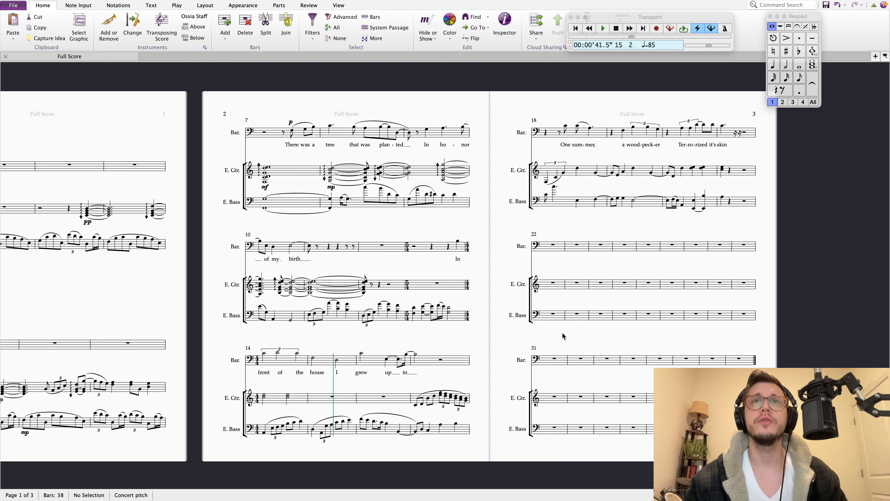
{"action": "left_click_drag", "start_coordinate": [562, 332], "coordinate": [634, 333]}
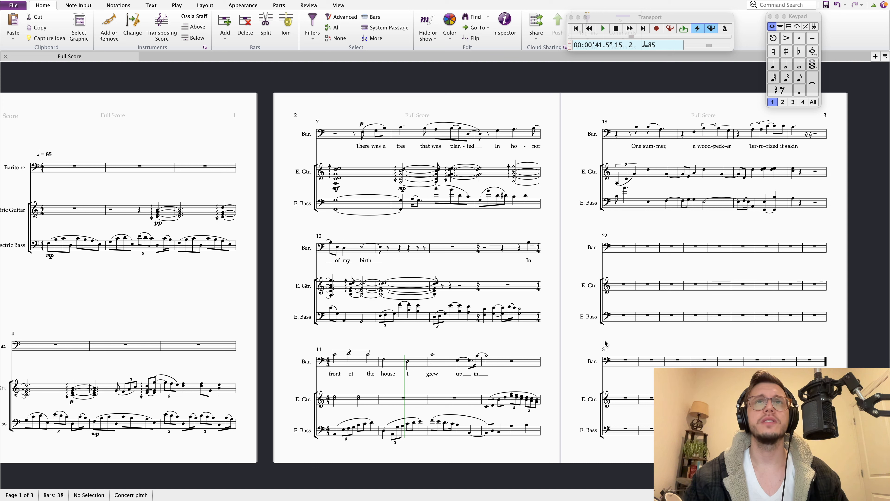
{"action": "left_click", "coordinate": [506, 197]}
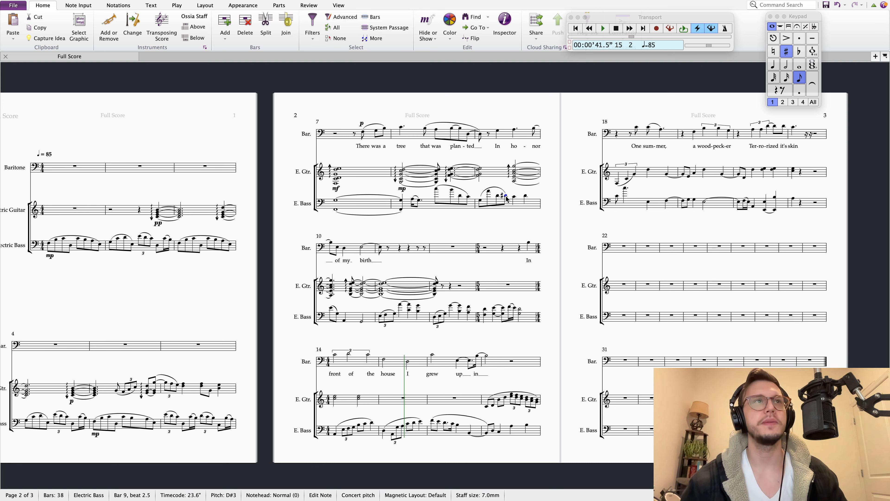
{"action": "key", "text": "Escape"}
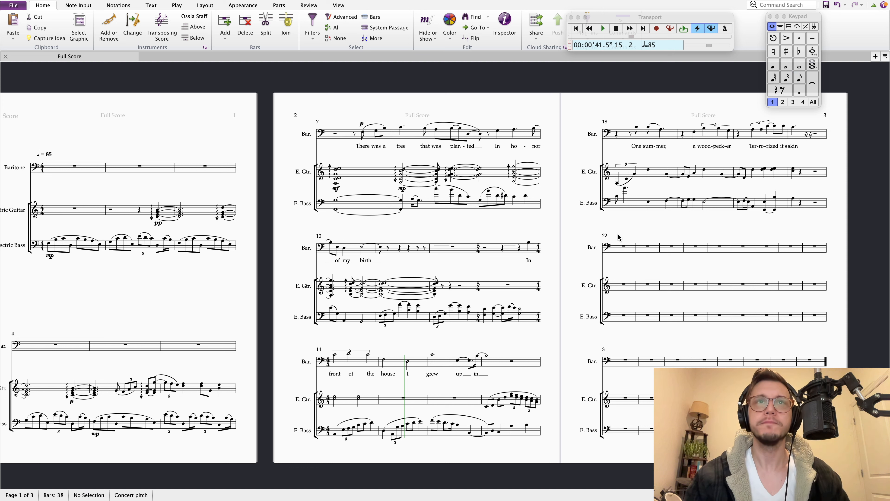
Move the floating Keypad and Transport windows aside to uncover the ribbon commands
{"action": "left_click_drag", "start_coordinate": [798, 19], "coordinate": [847, 21]}
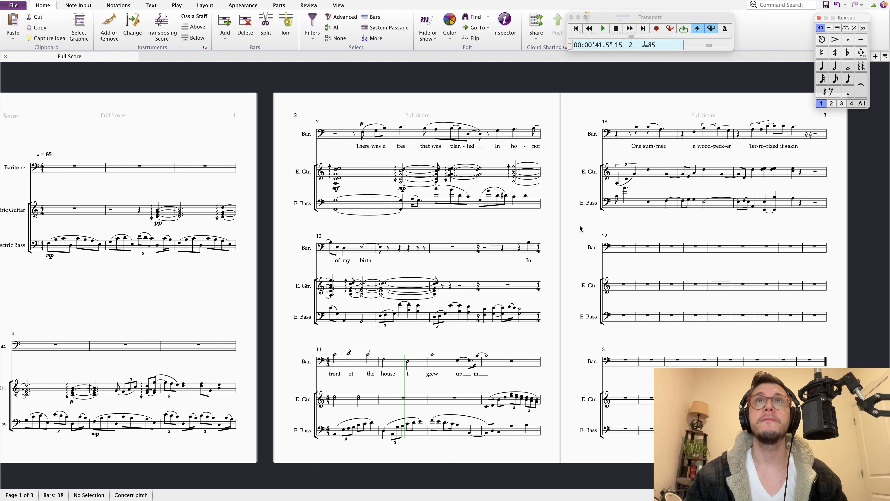
{"action": "left_click_drag", "start_coordinate": [679, 23], "coordinate": [761, 18]}
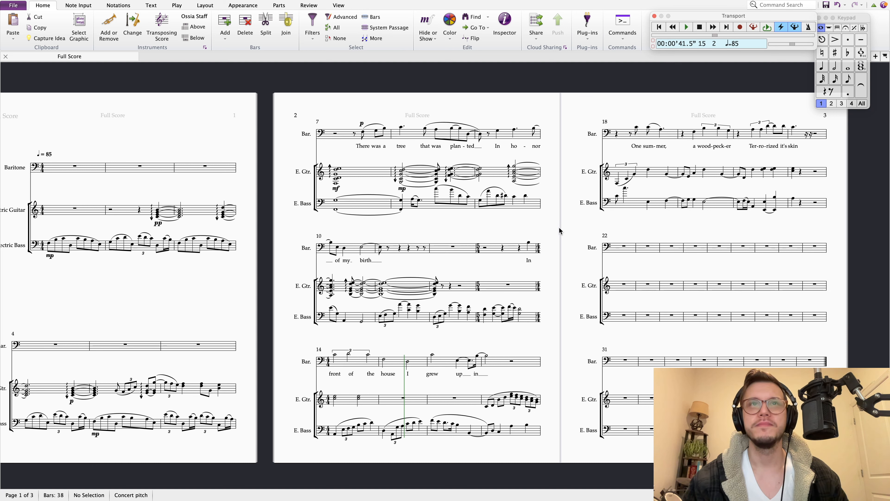
Play the score from the first Electric Bass note in bar 1 and stop playback in bar 21
{"action": "left_click", "coordinate": [50, 244]}
{"action": "key", "text": "p"}
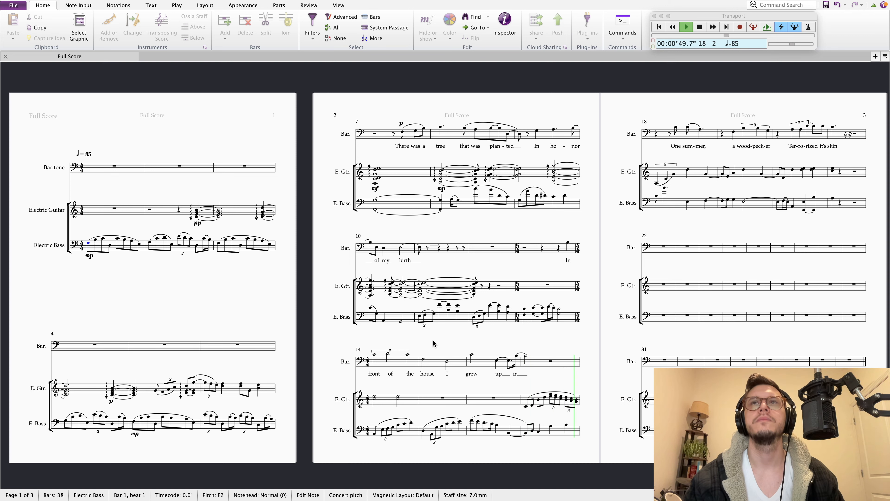
{"action": "left_click_drag", "start_coordinate": [617, 337], "coordinate": [446, 346]}
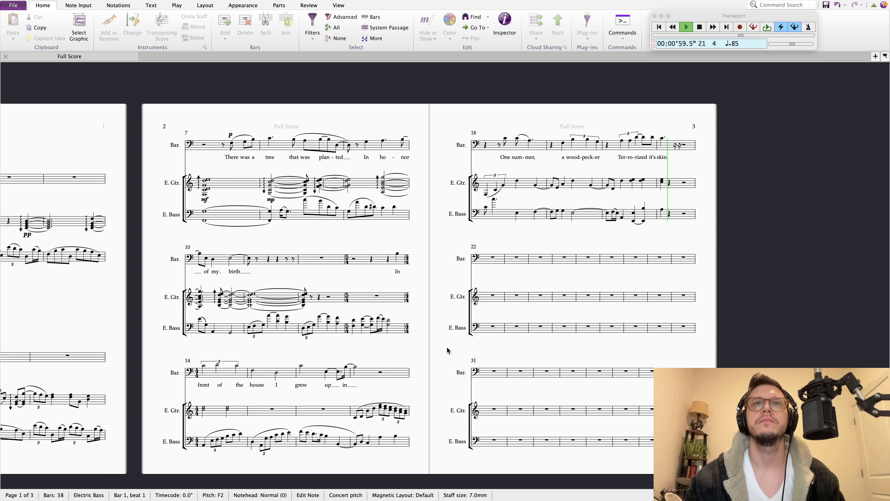
{"action": "key", "text": "space"}
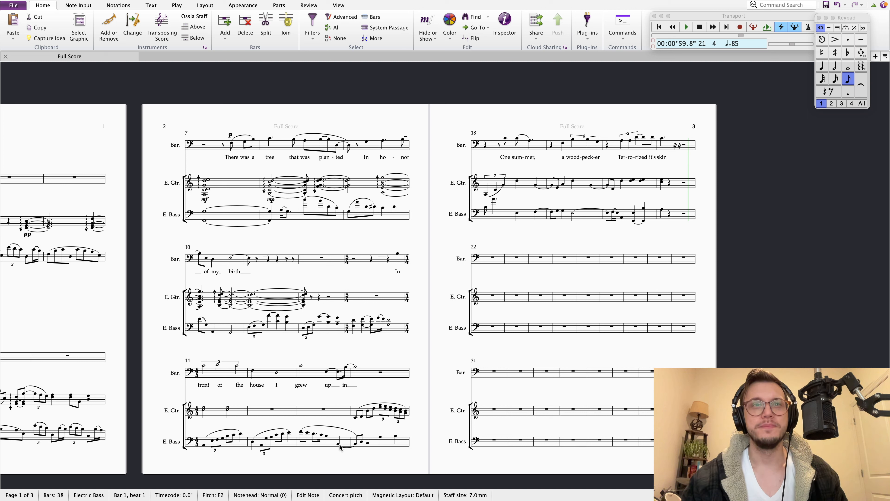
Play the score from the Baritone's half note at the start of bar 16, then stop playback
{"action": "left_click", "coordinate": [301, 366]}
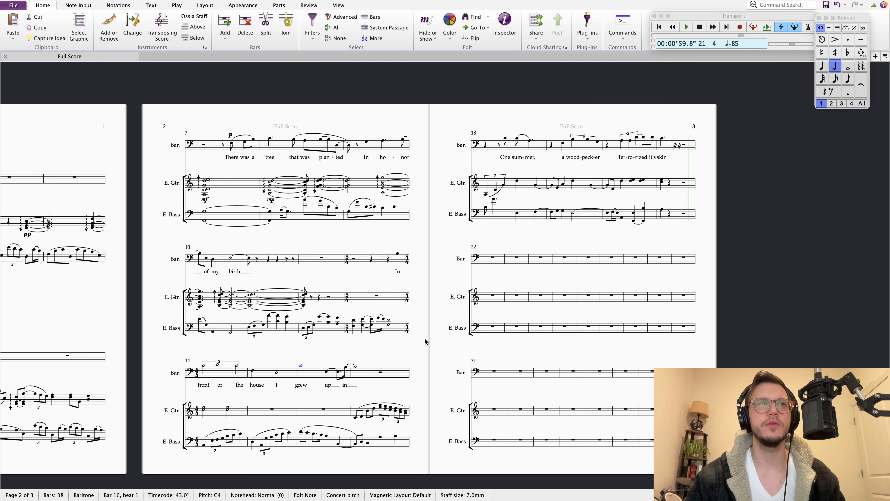
{"action": "left_click_drag", "start_coordinate": [414, 339], "coordinate": [523, 345]}
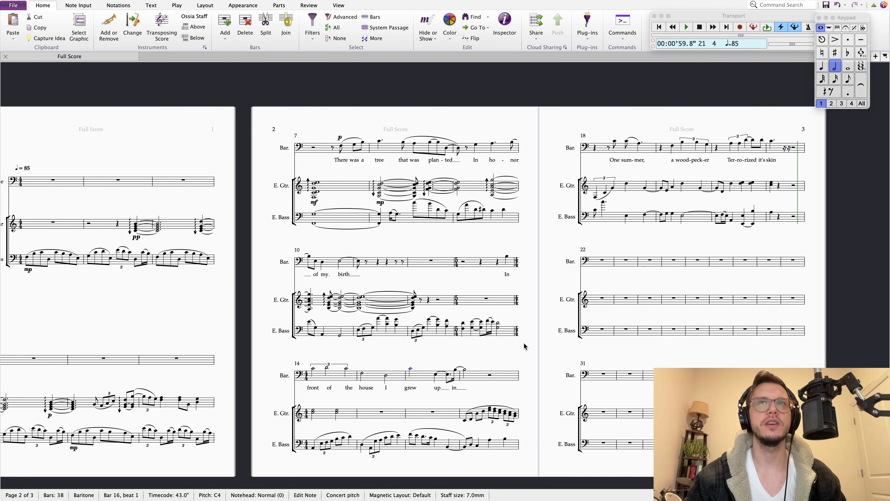
{"action": "key", "text": "space"}
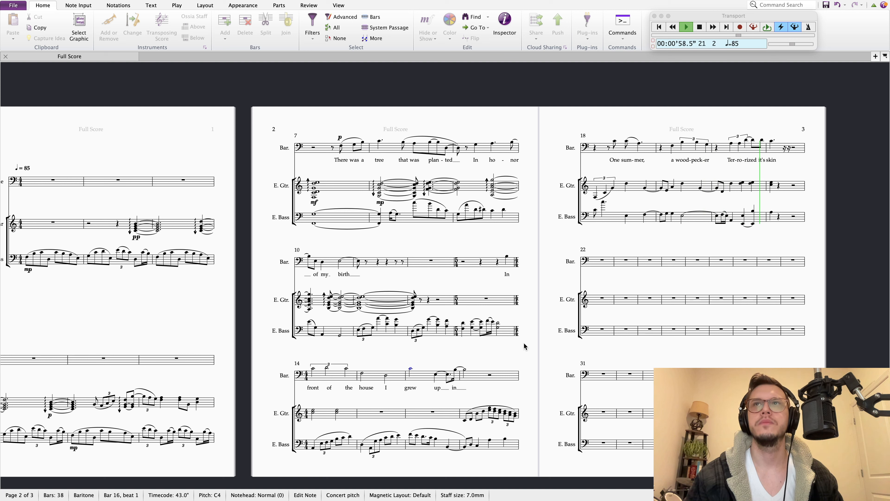
{"action": "key", "text": "space"}
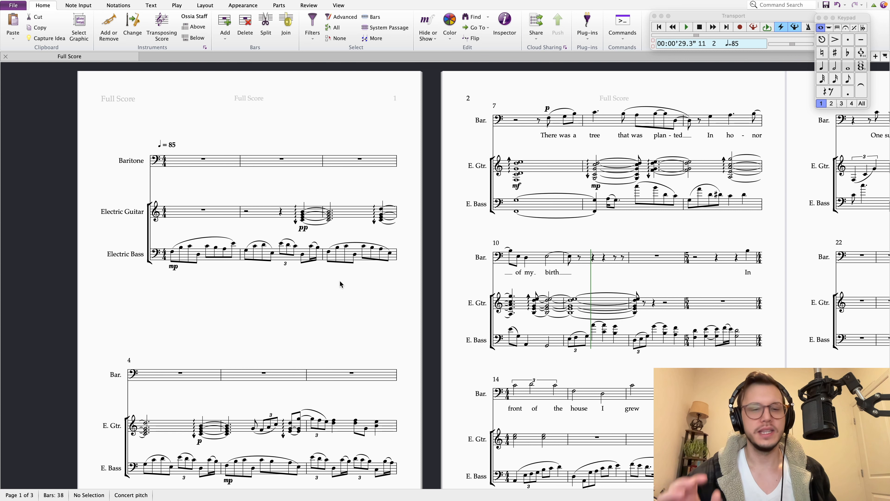
Delete the inner notes of the Electric Guitar chords at bar 2 beat 4 and bar 3 beat 1, keeping C3 and B3
{"action": "left_click", "coordinate": [303, 218]}
{"action": "left_click", "coordinate": [329, 219]}
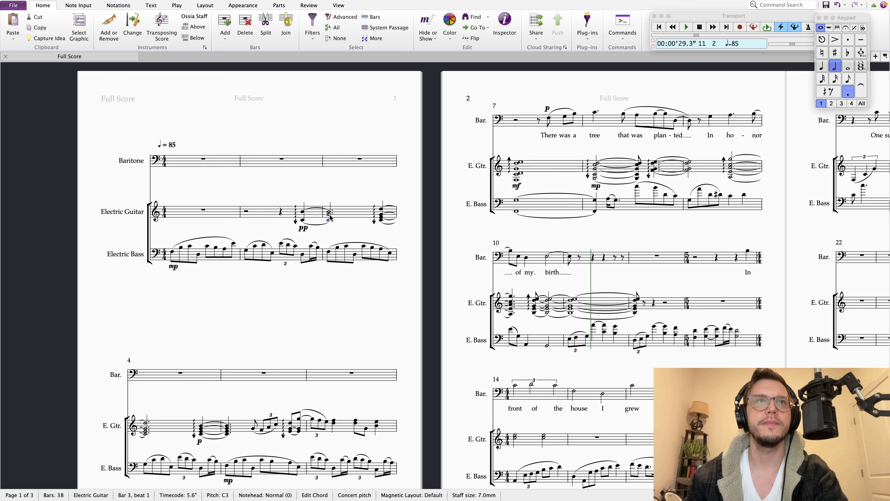
{"action": "key", "text": "Delete"}
{"action": "key", "text": "super+z"}
{"action": "left_click", "coordinate": [329, 214]}
{"action": "key", "text": "Delete"}
{"action": "key", "text": "Left"}
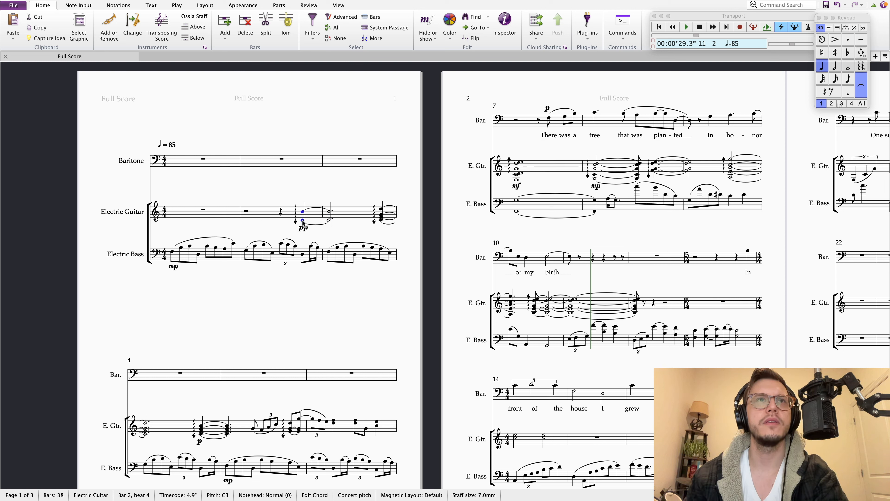
Delete the inner notes of the Electric Guitar chords at bar 3 beat 4, bar 4 beats 1 and 4, and bar 5 beat 1
{"action": "left_click", "coordinate": [381, 218]}
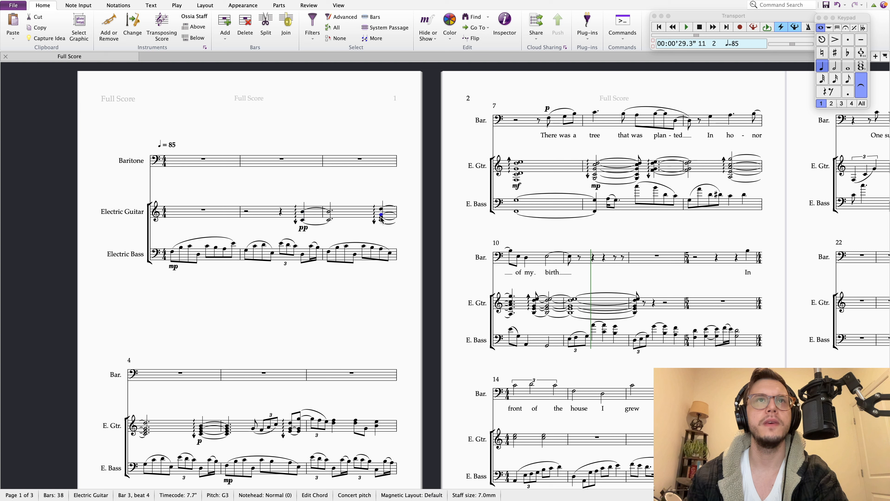
{"action": "key", "text": "Delete"}
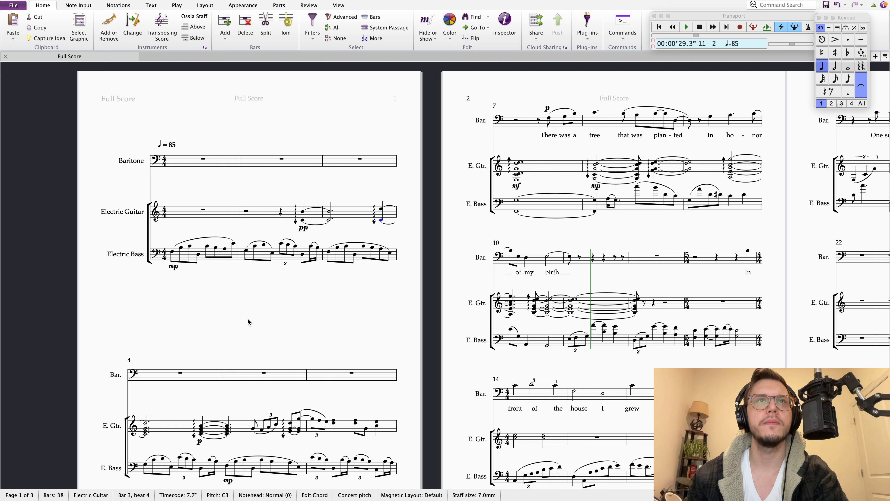
{"action": "left_click", "coordinate": [145, 432]}
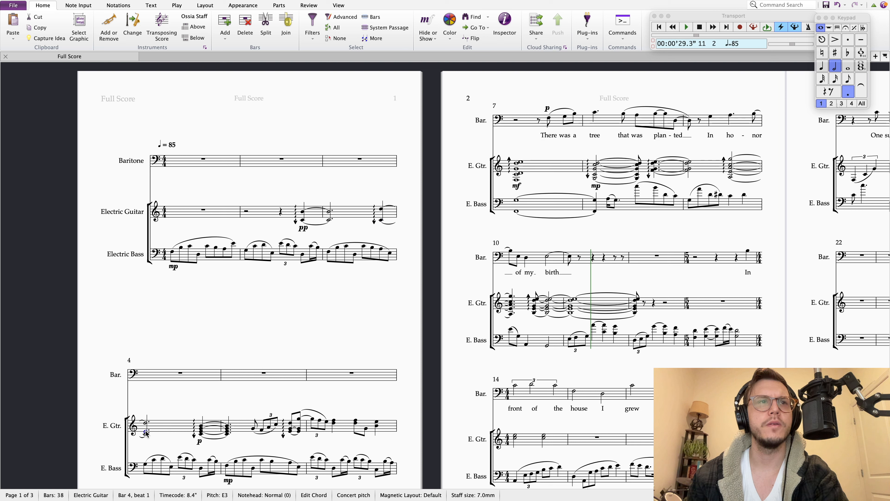
{"action": "left_click", "coordinate": [201, 434]}
{"action": "left_click", "coordinate": [201, 431]}
{"action": "key", "text": "Delete"}
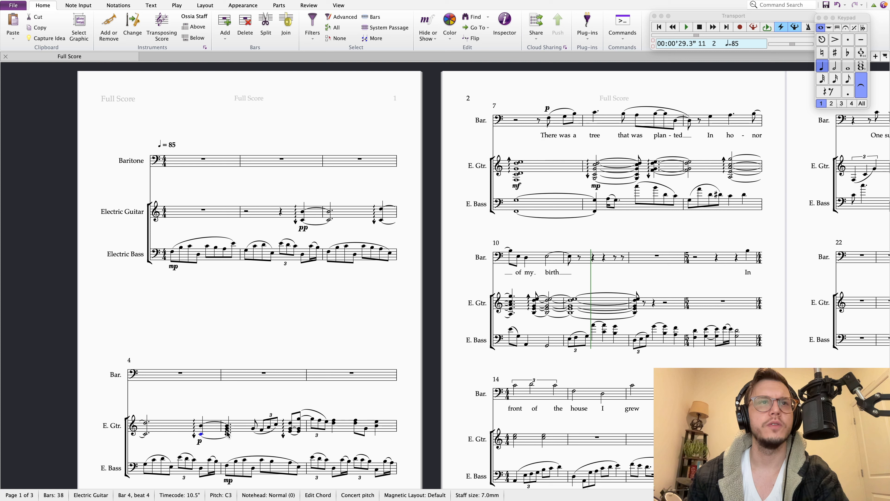
{"action": "left_click", "coordinate": [227, 433]}
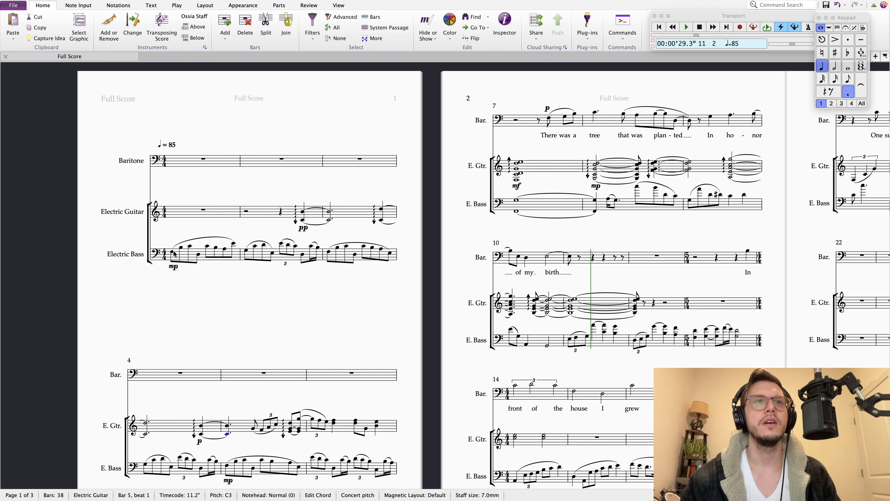
Play the thinned guitar passage from the first Electric Bass note of bar 2 and stop playback in bar 4
{"action": "scroll", "coordinate": [221, 394], "scroll_direction": "right", "scroll_amount": 3}
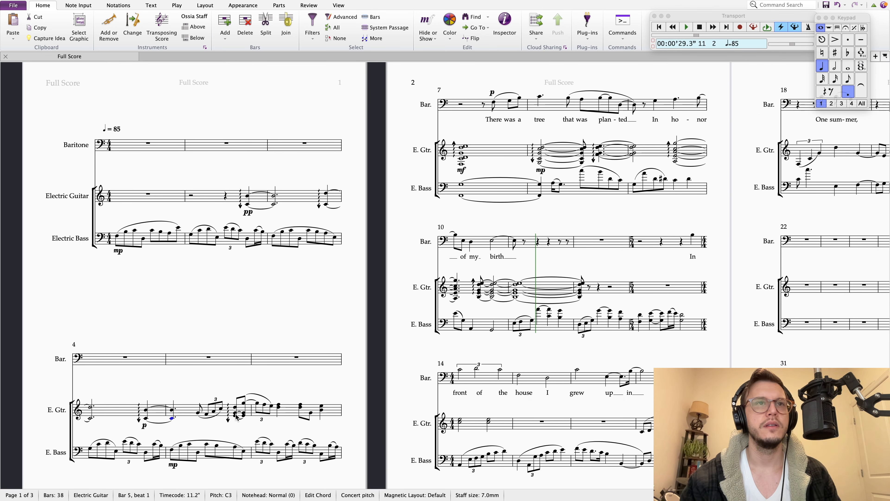
{"action": "left_click", "coordinate": [191, 234]}
{"action": "key", "text": "space"}
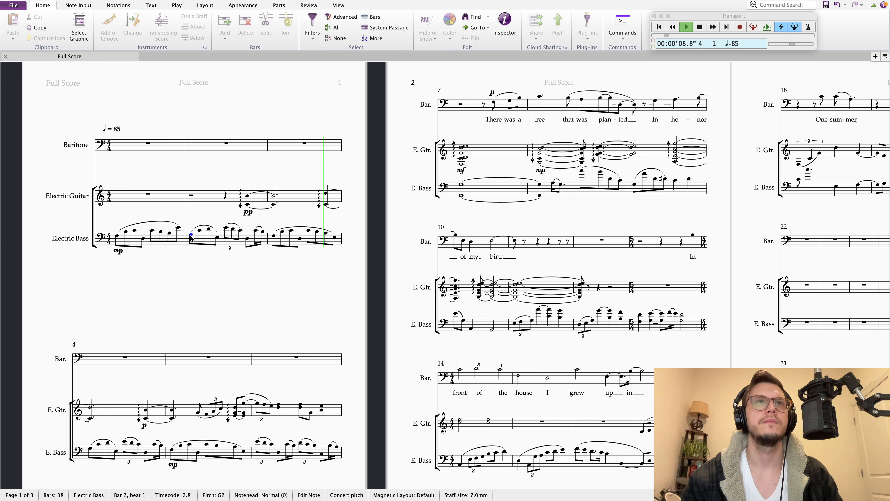
{"action": "key", "text": "space"}
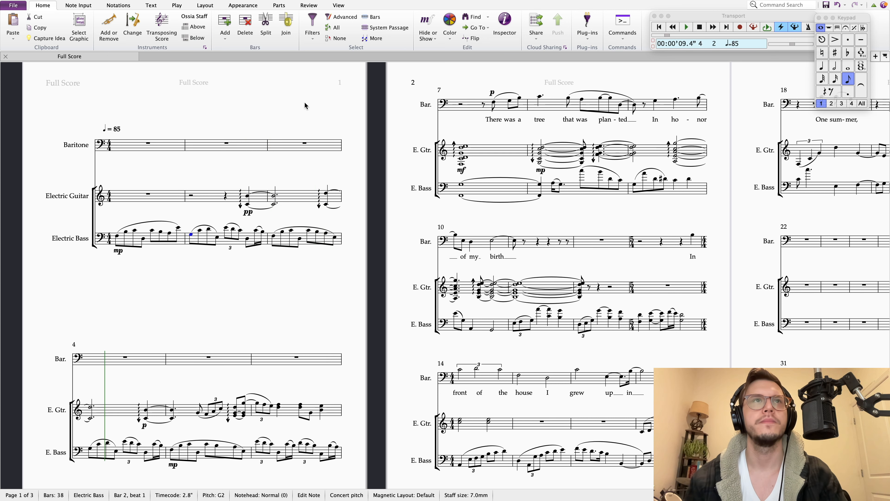
Delete the arpeggio lines before the Electric Guitar chords in bars 2, 3, 4 and 5
{"action": "left_click", "coordinate": [240, 207]}
{"action": "key", "text": "Delete"}
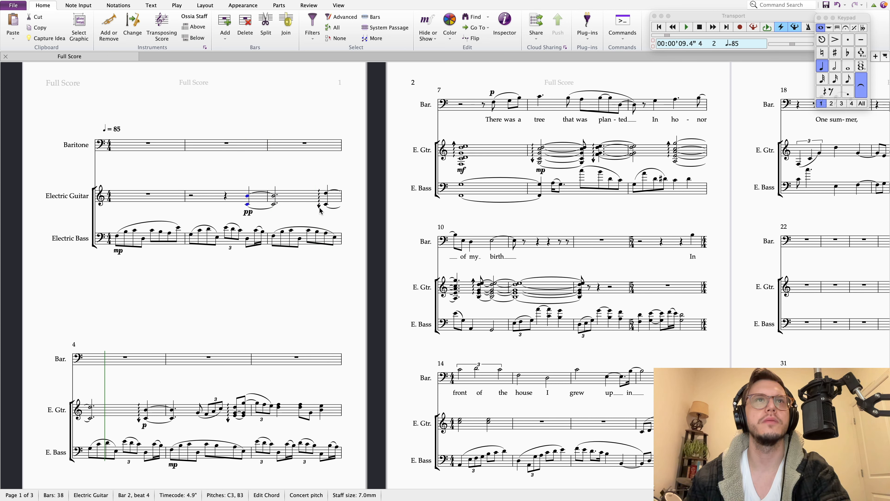
{"action": "left_click", "coordinate": [319, 207]}
{"action": "key", "text": "Delete"}
{"action": "left_click", "coordinate": [140, 419]}
{"action": "key", "text": "Delete"}
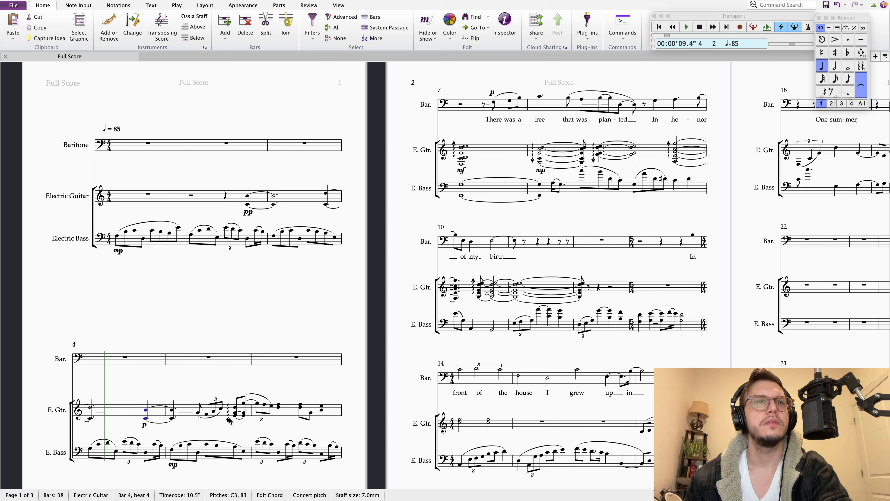
{"action": "left_click", "coordinate": [228, 417]}
{"action": "key", "text": "Delete"}
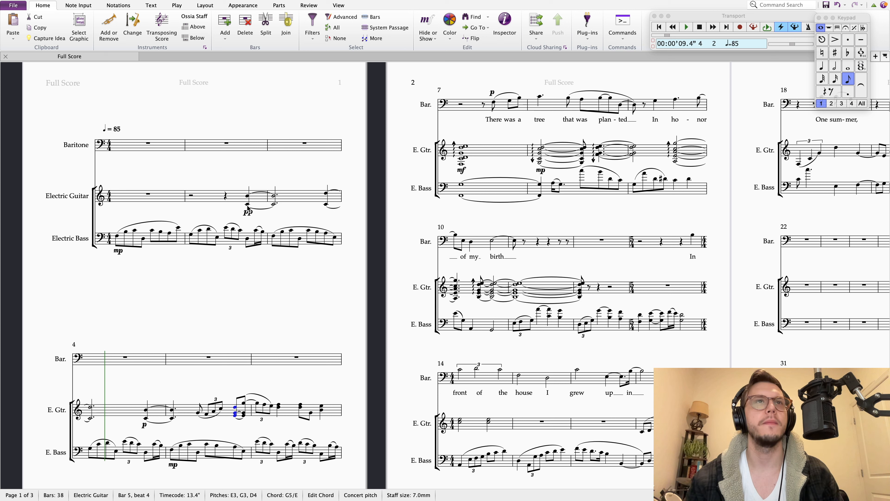
Play the score from the Electric Bass triplet at bar 2 beat 3 and stop playback in bar 8
{"action": "left_click", "coordinate": [227, 228]}
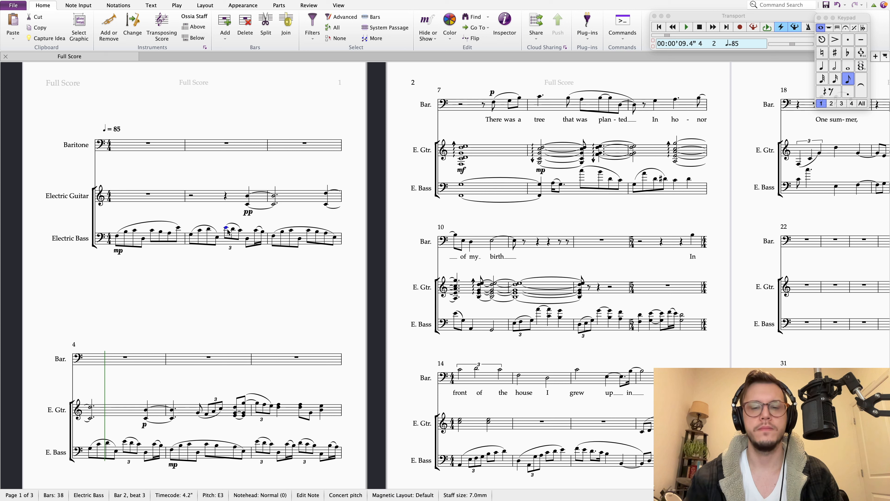
{"action": "key", "text": "p"}
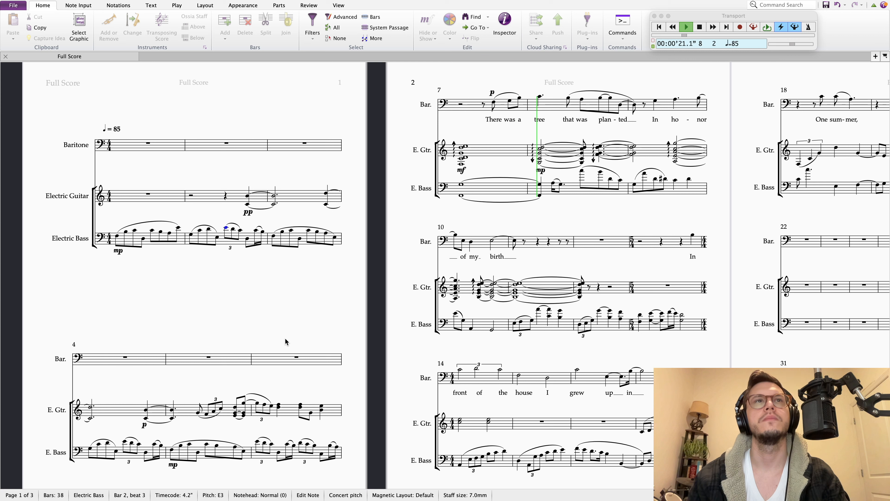
{"action": "key", "text": "Escape"}
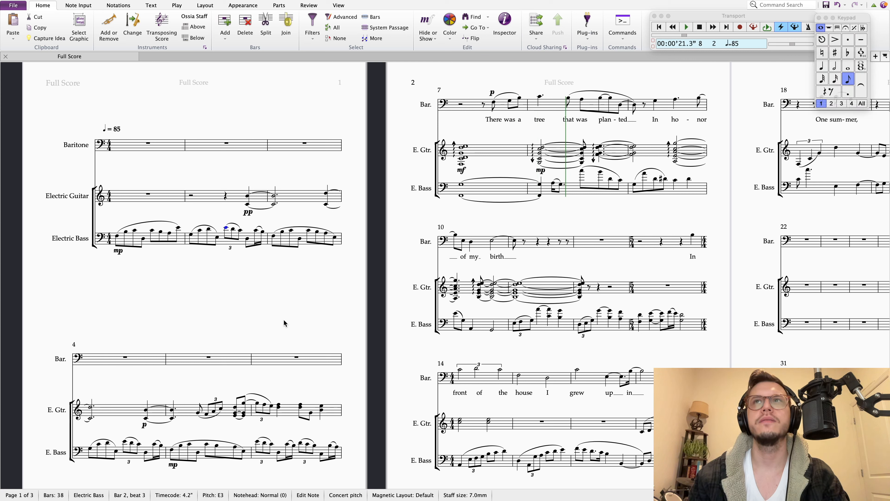
Delete the upper B3 from the Electric Guitar chord at bar 2 beat 4, keeping only C3
{"action": "left_click", "coordinate": [247, 204]}
{"action": "left_click", "coordinate": [248, 196]}
{"action": "key", "text": "Delete"}
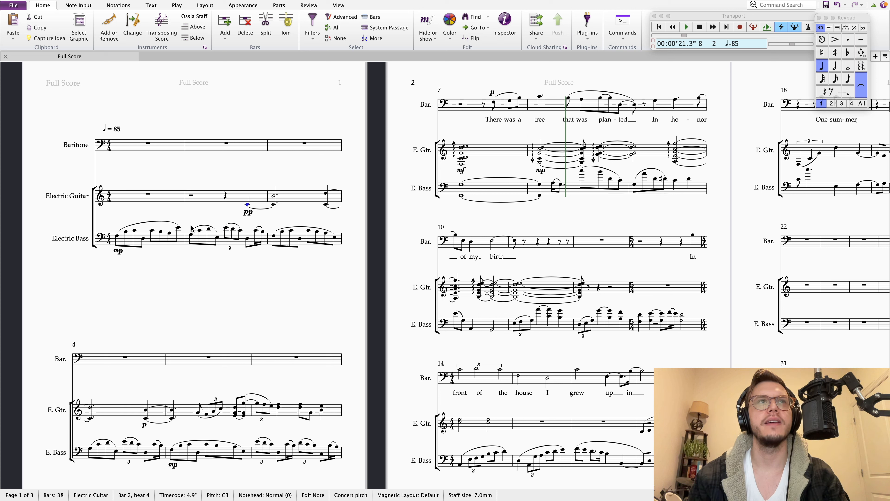
Play the revised guitar entrance from the first Electric Bass note of bar 2 and stop playback in bar 4
{"action": "left_click", "coordinate": [191, 234]}
{"action": "key", "text": "space"}
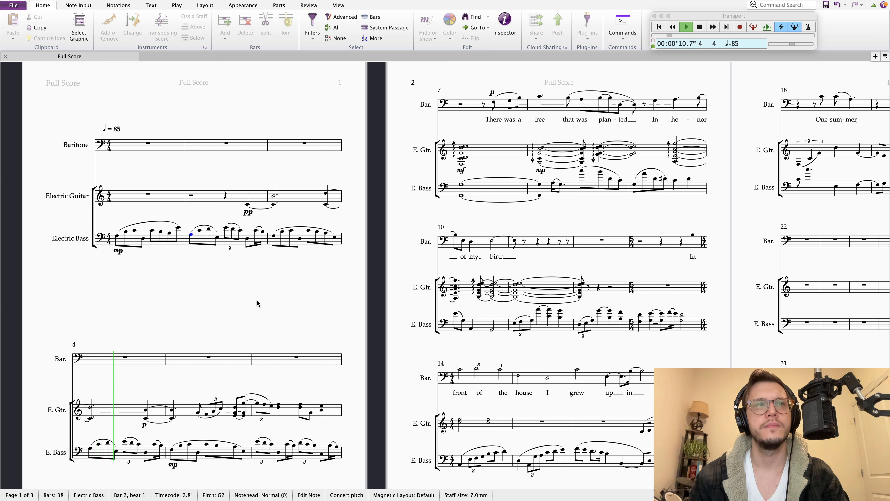
{"action": "key", "text": "space"}
Remove the tie from the Electric Guitar C3 at bar 2 beat 4, play from that note and stop in bar 4
{"action": "left_click", "coordinate": [241, 215]}
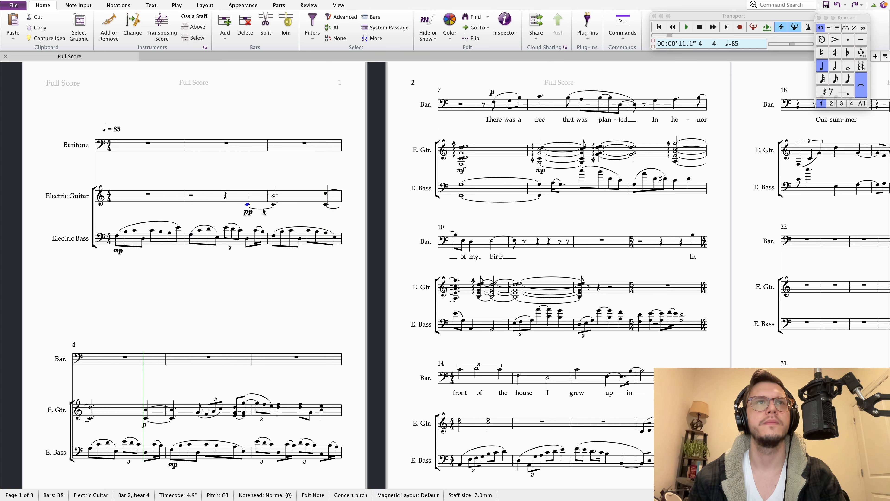
{"action": "key", "text": "Return"}
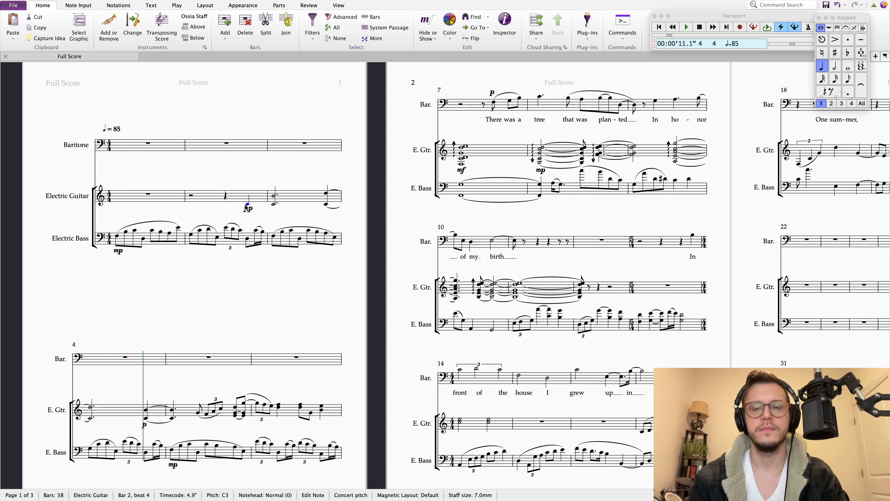
{"action": "key", "text": "p"}
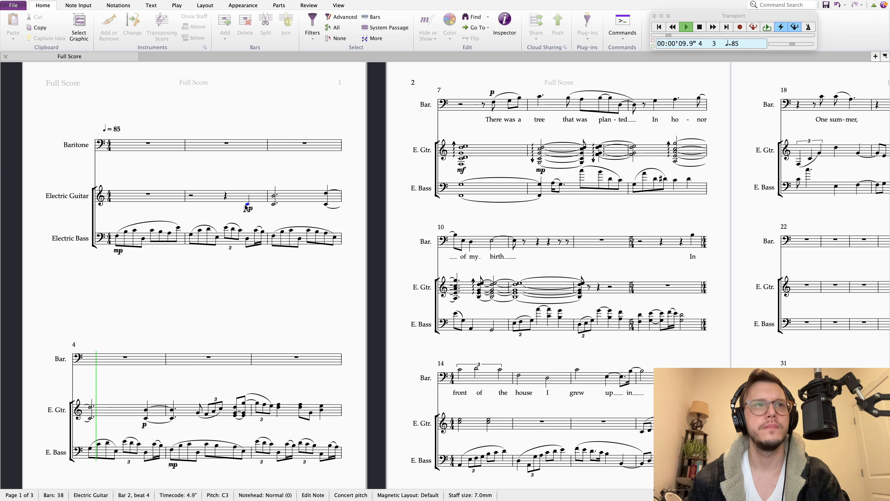
{"action": "key", "text": "space"}
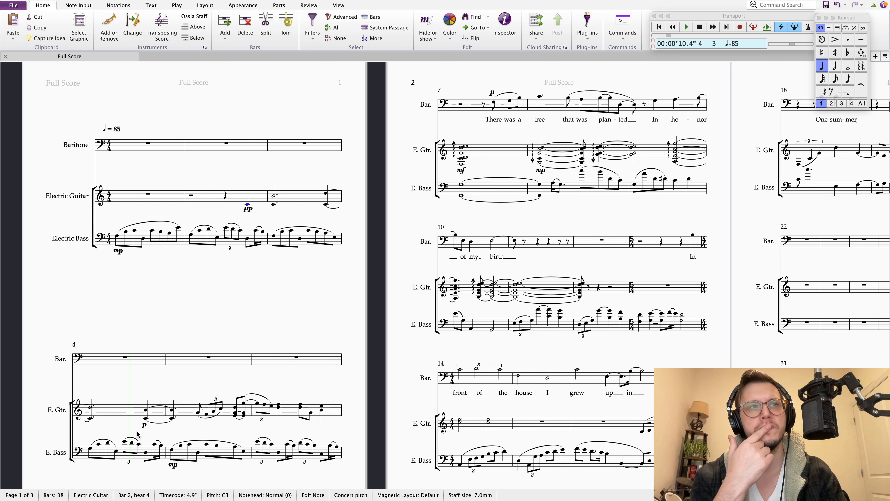
Shorten the Electric Guitar C3 at bar 2 beat 4 to an eighth note and add a higher eighth note at beat 4.5
{"action": "left_click", "coordinate": [91, 419]}
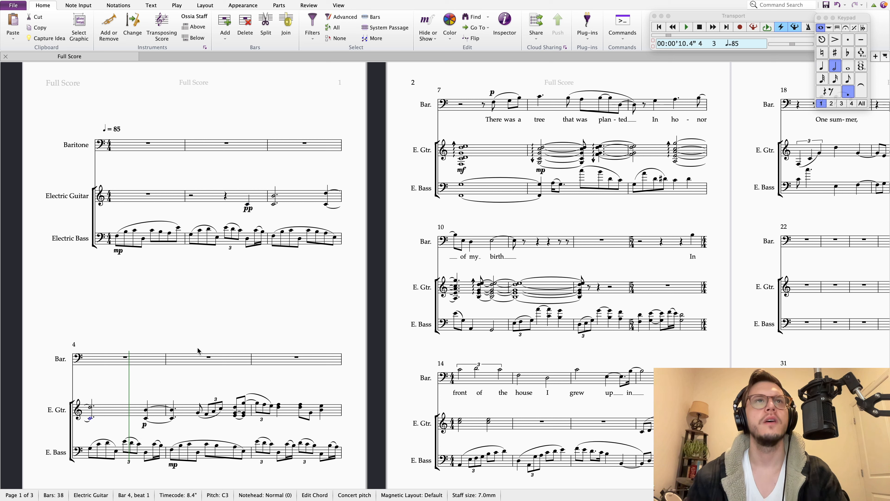
{"action": "left_click", "coordinate": [254, 282]}
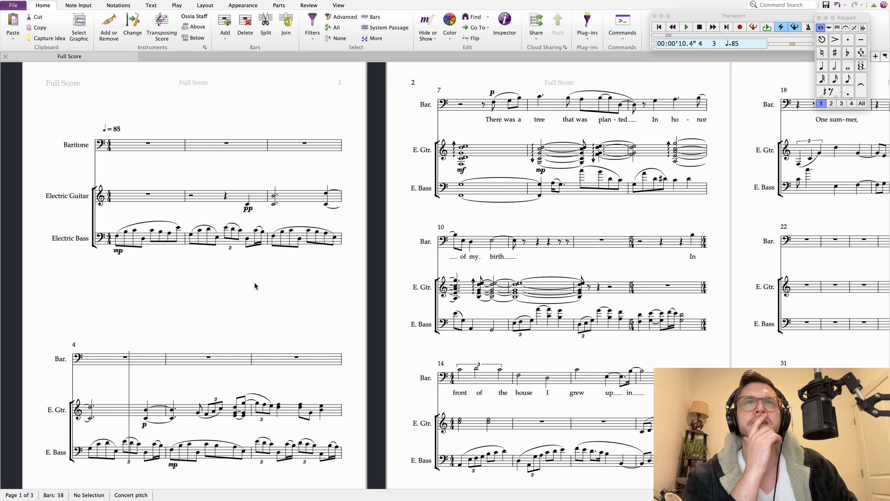
{"action": "left_click", "coordinate": [247, 204]}
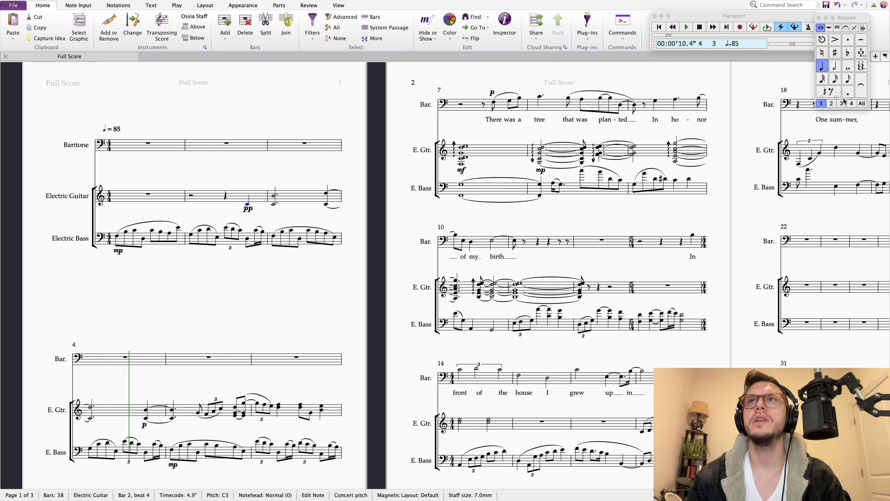
{"action": "left_click", "coordinate": [848, 80]}
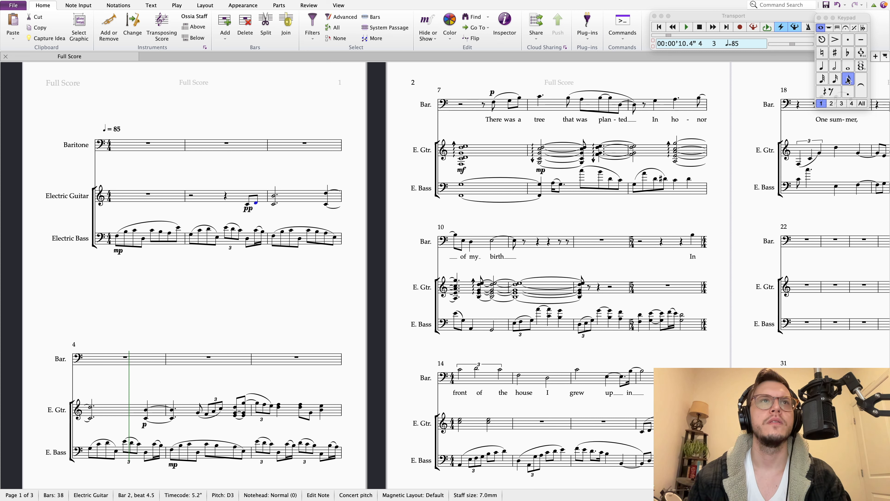
{"action": "key", "text": "Right"}
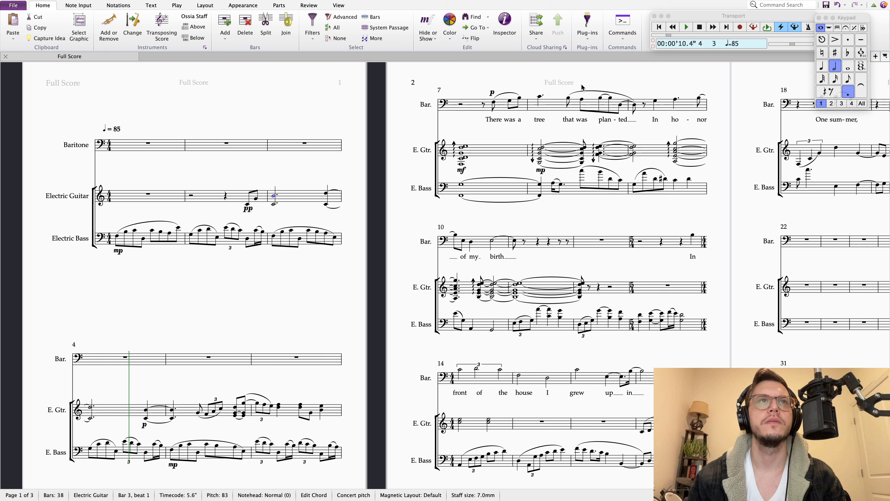
Slur the Electric Guitar phrase from the C3 at bar 2 beat 4 to the first chord of bar 3
{"action": "left_click", "coordinate": [249, 208]}
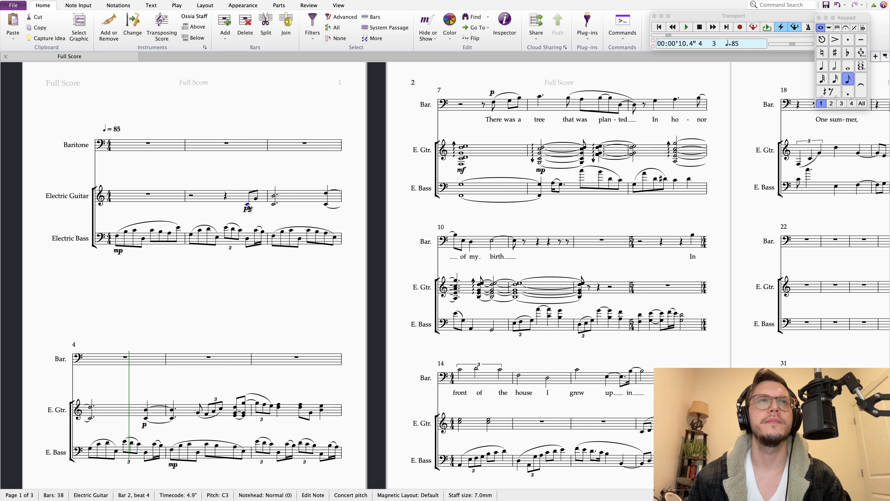
{"action": "key", "text": "space"}
{"action": "left_click", "coordinate": [307, 173]}
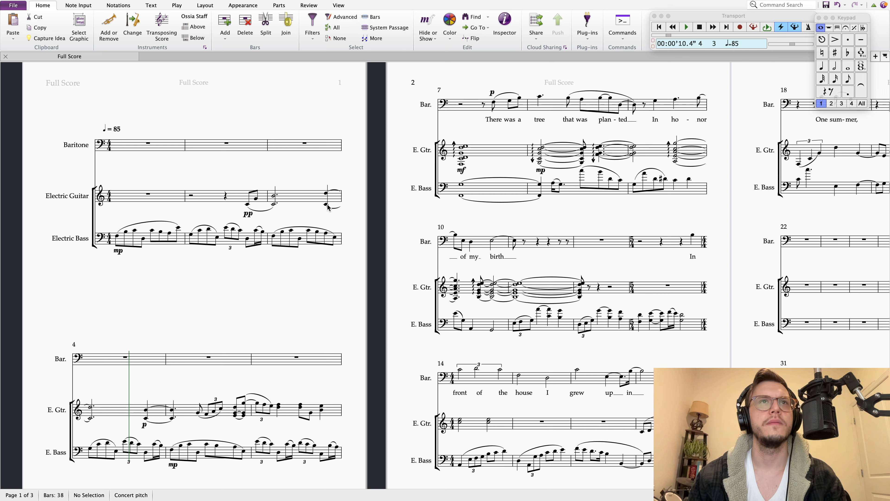
Play the score from the Electric Bass triplet at bar 2 beat 3 and stop playback in bar 3
{"action": "left_click", "coordinate": [226, 229]}
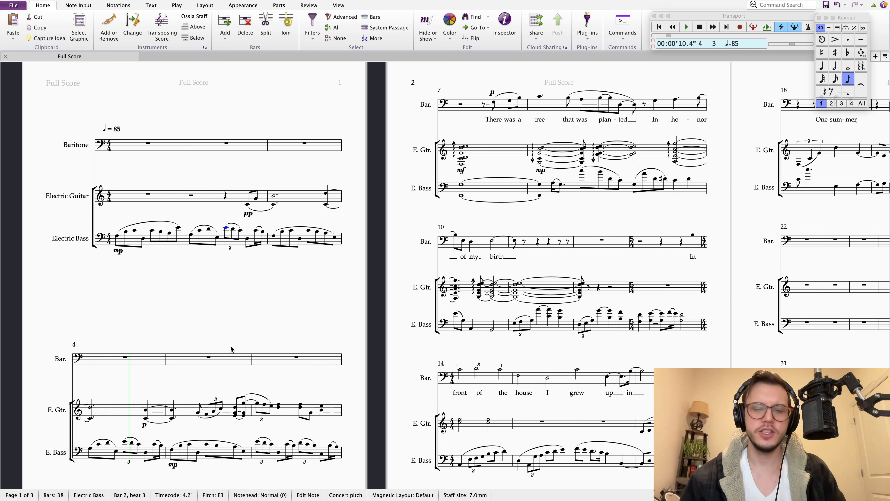
{"action": "key", "text": "space"}
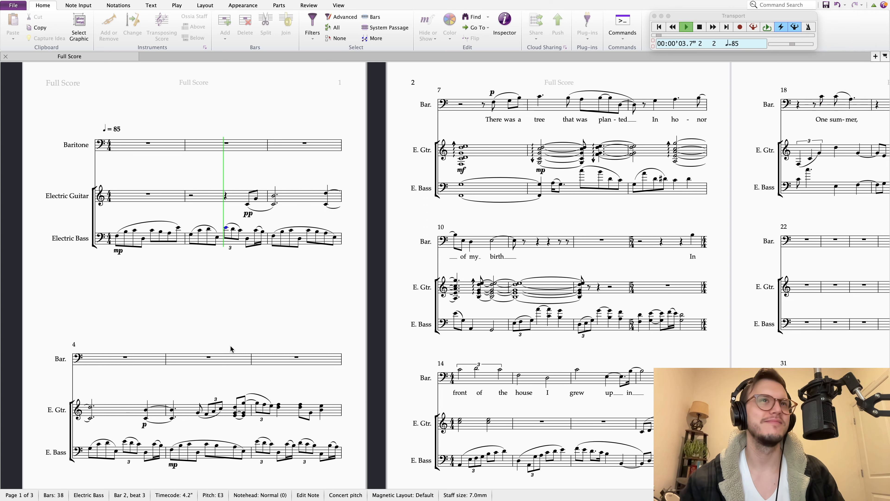
{"action": "left_click", "coordinate": [117, 238]}
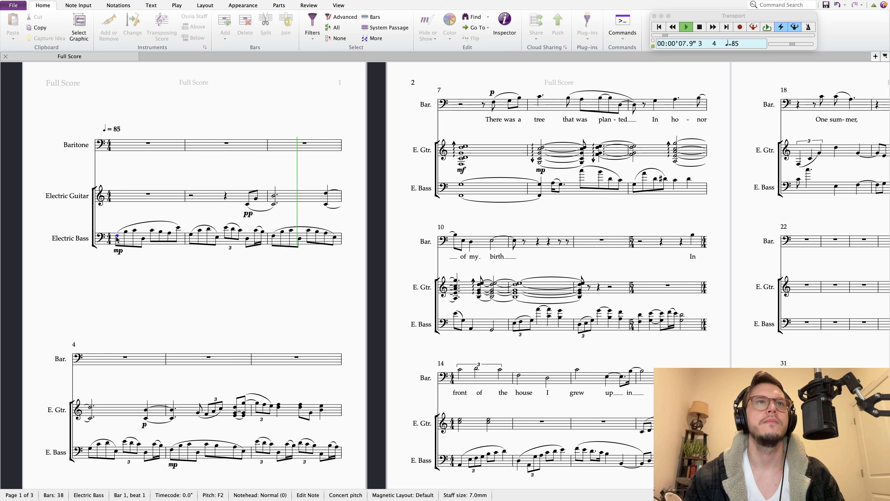
{"action": "key", "text": "space"}
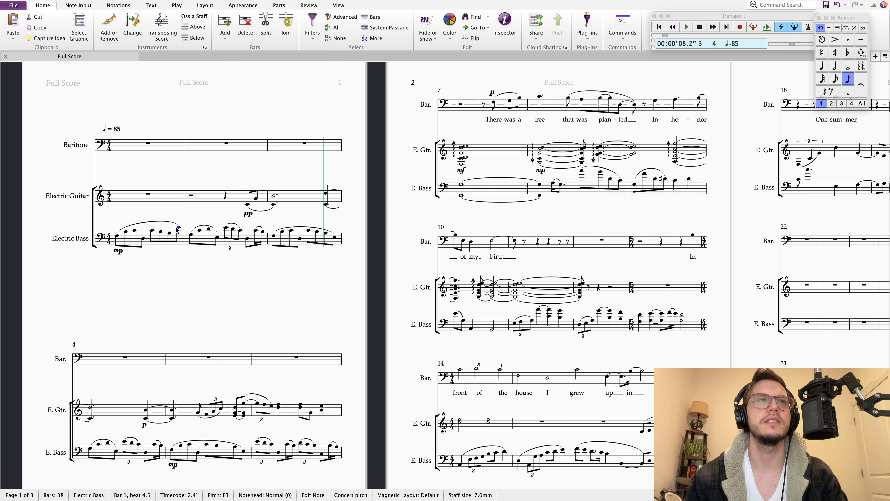
{"action": "key", "text": "Escape"}
Shorten the Electric Guitar chord C3–B3 at bar 3 beat 1 to a dotted quarter note
{"action": "left_click", "coordinate": [248, 206]}
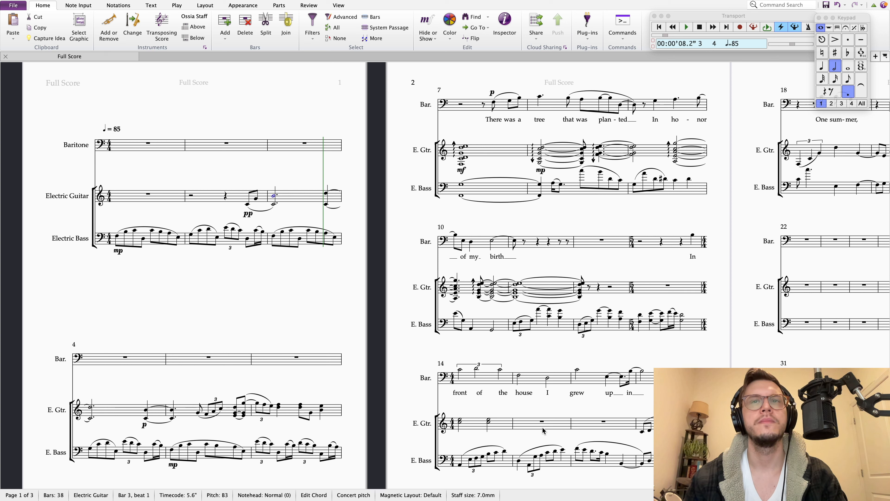
{"action": "left_click", "coordinate": [275, 206]}
{"action": "key", "text": "shift+alt+Up"}
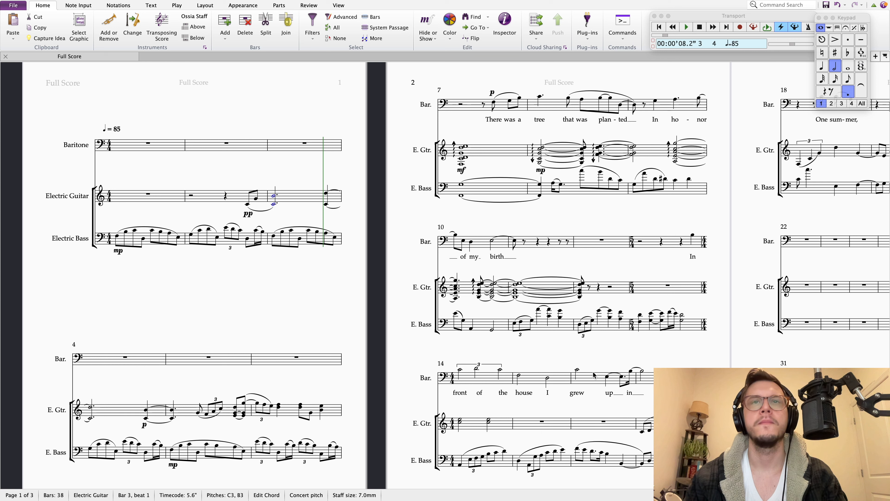
{"action": "left_click_drag", "start_coordinate": [840, 18], "coordinate": [611, 203]}
{"action": "left_click", "coordinate": [619, 280]}
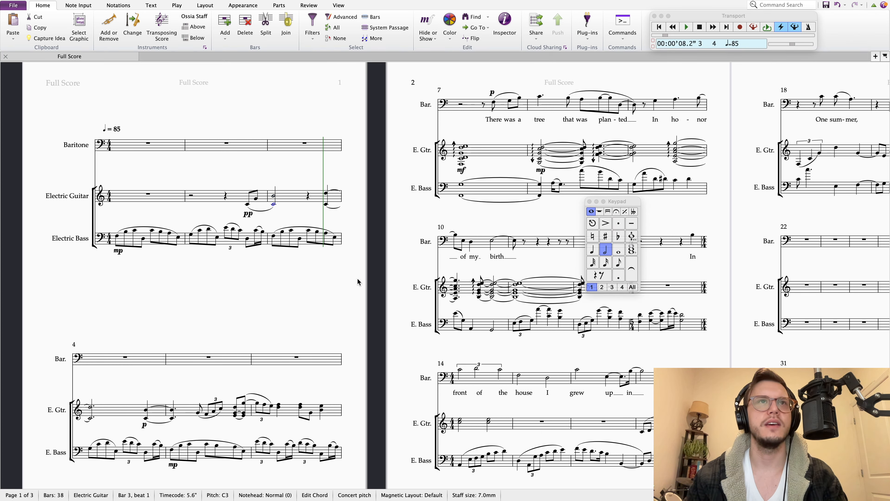
{"action": "left_click", "coordinate": [308, 196]}
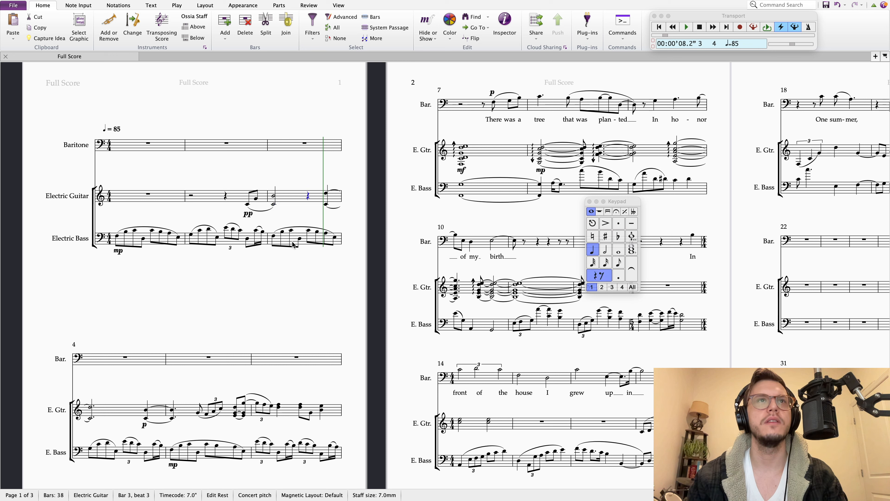
{"action": "left_click", "coordinate": [274, 207]}
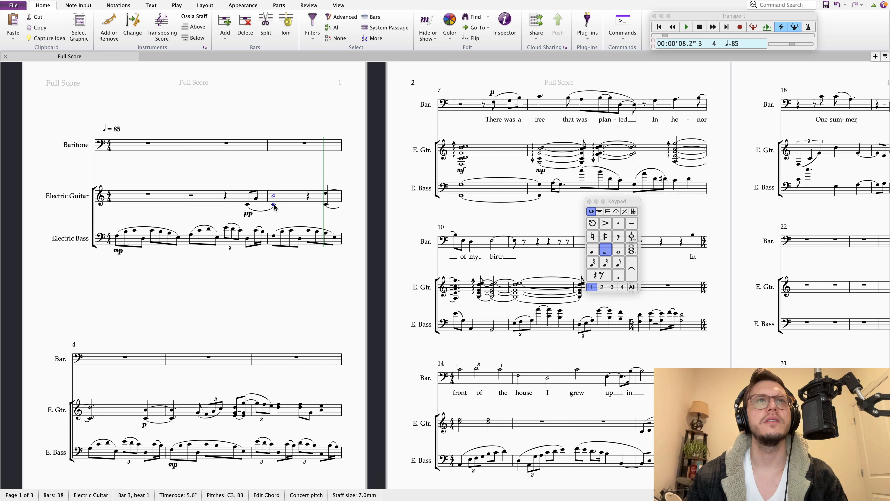
{"action": "left_click", "coordinate": [596, 248]}
{"action": "left_click", "coordinate": [619, 276]}
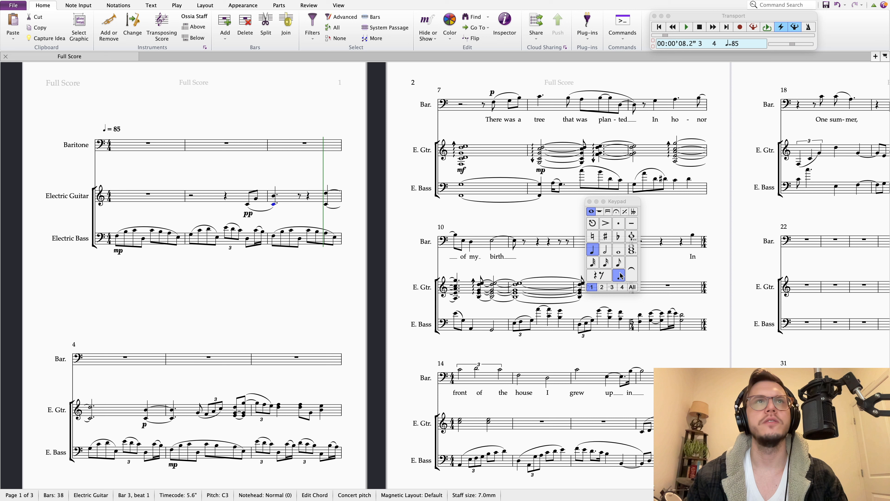
{"action": "left_click", "coordinate": [263, 277]}
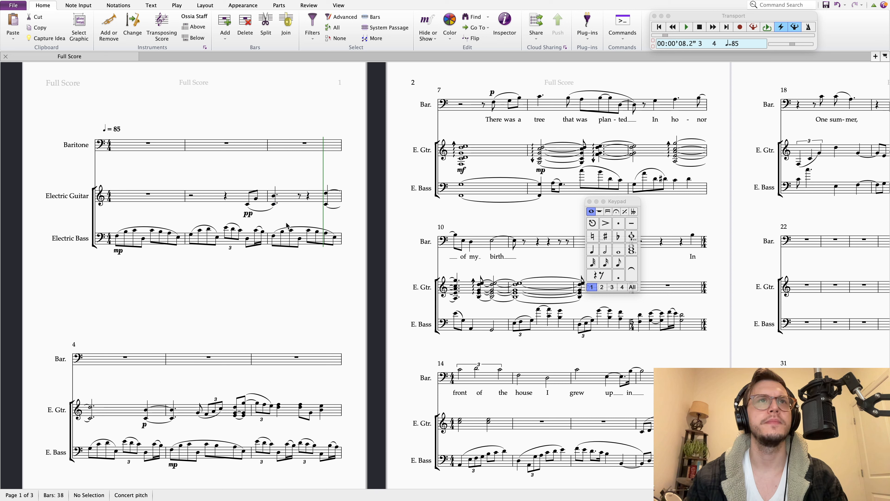
Enter an eighth-note chord of F3 and D4 in the Electric Guitar at bar 3 beat 2.5
{"action": "left_click", "coordinate": [300, 197]}
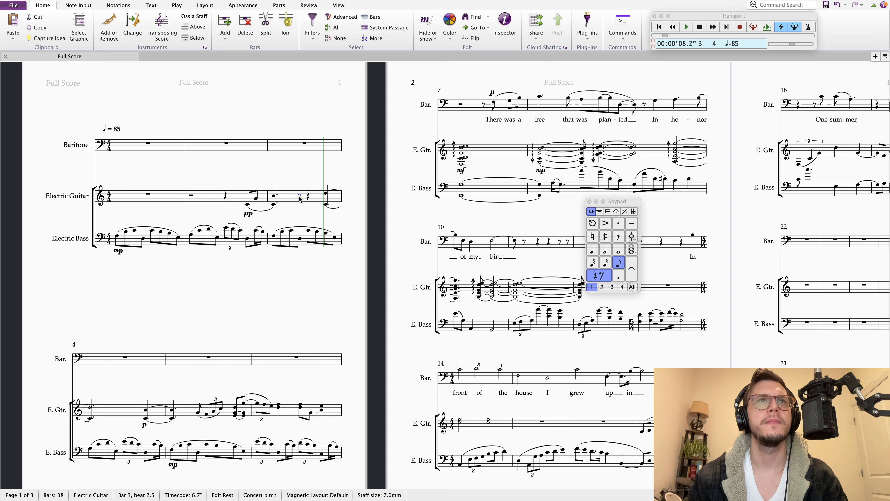
{"action": "key", "text": "e"}
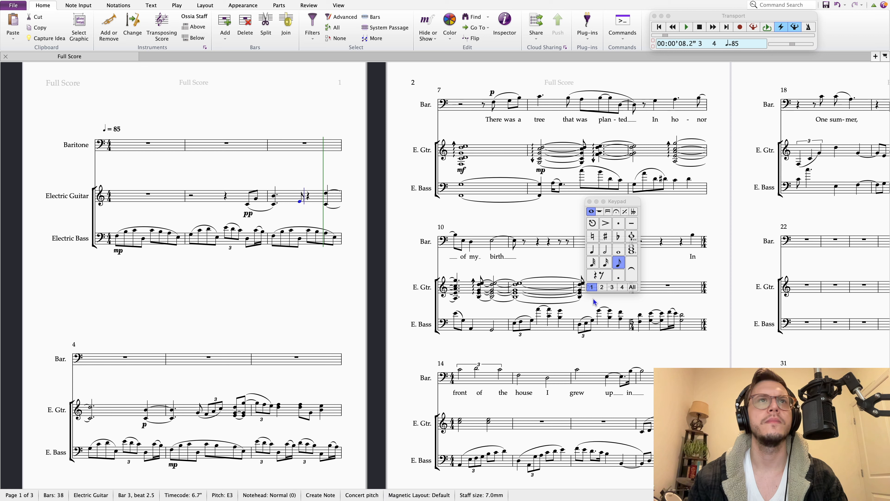
{"action": "key", "text": "Down"}
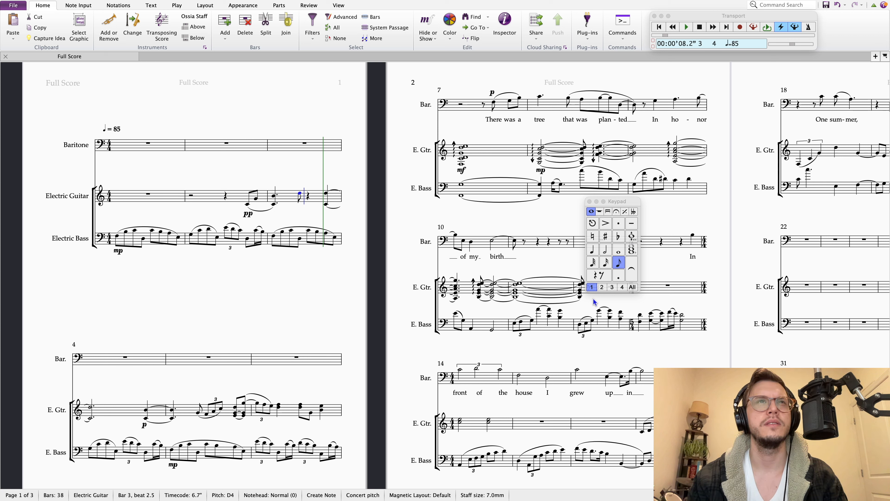
{"action": "key", "text": "shift+6"}
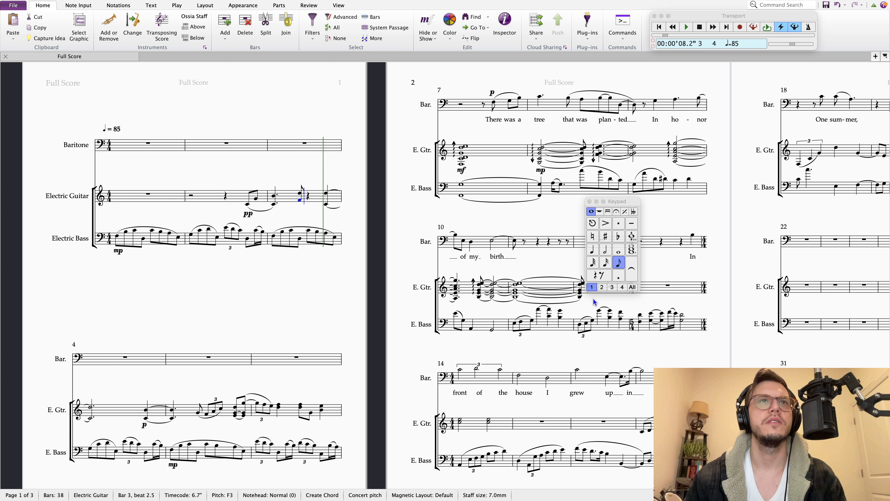
{"action": "key", "text": "Escape"}
Repeat the F3–D4 chord as a quarter note at bar 3 beat 3 and tie the preceding eighth-note chord to it
{"action": "double_click", "coordinate": [300, 201]}
{"action": "key", "text": "r"}
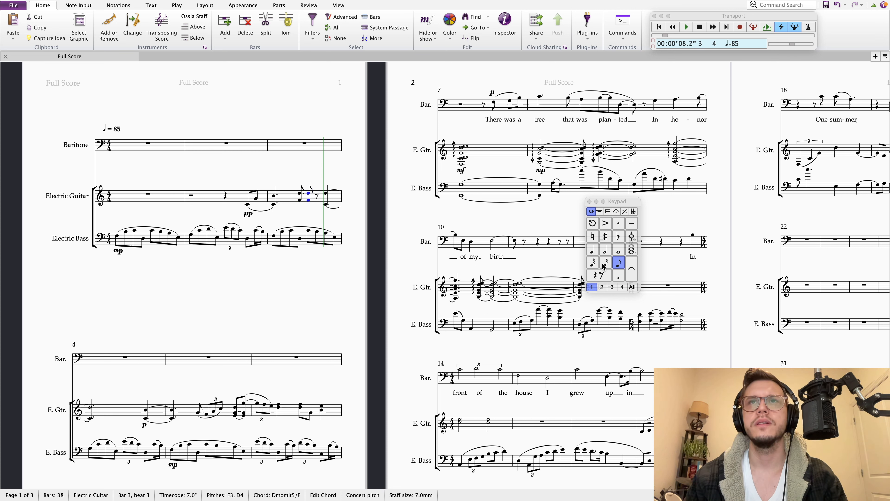
{"action": "left_click", "coordinate": [592, 249]}
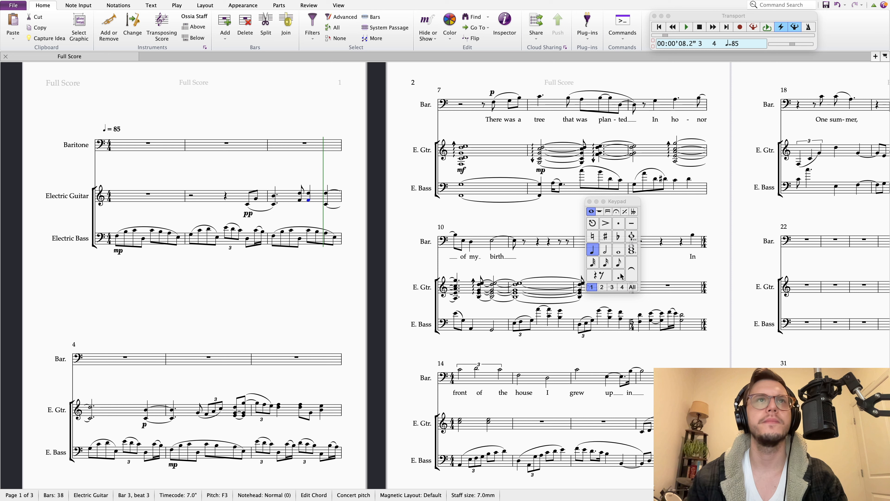
{"action": "key", "text": "Left"}
{"action": "left_click", "coordinate": [300, 204], "text": "super"}
{"action": "left_click", "coordinate": [632, 275]}
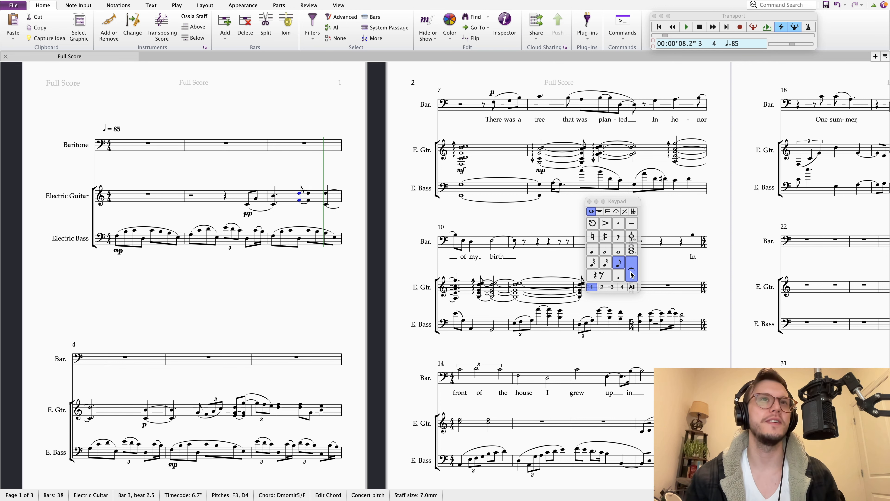
Play the revised bars from the Electric Bass D2 at bar 2 beat 4 and stop playback in bar 4
{"action": "left_click", "coordinate": [247, 240]}
{"action": "key", "text": "p"}
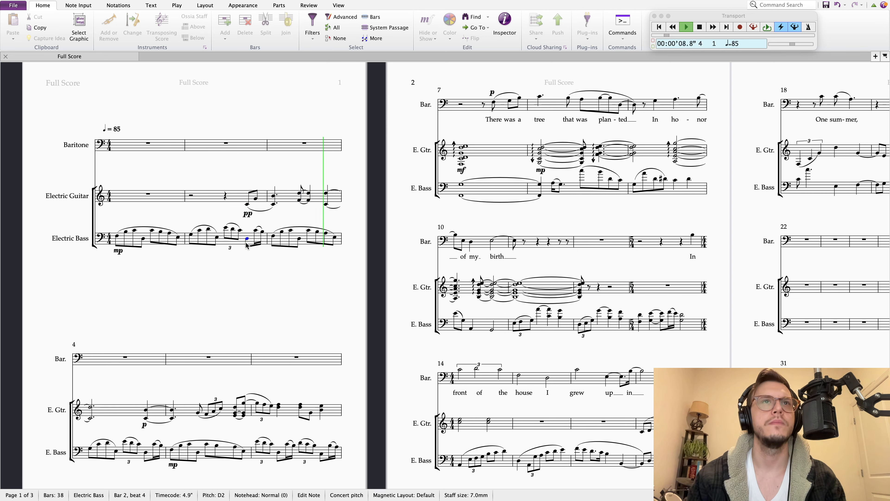
{"action": "key", "text": "Escape"}
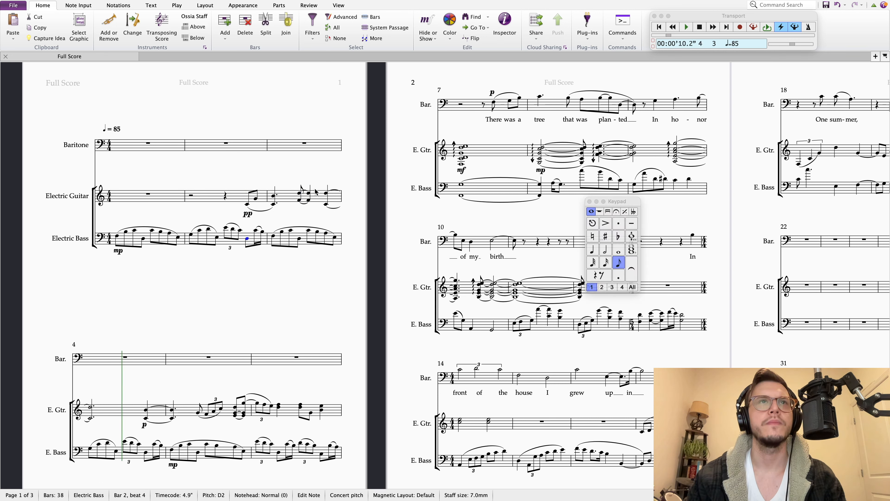
Change the upper notes of the Electric Guitar chords in bar 3 to E-flat 4 at beat 2.5 and E natural 4 at beat 3
{"action": "left_click", "coordinate": [301, 195]}
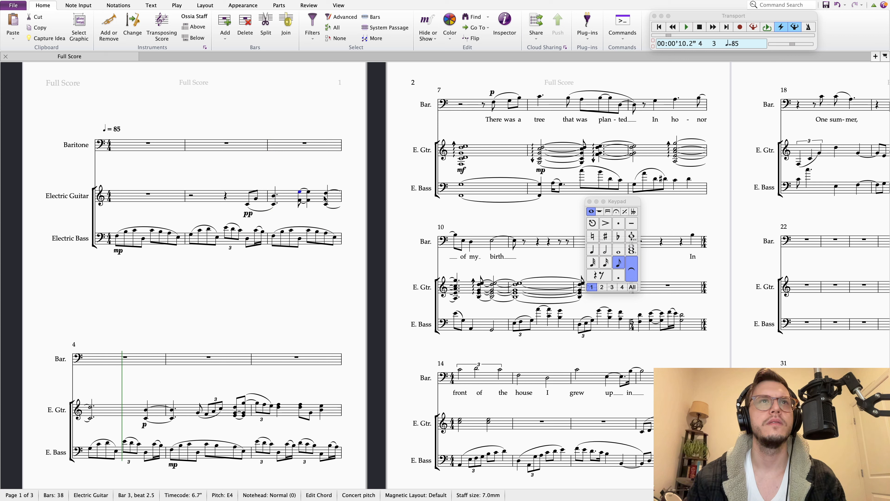
{"action": "left_click", "coordinate": [618, 238]}
{"action": "key", "text": "Right"}
{"action": "left_click", "coordinate": [614, 279]}
{"action": "key", "text": "super+z"}
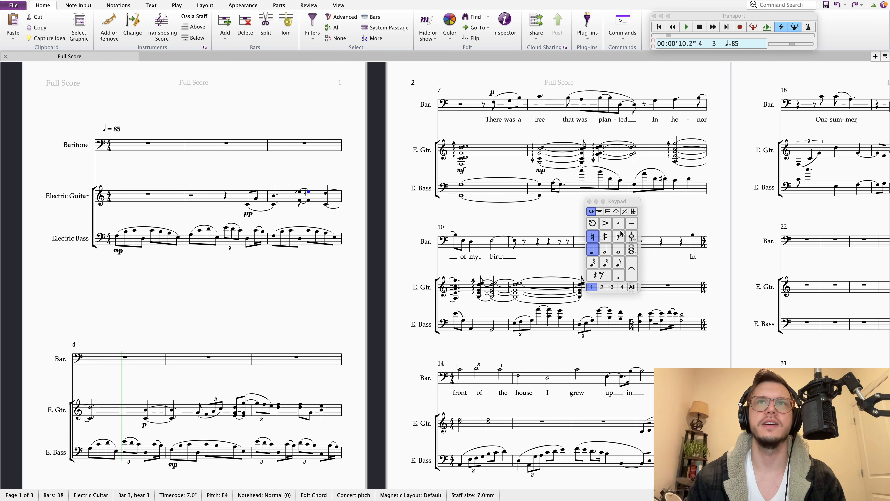
Play the score from the Electric Guitar C3 at bar 2 beat 4 and stop playback in bar 4
{"action": "key", "text": "Left"}
{"action": "key", "text": "Left"}
{"action": "key", "text": "Left"}
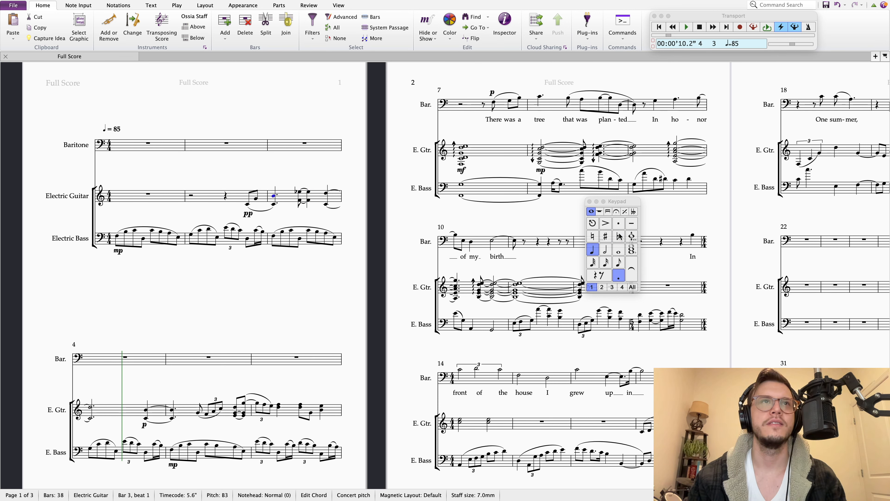
{"action": "key", "text": "Left"}
{"action": "key", "text": "p"}
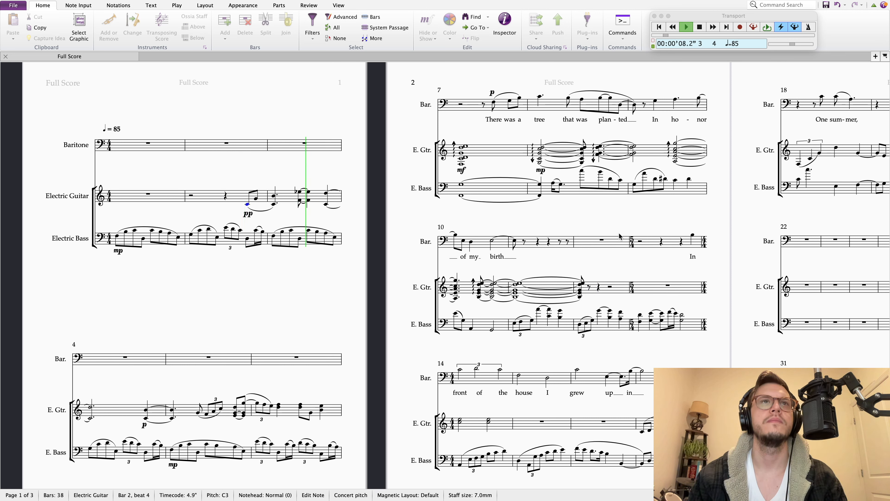
{"action": "key", "text": "Escape"}
Change the upper notes of the Electric Guitar chords at bar 3 beats 2.5 and 3 to E natural 4 and audition from bar 2 beat 4
{"action": "left_click", "coordinate": [301, 192]}
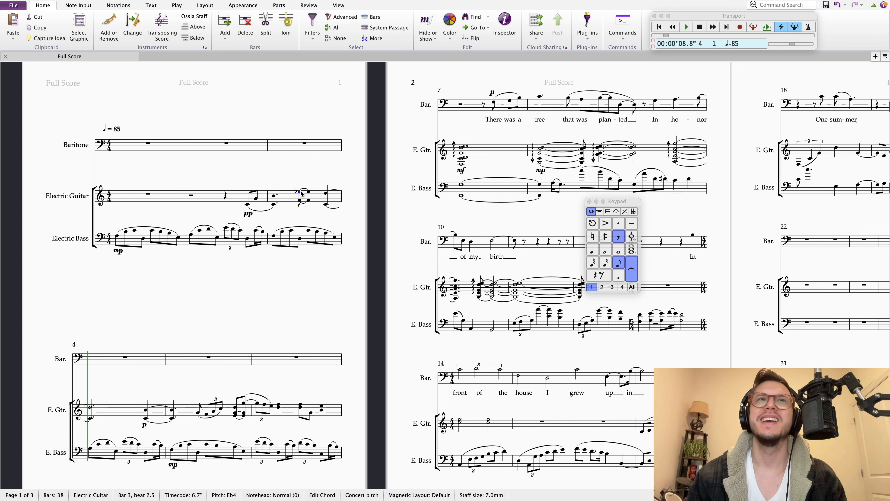
{"action": "key", "text": "Right"}
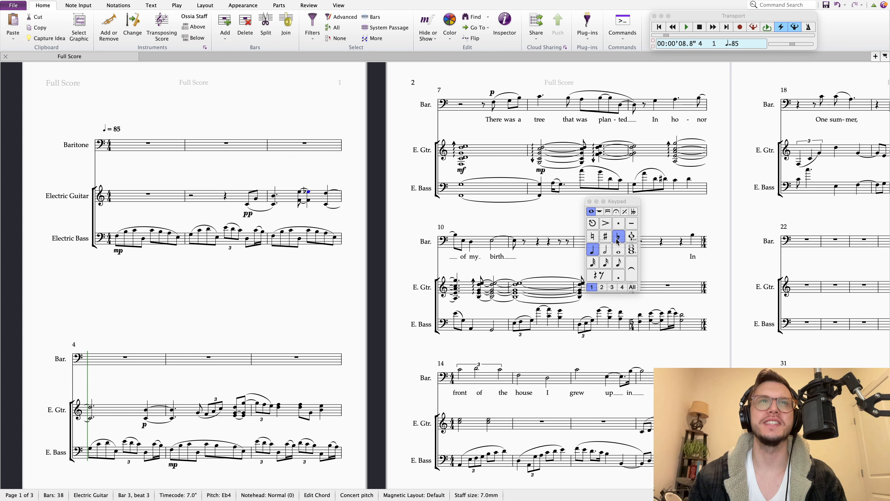
{"action": "left_click", "coordinate": [248, 205]}
{"action": "key", "text": "space"}
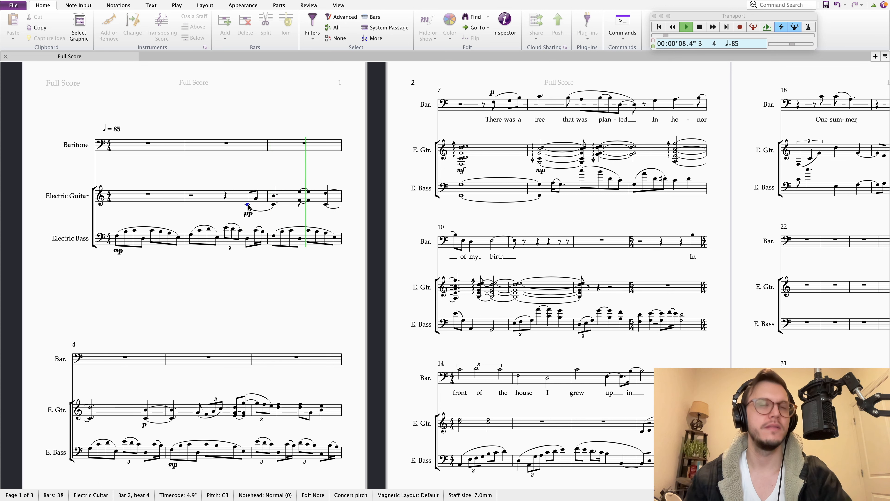
{"action": "key", "text": "space"}
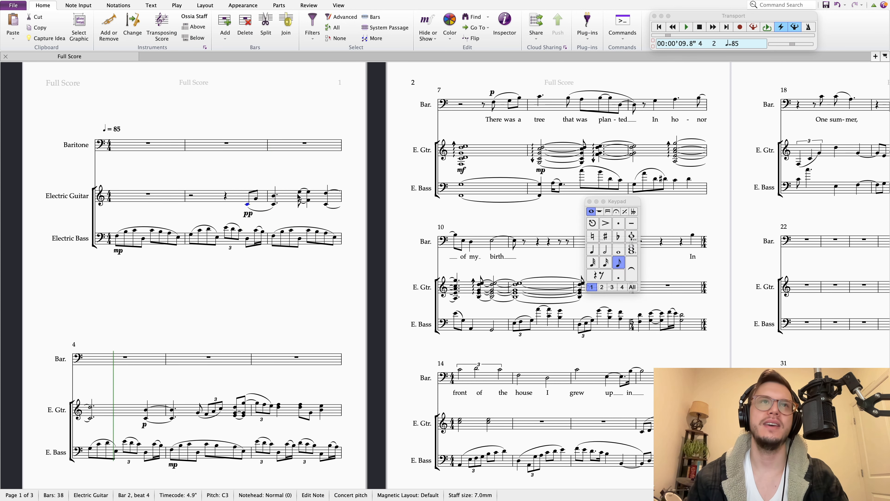
Raise the lower notes of the Electric Guitar chords at bar 3 beats 2.5 and 3 to G3 and audition from bar 2 beat 4
{"action": "left_click", "coordinate": [300, 200]}
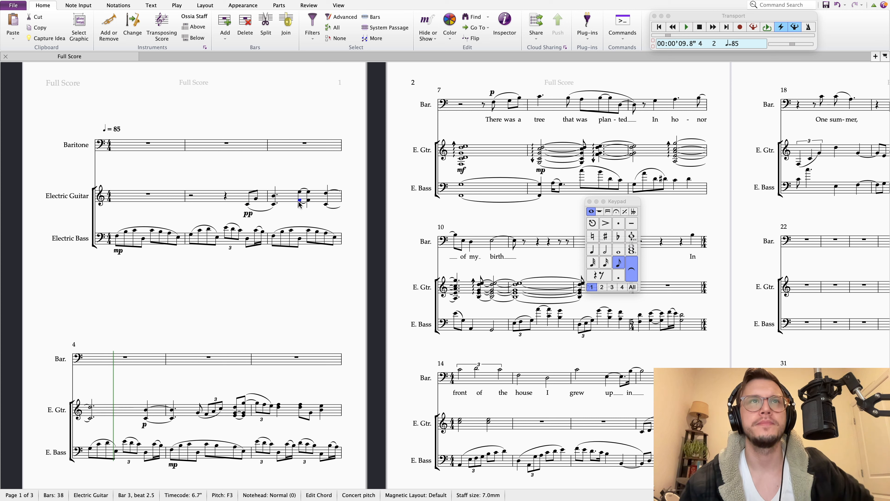
{"action": "key", "text": "Up"}
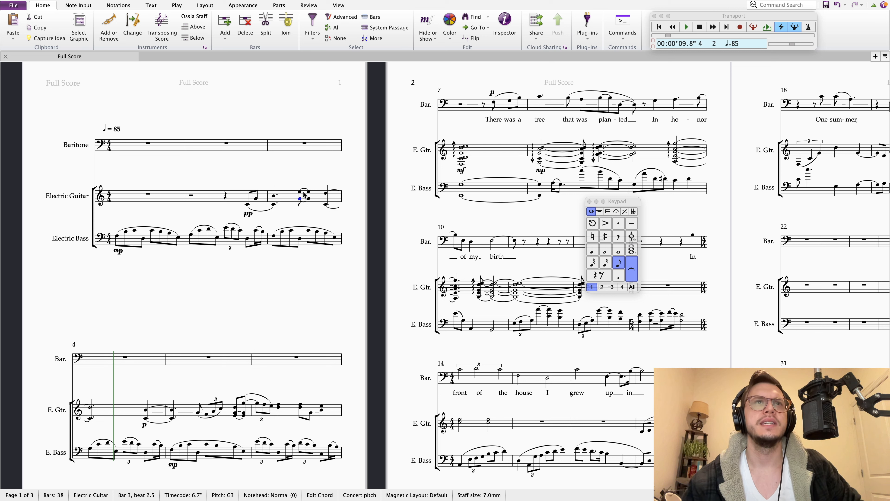
{"action": "left_click", "coordinate": [247, 204]}
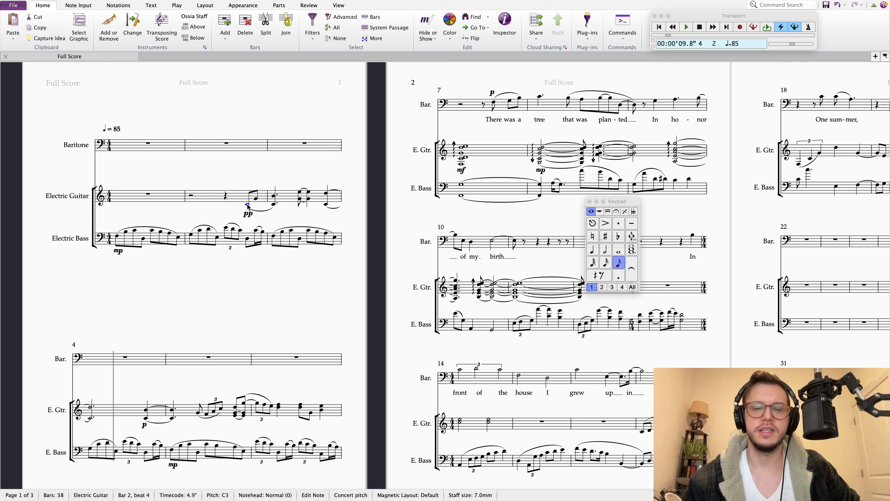
{"action": "key", "text": "space"}
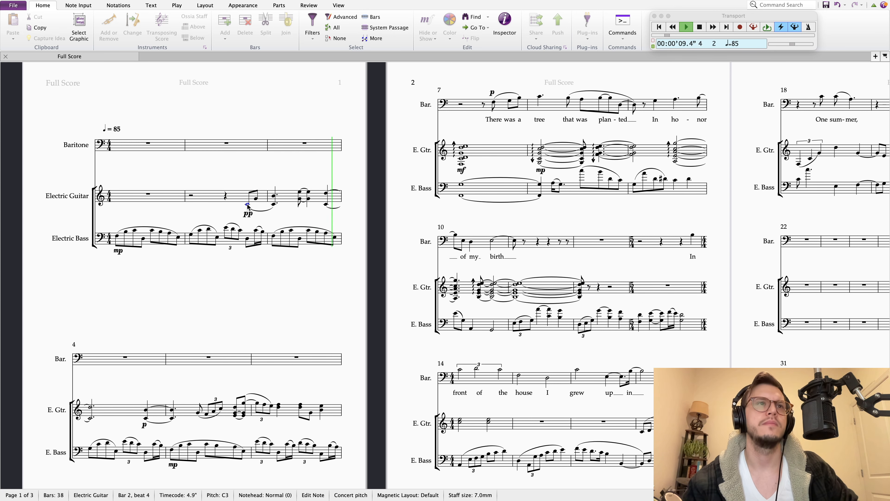
{"action": "key", "text": "space"}
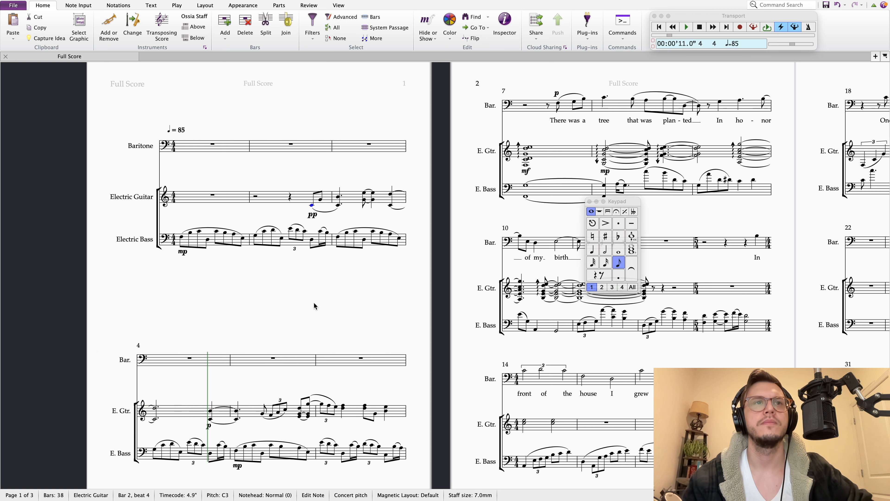
Shorten the Electric Guitar chord at bar 4 beat 1 to a dotted quarter note
{"action": "left_click", "coordinate": [156, 413]}
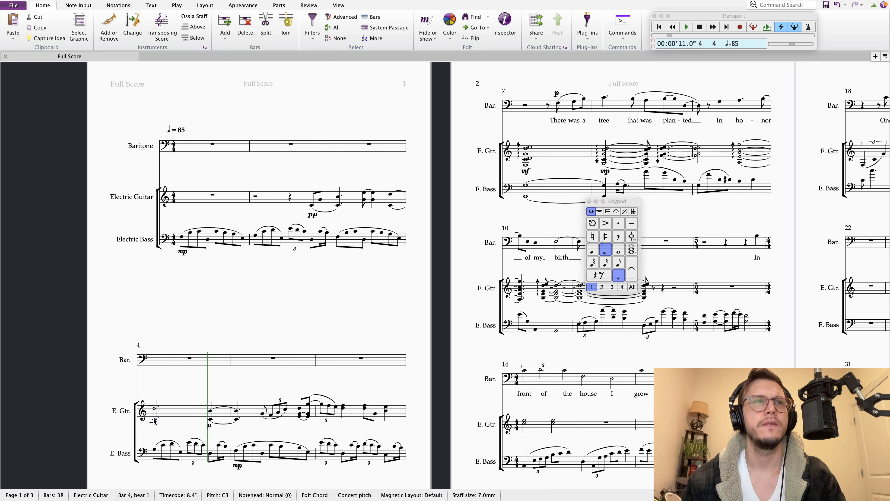
{"action": "left_click", "coordinate": [618, 277]}
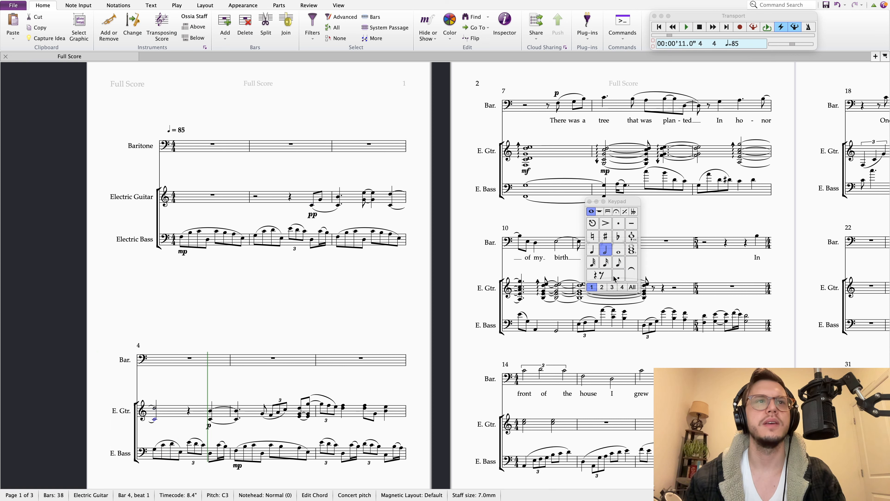
{"action": "left_click", "coordinate": [591, 251]}
{"action": "left_click", "coordinate": [618, 276]}
{"action": "key", "text": "Right"}
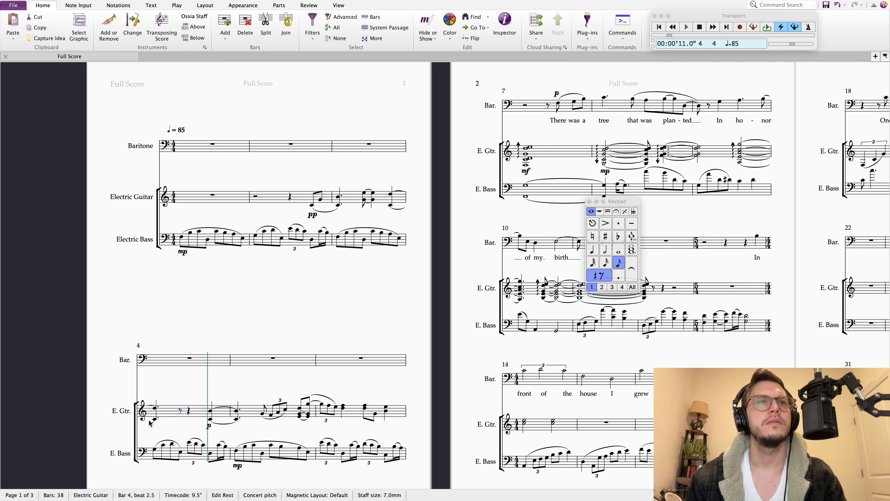
Copy the tied G3–E4 chords from Electric Guitar bar 3 beat 2.5 to bar 4 beat 2.5
{"action": "left_click", "coordinate": [364, 202]}
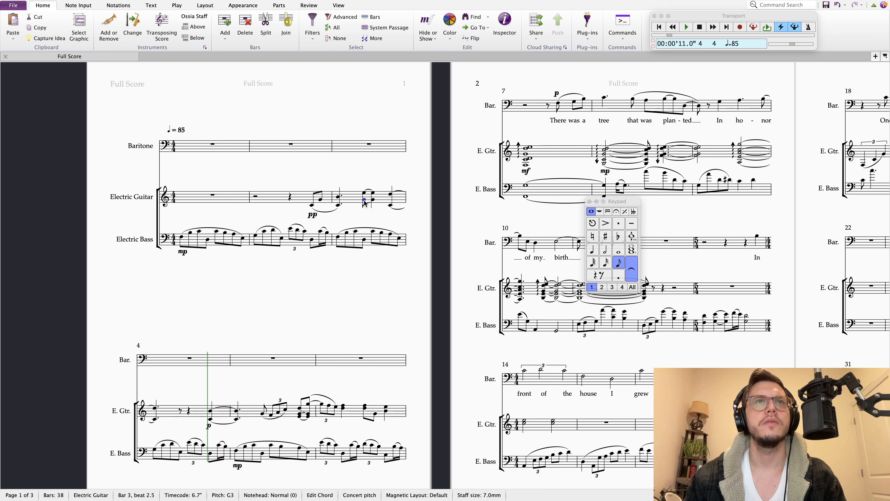
{"action": "left_click", "coordinate": [365, 203], "text": "shift"}
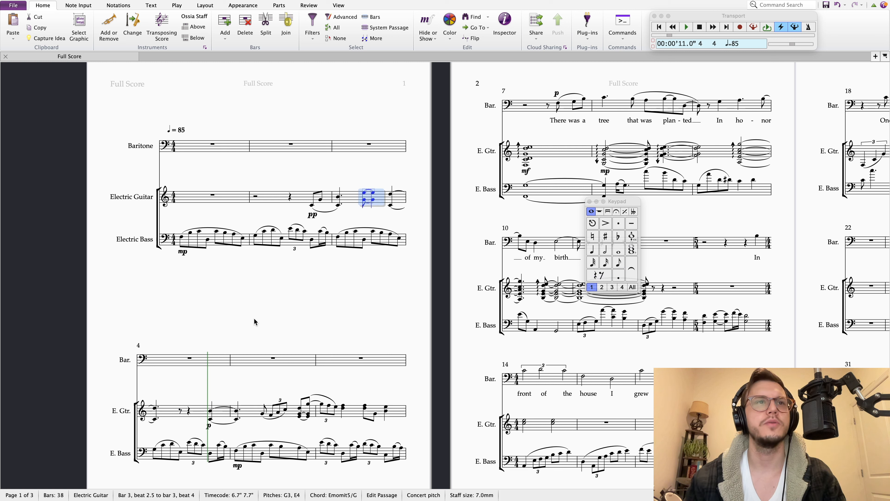
{"action": "left_click", "coordinate": [187, 409]}
{"action": "key", "text": "ctrl+v"}
{"action": "key", "text": "Escape"}
Play the revised guitar part from the C3 at bar 2 beat 4 and stop playback in bar 5
{"action": "left_click", "coordinate": [311, 205]}
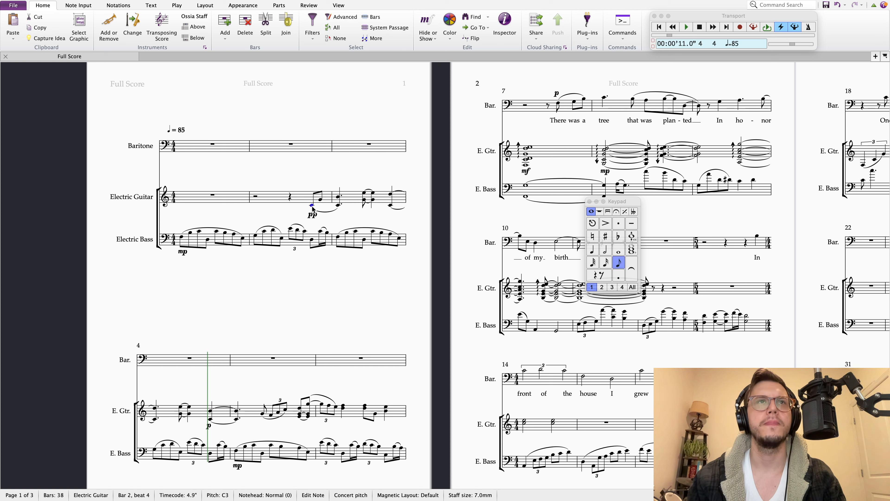
{"action": "key", "text": "p"}
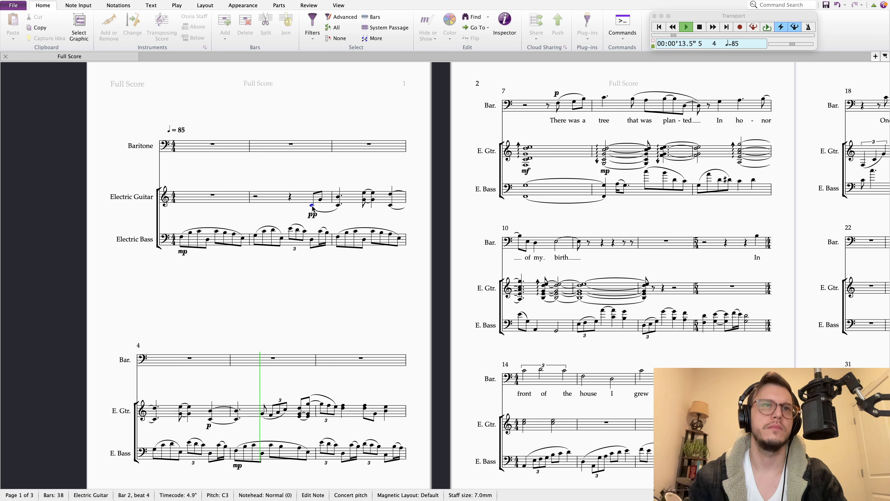
{"action": "key", "text": "space"}
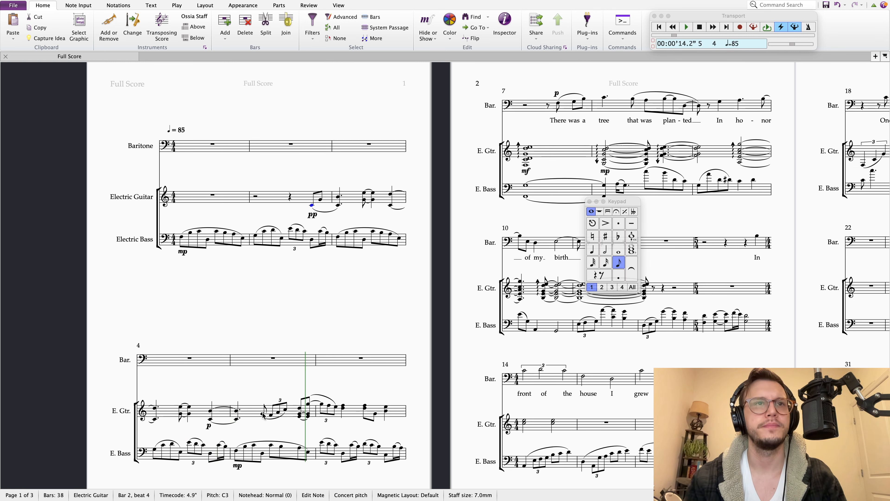
Shorten the Electric Guitar C3–B3 chord at bar 5 beat 1 to an eighth note
{"action": "left_click", "coordinate": [209, 419]}
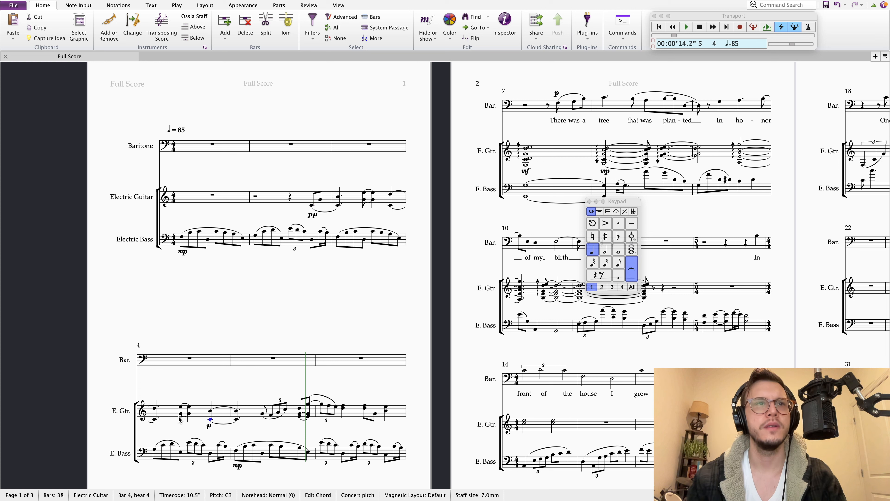
{"action": "left_click", "coordinate": [189, 414]}
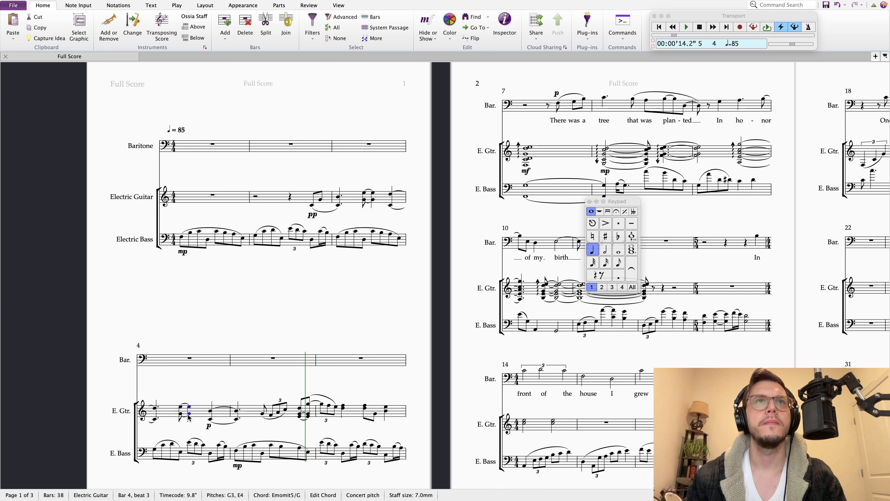
{"action": "left_click", "coordinate": [211, 420]}
{"action": "left_click", "coordinate": [240, 422]}
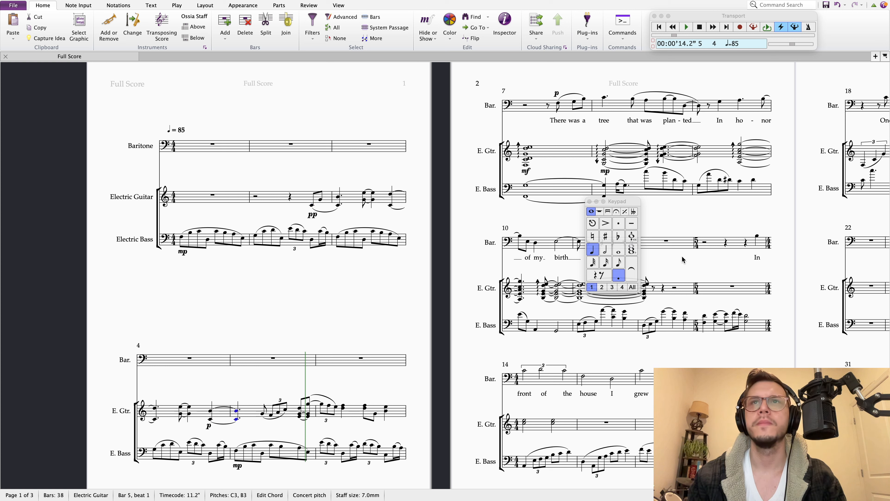
{"action": "left_click", "coordinate": [618, 276]}
{"action": "key", "text": "Right"}
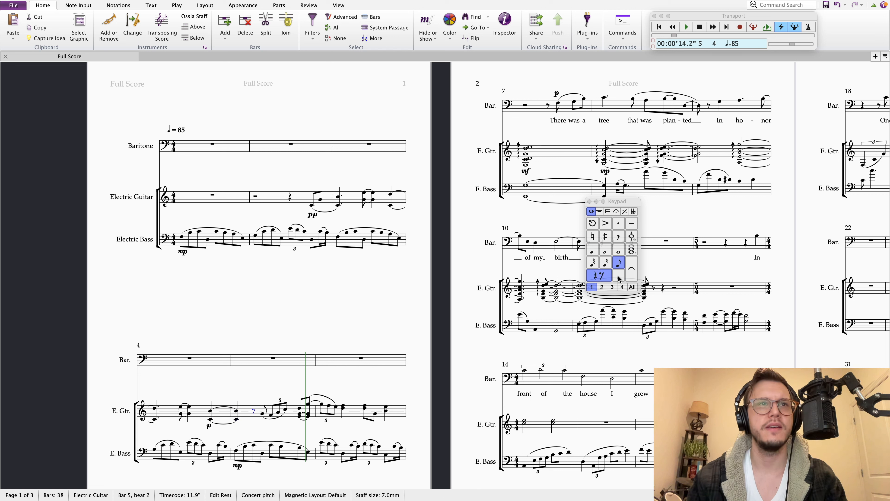
{"action": "left_click", "coordinate": [236, 419]}
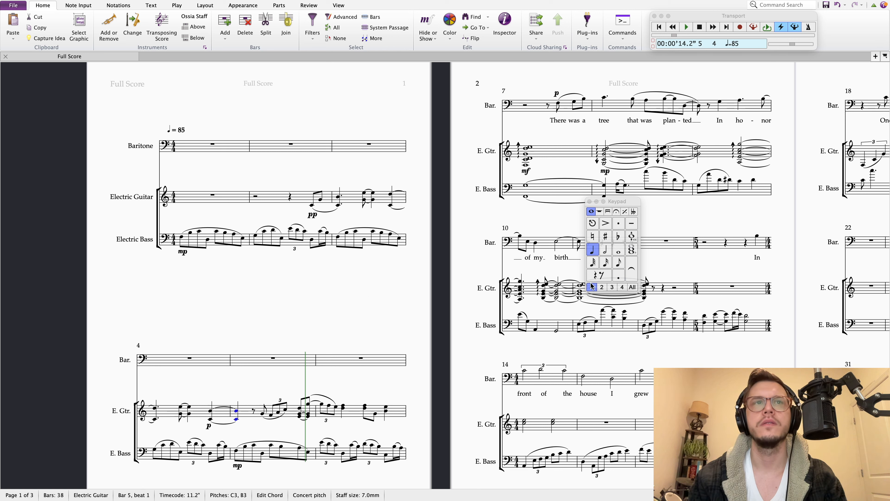
{"action": "left_click", "coordinate": [619, 263]}
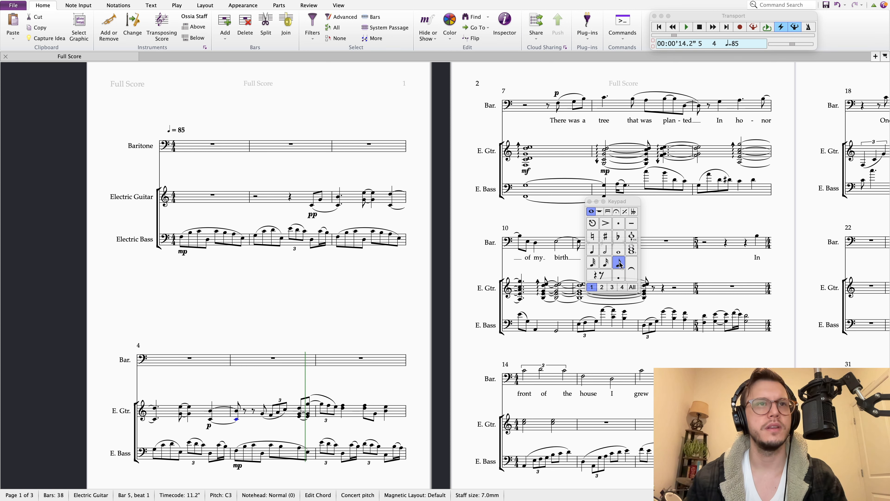
Enter eighth notes D3 at beat 1.5 and F3 at beat 2 in Electric Guitar bar 5
{"action": "key", "text": "Right"}
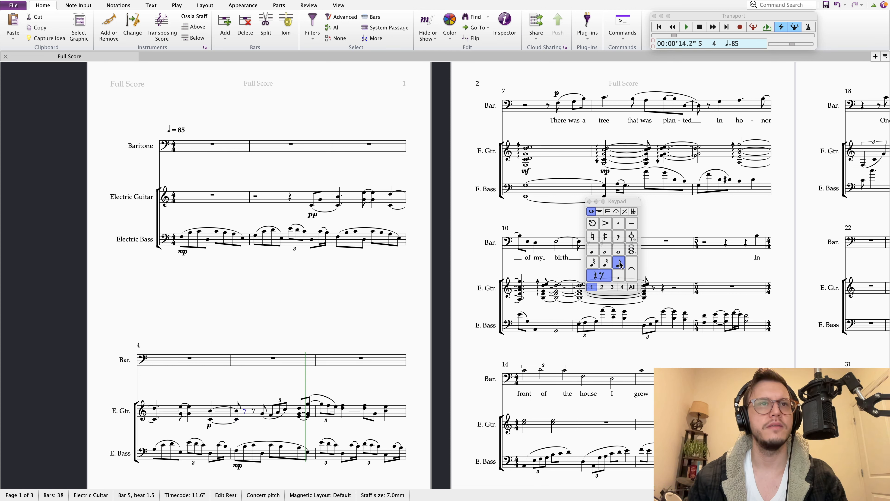
{"action": "key", "text": "d"}
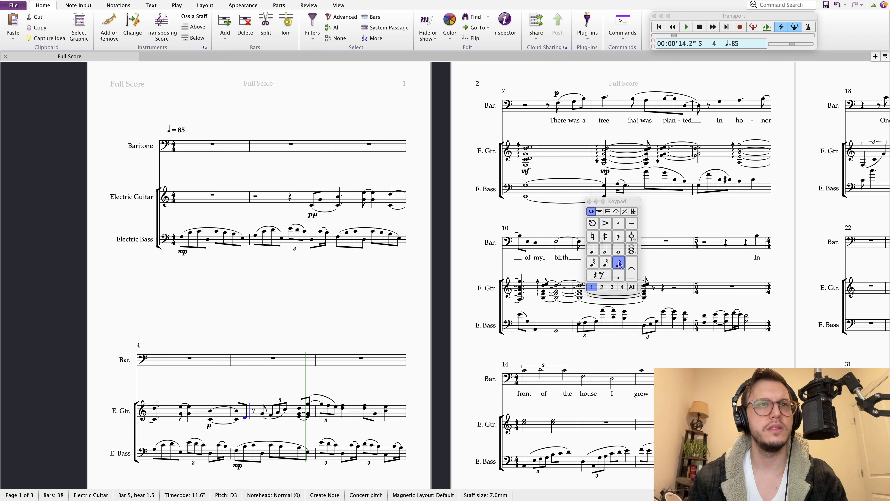
{"action": "key", "text": "e"}
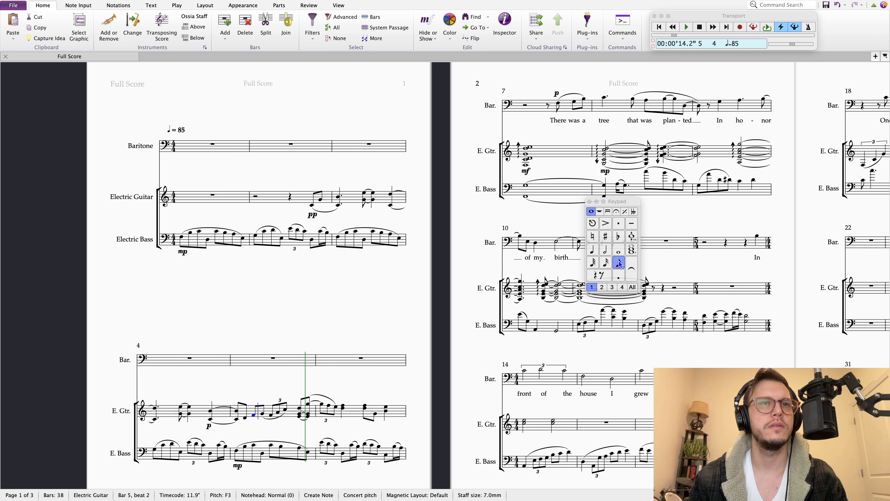
{"action": "key", "text": "Left"}
{"action": "key", "text": "Right"}
{"action": "key", "text": "Right"}
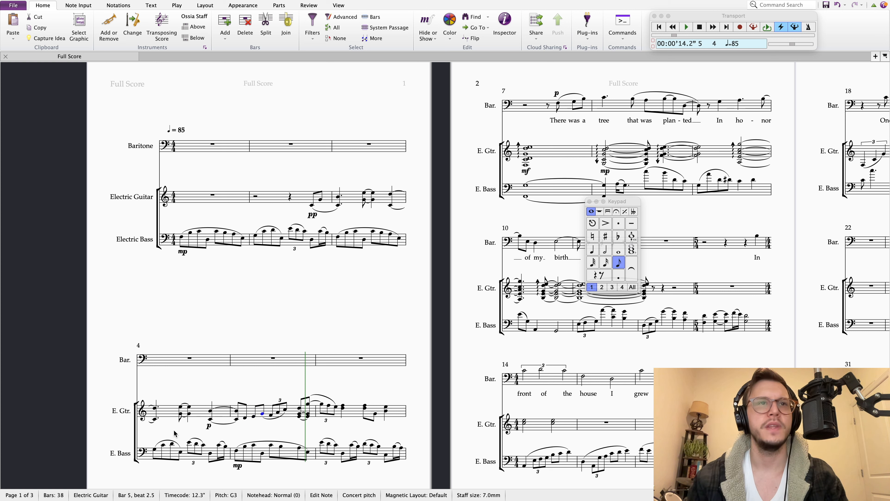
Play from the Electric Guitar C3 at bar 4 beat 1 until bar 13, and move the Keypad clear of the bar 10 system
{"action": "left_click", "coordinate": [154, 419]}
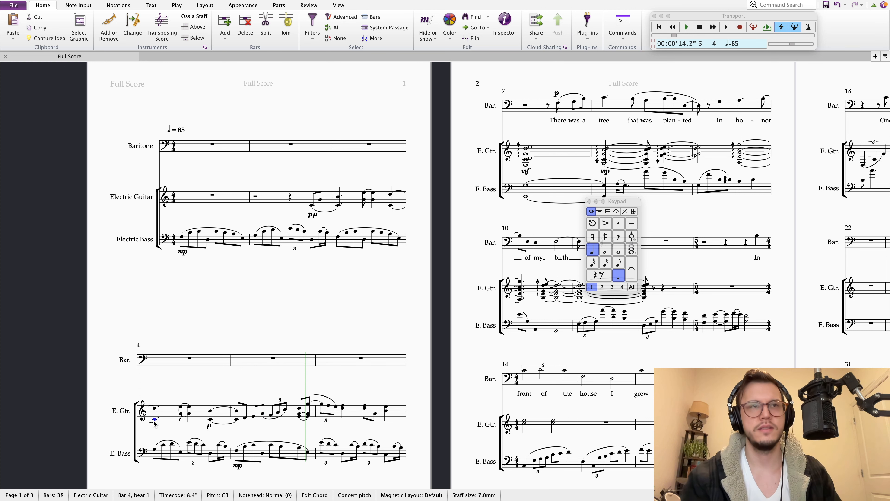
{"action": "key", "text": "p"}
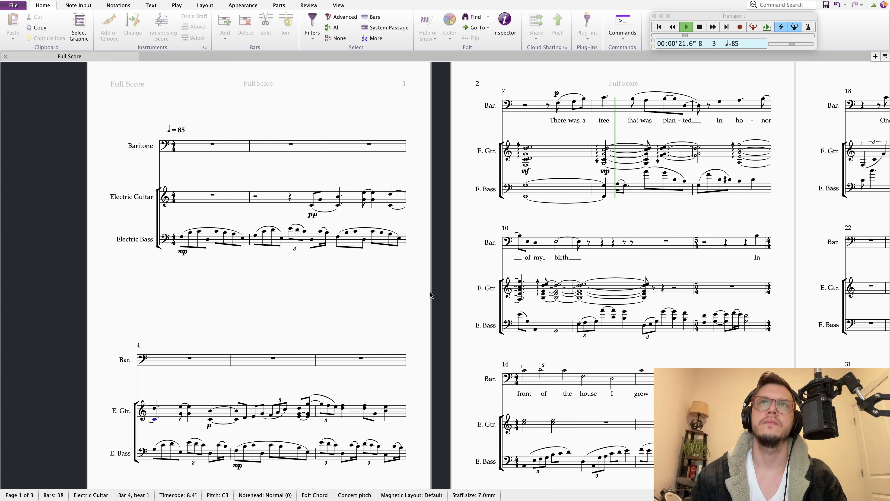
{"action": "left_click_drag", "start_coordinate": [415, 297], "coordinate": [348, 301]}
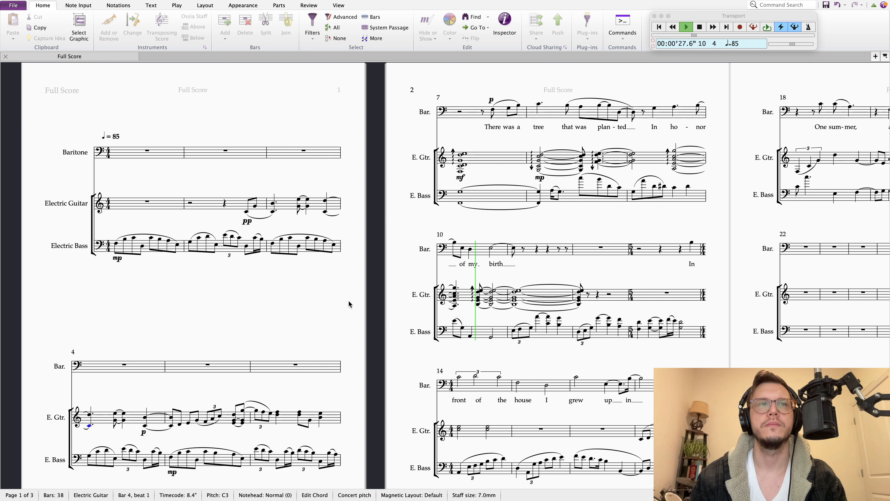
{"action": "left_click_drag", "start_coordinate": [348, 301], "coordinate": [351, 296]}
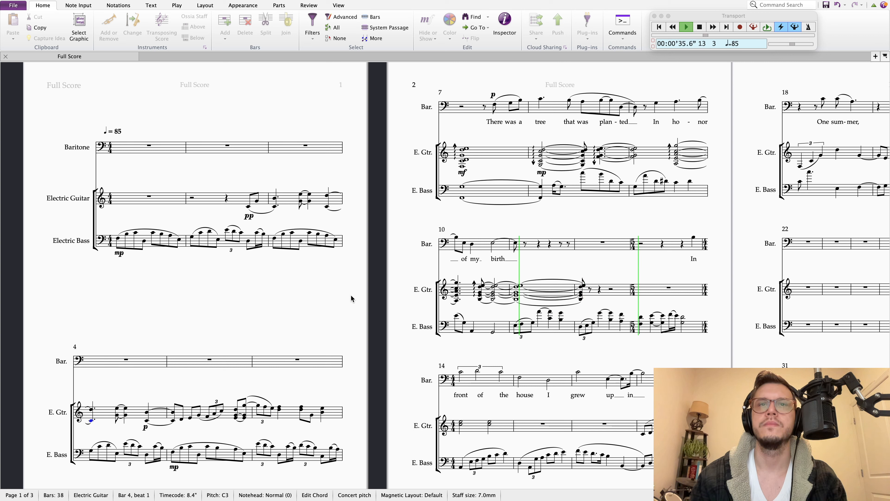
{"action": "key", "text": "space"}
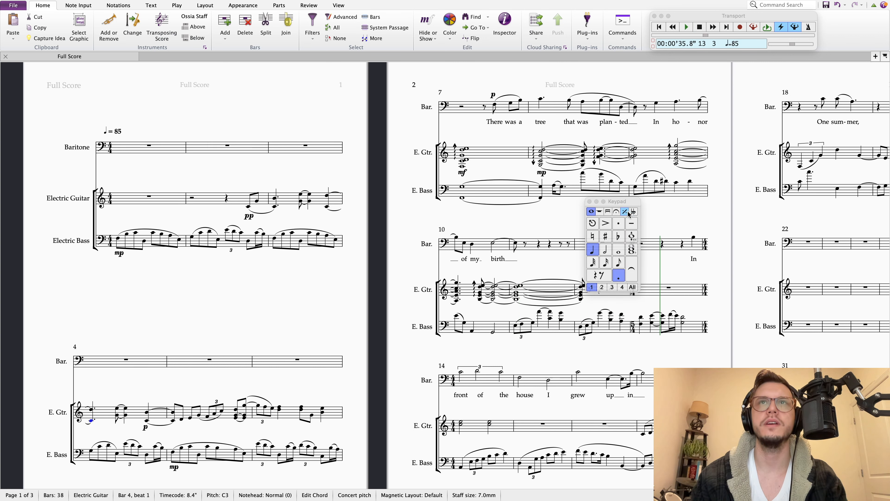
{"action": "left_click_drag", "start_coordinate": [616, 203], "coordinate": [748, 94]}
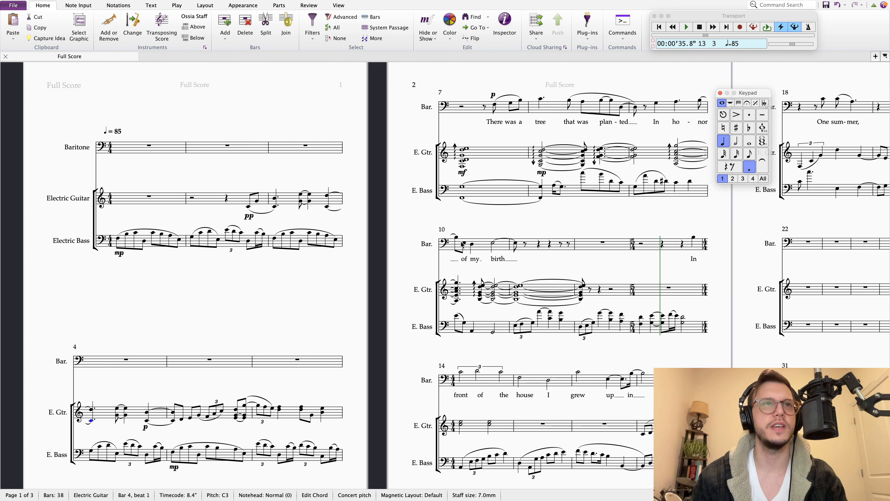
Replace the slur in Electric Guitar bar 5 with one starting at beat 1.5 and adjust which following notes it spans
{"action": "left_click", "coordinate": [344, 310]}
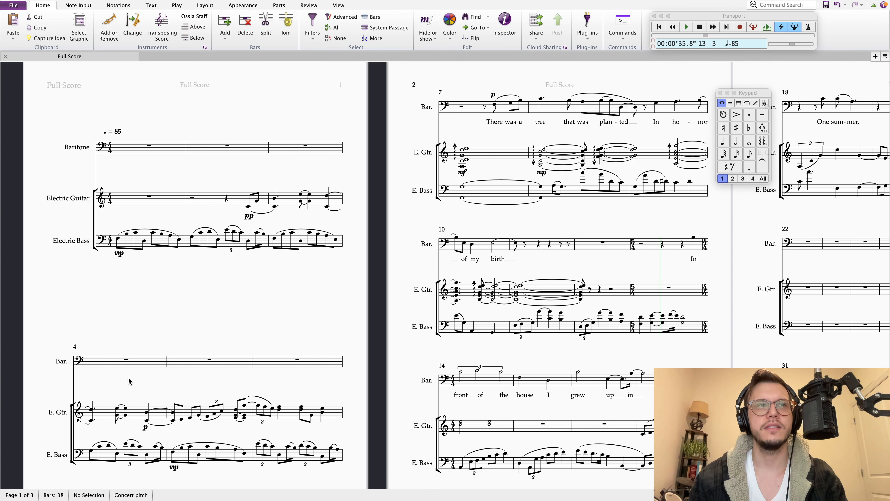
{"action": "left_click", "coordinate": [204, 422]}
{"action": "key", "text": "Delete"}
{"action": "left_click", "coordinate": [182, 420]}
{"action": "key", "text": "s"}
{"action": "key", "text": "space"}
{"action": "key", "text": "space"}
{"action": "key", "text": "space"}
{"action": "key", "text": "space"}
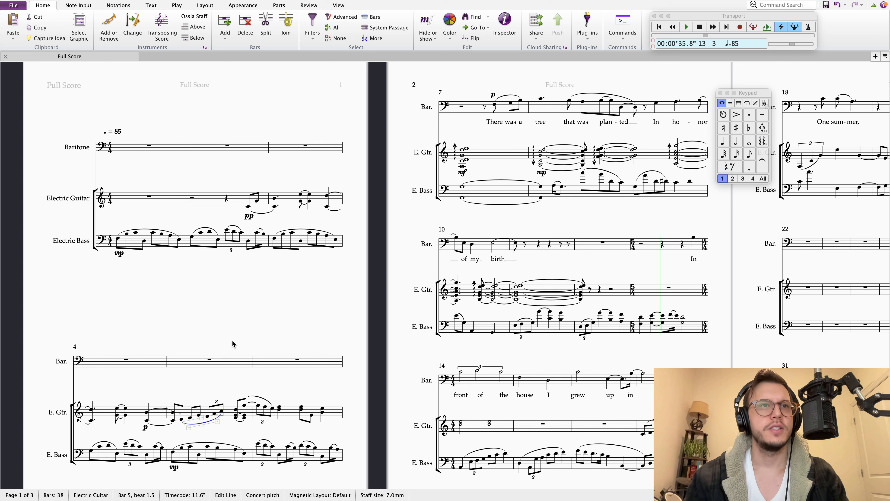
{"action": "key", "text": "shift+space"}
{"action": "key", "text": "shift+space"}
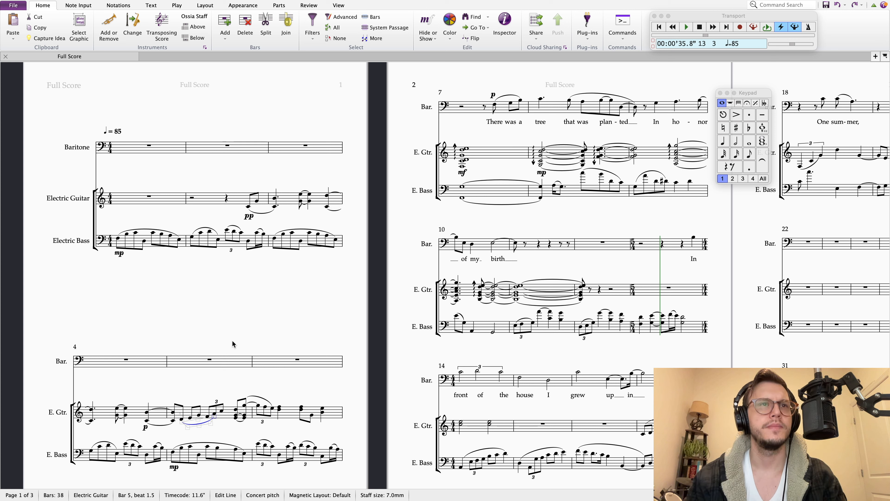
{"action": "key", "text": "Escape"}
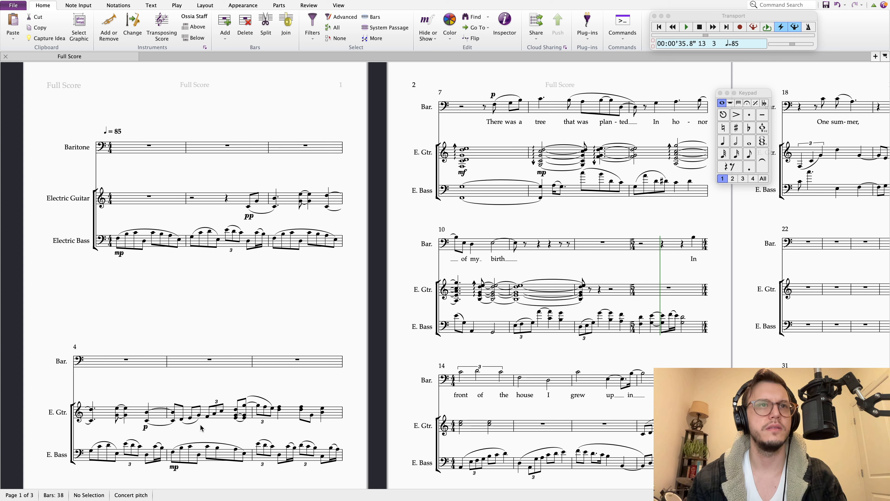
{"action": "left_click", "coordinate": [209, 419]}
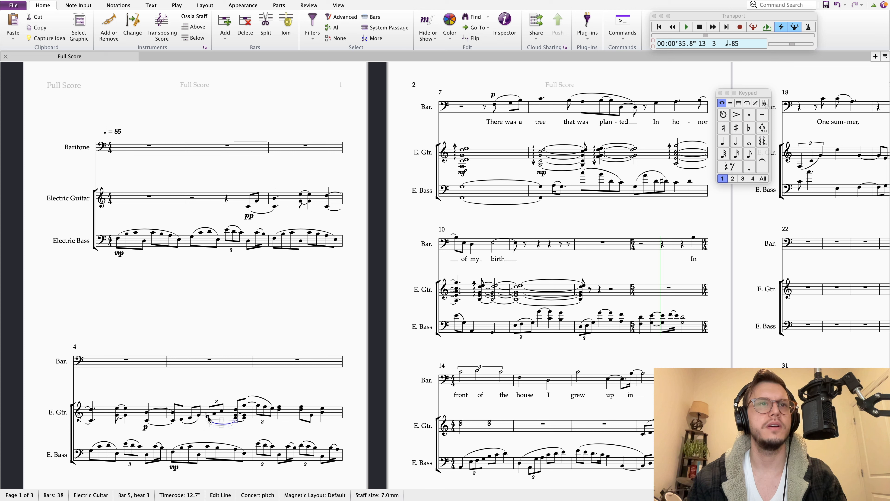
{"action": "left_click", "coordinate": [234, 376]}
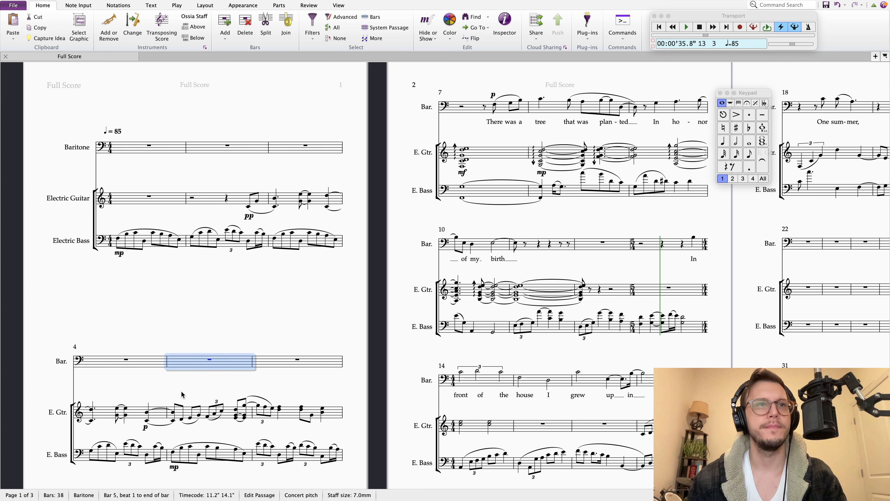
{"action": "key", "text": "Escape"}
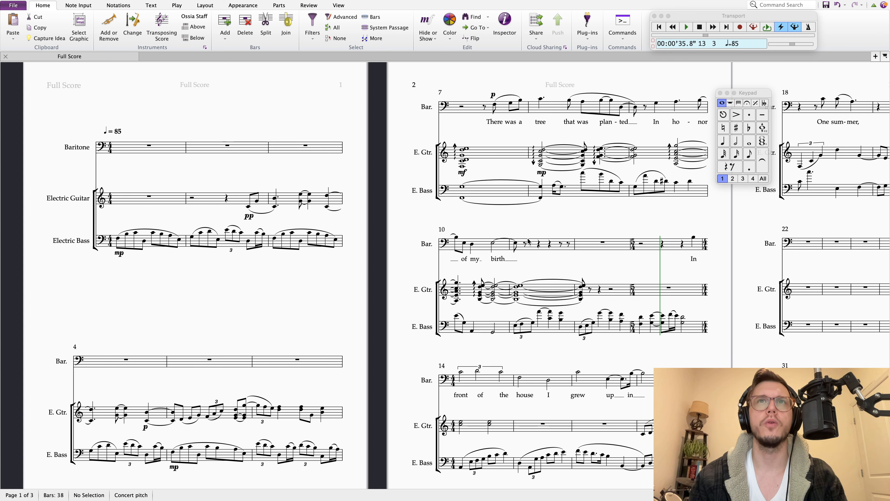
Play the score from the Baritone B3 at bar 10 beat 1 and stop playback in bar 19
{"action": "scroll", "coordinate": [527, 228], "scroll_direction": "right", "scroll_amount": 4}
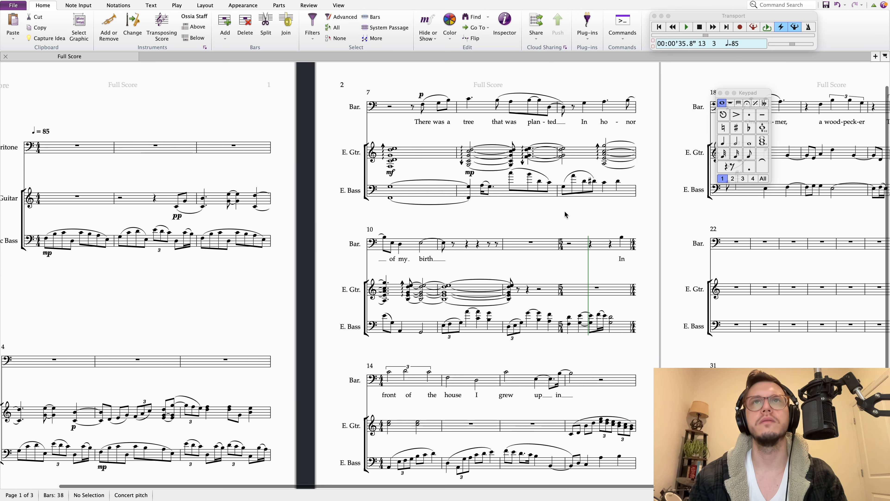
{"action": "scroll", "coordinate": [531, 210], "scroll_direction": "right", "scroll_amount": 1}
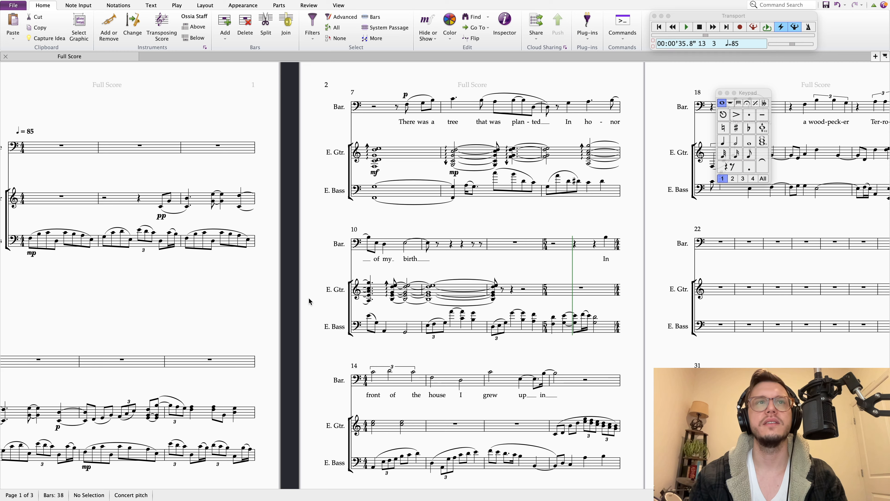
{"action": "left_click_drag", "start_coordinate": [290, 302], "coordinate": [184, 299]}
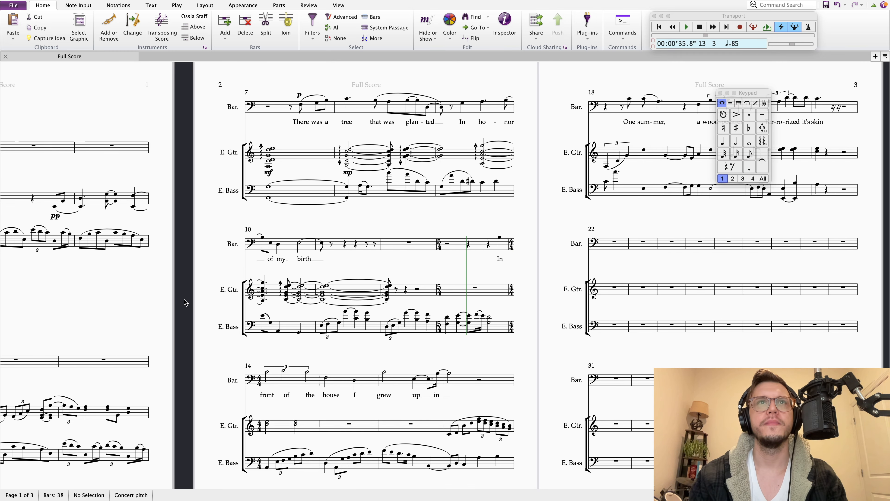
{"action": "left_click_drag", "start_coordinate": [197, 296], "coordinate": [301, 299]}
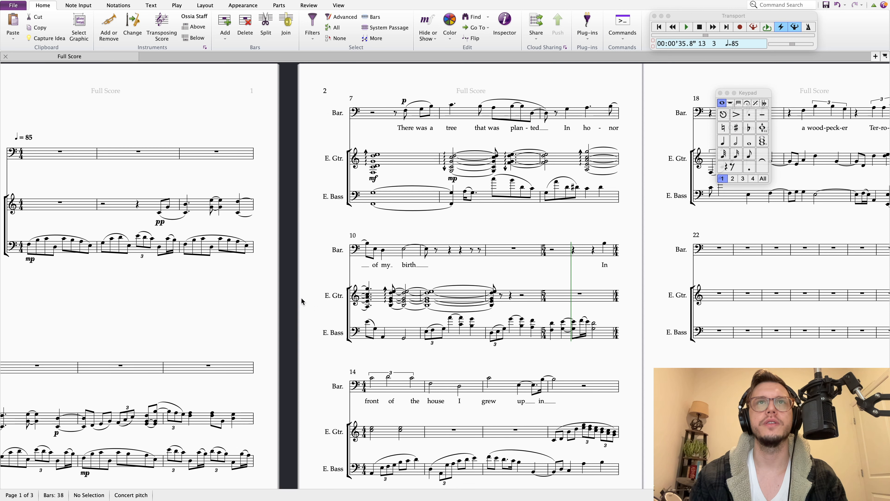
{"action": "left_click_drag", "start_coordinate": [458, 356], "coordinate": [417, 350]}
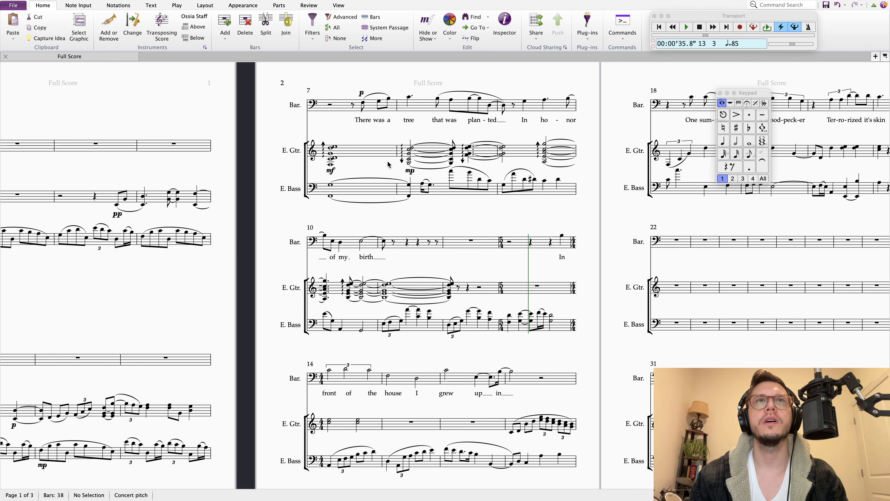
{"action": "left_click", "coordinate": [324, 236]}
{"action": "key", "text": "space"}
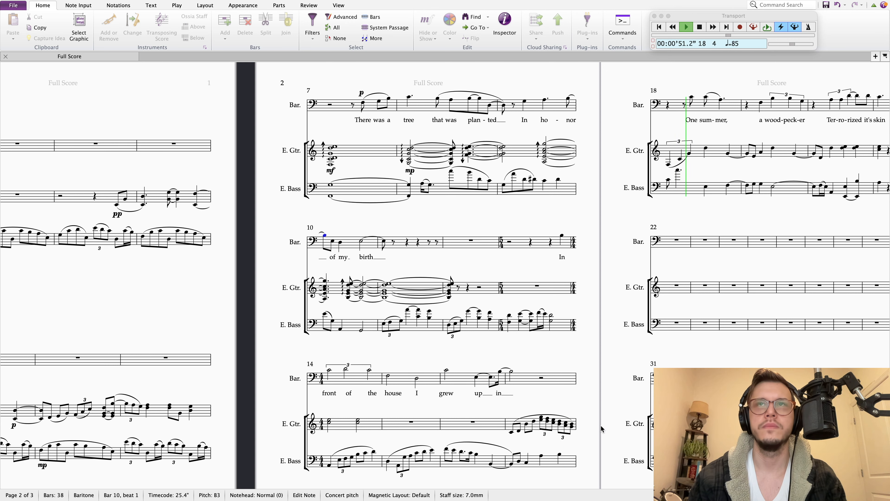
{"action": "key", "text": "space"}
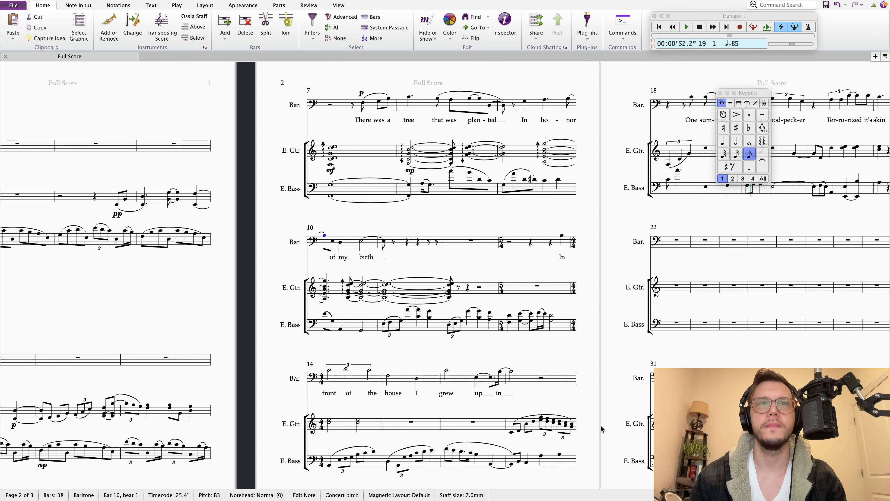
Play from the Electric Bass E2 at bar 11 beat 1 to bar 14, and check single bass notes in bars 18, 13 and 14
{"action": "left_click_drag", "start_coordinate": [602, 373], "coordinate": [567, 372]}
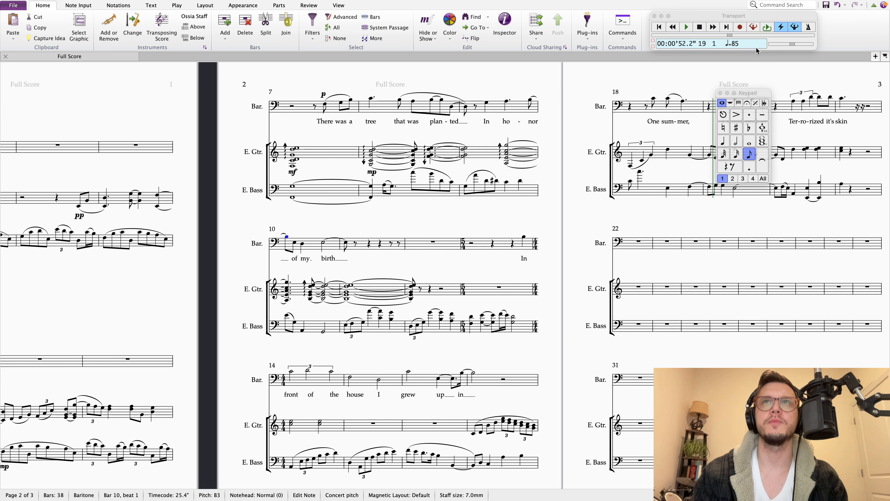
{"action": "left_click_drag", "start_coordinate": [578, 255], "coordinate": [567, 253]}
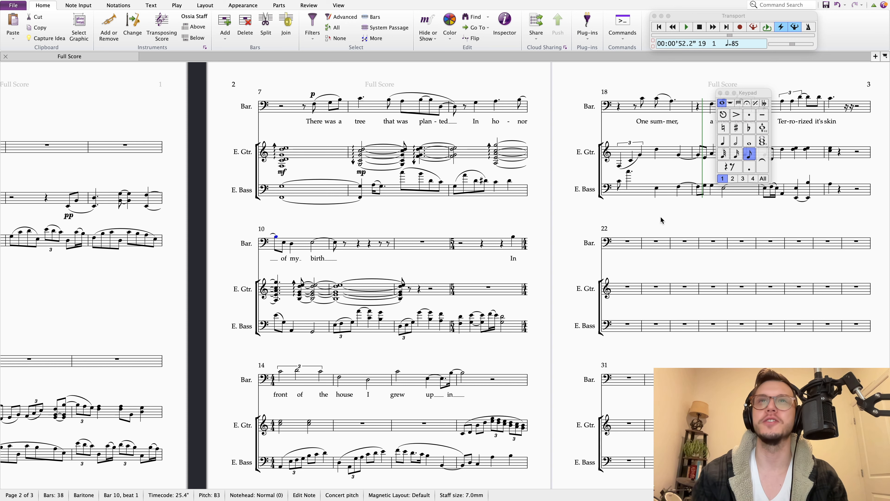
{"action": "left_click_drag", "start_coordinate": [546, 219], "coordinate": [549, 183]}
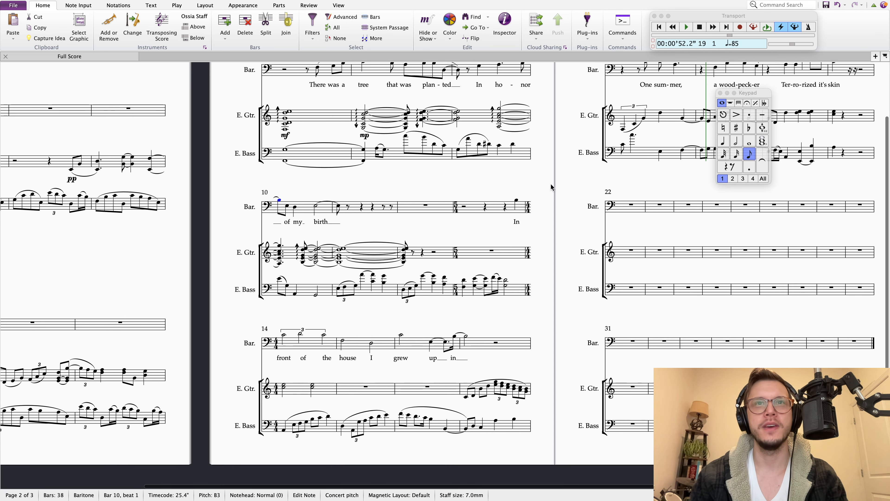
{"action": "left_click_drag", "start_coordinate": [540, 355], "coordinate": [540, 363]}
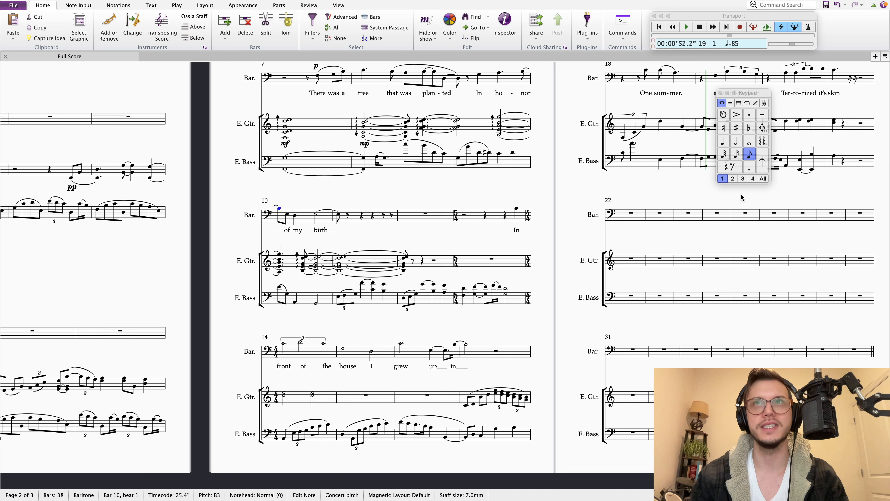
{"action": "left_click_drag", "start_coordinate": [566, 318], "coordinate": [563, 318]}
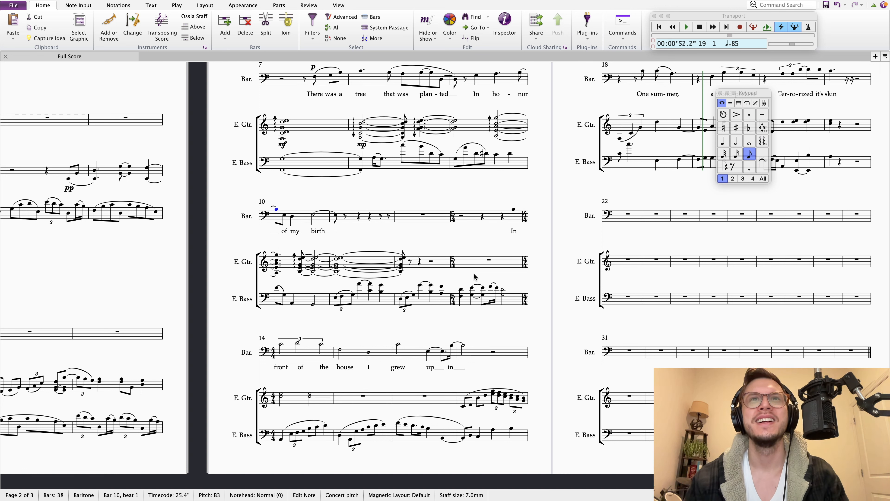
{"action": "left_click", "coordinate": [336, 299]}
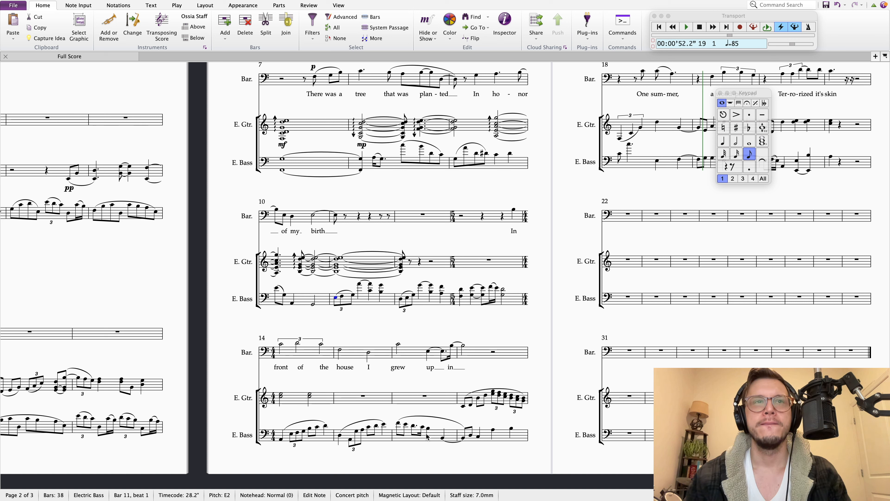
{"action": "key", "text": "p"}
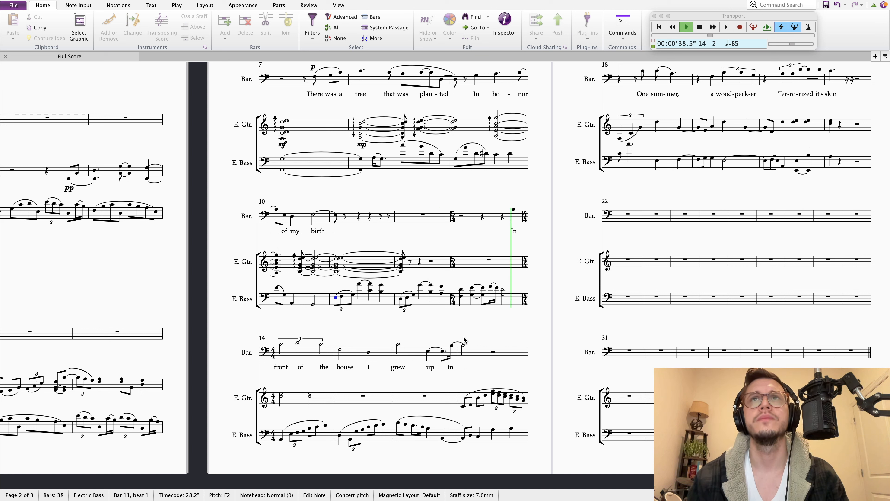
{"action": "key", "text": "space"}
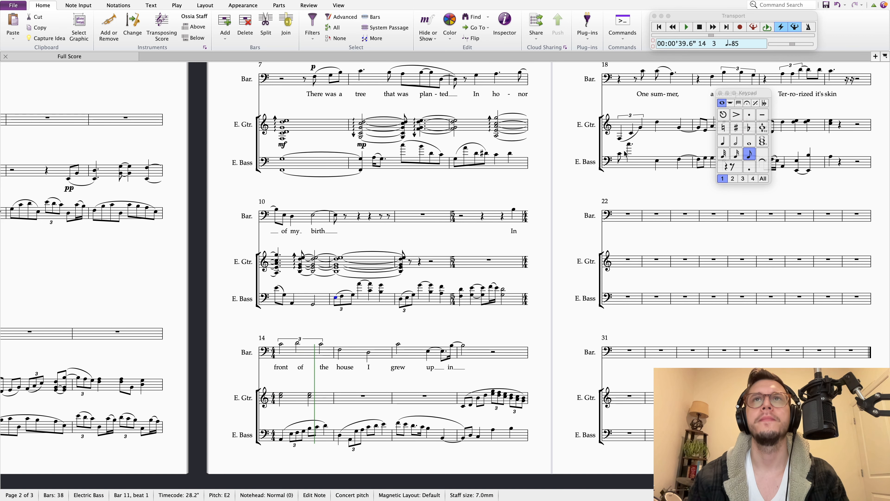
{"action": "left_click", "coordinate": [619, 157]}
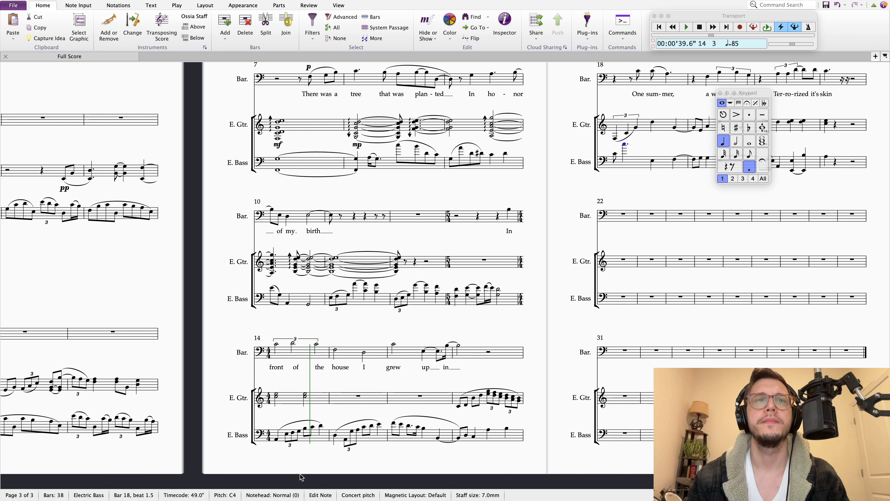
{"action": "left_click", "coordinate": [275, 440]}
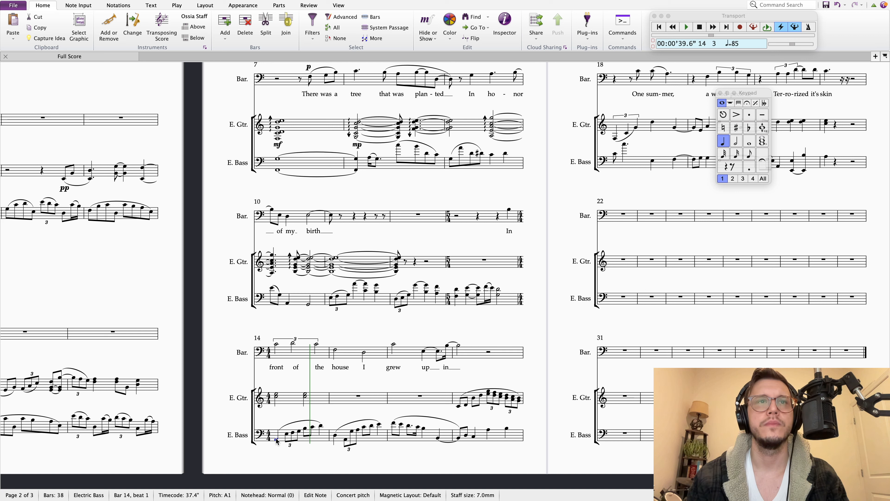
{"action": "left_click", "coordinate": [498, 292]}
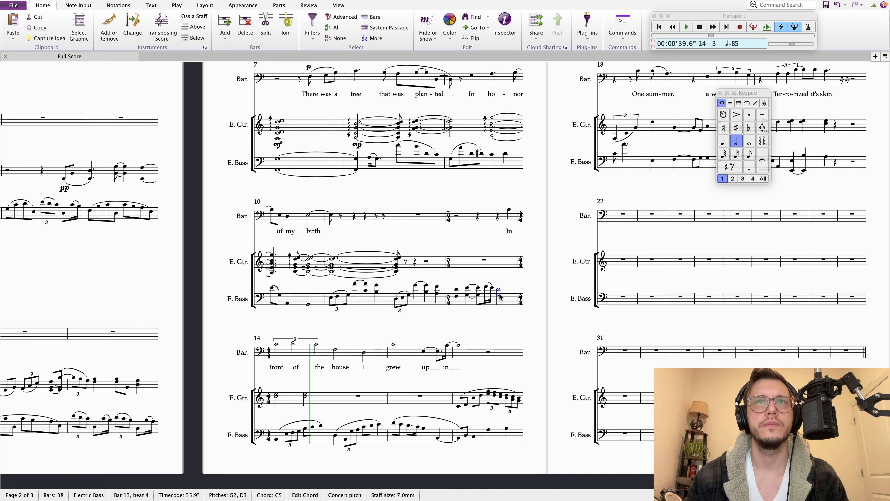
{"action": "left_click", "coordinate": [277, 440]}
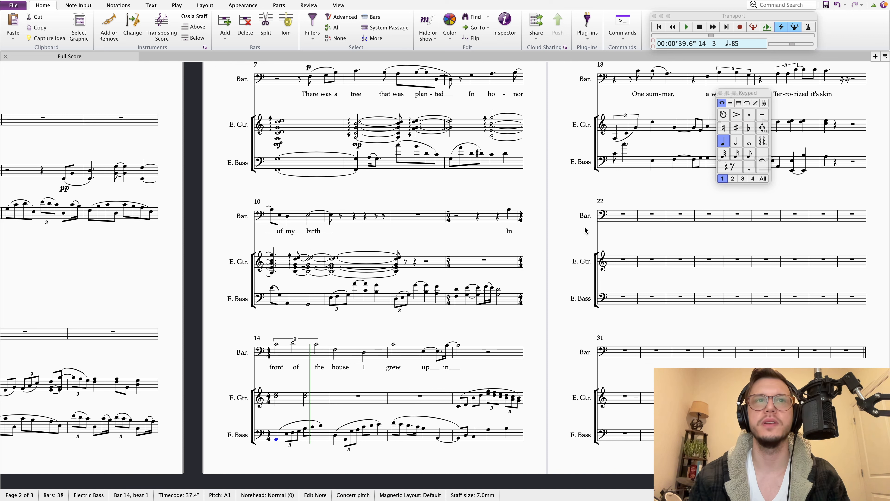
Move the Electric Bass triplet from bar 14 beat 2 to beat 1 and lower it four steps to start on A1
{"action": "left_click", "coordinate": [286, 434]}
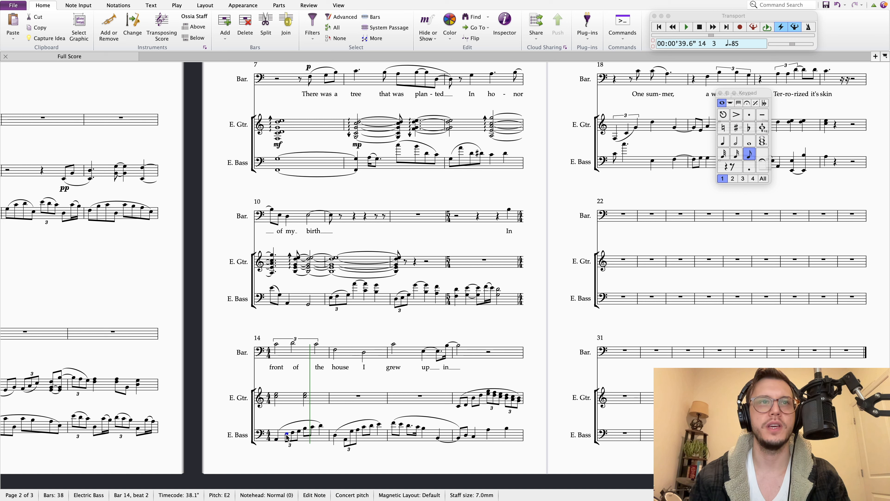
{"action": "key", "text": "shift+Right"}
{"action": "key", "text": "super+x"}
{"action": "left_click", "coordinate": [276, 439]}
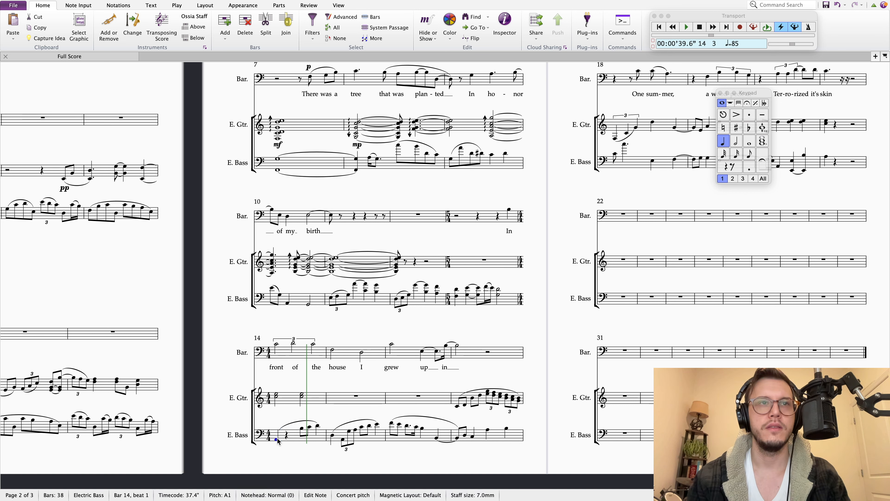
{"action": "key", "text": "super+v"}
{"action": "key", "text": "Down"}
{"action": "key", "text": "Down"}
{"action": "key", "text": "Down"}
{"action": "key", "text": "Down"}
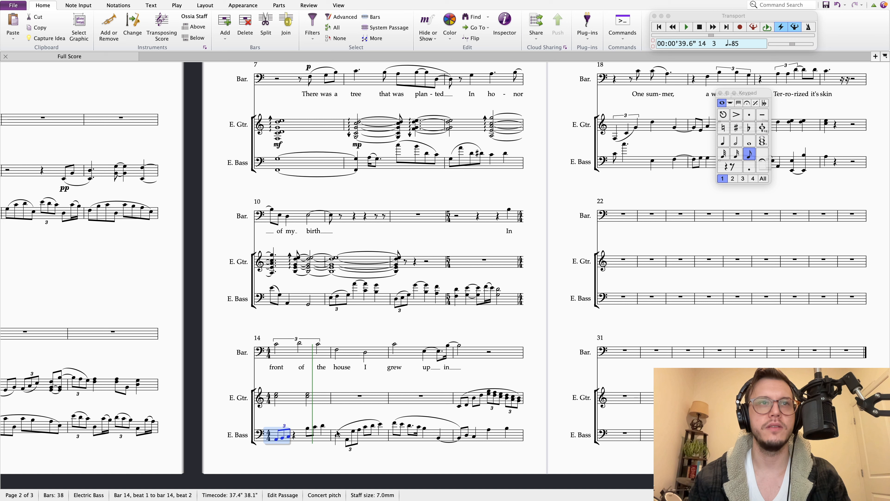
Raise the second note of the Electric Bass triplet at bar 14 beat 1 and set its last note to G2
{"action": "left_click", "coordinate": [322, 444]}
{"action": "left_click", "coordinate": [276, 439]}
{"action": "key", "text": "Right"}
{"action": "key", "text": "Right"}
{"action": "key", "text": "Left"}
{"action": "key", "text": "Up"}
{"action": "key", "text": "Up"}
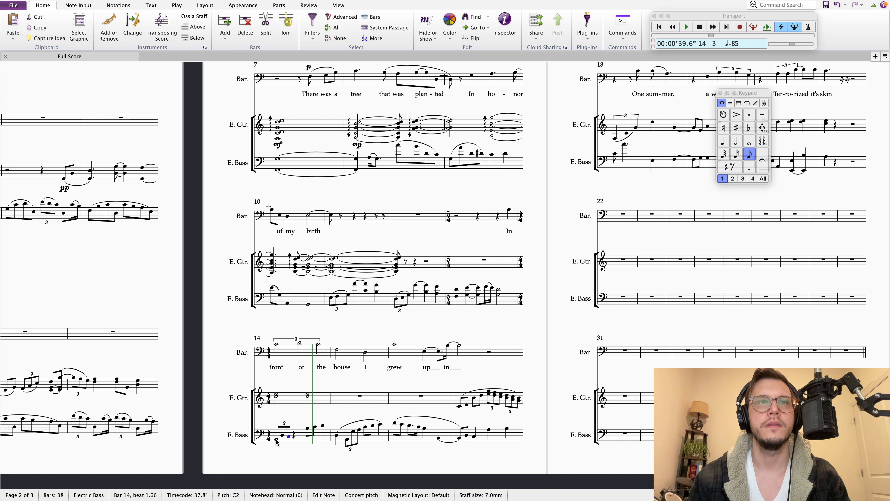
{"action": "key", "text": "Up"}
{"action": "key", "text": "Up"}
{"action": "key", "text": "Up"}
{"action": "key", "text": "Up"}
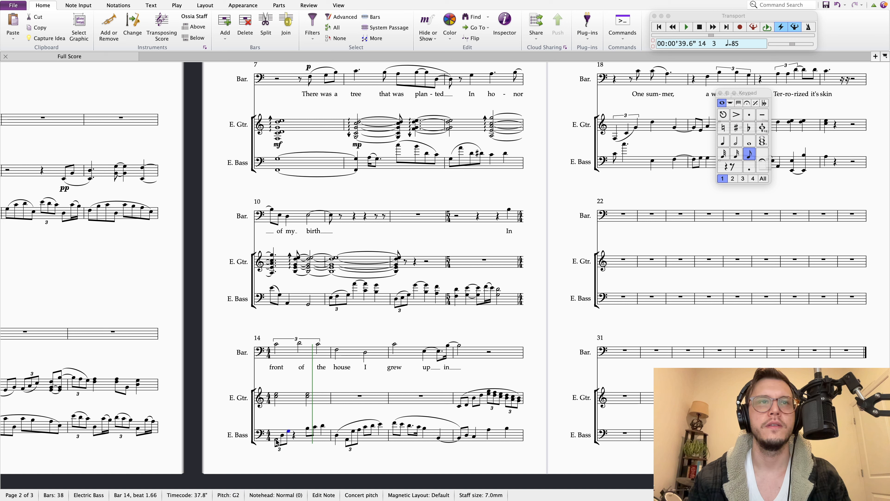
Try A2 as the last note of the Electric Bass triplet at bar 14 beat 1, and restore it to G2
{"action": "left_click", "coordinate": [303, 455]}
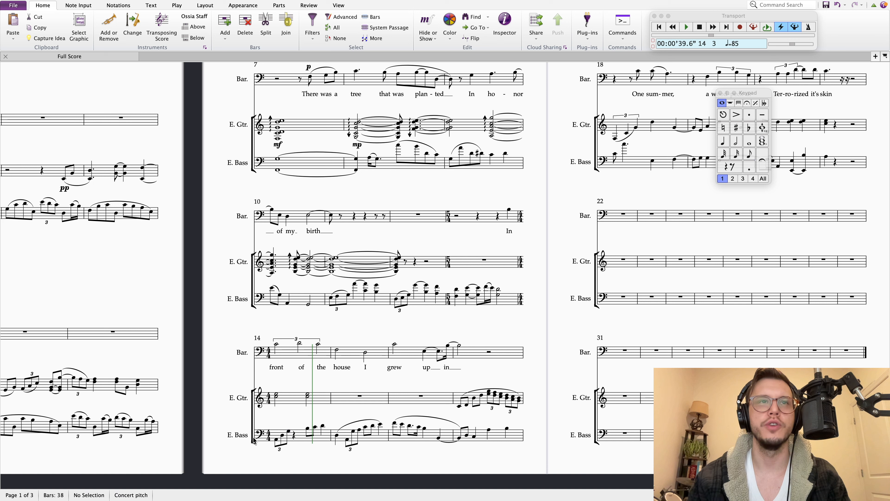
{"action": "left_click", "coordinate": [276, 439]}
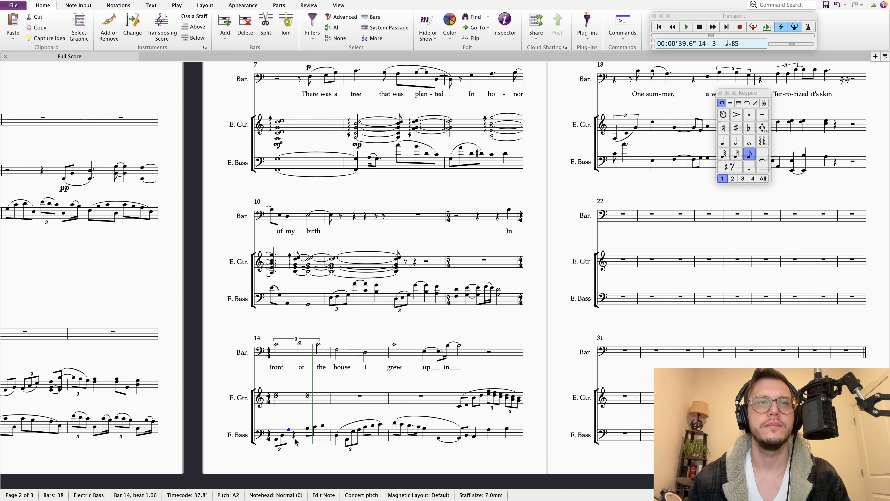
{"action": "key", "text": "Escape"}
{"action": "left_click", "coordinate": [277, 441]}
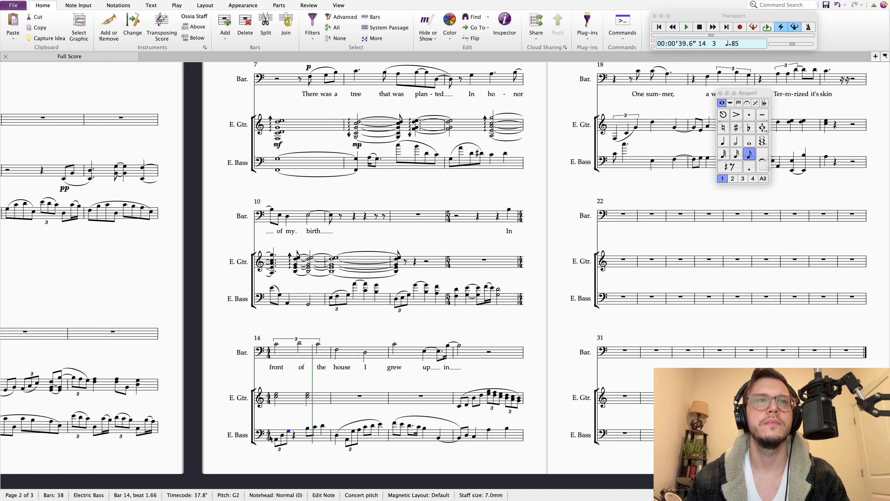
Enter a quarter note D3 in place of the rest at Electric Bass bar 14 beat 2
{"action": "left_click", "coordinate": [294, 435]}
{"action": "key", "text": "n"}
{"action": "key", "text": "d"}
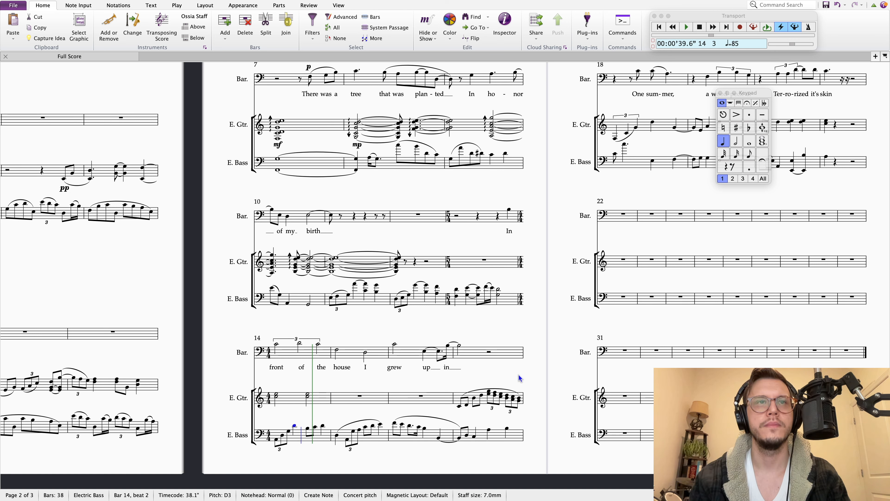
Raise the Electric Bass quarter note at bar 14 beat 2 to F3
{"action": "key", "text": "Right"}
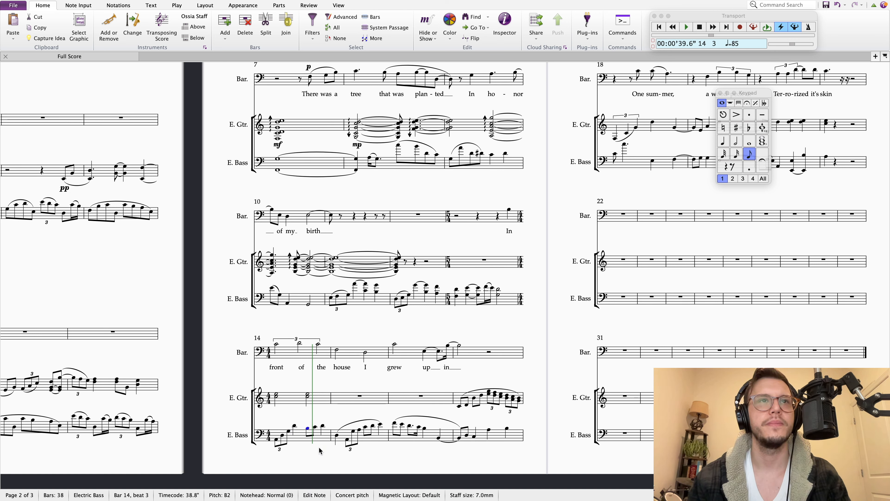
{"action": "key", "text": "Left"}
{"action": "key", "text": "Up"}
{"action": "key", "text": "Up"}
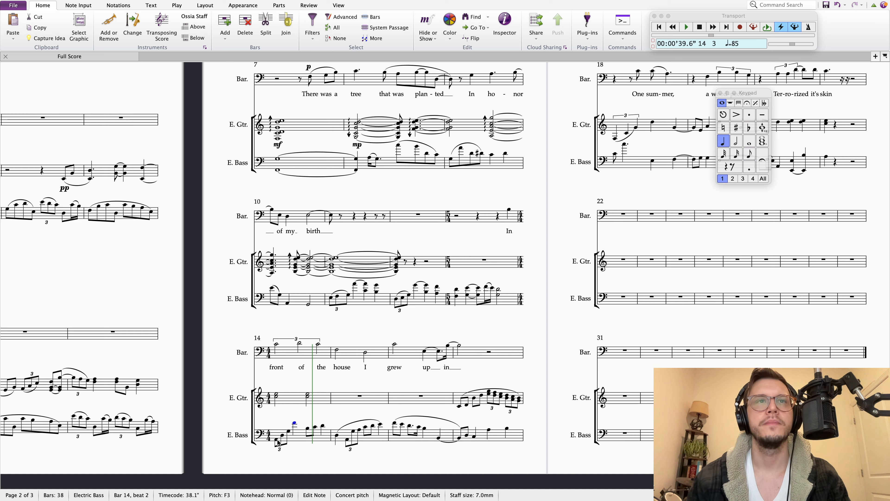
{"action": "key", "text": "Left"}
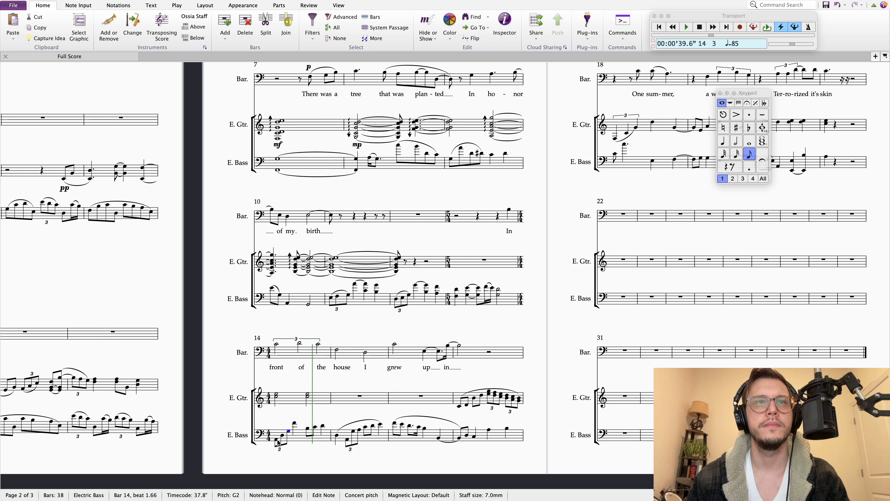
{"action": "key", "text": "Right"}
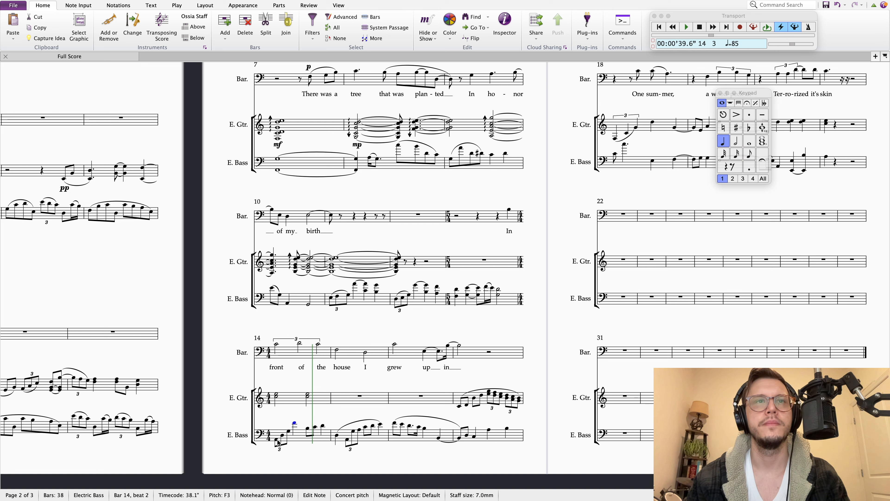
Lengthen the Electric Bass C3 at bar 15 beat 3 to a quarter note
{"action": "key", "text": "Right"}
{"action": "key", "text": "Right"}
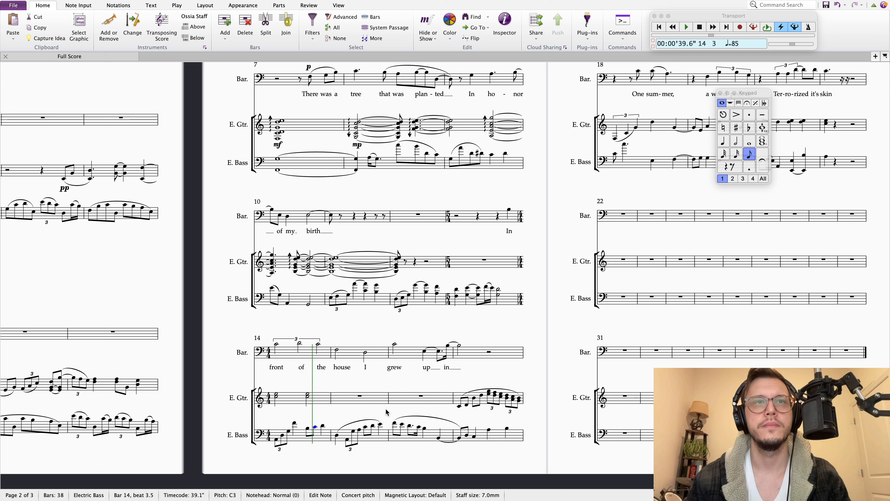
{"action": "key", "text": "Right"}
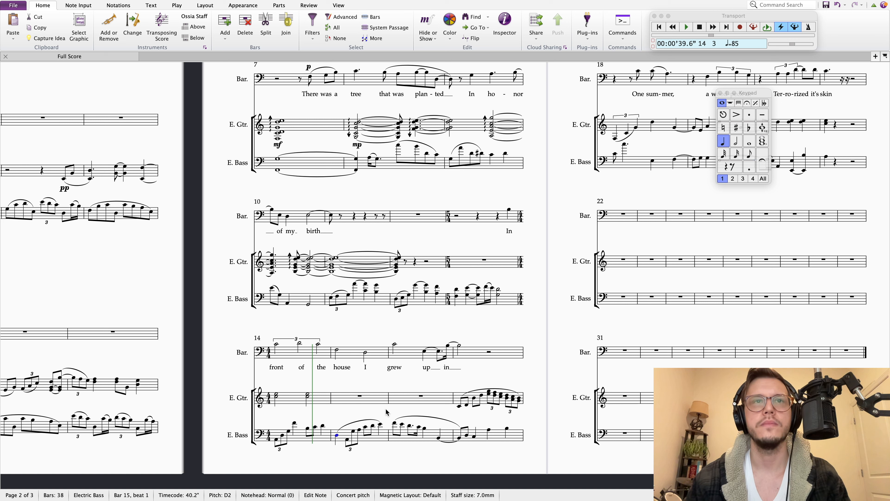
{"action": "key", "text": "Right"}
{"action": "key", "text": "Right"}
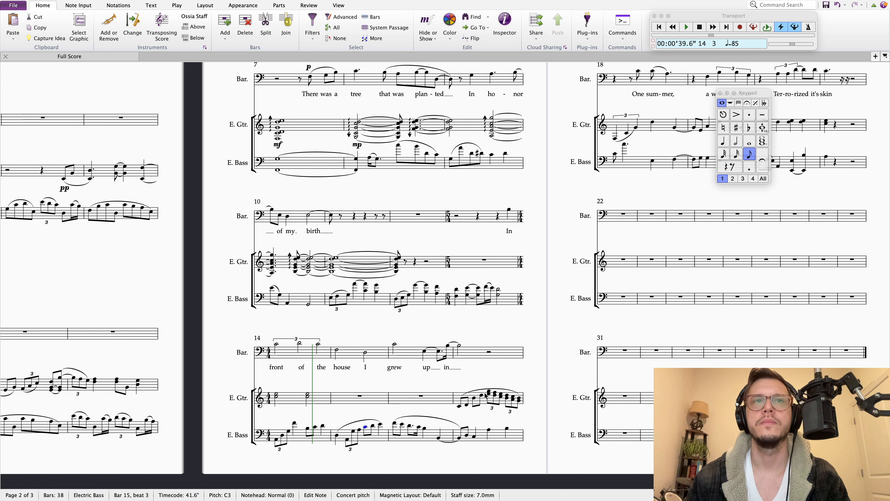
{"action": "left_click", "coordinate": [365, 430]}
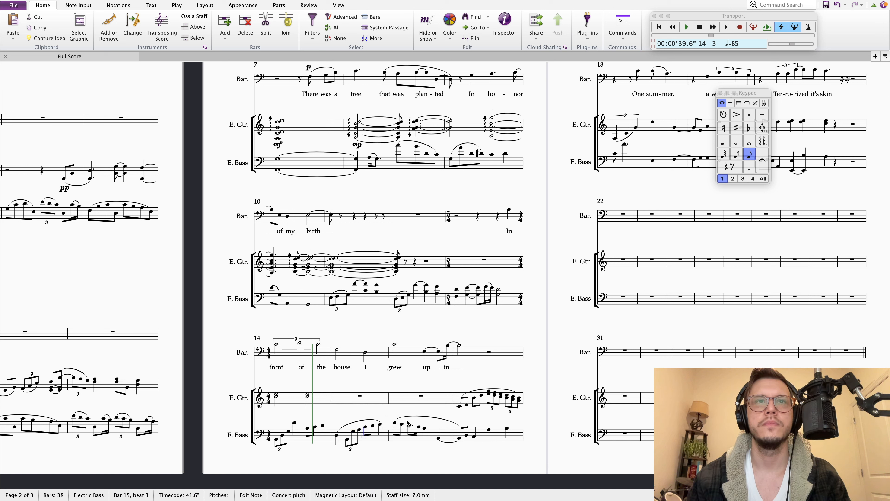
{"action": "left_click", "coordinate": [364, 428]}
{"action": "key", "text": "4"}
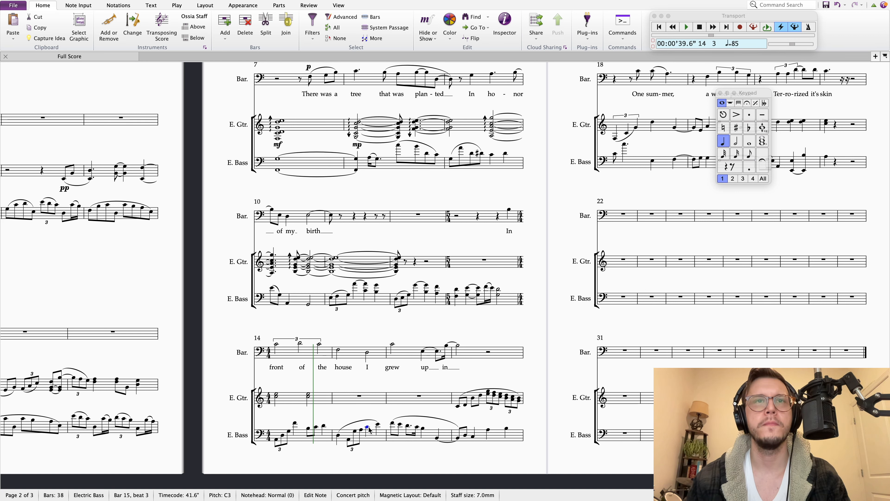
{"action": "key", "text": "Right"}
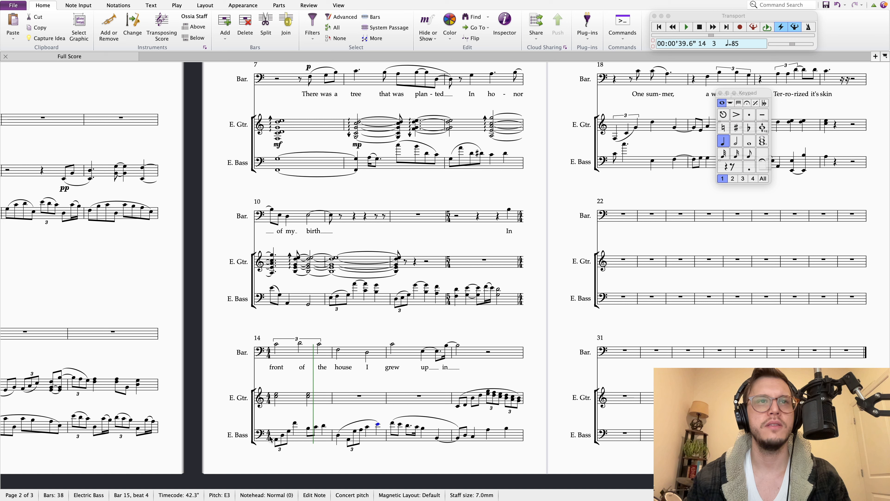
Add a slur over the Electric Bass triplet at bar 14 beat 1
{"action": "left_click", "coordinate": [276, 440]}
{"action": "key", "text": "s"}
{"action": "key", "text": "space"}
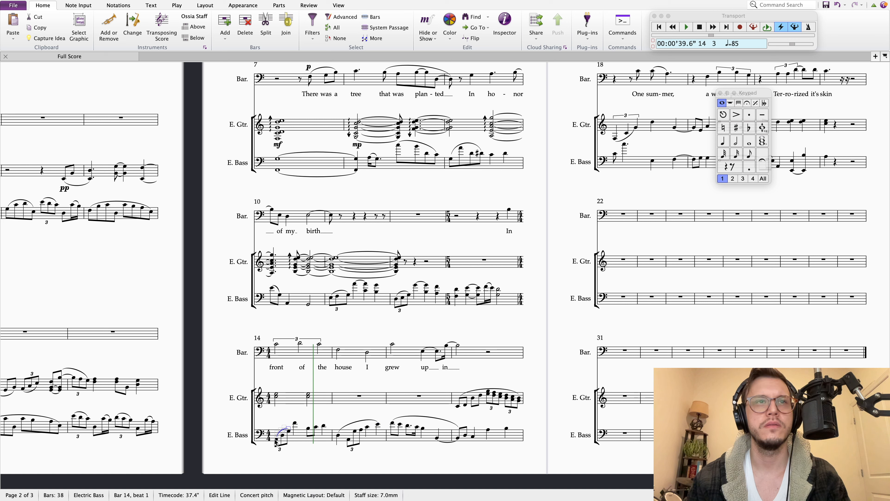
{"action": "left_click", "coordinate": [300, 446]}
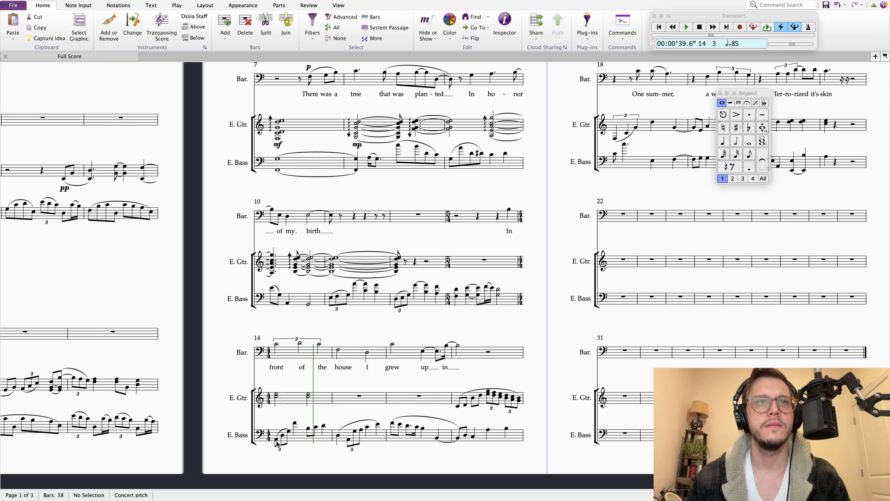
Play the score back from bar 13 to check the bass line leading into bar 15
{"action": "left_click", "coordinate": [455, 289]}
{"action": "key", "text": "space"}
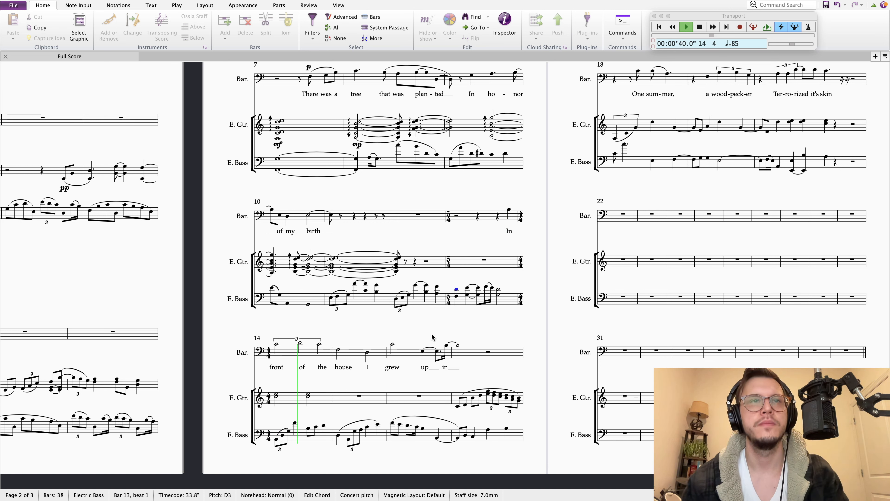
{"action": "key", "text": "space"}
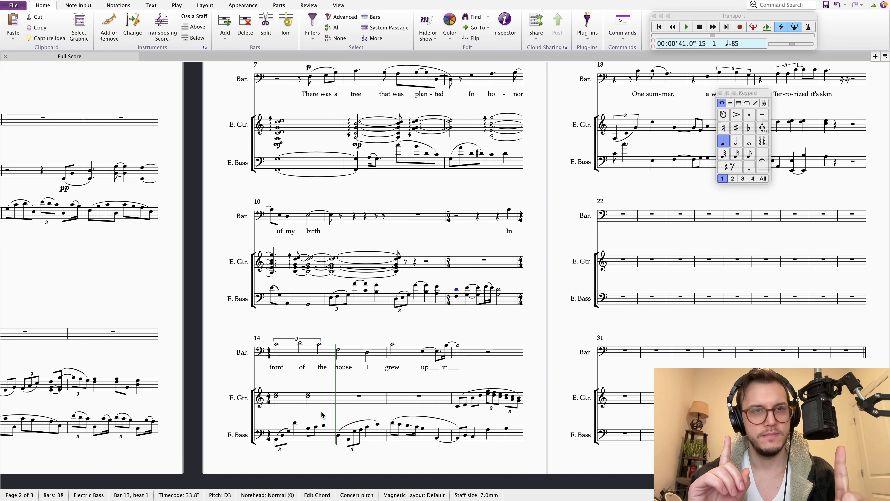
Revert the recent Electric Bass rework in bars 14–15, and delete the triplet at bar 14 beat 2
{"action": "left_click", "coordinate": [286, 435]}
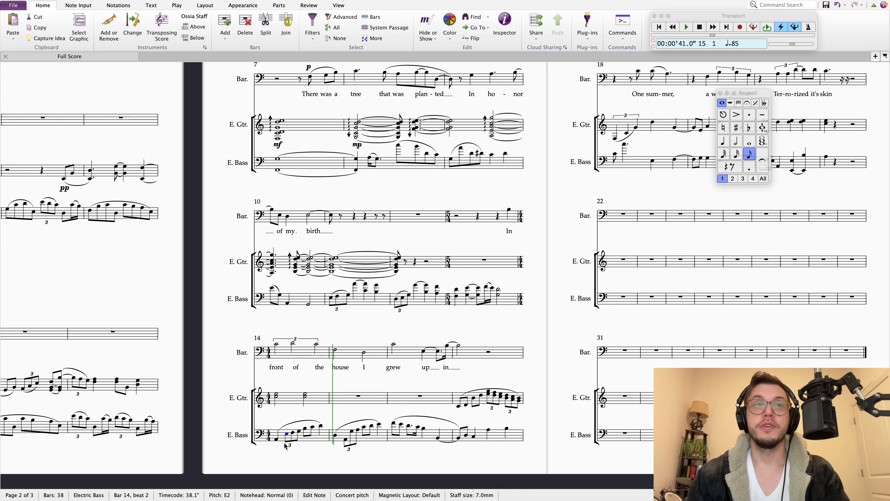
{"action": "left_click", "coordinate": [724, 143]}
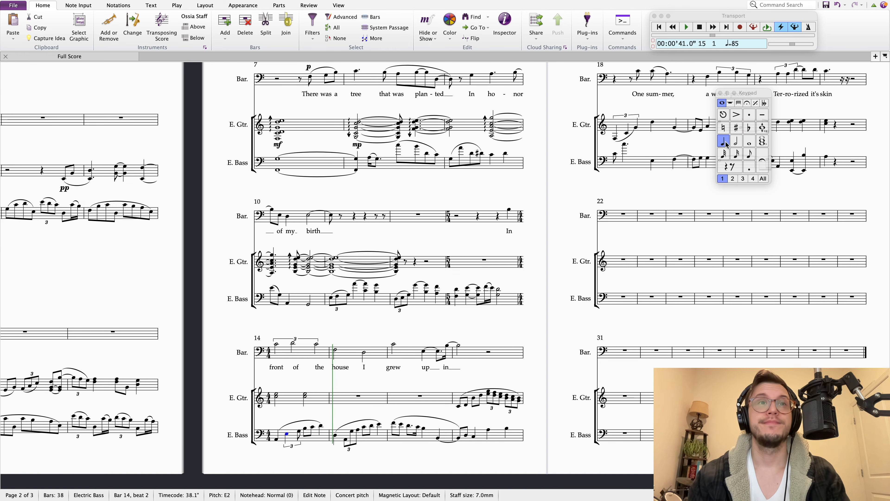
{"action": "left_click", "coordinate": [291, 446]}
{"action": "key", "text": "Delete"}
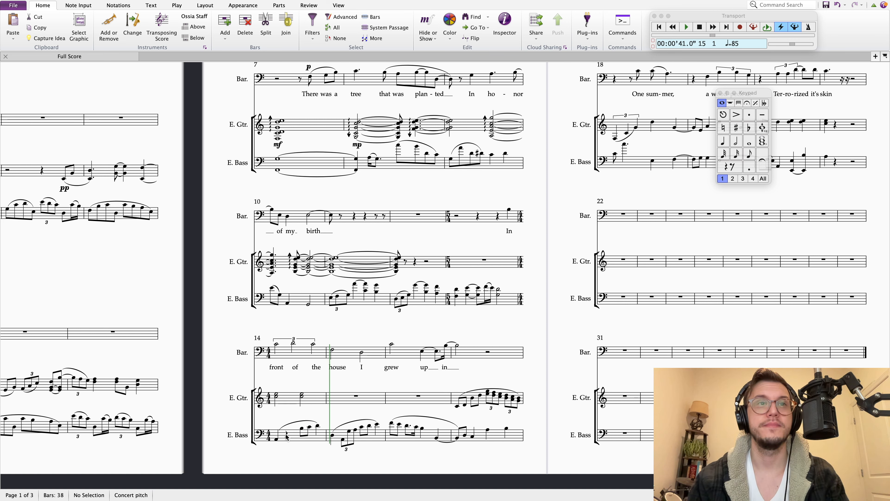
Enter a quarter note F2 in place of the rest at Electric Bass bar 14 beat 2
{"action": "left_click", "coordinate": [286, 436]}
{"action": "key", "text": "d"}
{"action": "key", "text": "Left"}
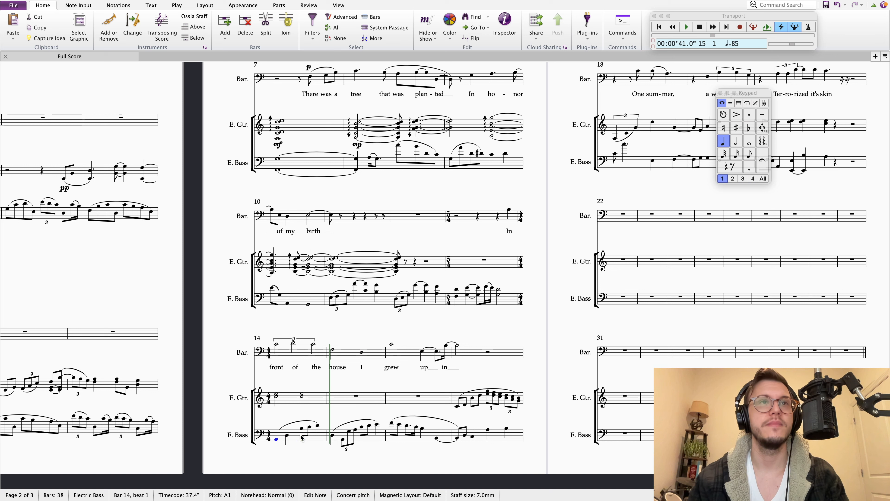
{"action": "key", "text": "f"}
{"action": "key", "text": "Left"}
{"action": "key", "text": "Right"}
{"action": "key", "text": "Right"}
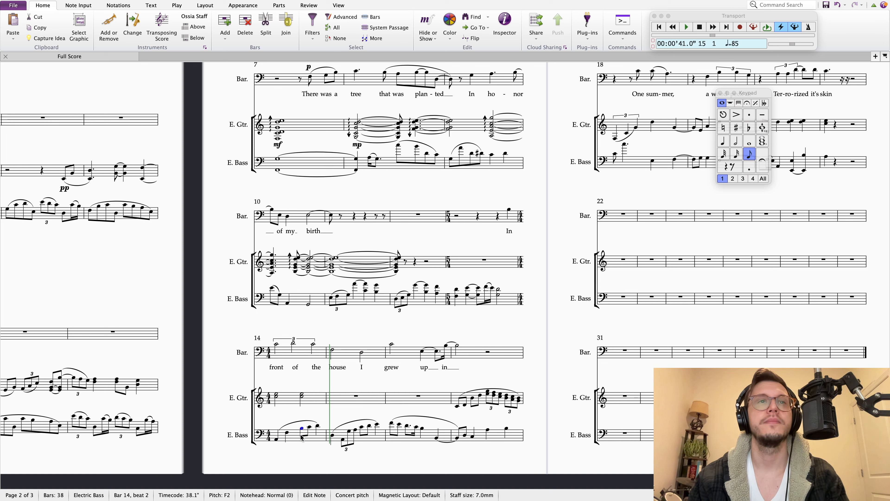
Play the score back from bar 14 to check the simplified bass rhythm
{"action": "key", "text": "Right"}
{"action": "key", "text": "Right"}
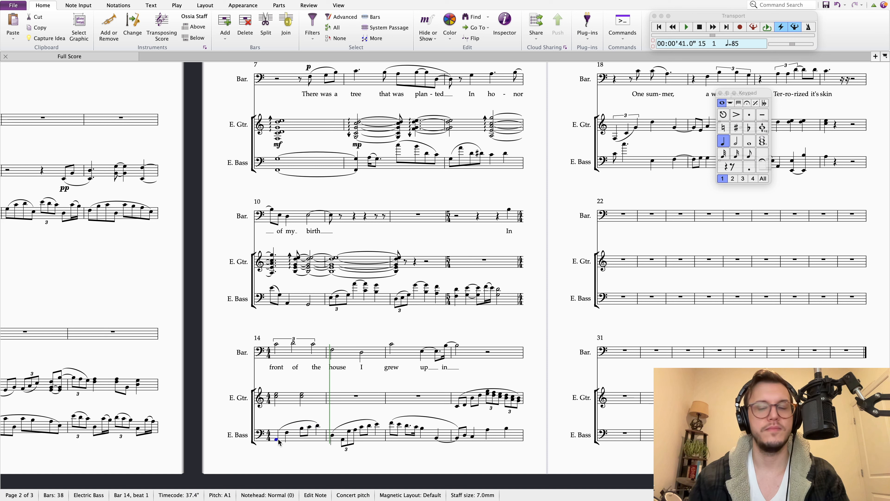
{"action": "key", "text": "p"}
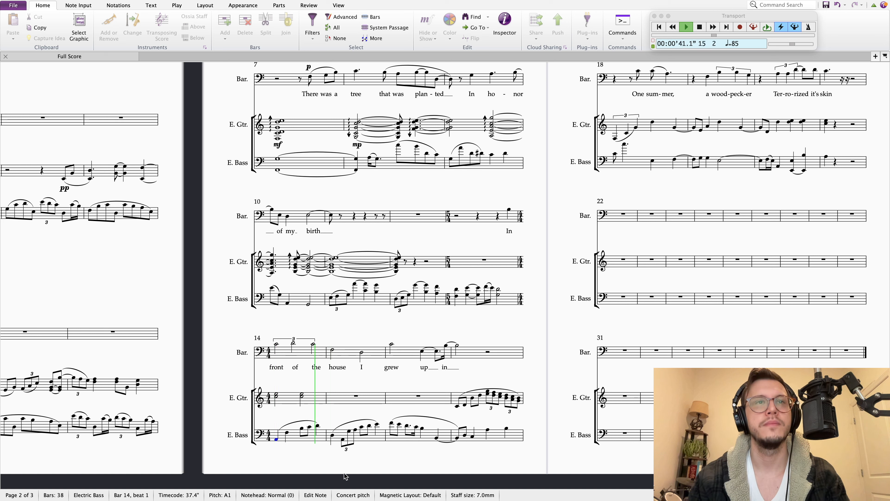
{"action": "key", "text": "Escape"}
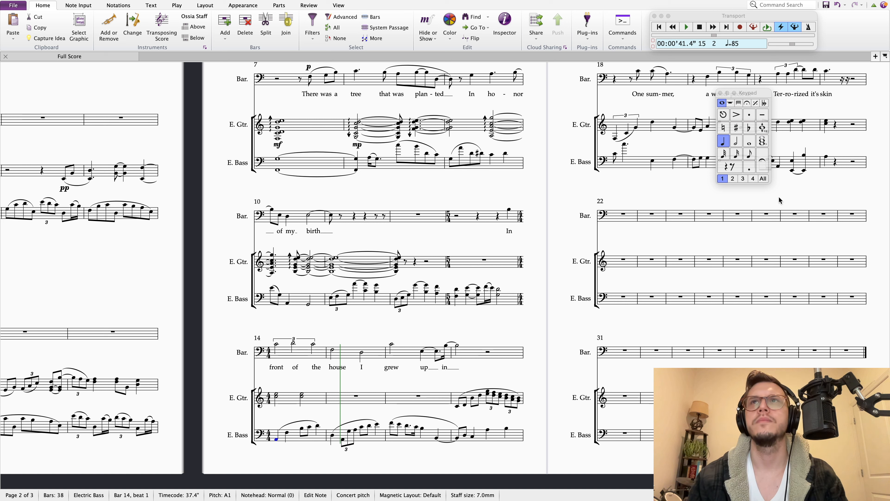
Make the Electric Bass A1 at bar 14 beat 1 a dotted quarter note, and audition the rest of the bar
{"action": "left_click", "coordinate": [749, 168]}
{"action": "key", "text": "Left"}
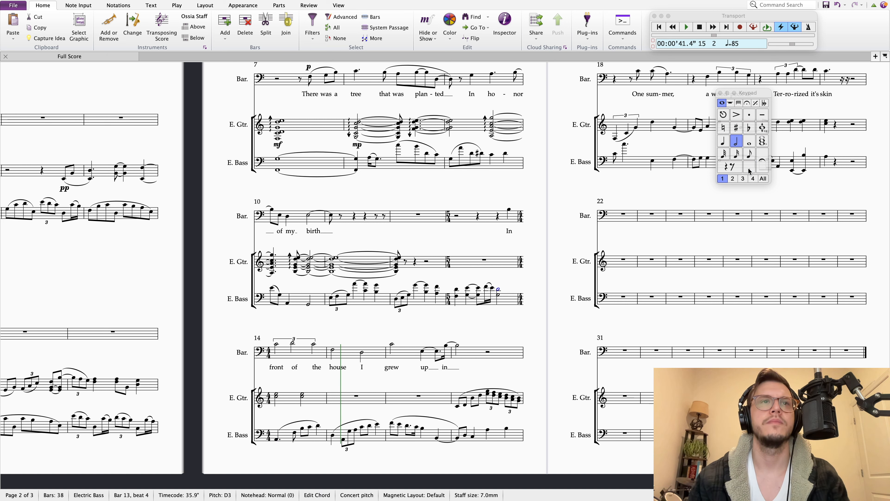
{"action": "key", "text": "Right"}
{"action": "key", "text": "Right"}
{"action": "key", "text": "Right"}
{"action": "key", "text": "Right"}
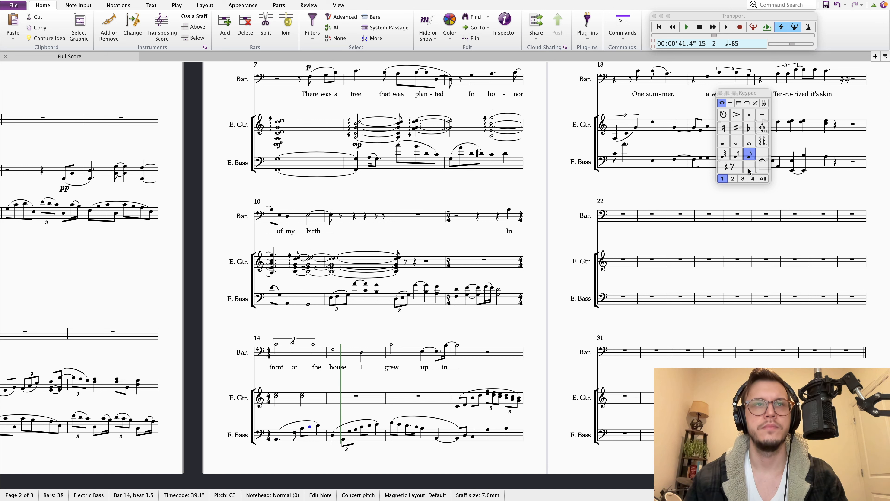
{"action": "key", "text": "Right"}
{"action": "key", "text": "Right"}
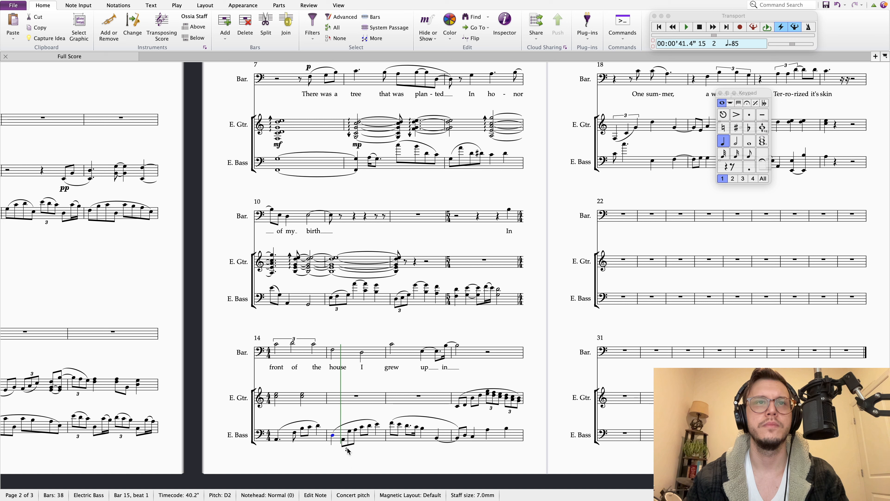
Lengthen the first Electric Bass note of bar 16 to a quarter, and raise the dotted eighth at beat 2 to E3
{"action": "key", "text": "Right"}
{"action": "key", "text": "Right"}
{"action": "key", "text": "Right"}
{"action": "key", "text": "Right"}
{"action": "key", "text": "Right"}
{"action": "key", "text": "Right"}
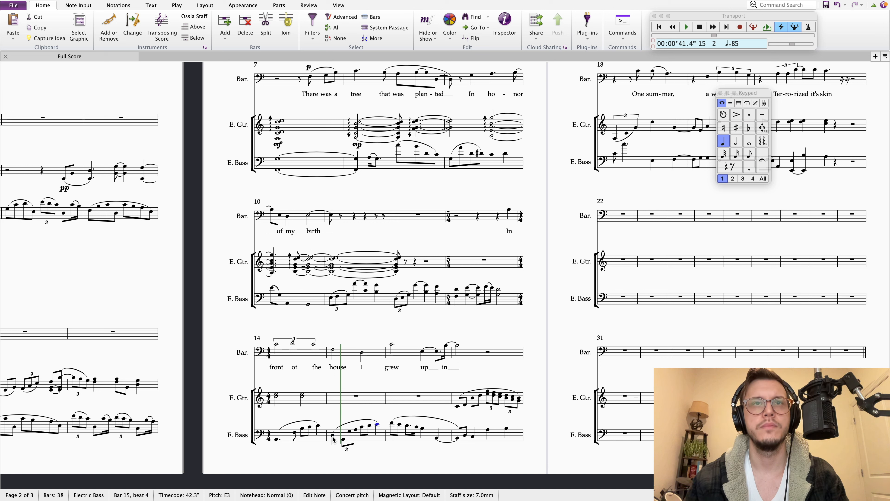
{"action": "key", "text": "Right"}
{"action": "left_click", "coordinate": [725, 142]}
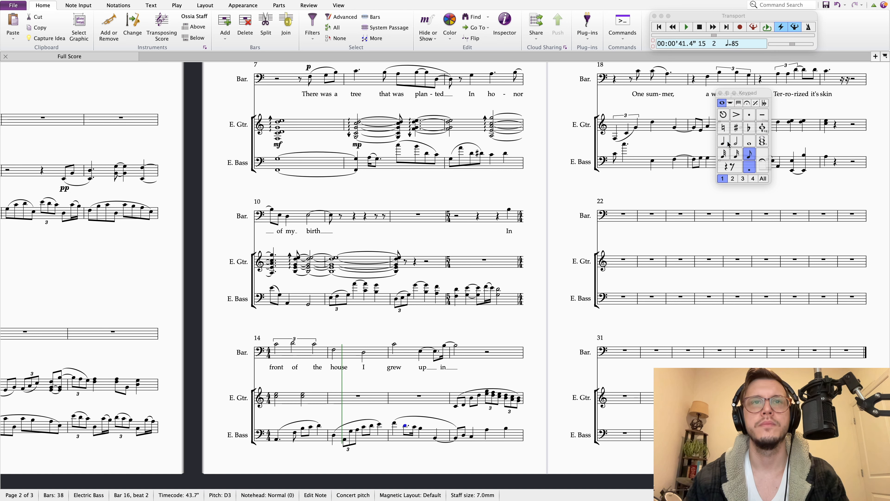
{"action": "key", "text": "Right"}
{"action": "key", "text": "Right"}
{"action": "key", "text": "Right"}
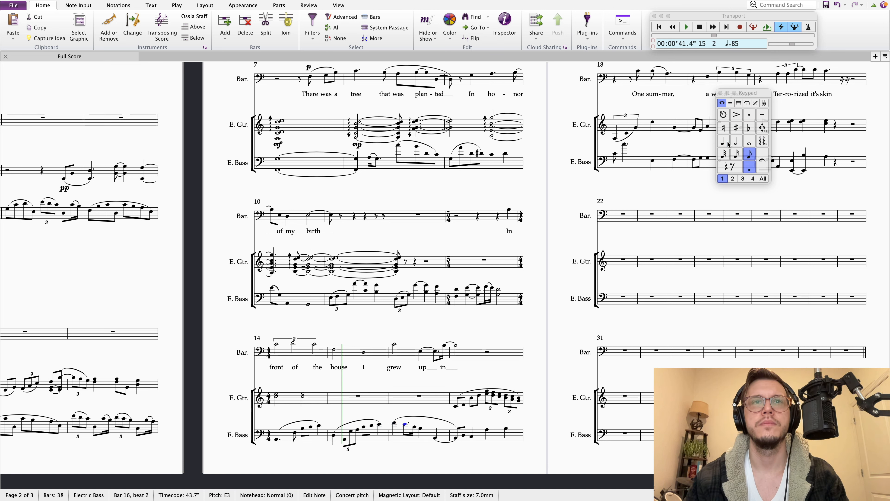
{"action": "key", "text": "Right"}
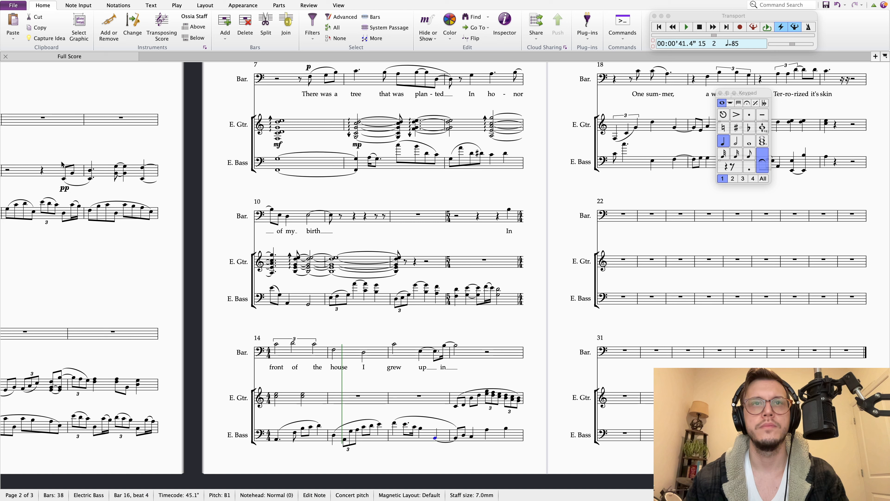
Play the score back from the dotted quarter at bar 14 beat 1 into bar 15
{"action": "left_click", "coordinate": [276, 439]}
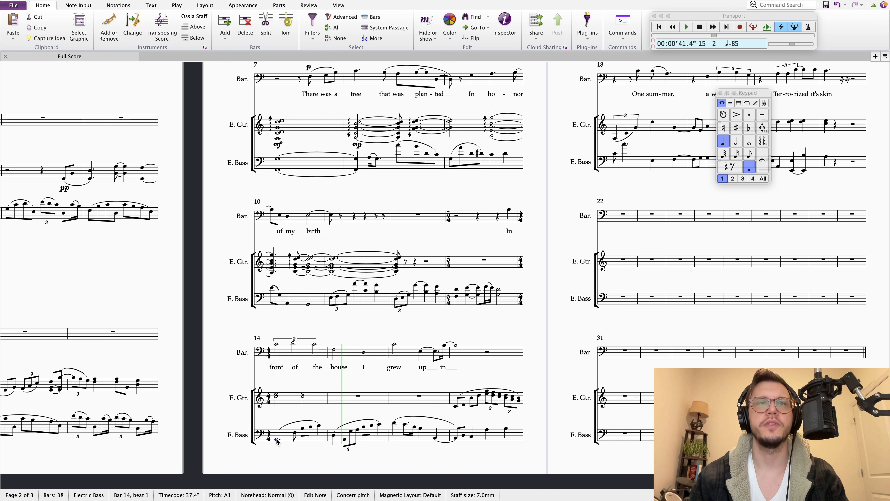
{"action": "key", "text": "p"}
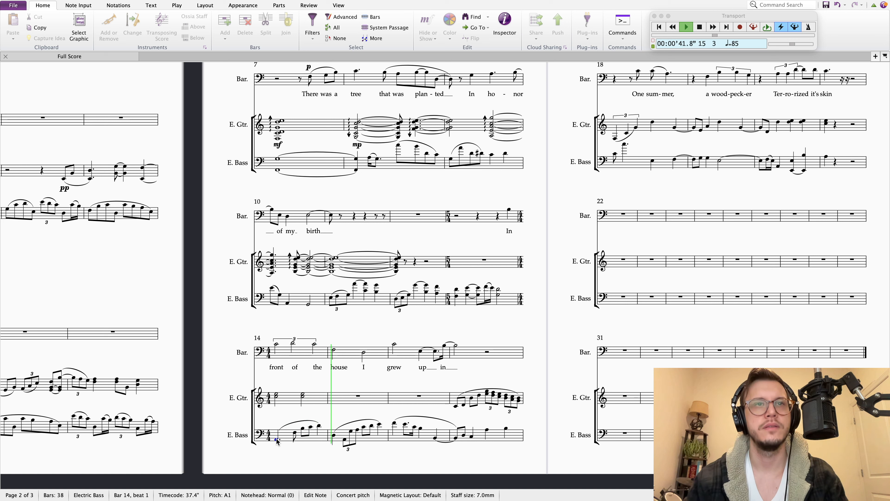
{"action": "key", "text": "space"}
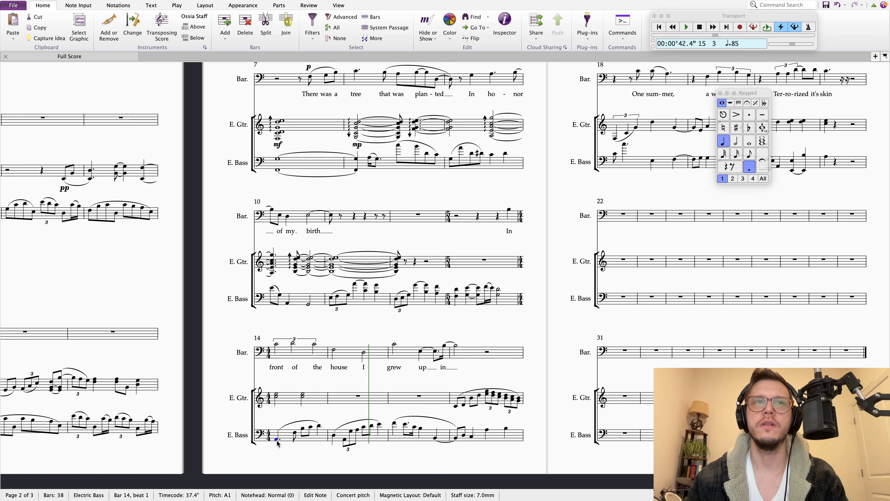
Raise the Electric Bass F2 after the dotted quarter in bar 14 by an octave, and raise the beat 3 note to E3
{"action": "key", "text": "Right"}
{"action": "key", "text": "Left"}
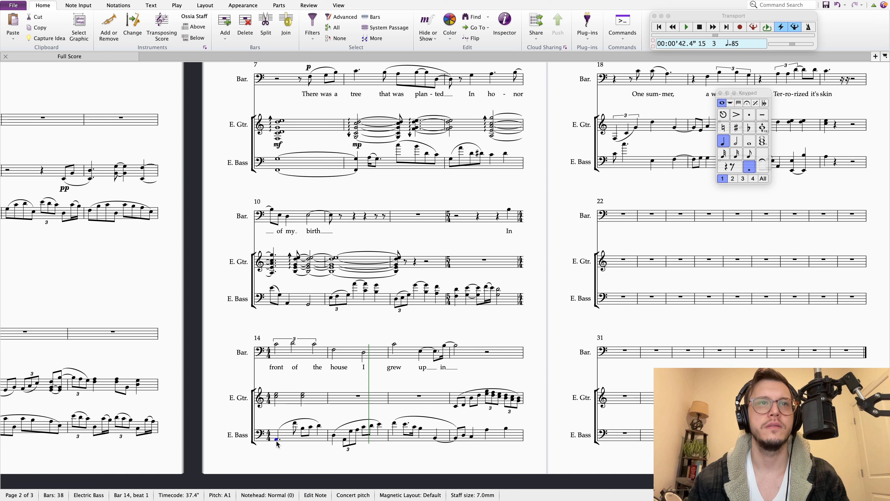
{"action": "key", "text": "Right"}
{"action": "key", "text": "Right"}
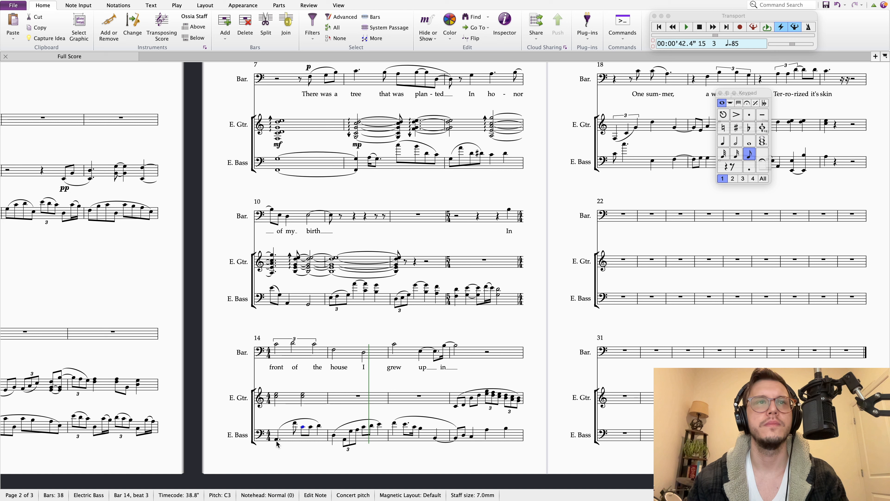
{"action": "key", "text": "Up"}
{"action": "key", "text": "Up"}
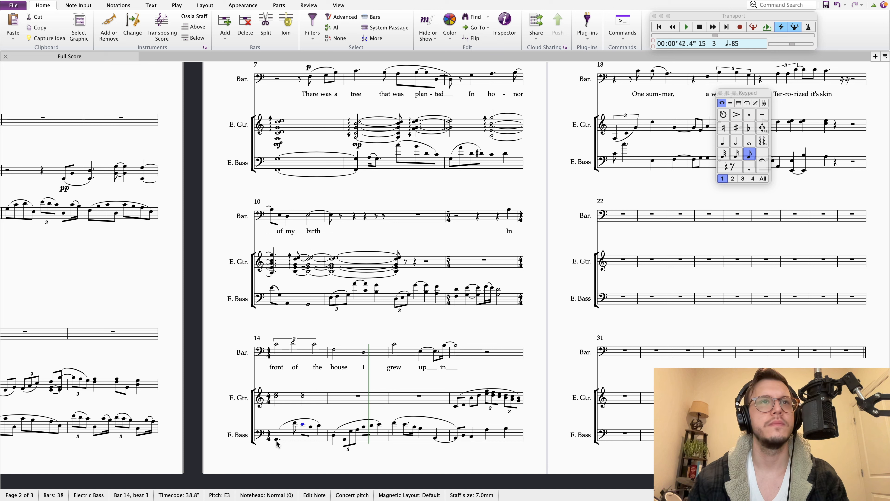
Raise the Electric Bass C3 on the second half of beat 3 in bar 14 to D3, auditioning the neighbouring notes
{"action": "key", "text": "Left"}
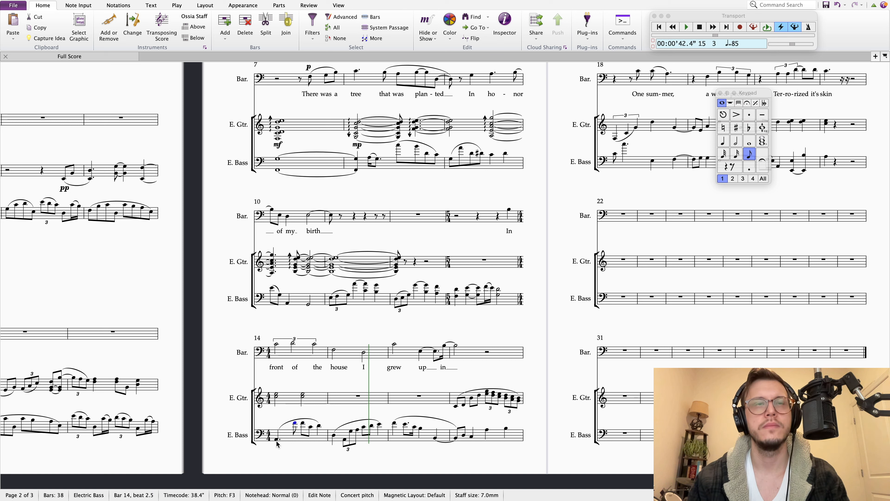
{"action": "key", "text": "Right"}
{"action": "key", "text": "Right"}
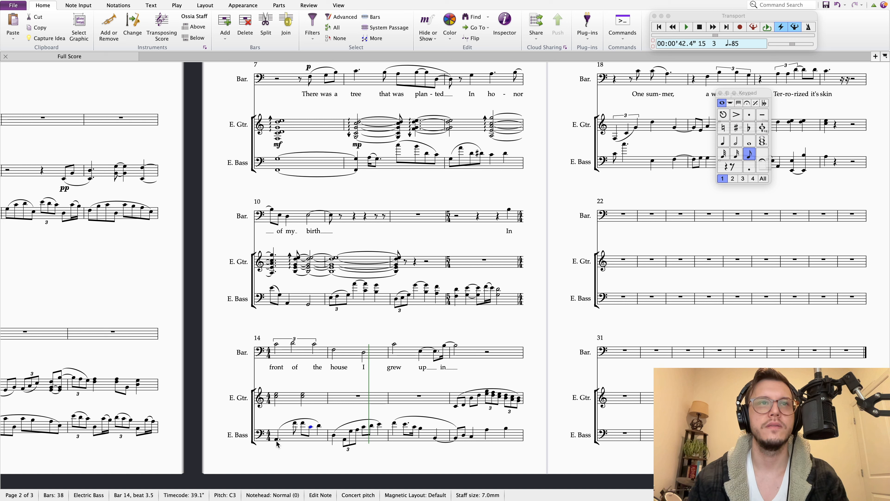
{"action": "key", "text": "Right"}
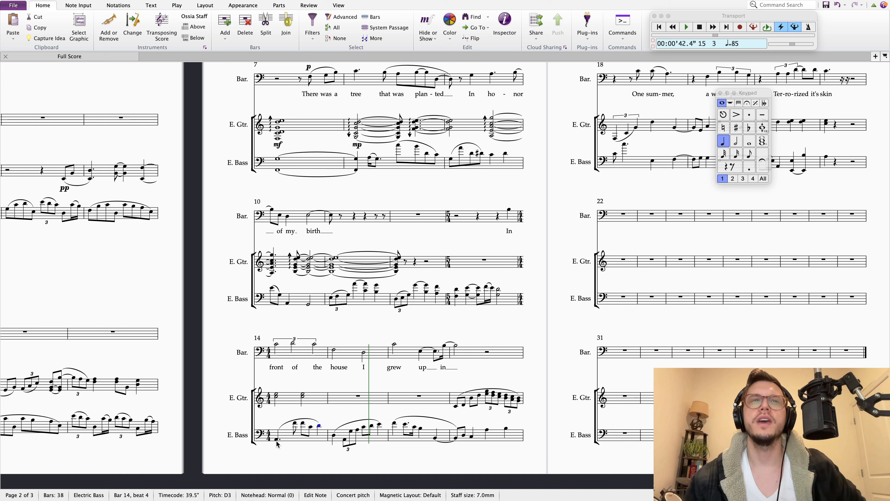
{"action": "key", "text": "Left"}
{"action": "key", "text": "Left"}
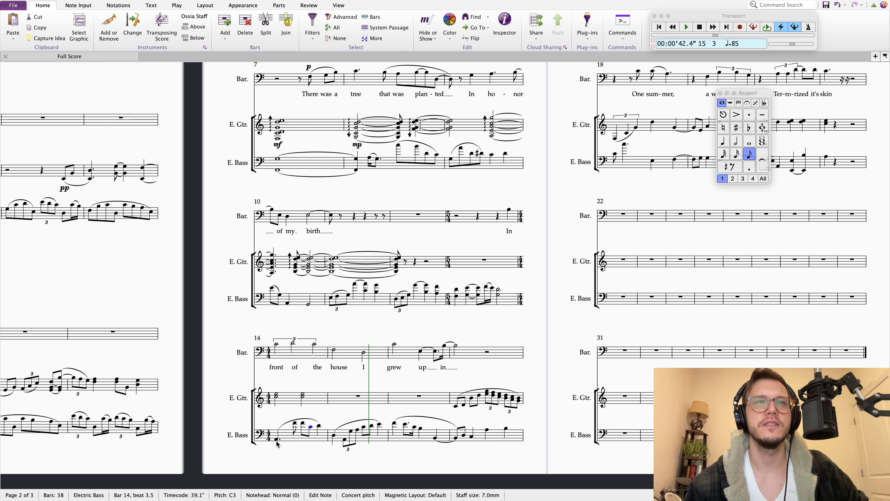
{"action": "key", "text": "Right"}
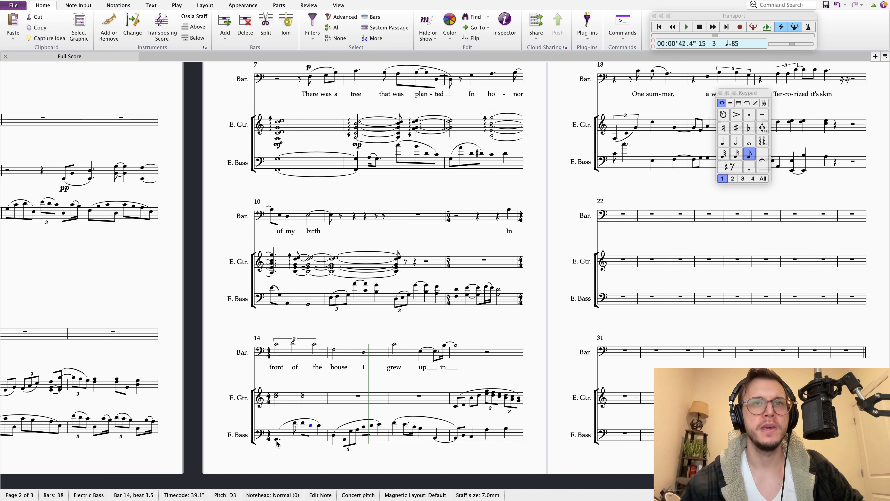
Tie the Electric Bass D3 on the second half of beat 3 in bar 14 to the D3 on beat 4
{"action": "left_click", "coordinate": [640, 73]}
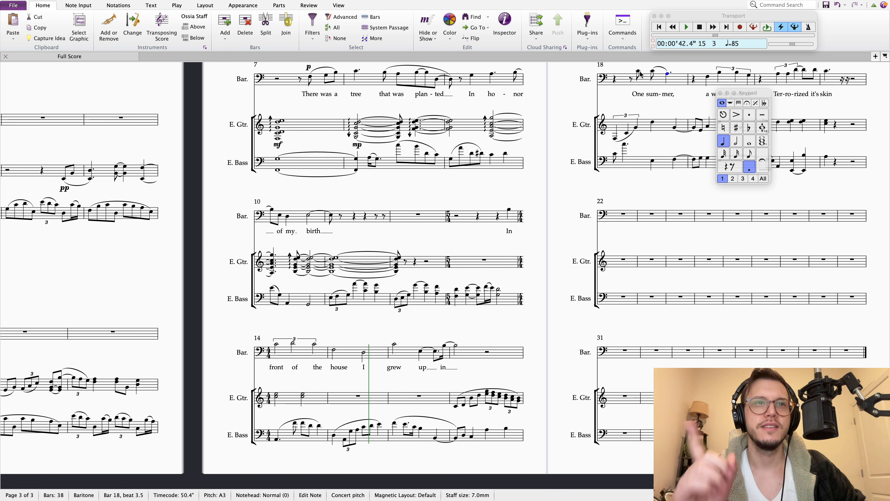
{"action": "left_click", "coordinate": [277, 439]}
{"action": "key", "text": "Right"}
{"action": "key", "text": "Right"}
{"action": "key", "text": "Right"}
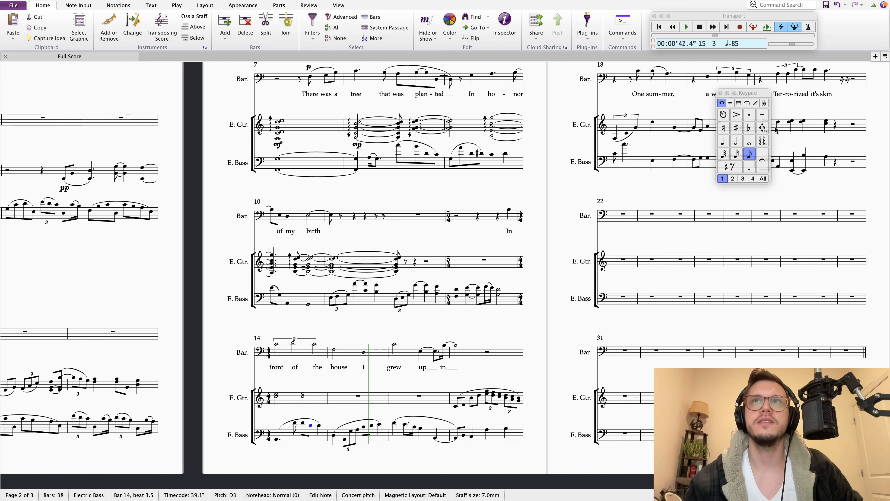
{"action": "left_click", "coordinate": [762, 163]}
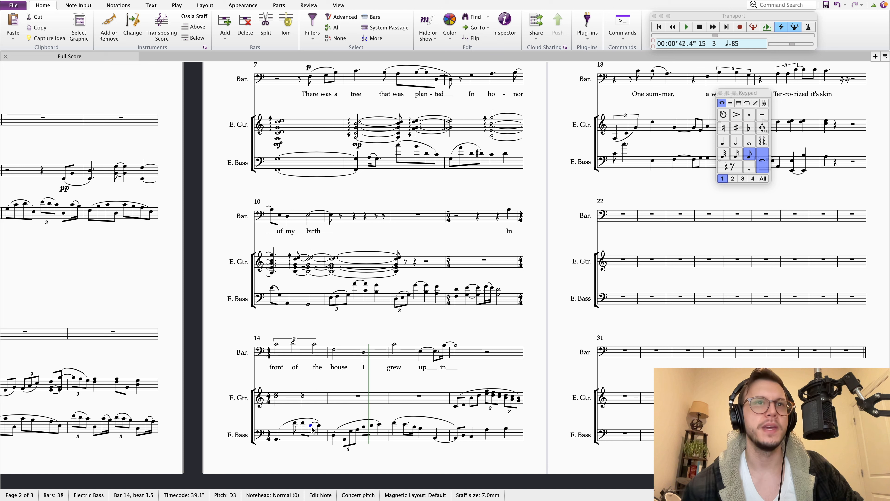
Play the score back from the Electric Bass dotted quarter at bar 14 beat 1 up to bar 15 beat 2
{"action": "left_click", "coordinate": [276, 439]}
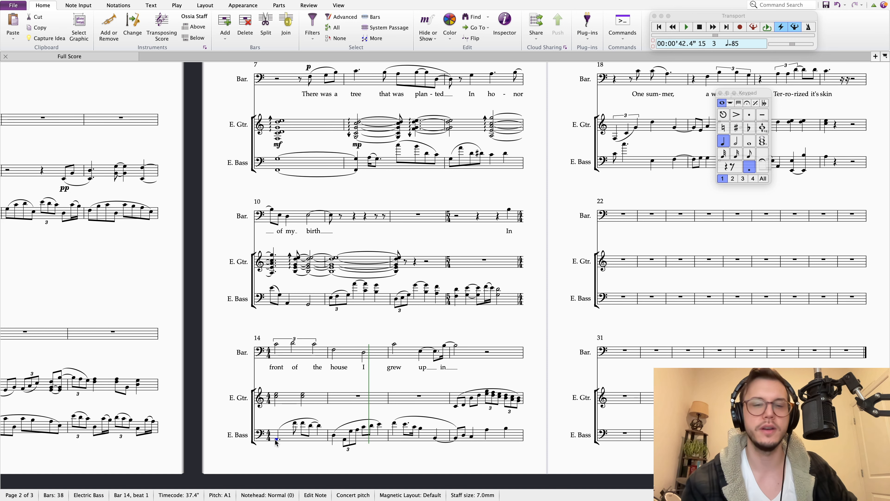
{"action": "key", "text": "p"}
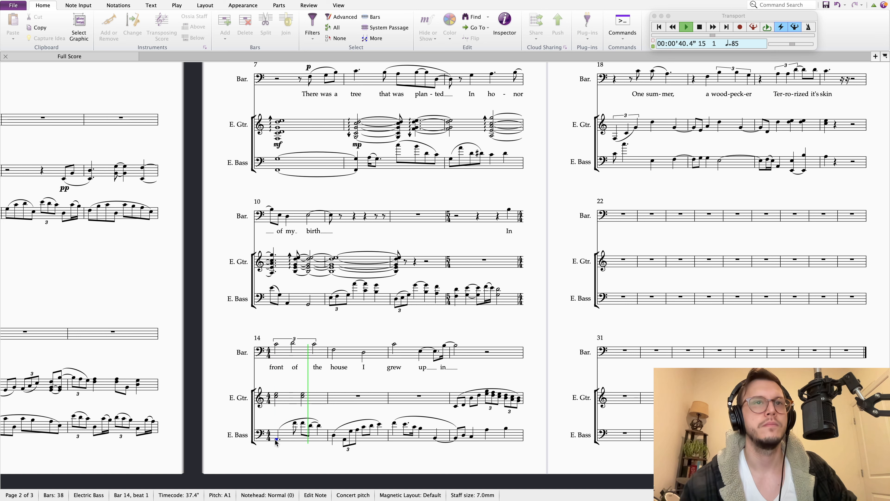
{"action": "key", "text": "Escape"}
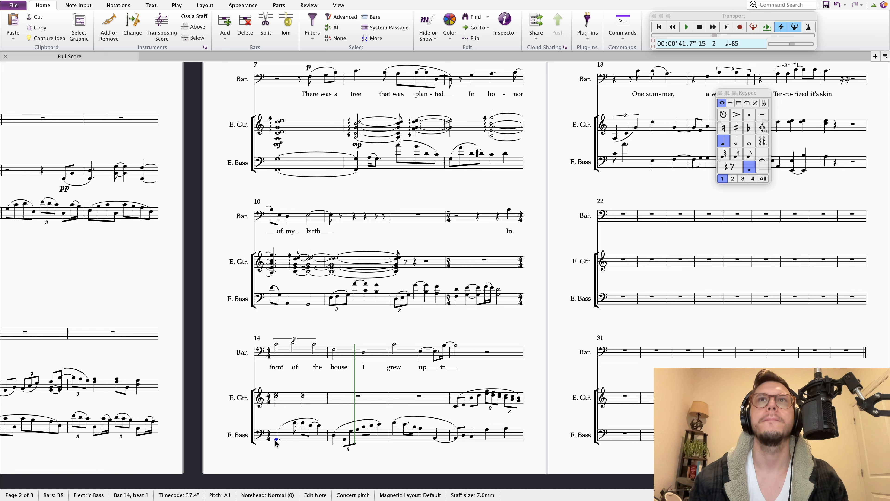
Shorten the Electric Bass D3 at bar 14 beat 4 to an eighth, and add an eighth-note E2 after it
{"action": "key", "text": "Right"}
{"action": "key", "text": "Right"}
{"action": "key", "text": "Right"}
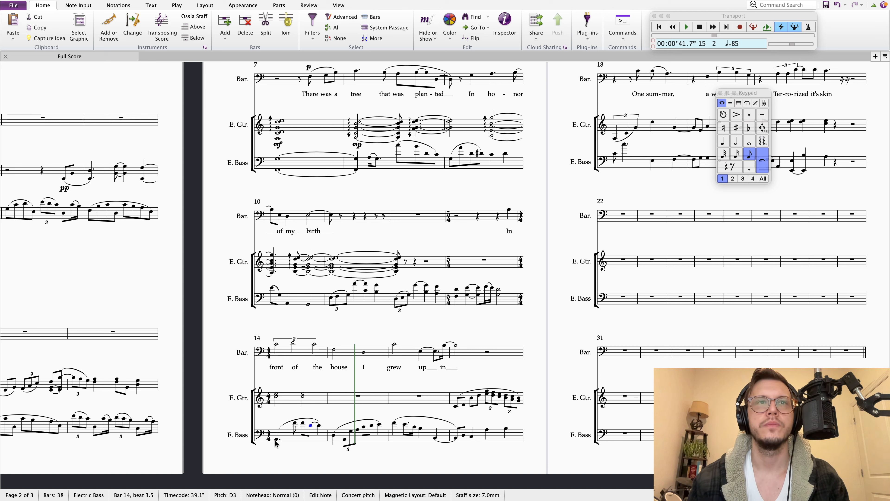
{"action": "key", "text": "Right"}
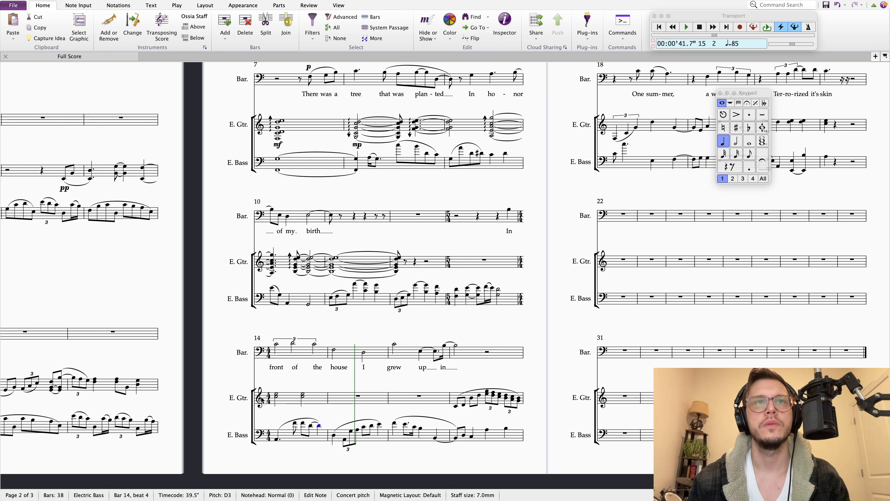
{"action": "left_click", "coordinate": [749, 154]}
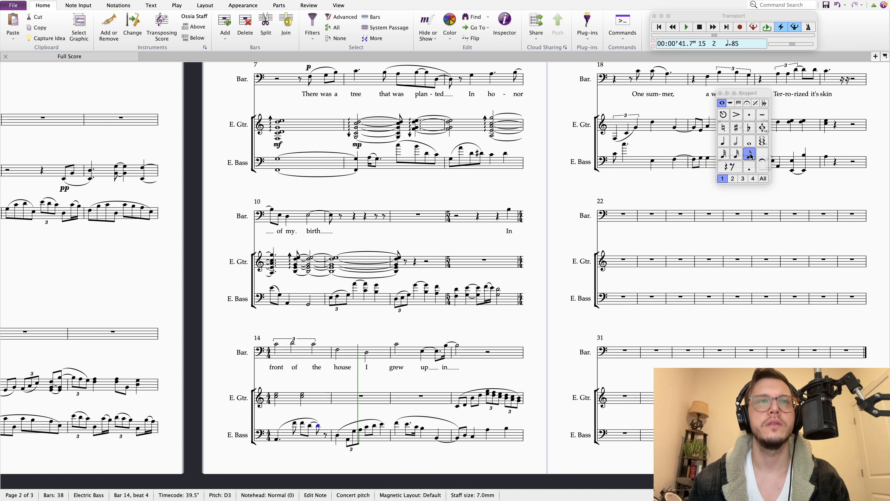
{"action": "key", "text": "Right"}
{"action": "key", "text": "f"}
{"action": "key", "text": "super+Down"}
{"action": "key", "text": "Down"}
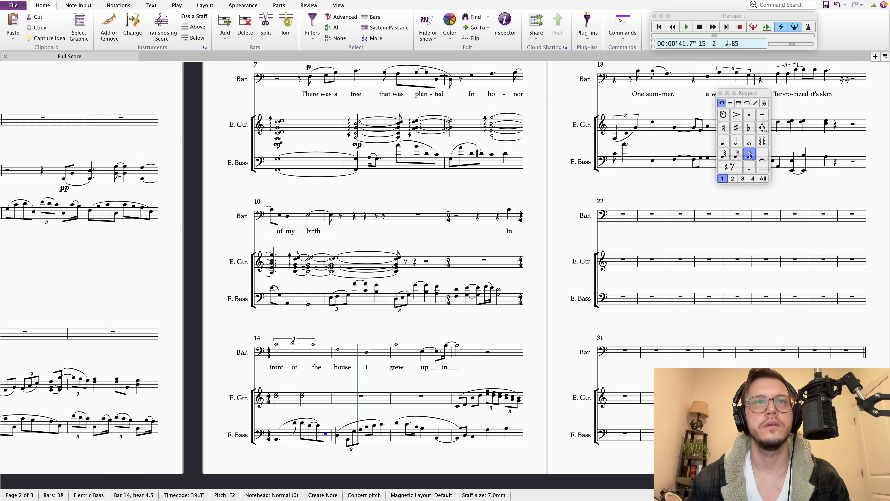
{"action": "key", "text": "Right"}
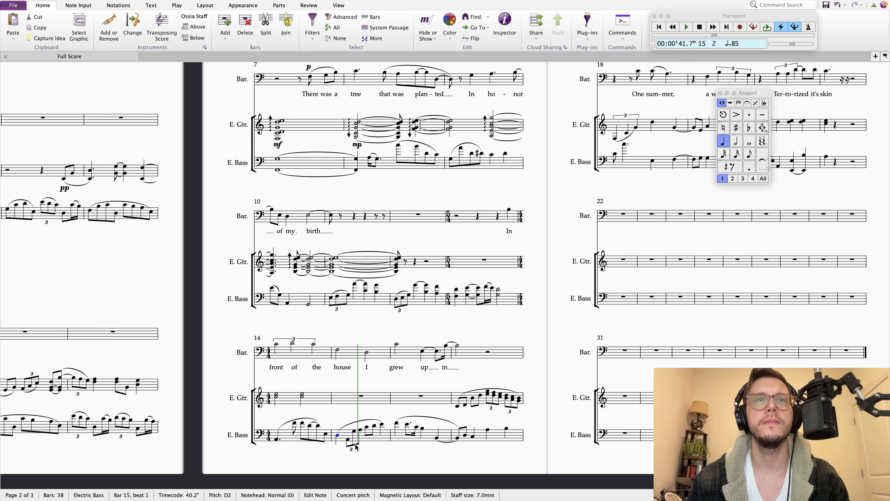
Delete the Electric Bass triplet on beat 2 of bar 15, and make the D2 on beat 1 a dotted quarter
{"action": "left_click", "coordinate": [351, 450]}
{"action": "key", "text": "Delete"}
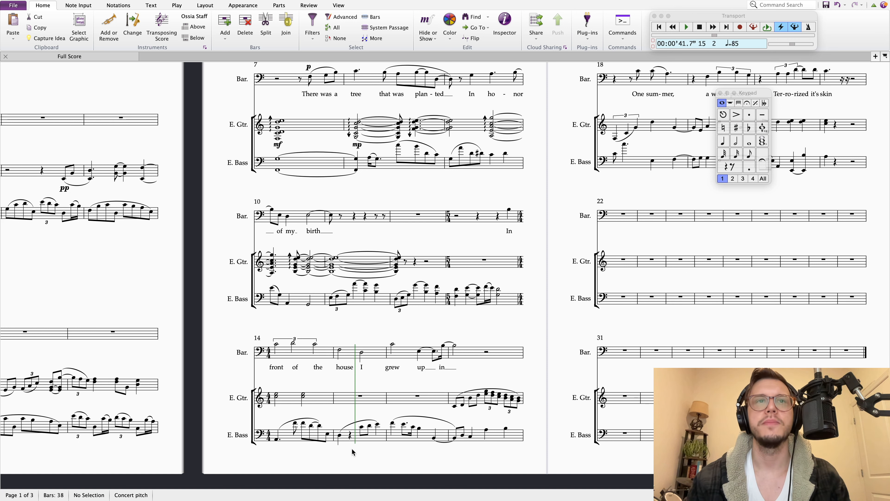
{"action": "left_click", "coordinate": [339, 435]}
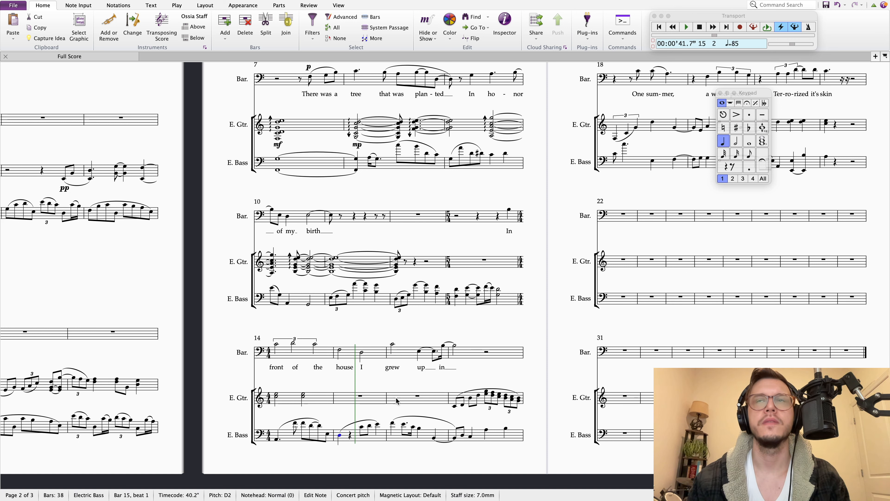
{"action": "left_click", "coordinate": [750, 169]}
{"action": "key", "text": "Right"}
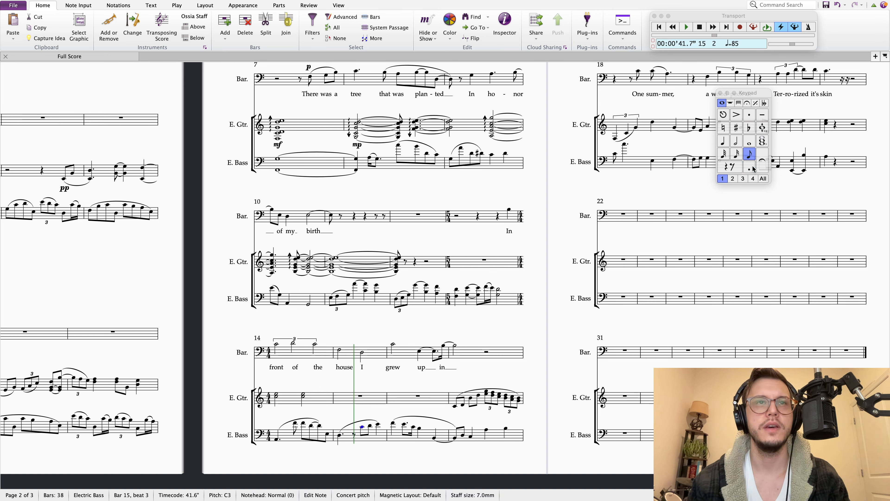
Fill the eighth rest on the second half of beat 2 in Electric Bass bar 15 with a C, moved up an octave
{"action": "key", "text": "c"}
{"action": "key", "text": "ctrl+Up"}
{"action": "key", "text": "Right"}
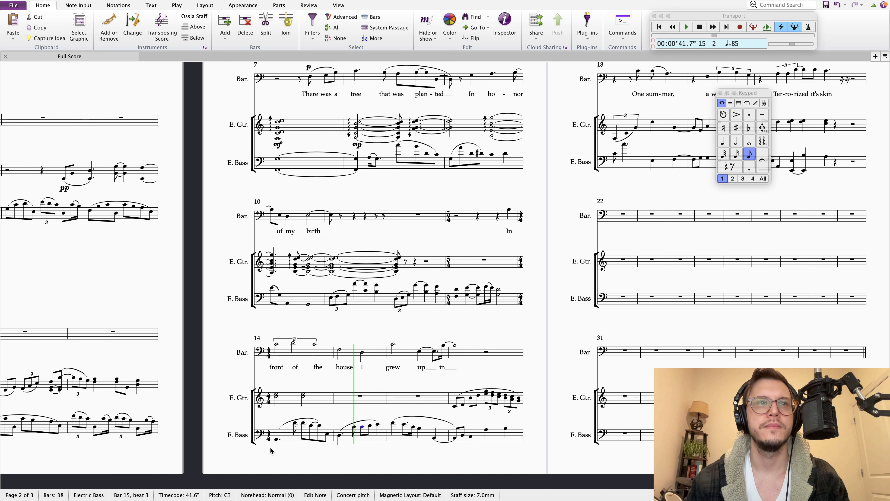
Audition the Electric Bass line note by note from bar 14 beat 1 to the C3 at bar 15 beat 3
{"action": "left_click", "coordinate": [277, 439]}
{"action": "key", "text": "Right"}
{"action": "key", "text": "Right"}
{"action": "key", "text": "Right"}
{"action": "key", "text": "Right"}
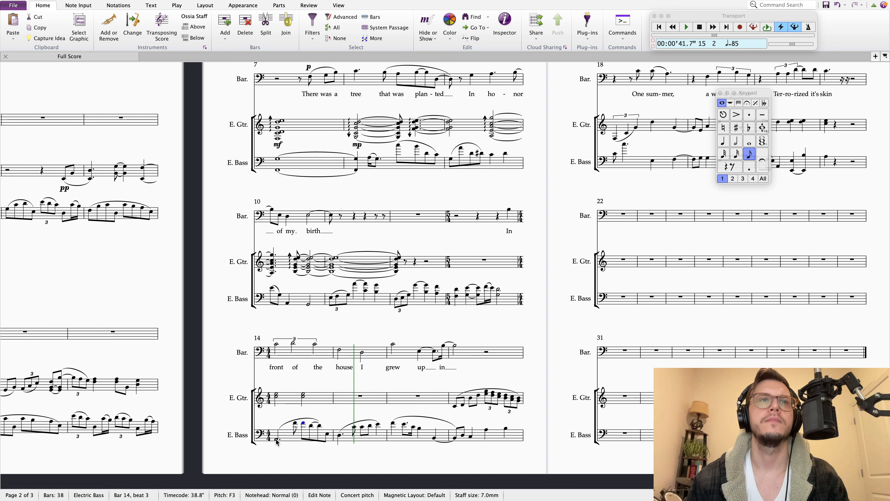
{"action": "key", "text": "Right"}
{"action": "key", "text": "Right"}
{"action": "key", "text": "Right"}
{"action": "key", "text": "Right"}
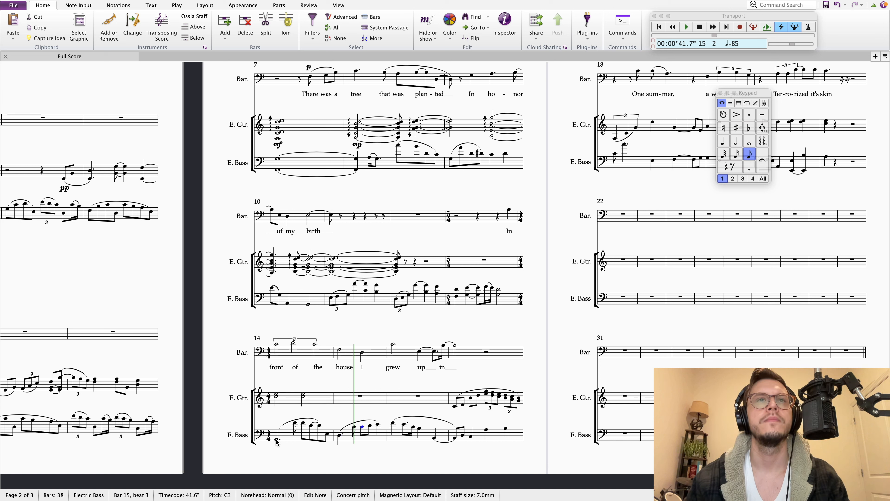
Set the Electric Bass note on the second half of beat 3 in bar 15 to E3, and tie it to beat 4
{"action": "key", "text": "Right"}
{"action": "key", "text": "Up"}
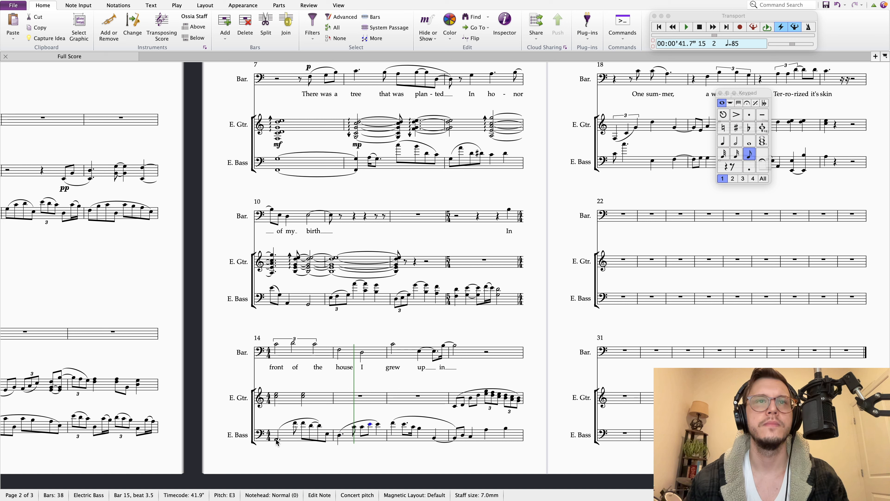
{"action": "key", "text": "Down"}
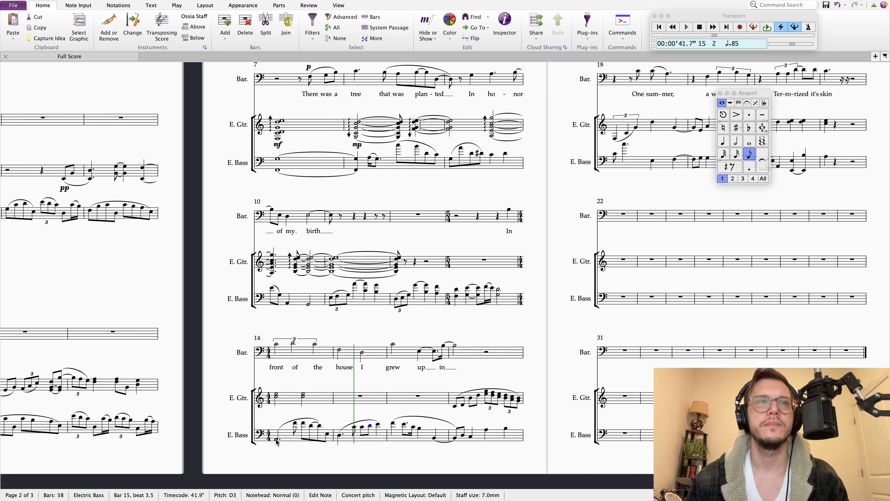
{"action": "key", "text": "Up"}
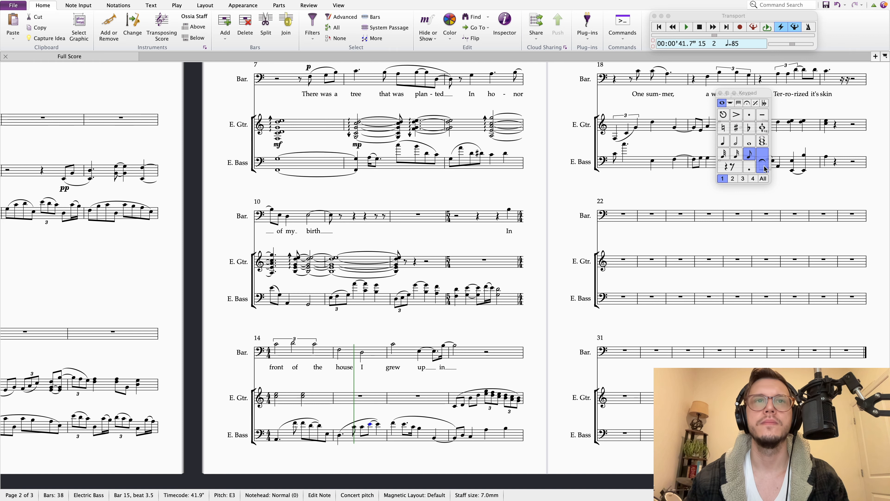
Shorten the Electric Bass E3 at bar 15 beat 4 to an eighth, and add an eighth-note G2 after it
{"action": "key", "text": "Right"}
{"action": "key", "text": "Right"}
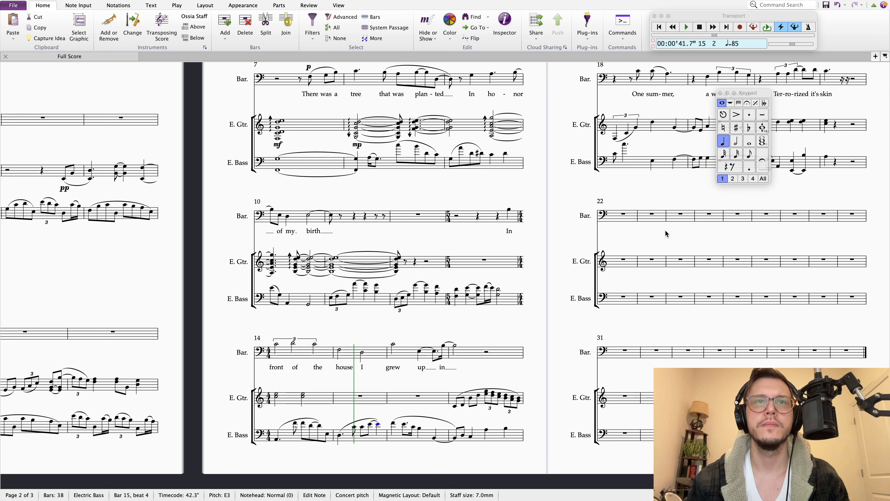
{"action": "key", "text": "Left"}
{"action": "left_click", "coordinate": [750, 153]}
{"action": "key", "text": "f"}
{"action": "key", "text": "super+Down"}
{"action": "key", "text": "Up"}
{"action": "key", "text": "Right"}
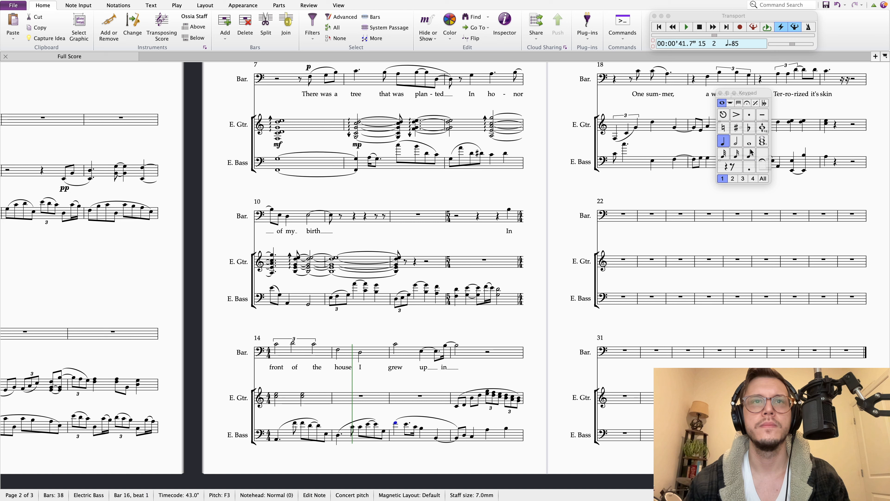
Audition the Electric Bass notes from the end of bar 15 through beat 4 of bar 16
{"action": "left_click", "coordinate": [374, 426]}
{"action": "key", "text": "Right"}
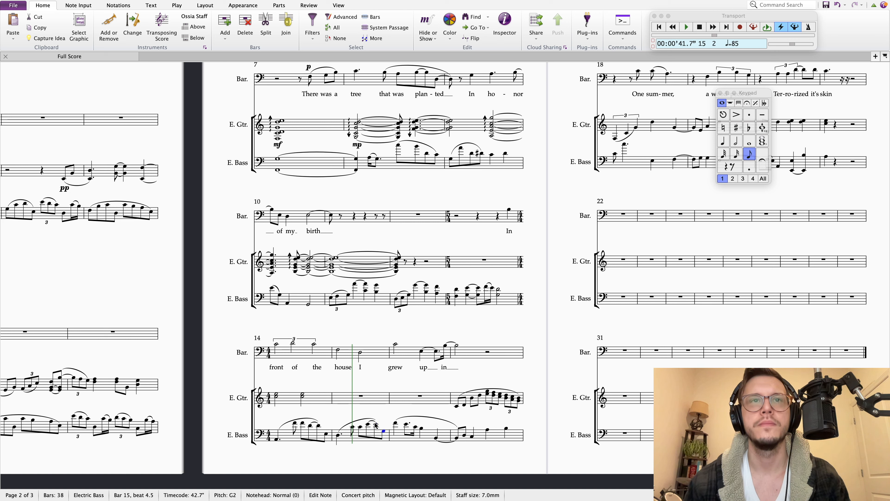
{"action": "key", "text": "Right"}
{"action": "key", "text": "Right"}
{"action": "key", "text": "Right"}
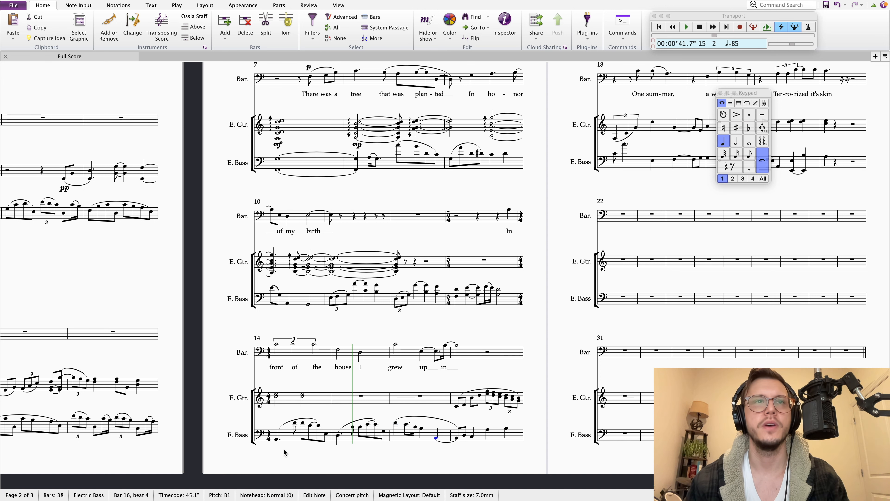
Play the score back from bar 14 beat 1, and again from the Electric Bass chord at bar 13 beat 1 into bar 15
{"action": "left_click", "coordinate": [276, 439]}
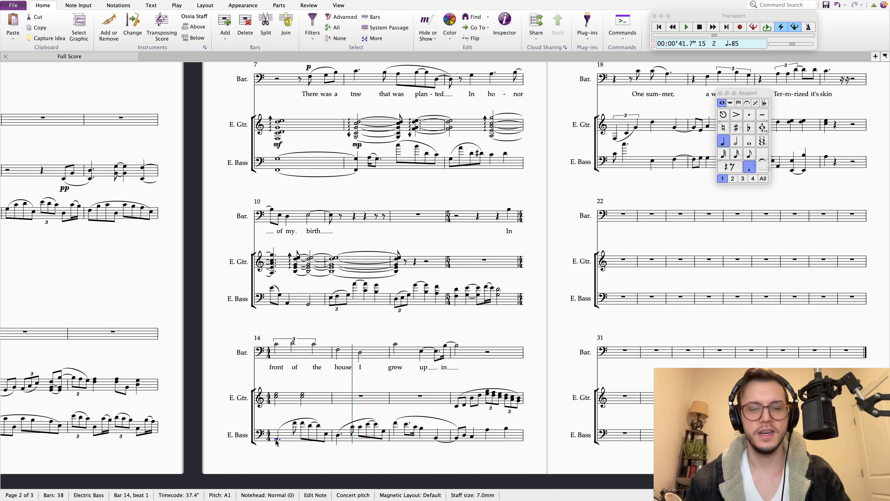
{"action": "key", "text": "space"}
{"action": "key", "text": "space"}
{"action": "left_click", "coordinate": [443, 297]}
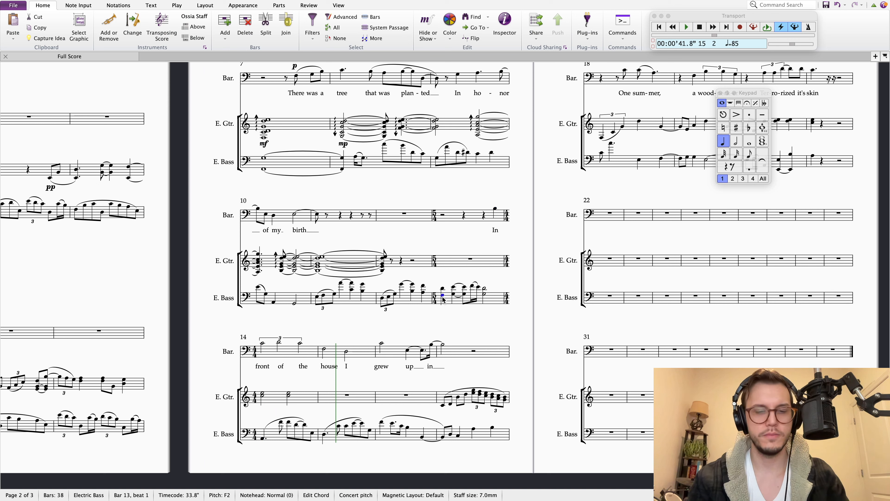
{"action": "key", "text": "space"}
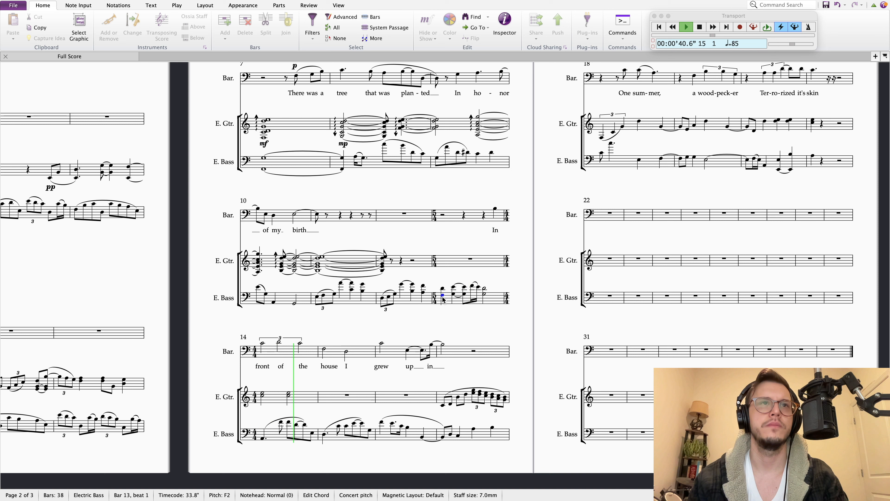
{"action": "key", "text": "space"}
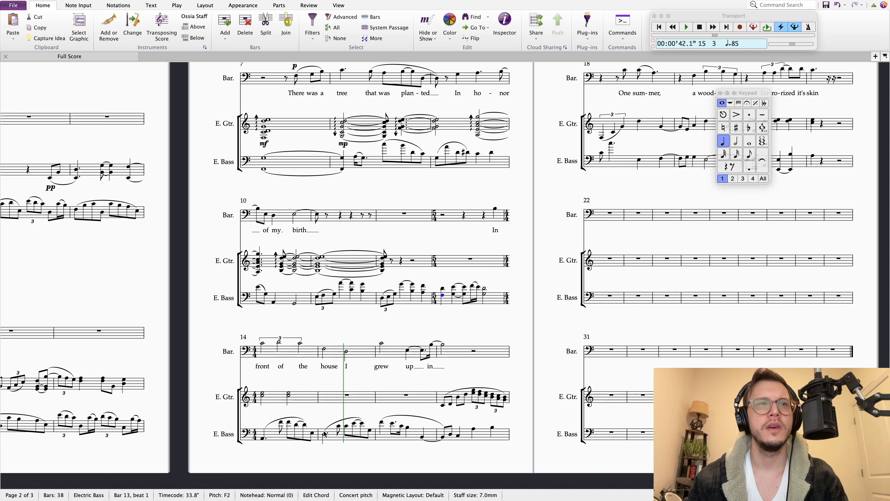
Lengthen the Electric Bass D3 on beat 4 of bar 14 to a quarter note
{"action": "left_click", "coordinate": [262, 439]}
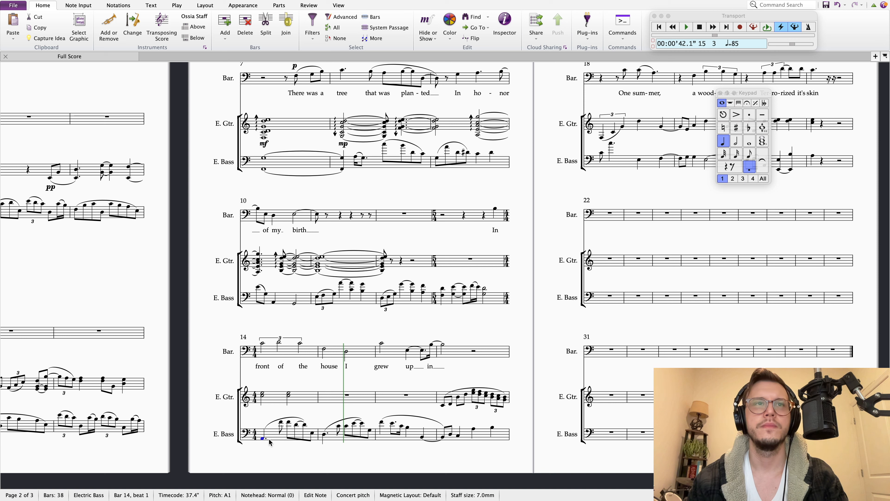
{"action": "key", "text": "Right"}
{"action": "key", "text": "Right"}
{"action": "key", "text": "Right"}
{"action": "key", "text": "Right"}
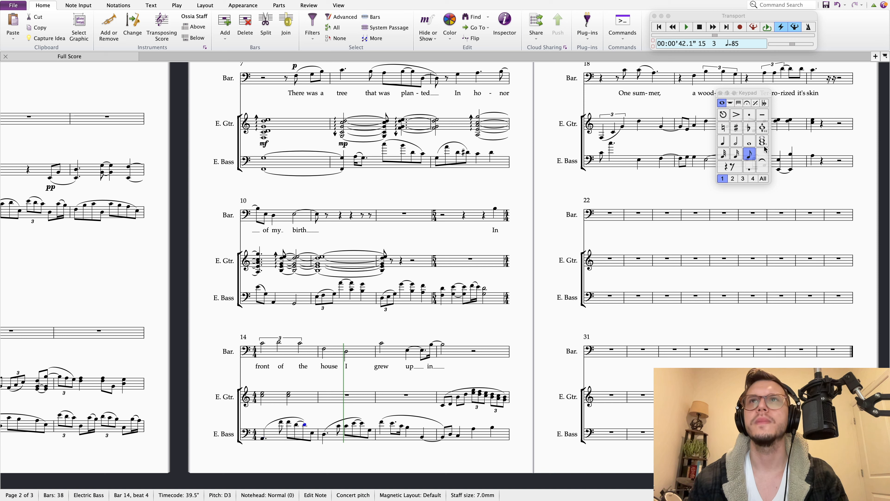
{"action": "left_click", "coordinate": [722, 142]}
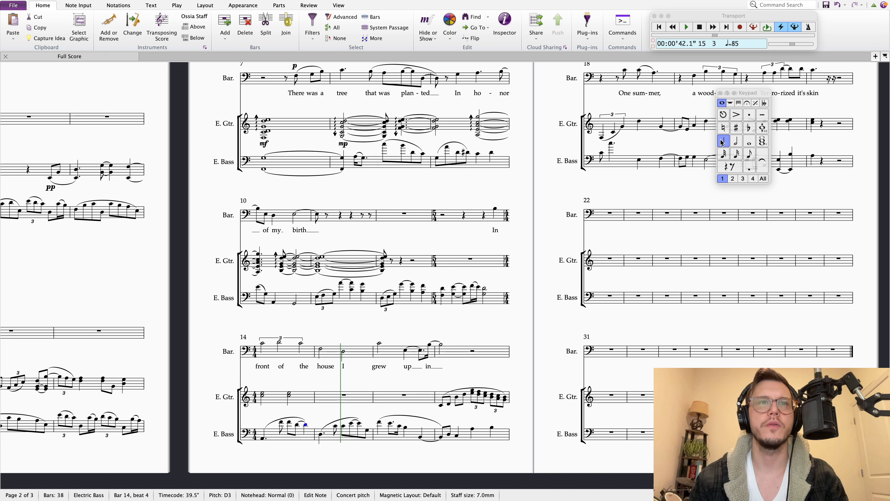
Play the score back from bar 14 beat 1, and audition the Electric Bass notes in bar 15 through beat 4
{"action": "left_click", "coordinate": [262, 438]}
{"action": "key", "text": "p"}
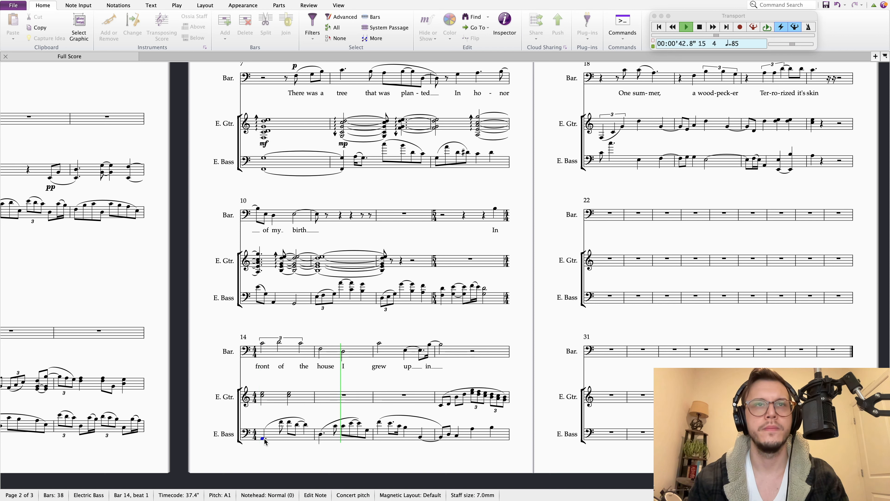
{"action": "key", "text": "space"}
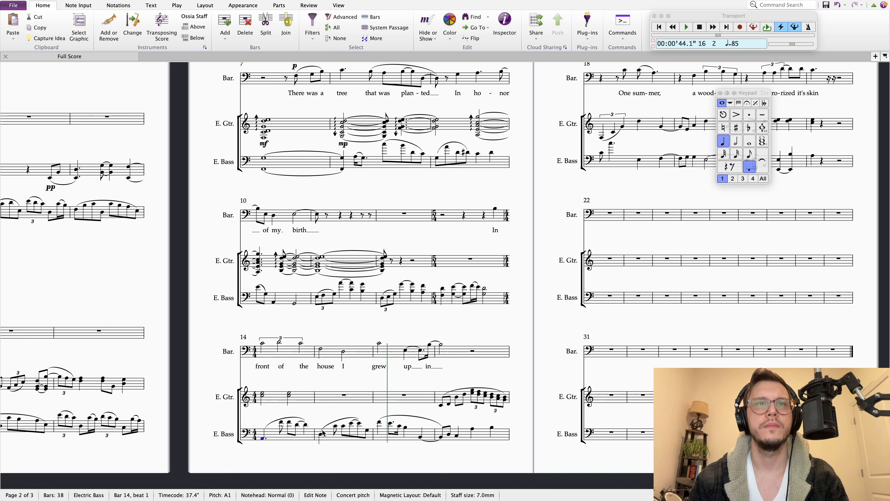
{"action": "left_click", "coordinate": [321, 435]}
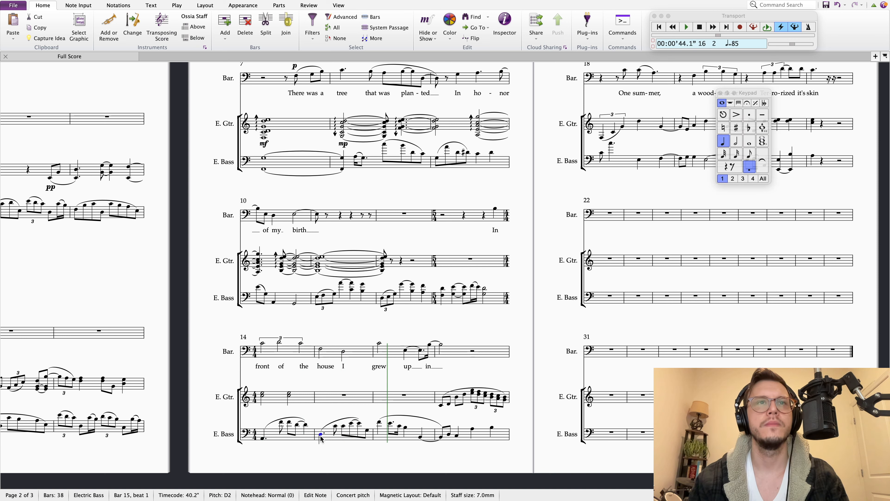
{"action": "key", "text": "Right"}
{"action": "key", "text": "Right"}
{"action": "key", "text": "Right"}
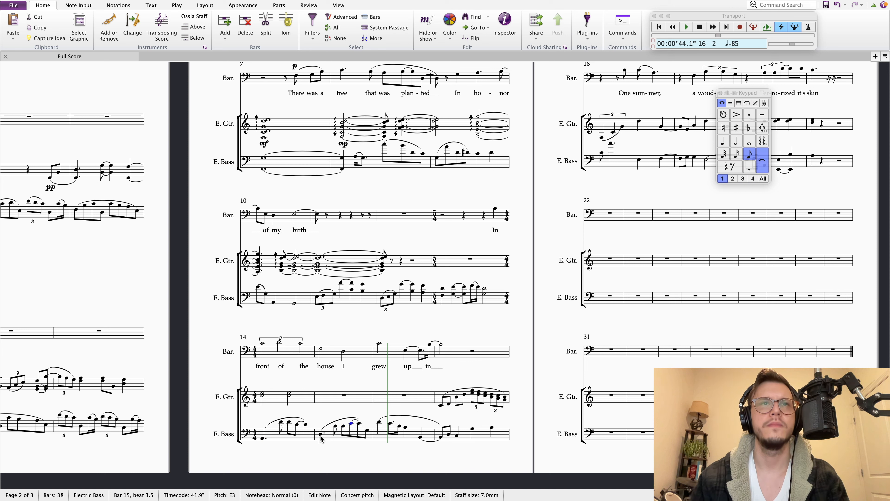
{"action": "key", "text": "Right"}
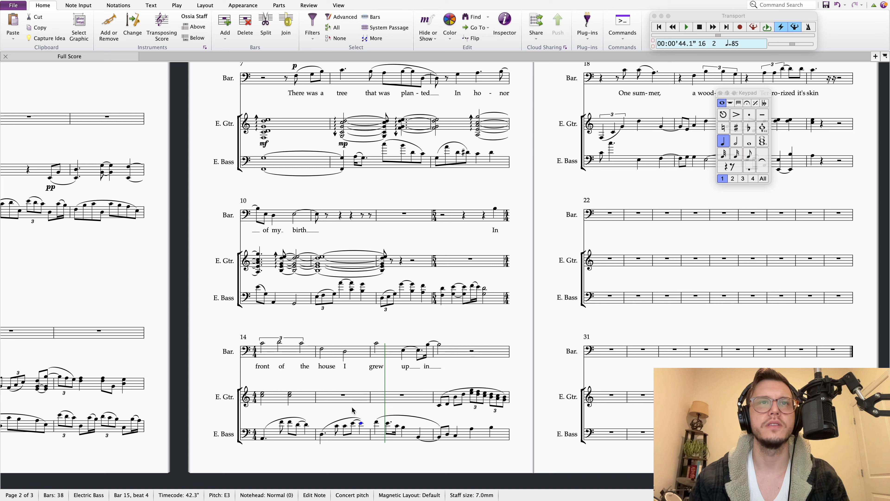
Add an Electric Guitar eighth-note G4 on the second half of bar 15 beat 4, and a half-note G4 on beat 1 of bar 16
{"action": "left_click", "coordinate": [349, 400]}
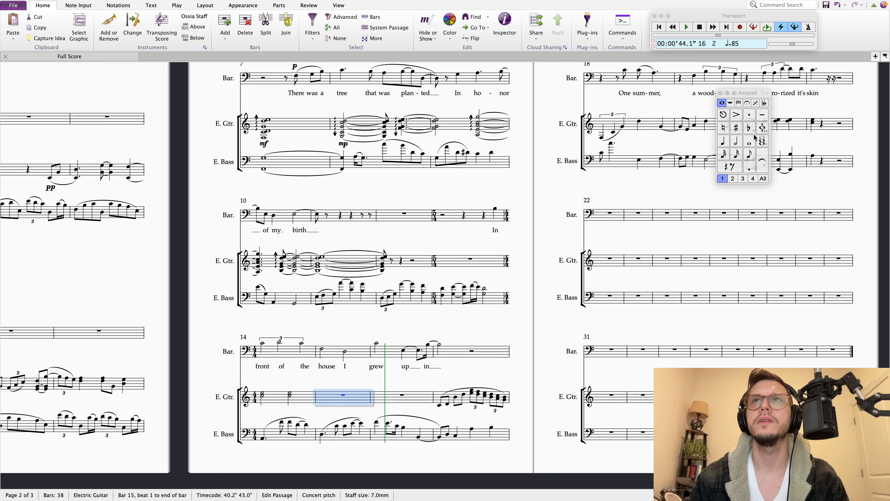
{"action": "left_click", "coordinate": [736, 144]}
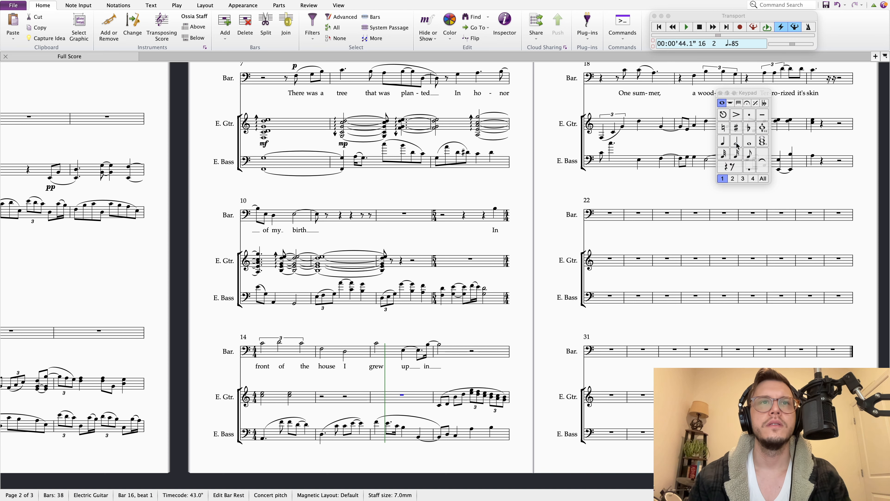
{"action": "left_click", "coordinate": [724, 144]}
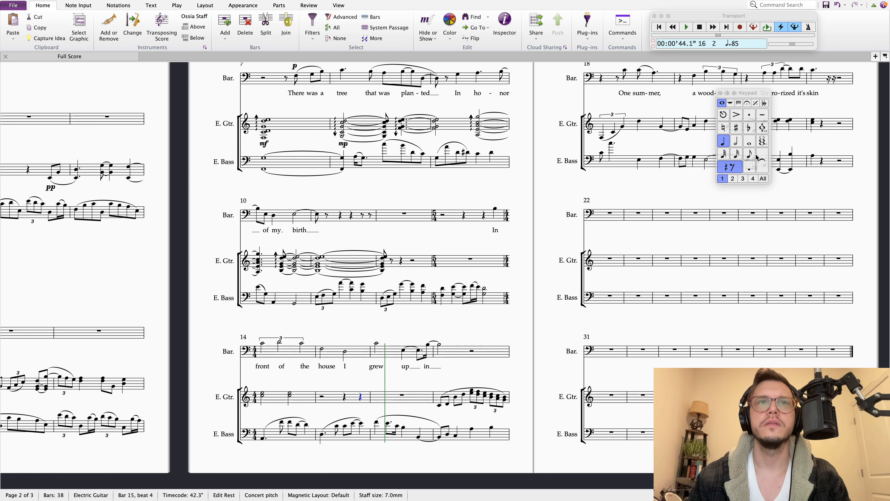
{"action": "left_click", "coordinate": [747, 154]}
{"action": "key", "text": "d"}
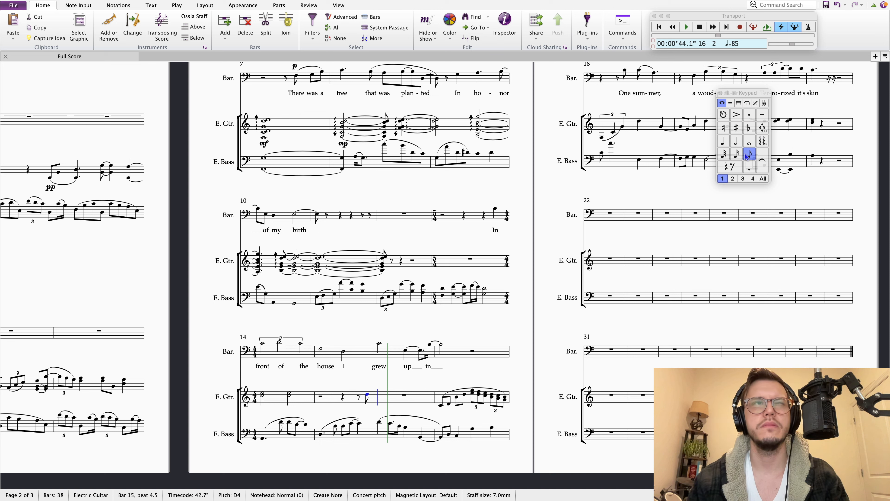
{"action": "key", "text": "Up"}
{"action": "key", "text": "Up"}
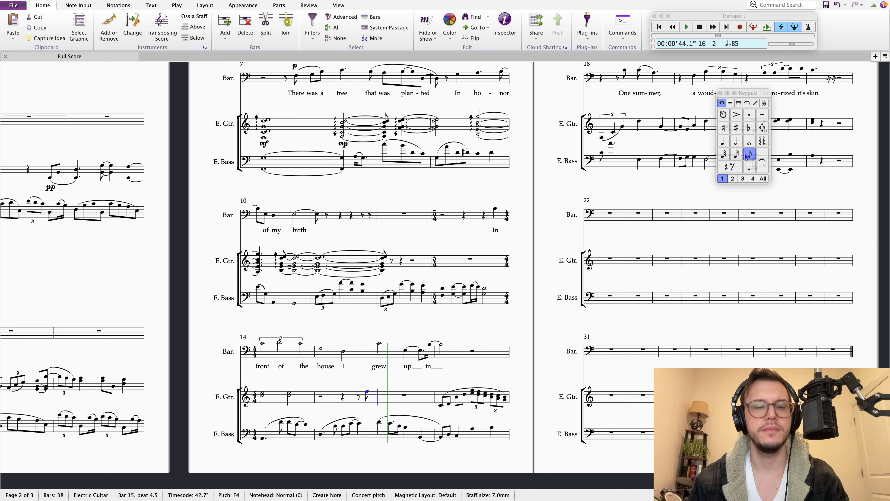
{"action": "key", "text": "g"}
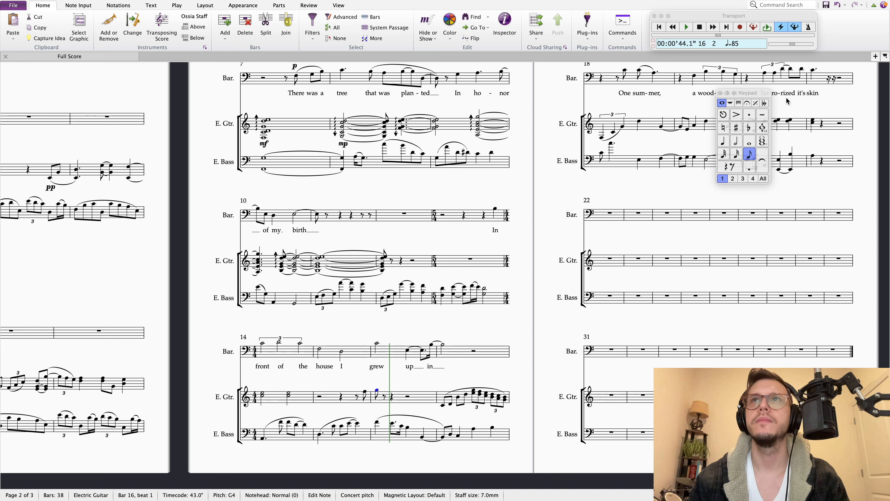
{"action": "left_click", "coordinate": [735, 141]}
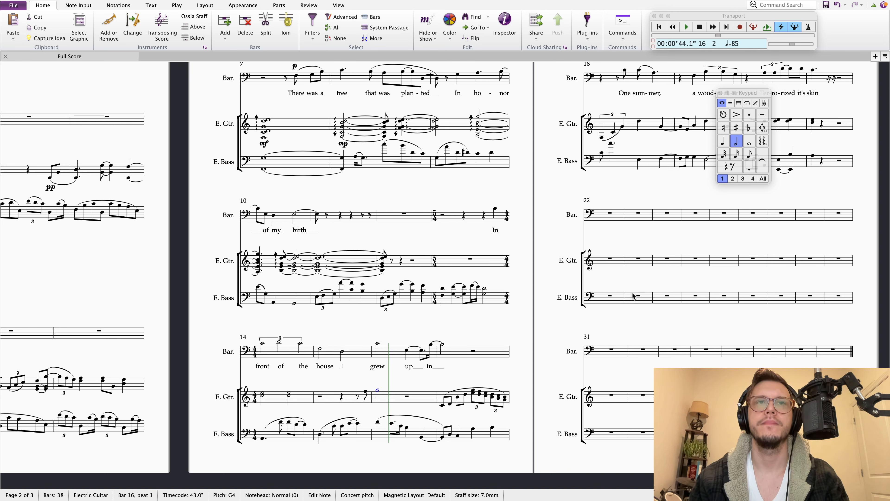
{"action": "left_click", "coordinate": [542, 397]}
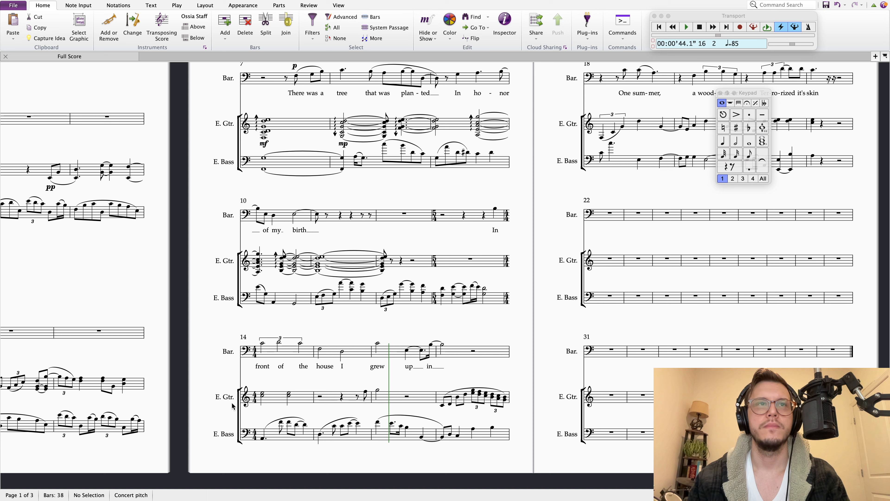
Play the score back from the Electric Guitar chord at bar 14 beat 1, and again from bar 15 beat 1 into bar 16
{"action": "left_click", "coordinate": [262, 394]}
{"action": "key", "text": "p"}
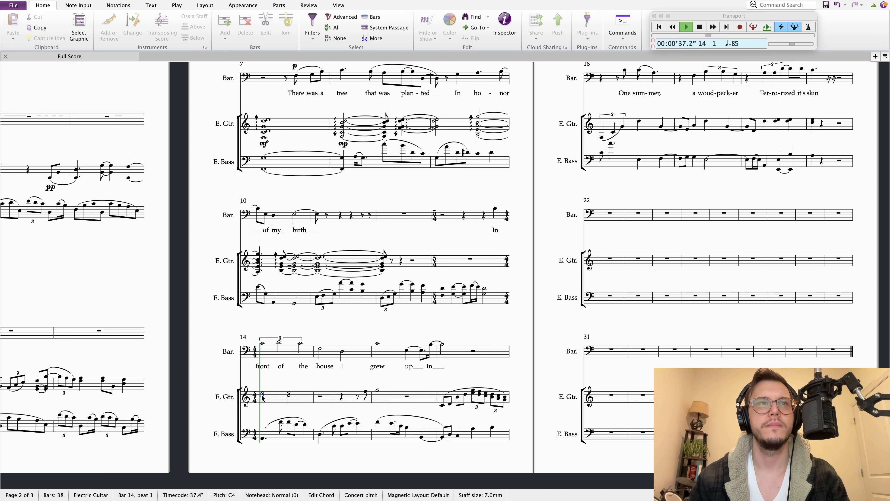
{"action": "key", "text": "Escape"}
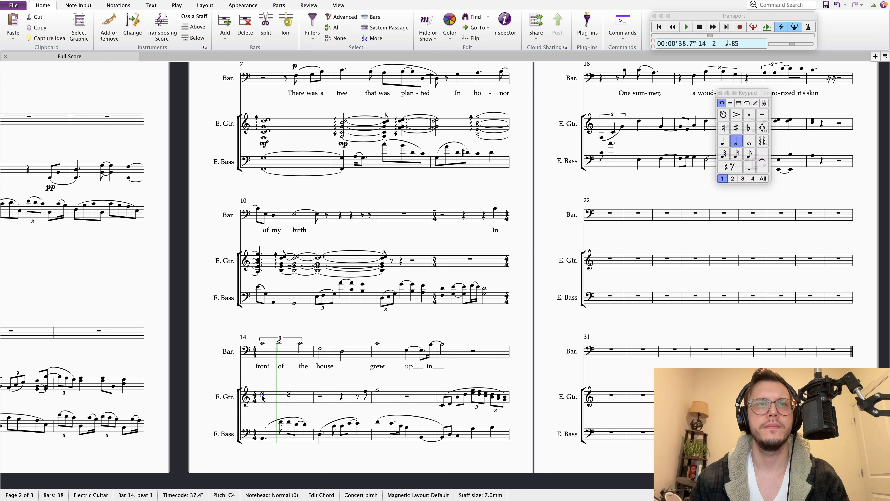
{"action": "left_click", "coordinate": [320, 435]}
{"action": "key", "text": "p"}
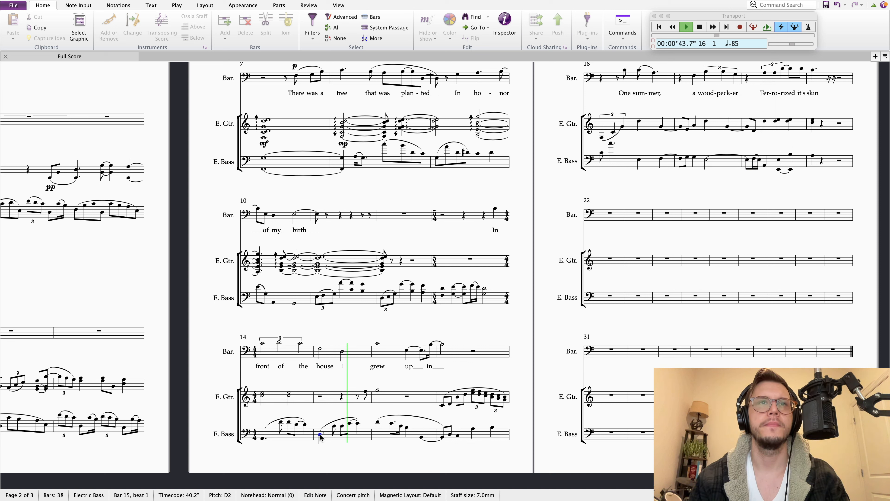
{"action": "key", "text": "Escape"}
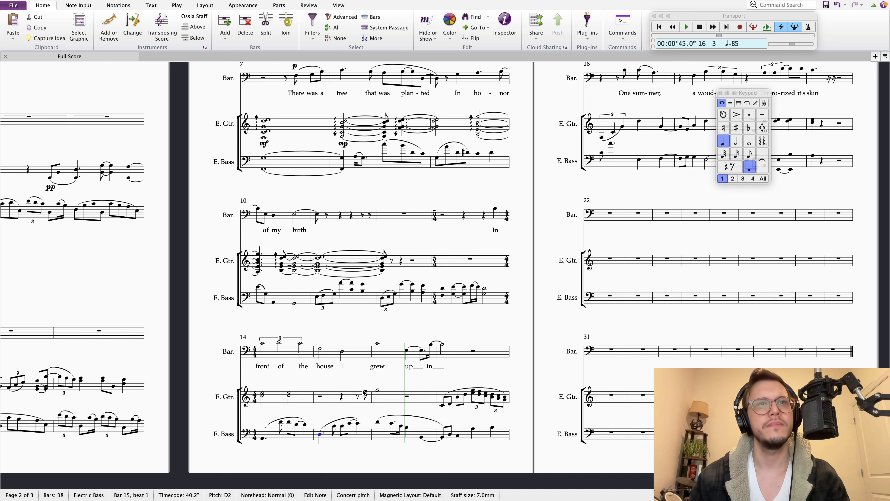
Audition the two new Electric Guitar notes against the Electric Bass and Baritone notes on beat 1 of bar 16
{"action": "left_click", "coordinate": [364, 391]}
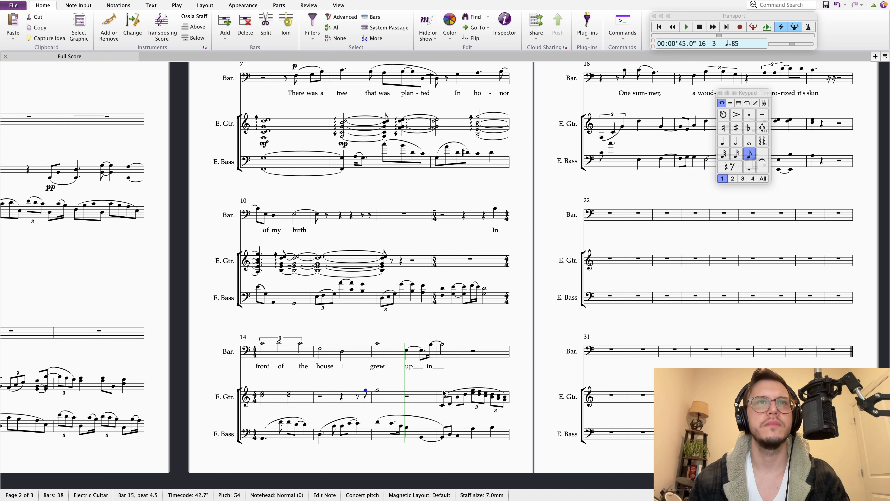
{"action": "key", "text": "Right"}
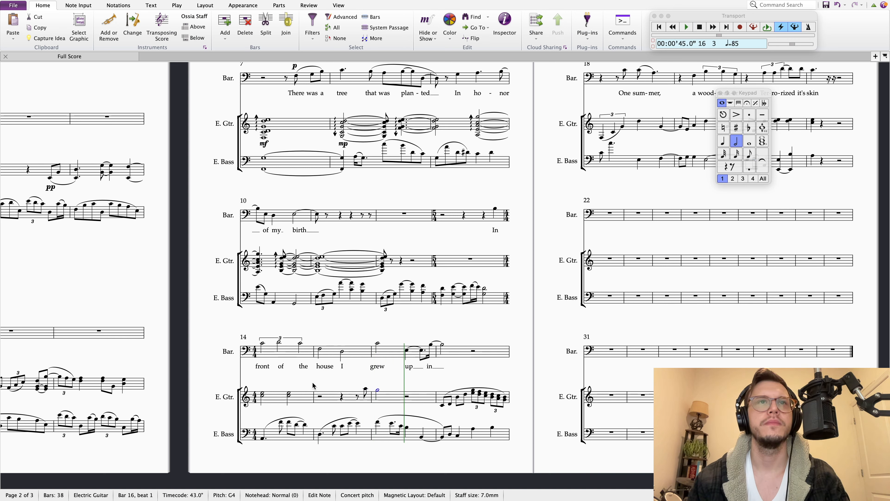
{"action": "left_click", "coordinate": [380, 424]}
{"action": "left_click", "coordinate": [380, 346]}
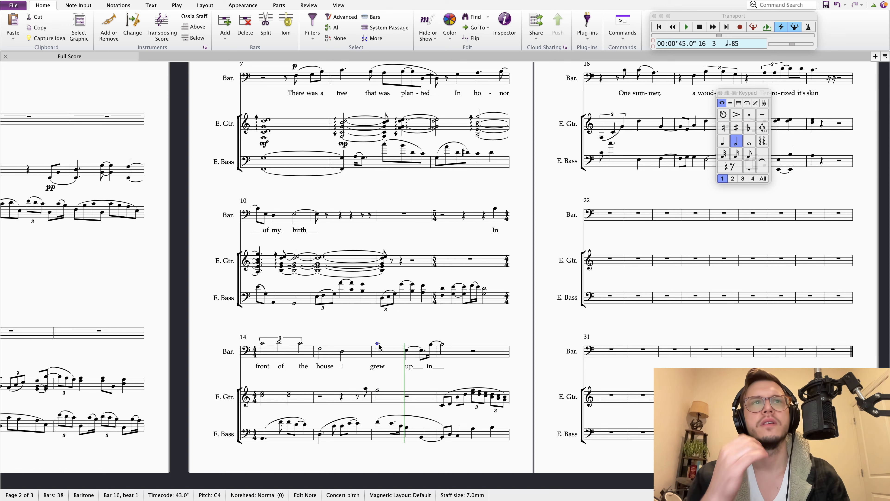
{"action": "key", "text": "Escape"}
Delete the Electric Guitar eighth note at the end of bar 15 and the half note on beat 1 of bar 16
{"action": "left_click", "coordinate": [366, 389]}
{"action": "key", "text": "shift+Right"}
{"action": "key", "text": "Delete"}
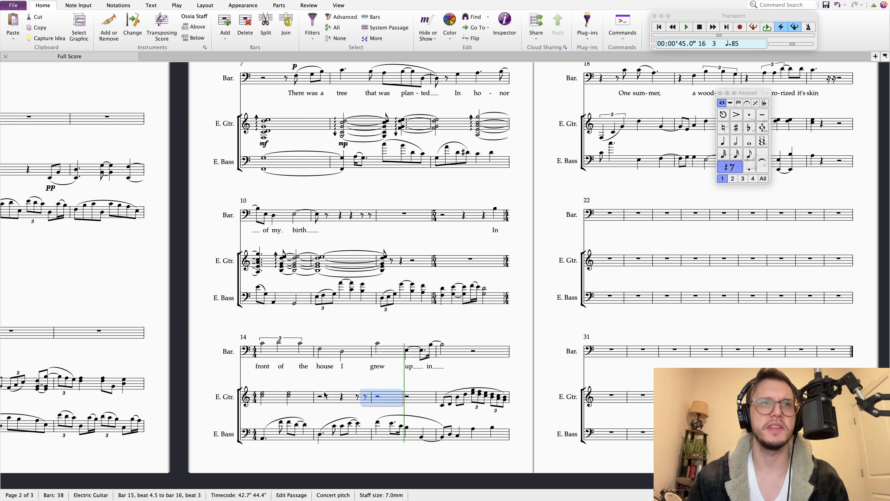
{"action": "key", "text": "Escape"}
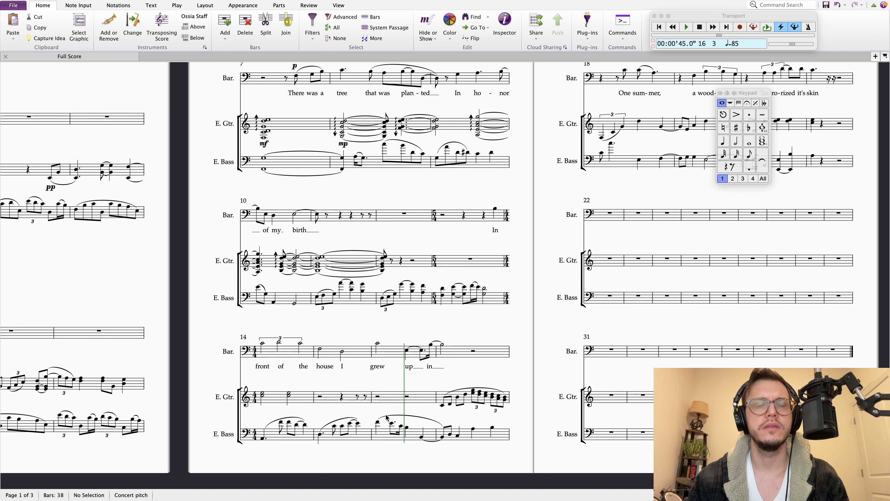
Set the Electric Bass note on beat 1 of bar 16 to E3, and play the score back from bar 14 beat 1
{"action": "left_click", "coordinate": [378, 422]}
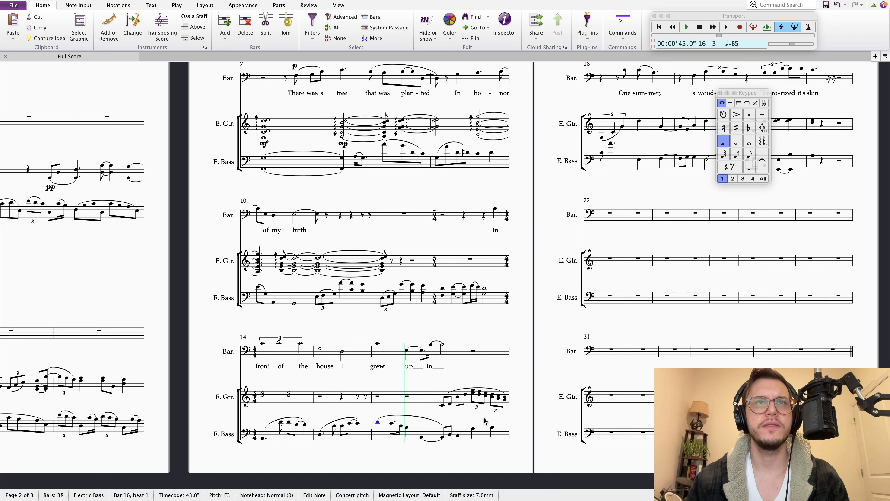
{"action": "key", "text": "Right"}
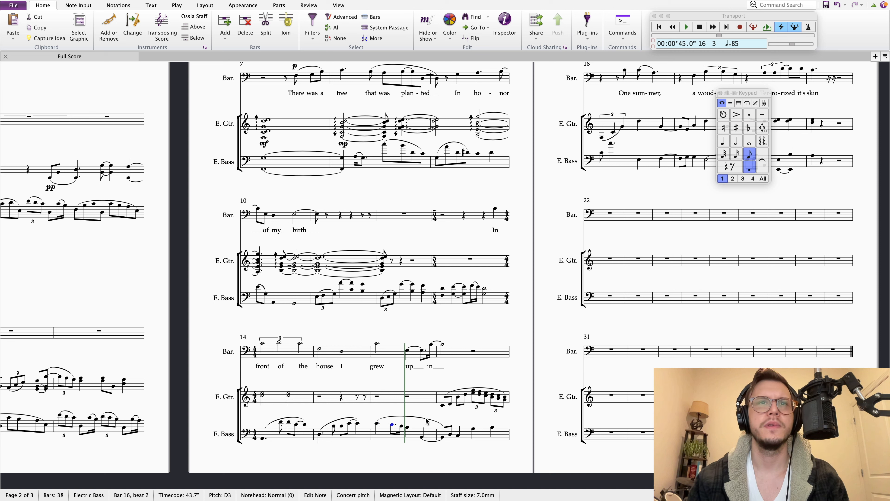
{"action": "left_click", "coordinate": [263, 438]}
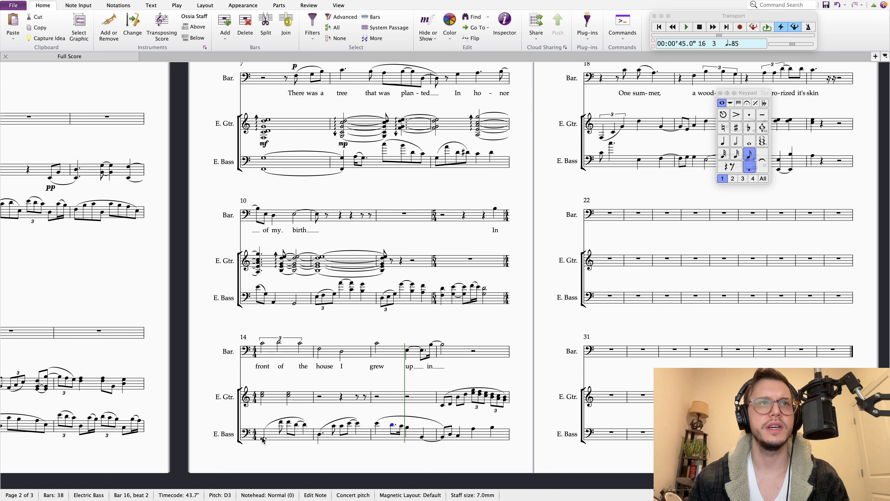
{"action": "key", "text": "p"}
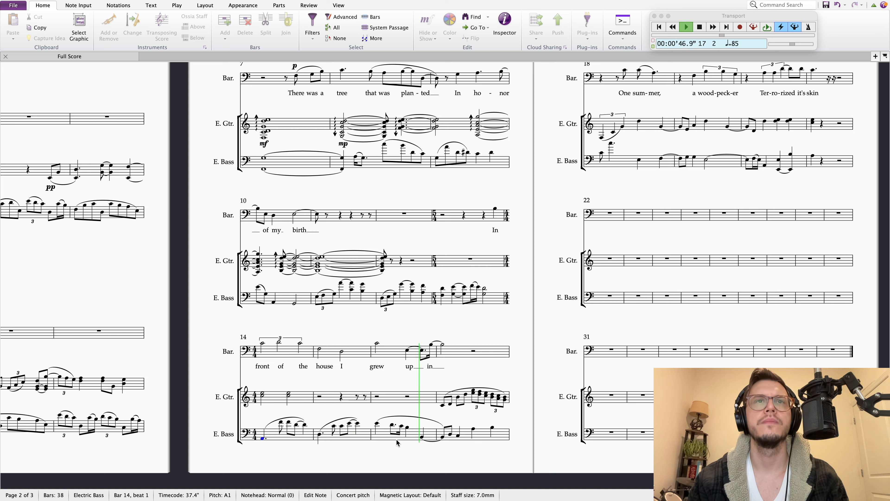
{"action": "key", "text": "space"}
{"action": "left_click", "coordinate": [377, 423]}
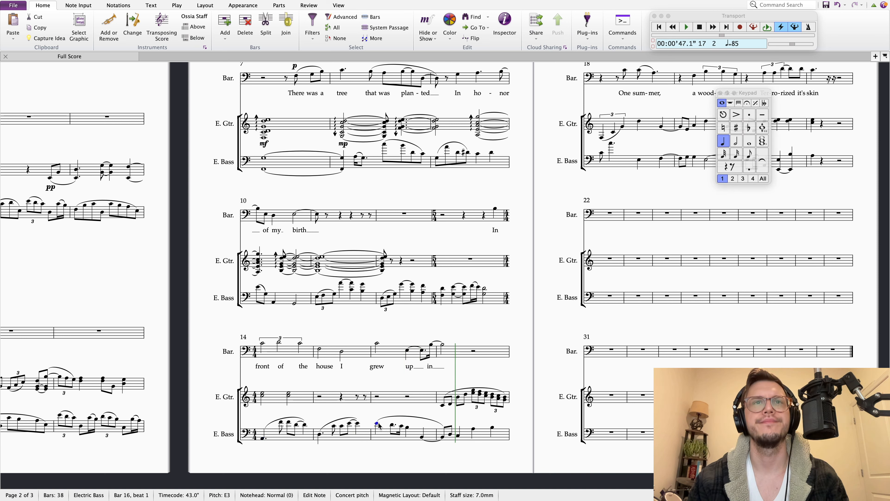
Try to turn the Electric Bass dotted-eighth D3 on beat 2 of bar 16 into the start of a triplet without its dot
{"action": "left_click", "coordinate": [393, 425]}
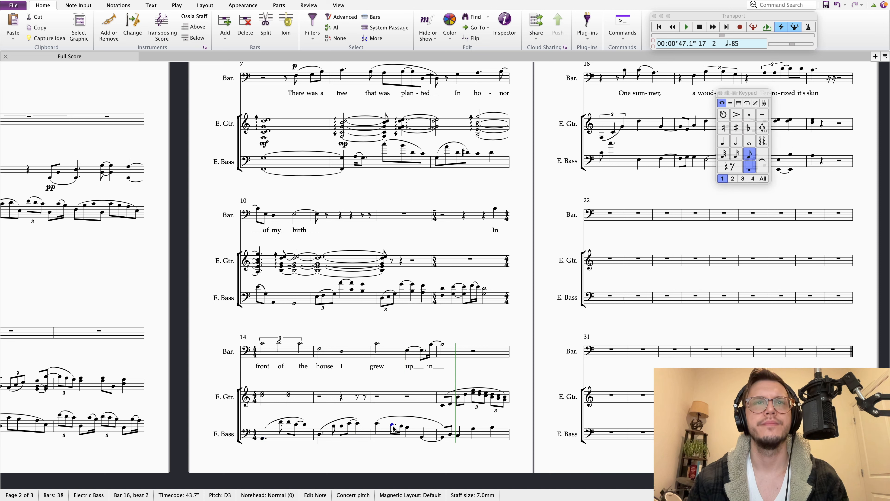
{"action": "left_click", "coordinate": [377, 423]}
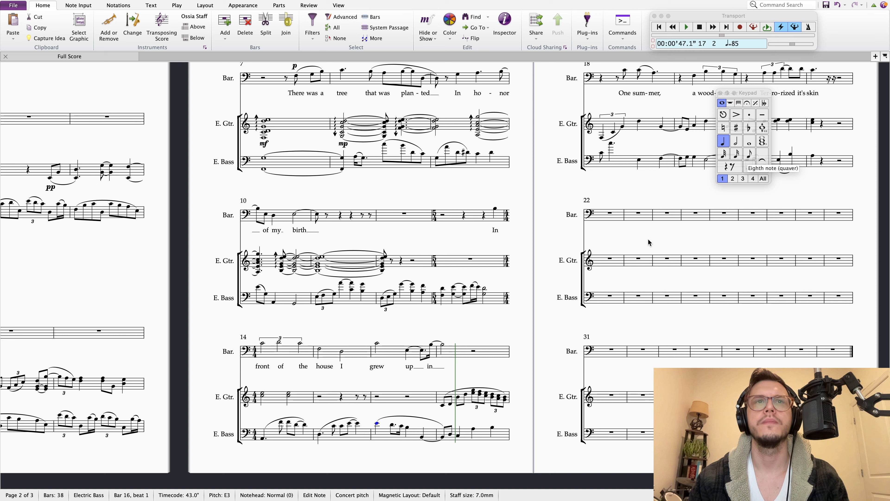
{"action": "key", "text": "Right"}
{"action": "key", "text": "ctrl+3"}
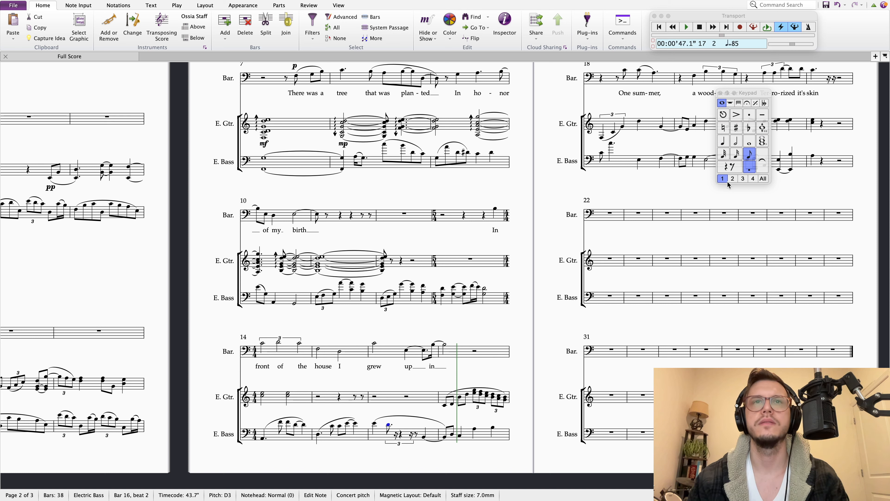
{"action": "left_click", "coordinate": [748, 169]}
{"action": "left_click", "coordinate": [748, 169]}
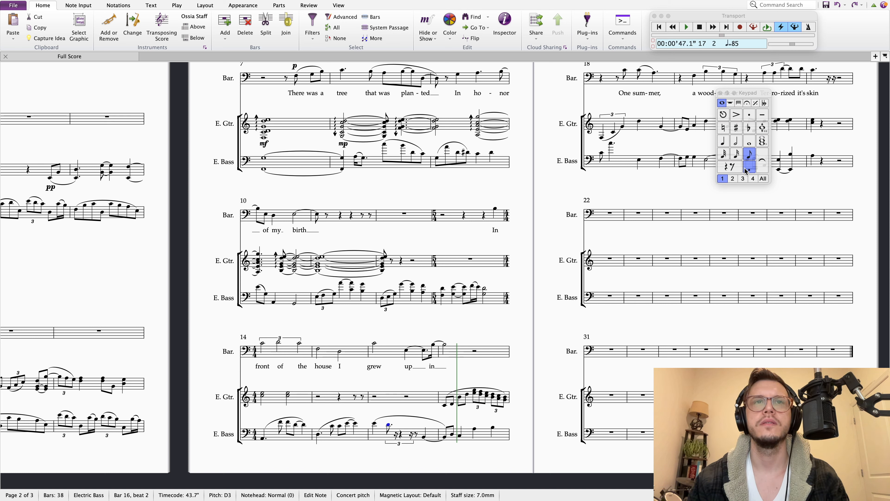
{"action": "left_click", "coordinate": [748, 170]}
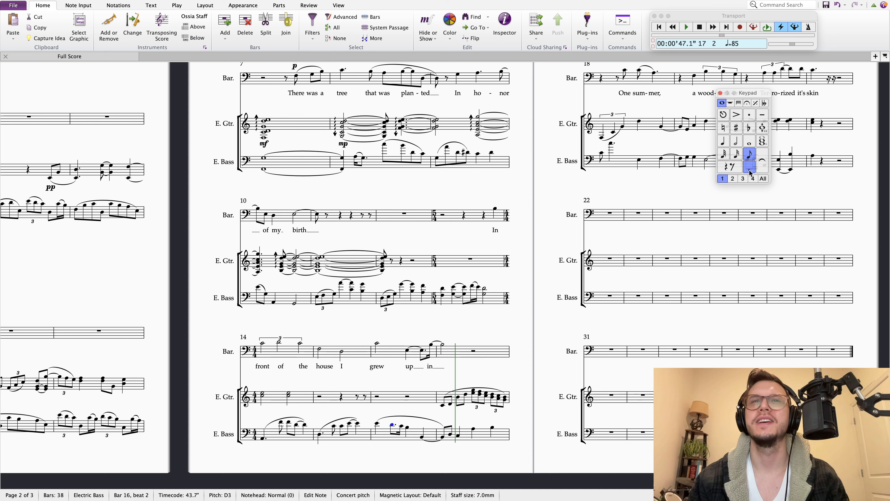
Turn the Electric Bass eighth D3 on beat 2 of bar 16 into the first note of an eighth-note triplet
{"action": "key", "text": "super+3"}
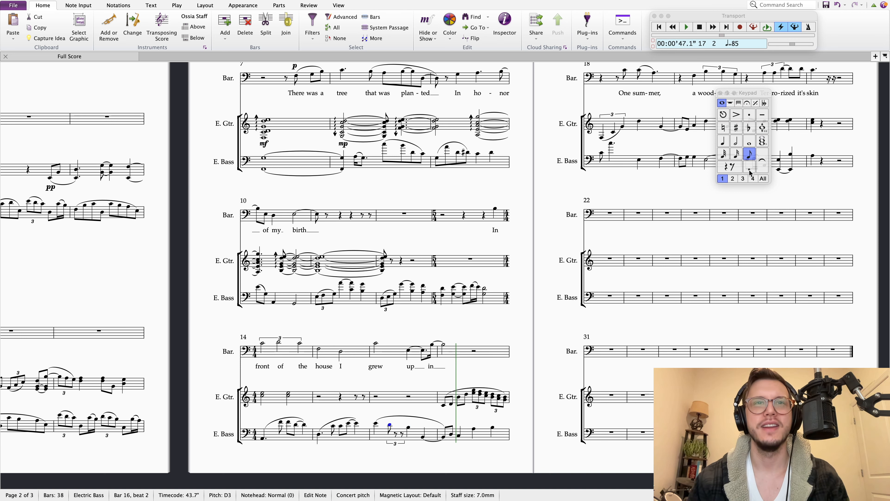
{"action": "key", "text": "Left"}
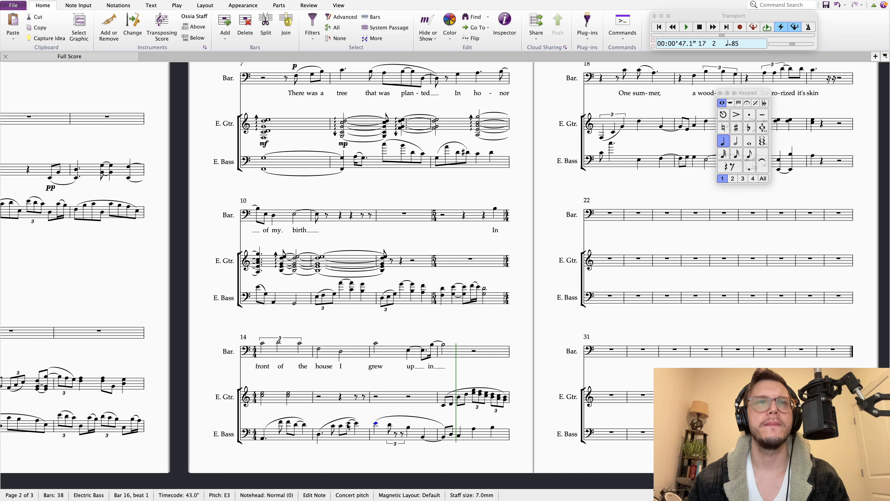
{"action": "key", "text": "Escape"}
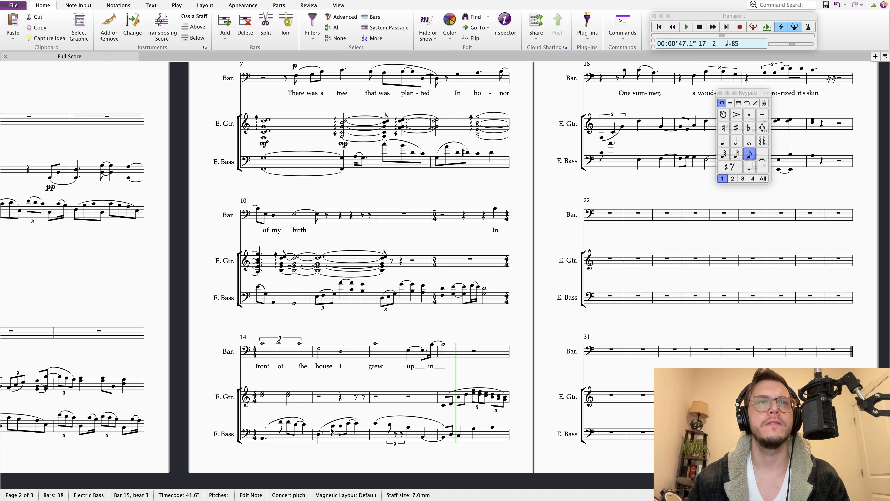
Audition the Electric Bass notes around beat 3 of bar 15
{"action": "left_click", "coordinate": [333, 426]}
{"action": "key", "text": "Right"}
{"action": "key", "text": "Right"}
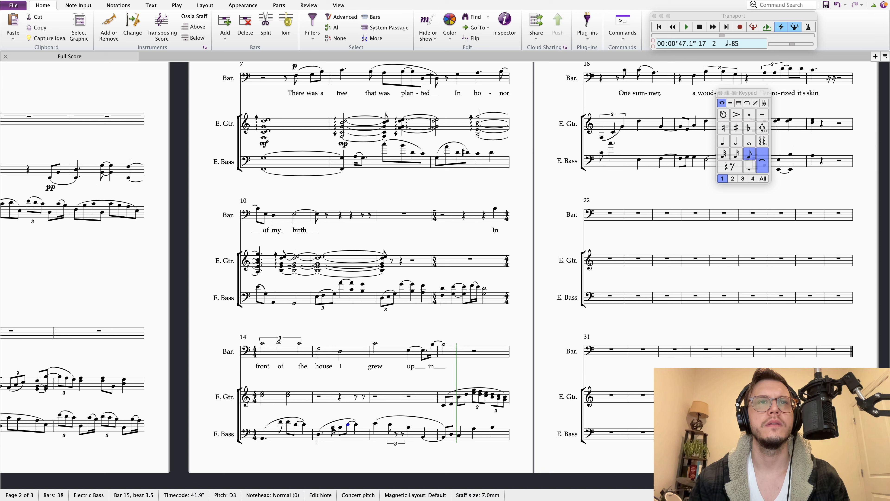
{"action": "left_click", "coordinate": [333, 426]}
{"action": "key", "text": "Right"}
{"action": "key", "text": "Right"}
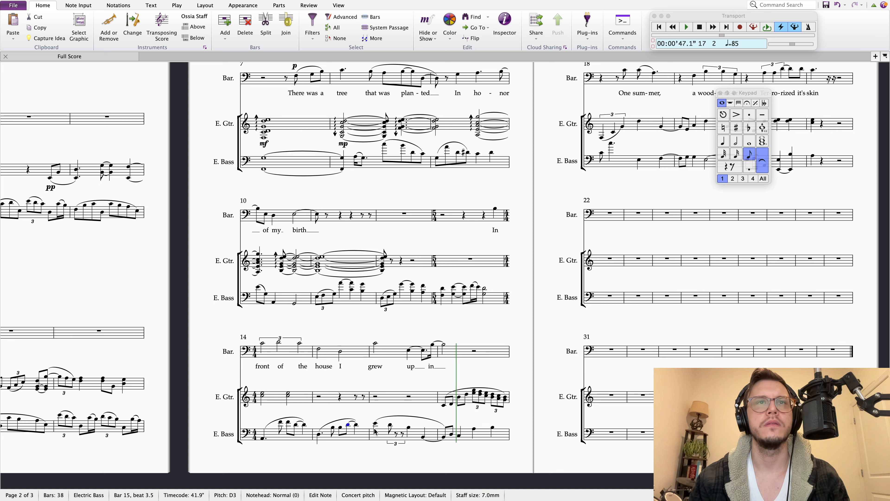
Fill the rest of the Electric Bass triplet on beat 2 of bar 16 with eighth notes ending on B2
{"action": "left_click", "coordinate": [375, 424]}
{"action": "key", "text": "Right"}
{"action": "key", "text": "Right"}
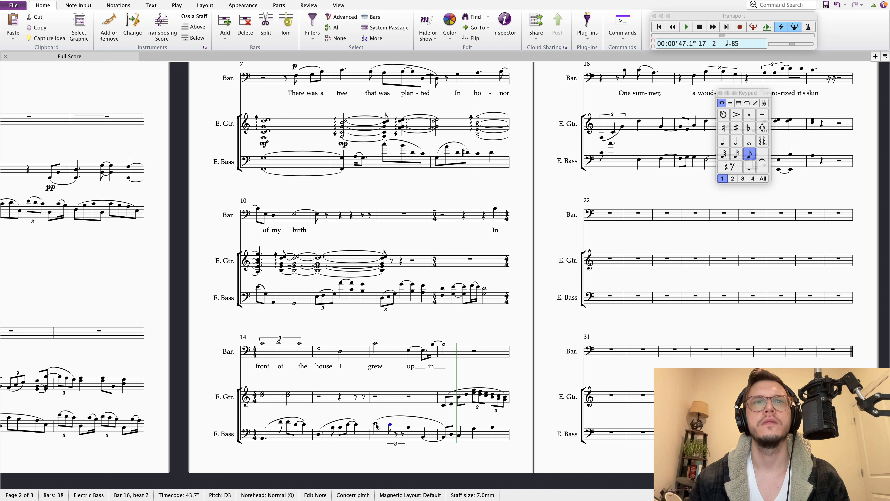
{"action": "key", "text": "b"}
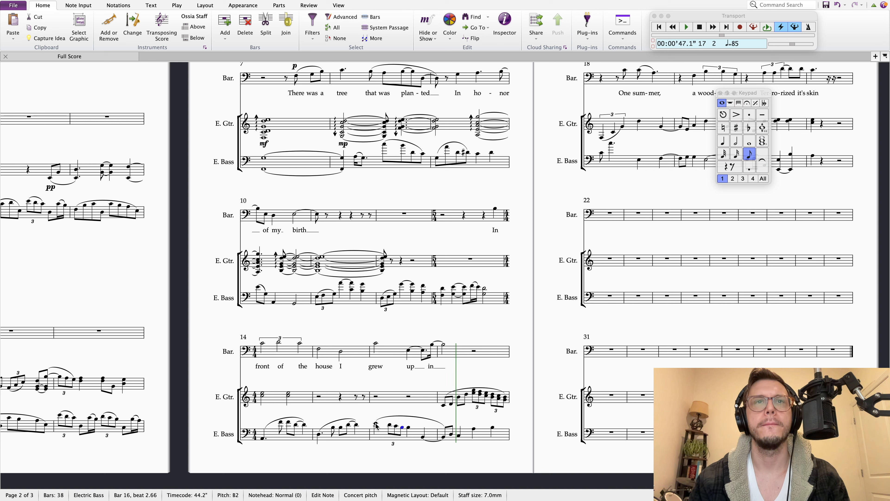
Audition the Electric Bass notes of bar 16 one by one, and play the score back from beat 1 of that bar
{"action": "key", "text": "Left"}
{"action": "key", "text": "Left"}
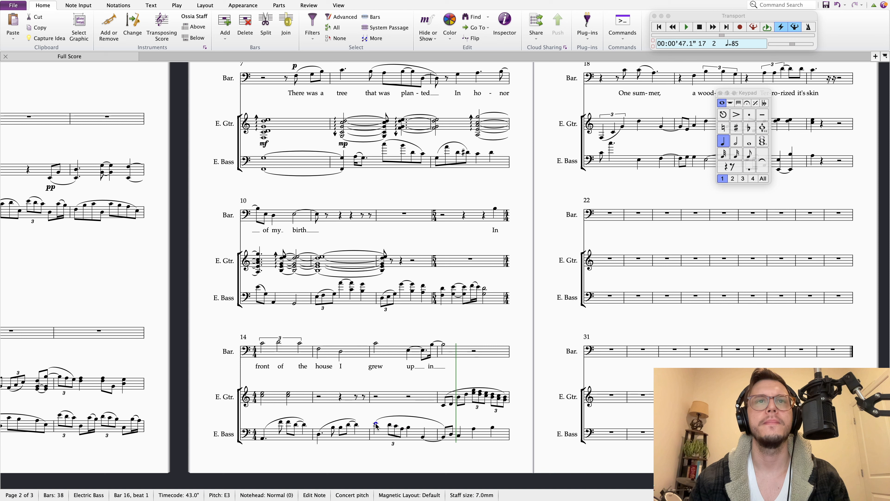
{"action": "key", "text": "Right"}
{"action": "key", "text": "Right"}
{"action": "key", "text": "Right"}
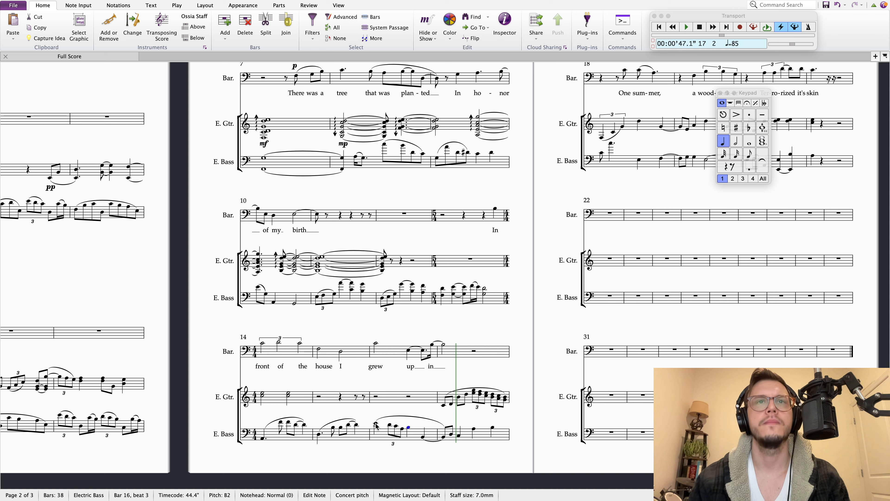
{"action": "key", "text": "Right"}
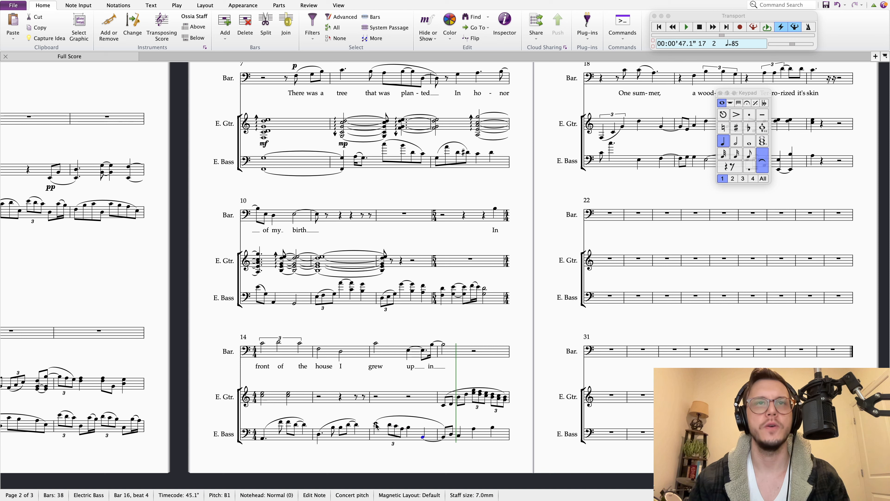
{"action": "left_click", "coordinate": [376, 424]}
{"action": "key", "text": "space"}
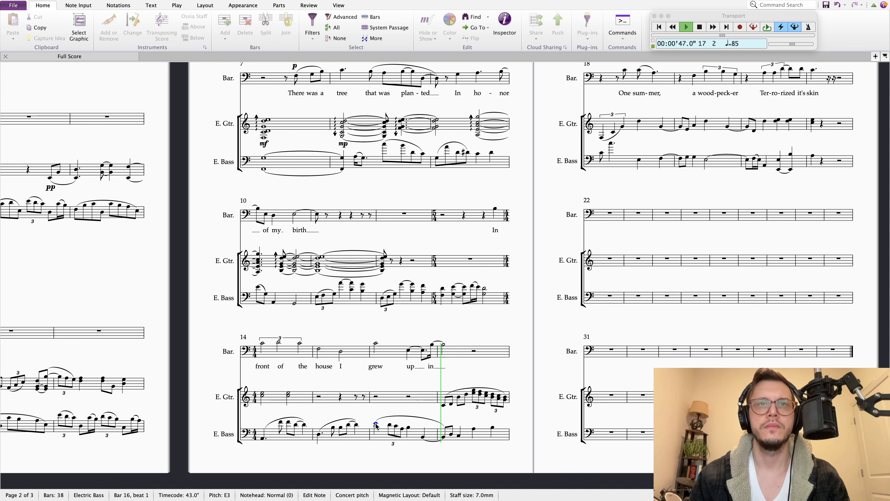
{"action": "key", "text": "space"}
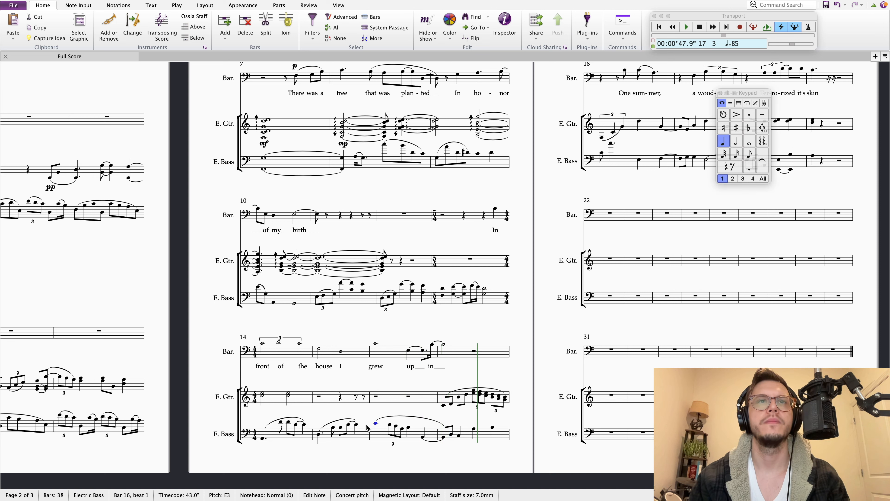
{"action": "left_click", "coordinate": [257, 440]}
{"action": "left_click", "coordinate": [262, 438]}
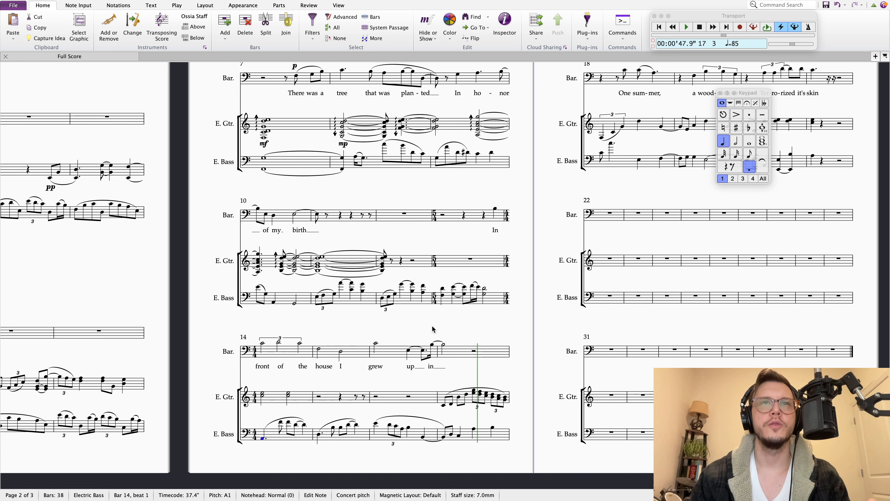
{"action": "scroll", "coordinate": [434, 324], "scroll_direction": "up", "scroll_amount": 1}
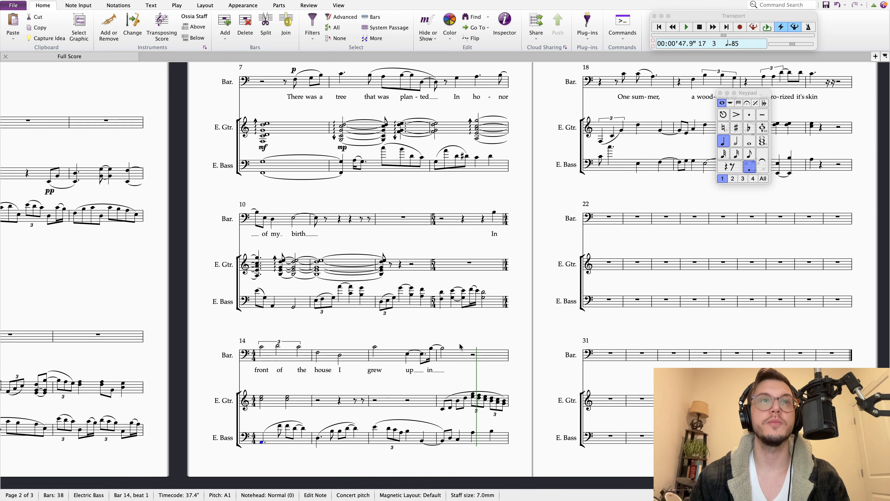
{"action": "key", "text": "Escape"}
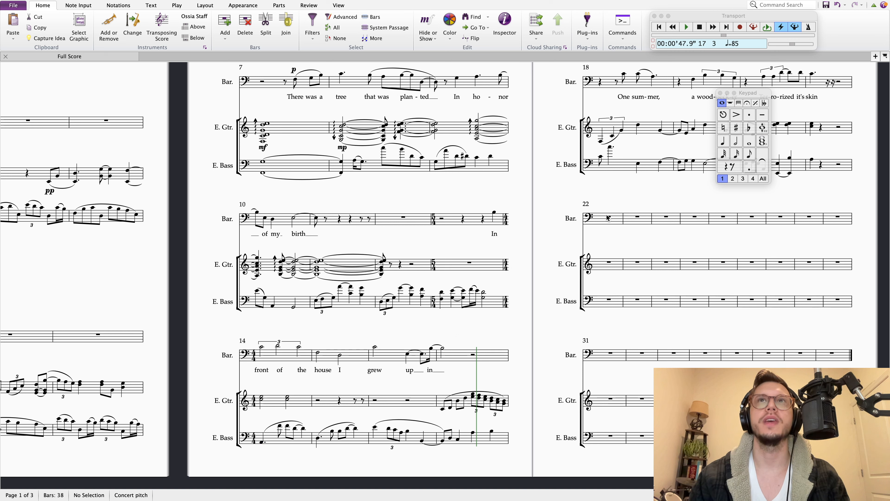
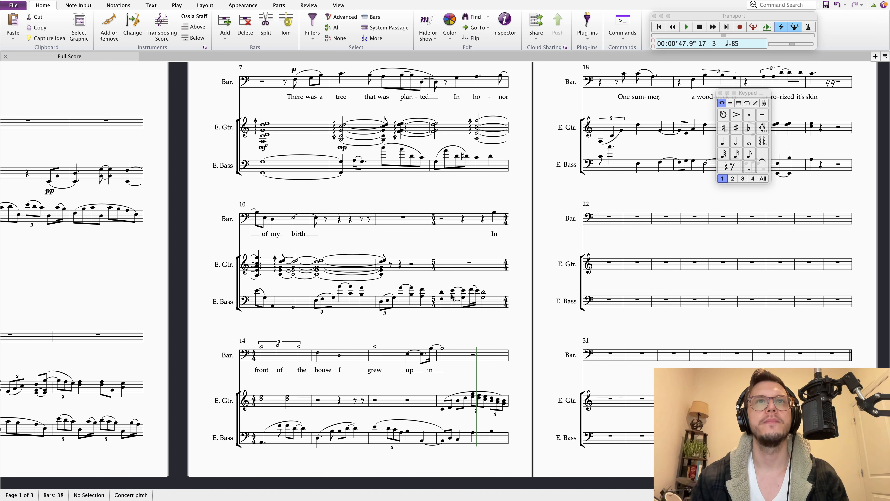
Play the score back from beat 1 of bar 13 into bar 18
{"action": "left_click", "coordinate": [442, 300]}
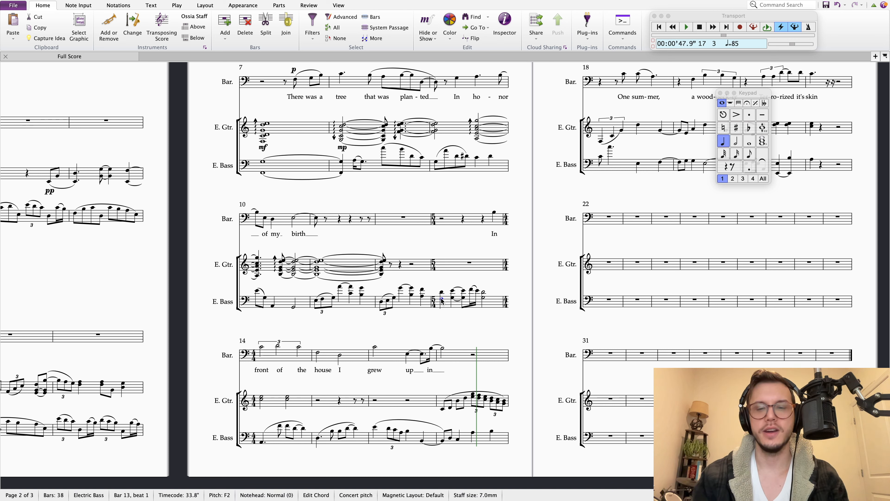
{"action": "key", "text": "p"}
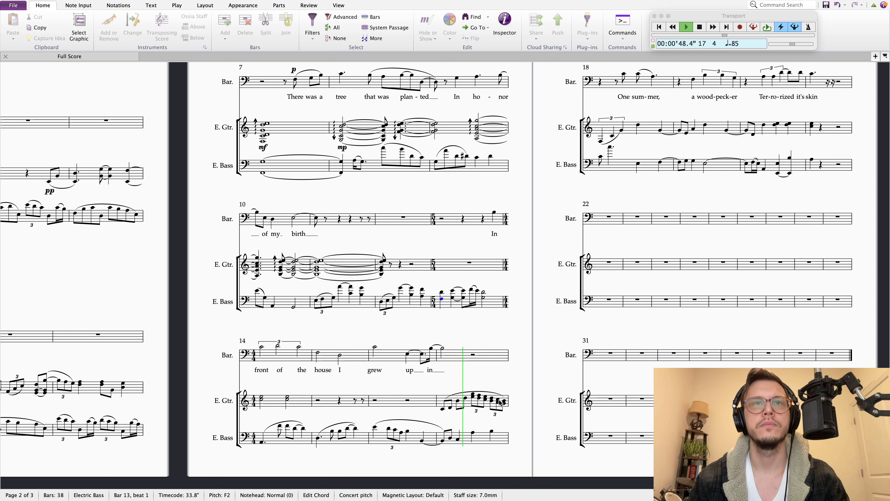
{"action": "key", "text": "space"}
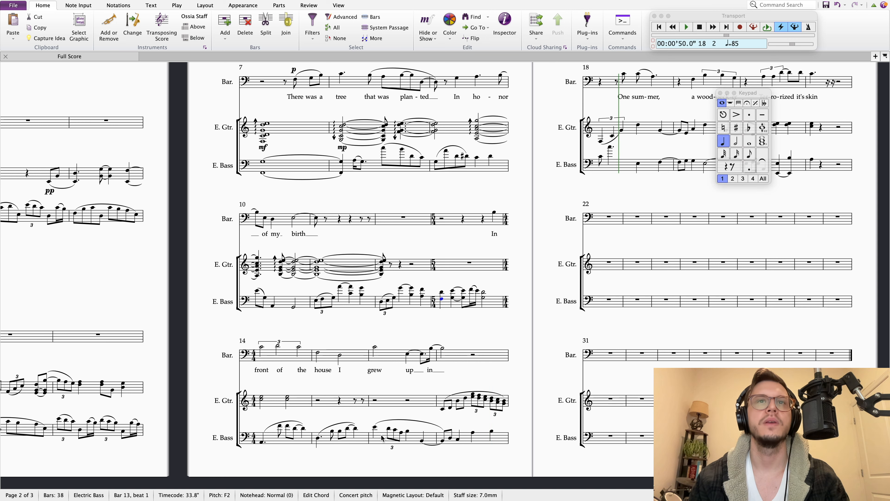
Rework the Electric Bass in bar 16 with eighth notes E3 and D3 on beat 1, a beat 2 triplet ending on A2, and B2 on beat 3
{"action": "left_click", "coordinate": [376, 428]}
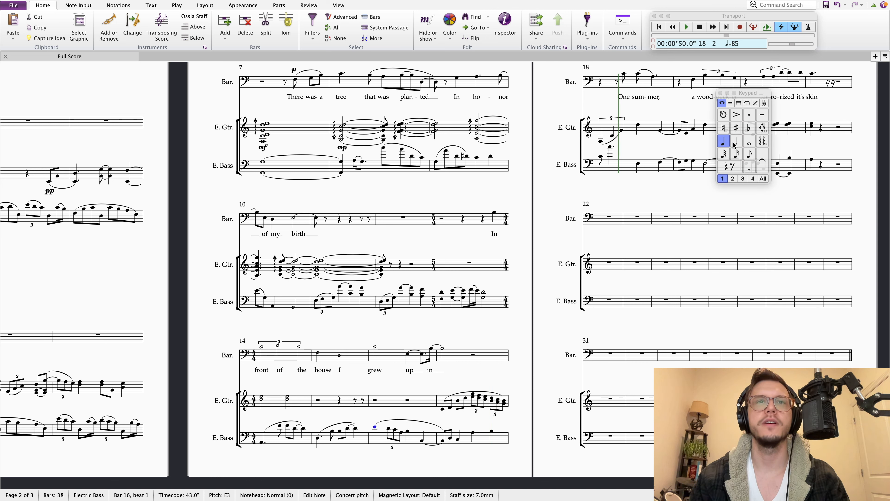
{"action": "key", "text": "0"}
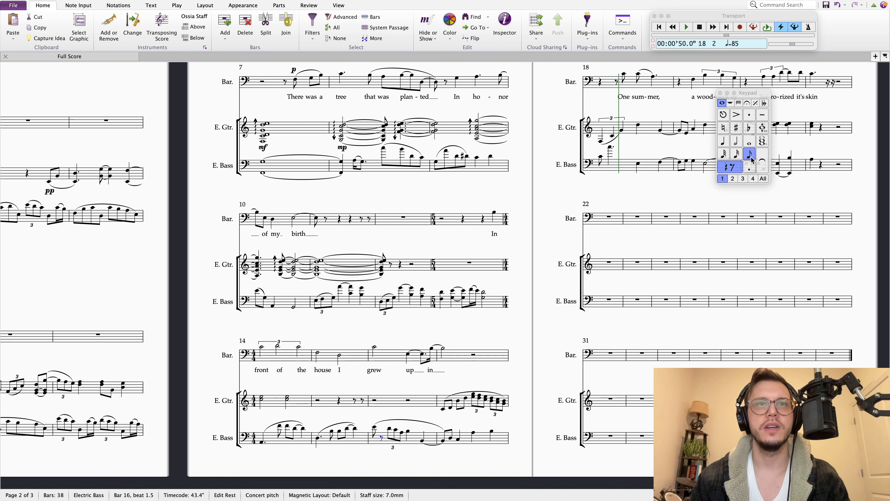
{"action": "key", "text": "c"}
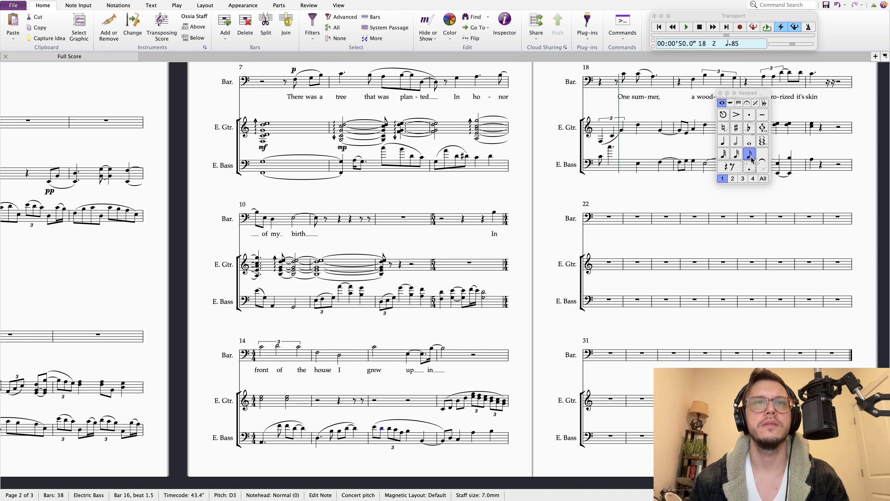
{"action": "key", "text": "d"}
{"action": "key", "text": "5"}
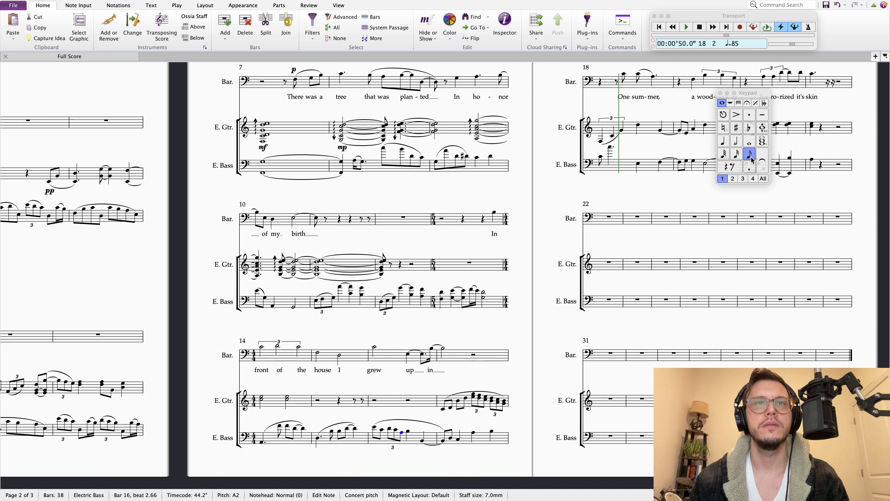
{"action": "key", "text": "b"}
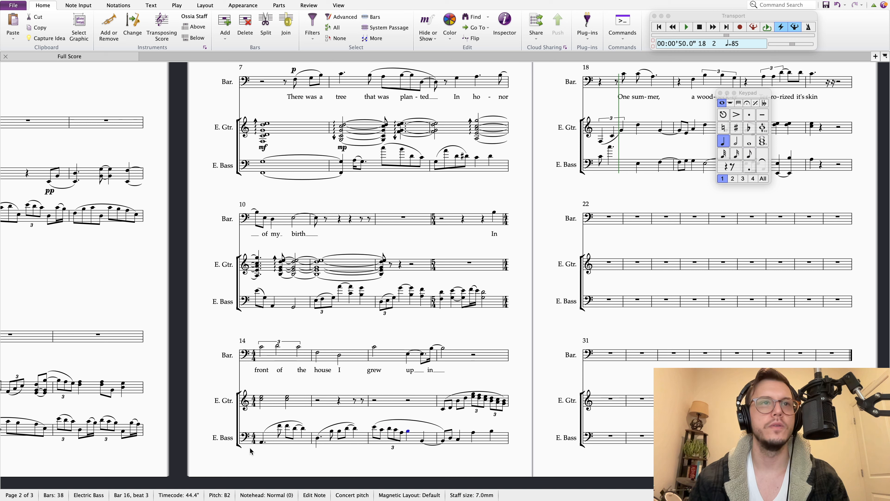
Play the score back from beat 1 of bar 16, and make the Electric Bass E3 there a dotted eighth
{"action": "left_click", "coordinate": [375, 427]}
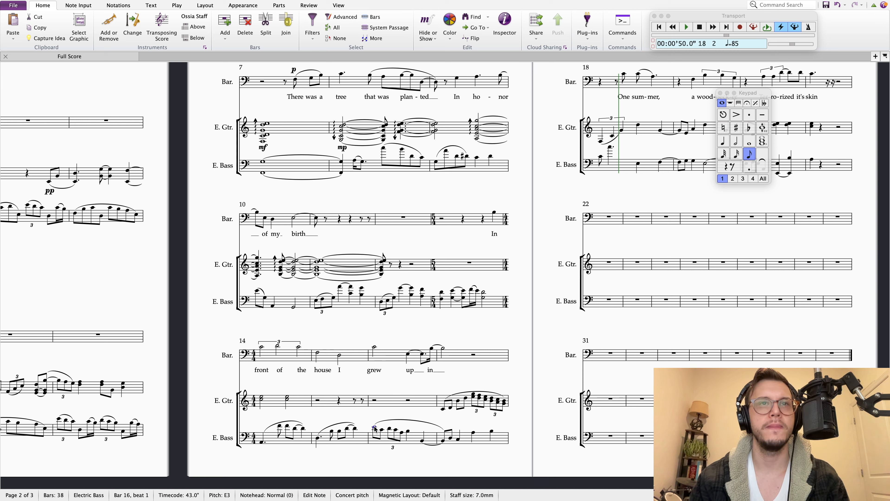
{"action": "key", "text": "p"}
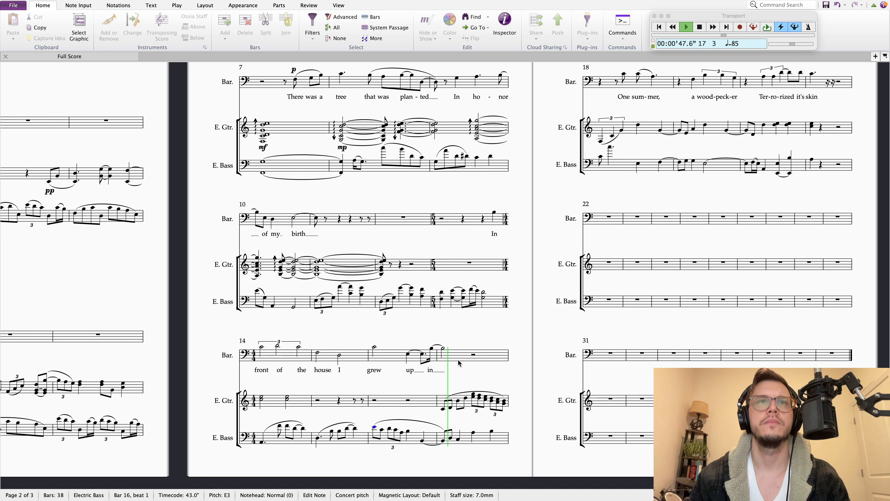
{"action": "key", "text": "Escape"}
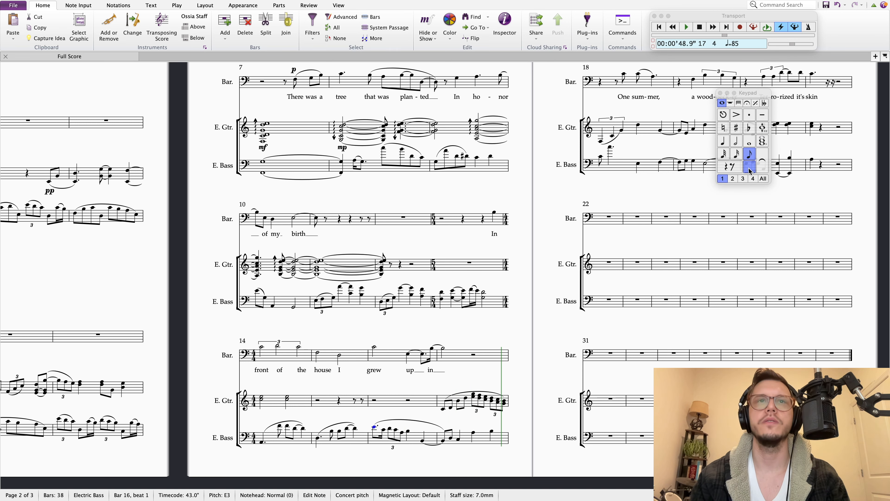
Play the score back from beat 1 of bar 15 to check the bass rhythm leading through bar 16
{"action": "left_click", "coordinate": [317, 438]}
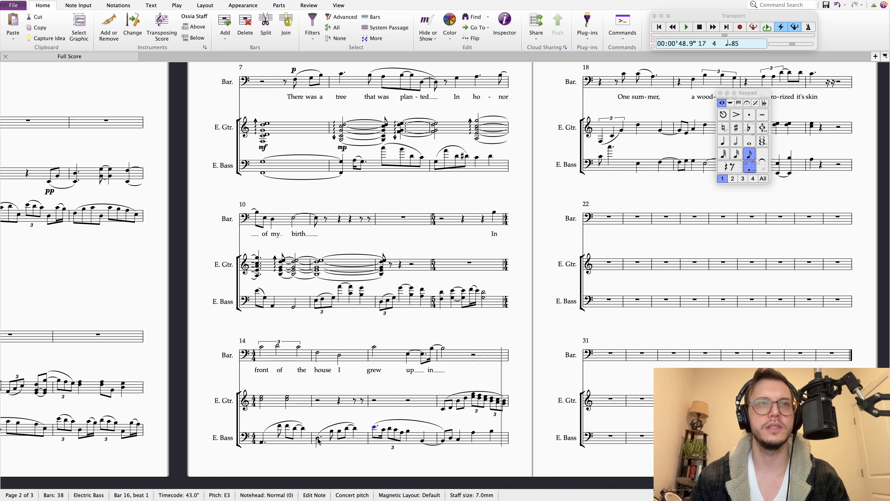
{"action": "key", "text": "p"}
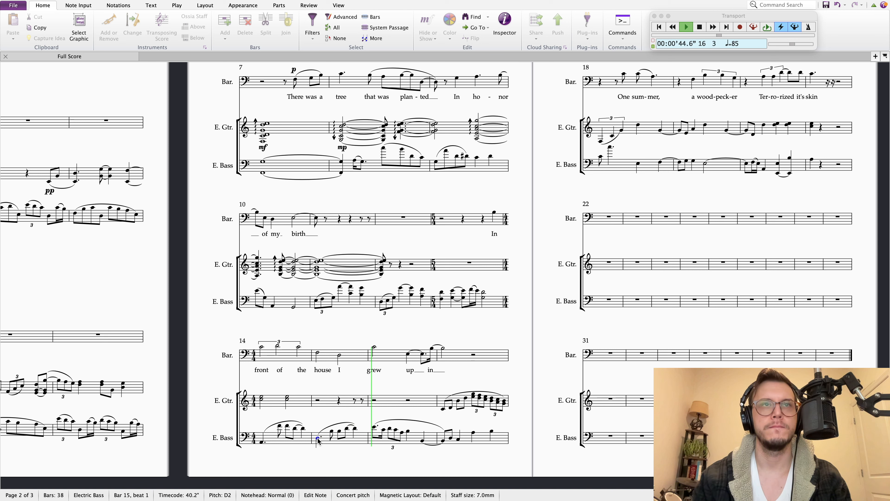
{"action": "key", "text": "Escape"}
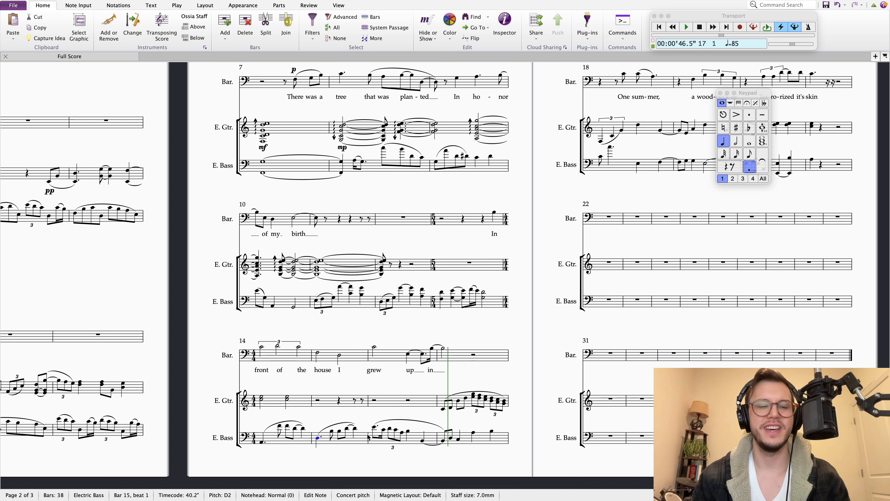
{"action": "key", "text": "ctrl+Right"}
{"action": "key", "text": "period"}
{"action": "key", "text": "Escape"}
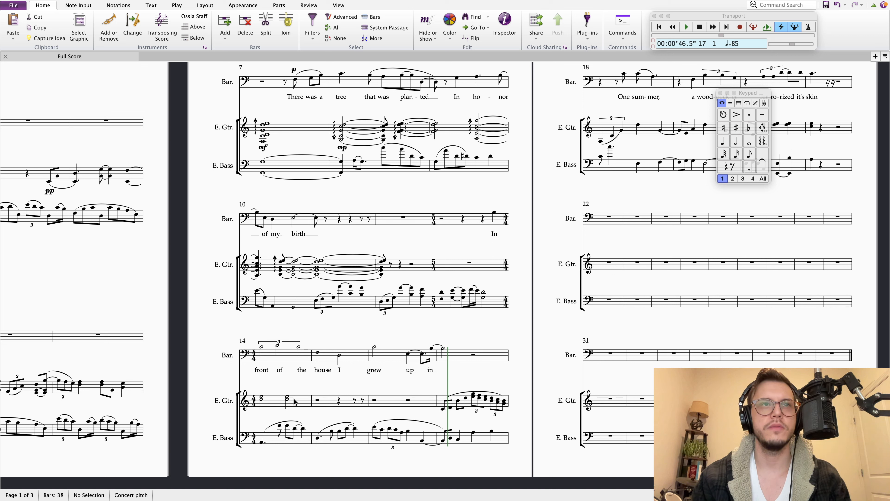
Shorten the Electric Guitar half-note chord on beat 3 of bar 14 to a dotted quarter
{"action": "left_click", "coordinate": [286, 401]}
{"action": "left_click", "coordinate": [722, 142]}
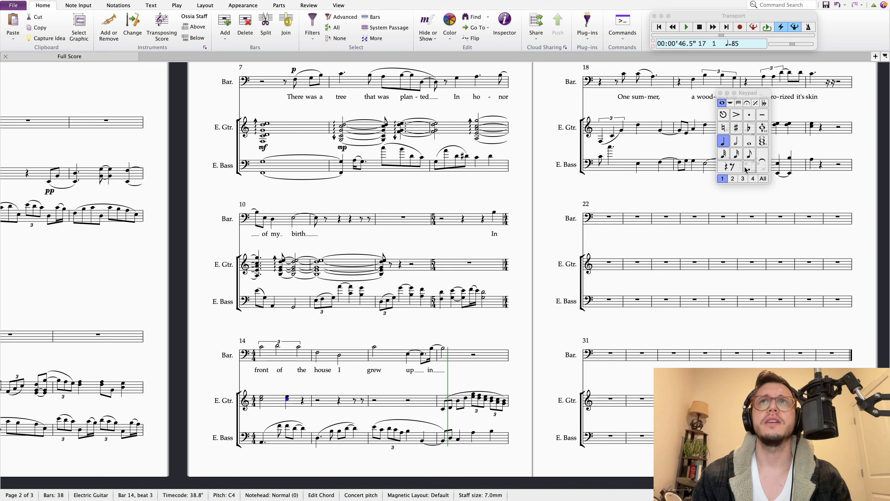
{"action": "left_click", "coordinate": [748, 170]}
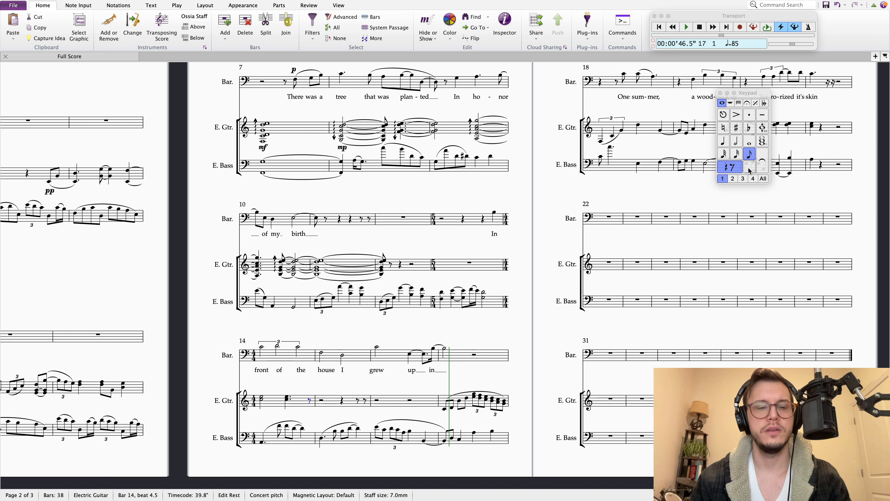
Add an Electric Guitar eighth-note B3 on beat 4.5 of bar 14 and an eighth-note B on beat 1 of bar 15
{"action": "key", "text": "b"}
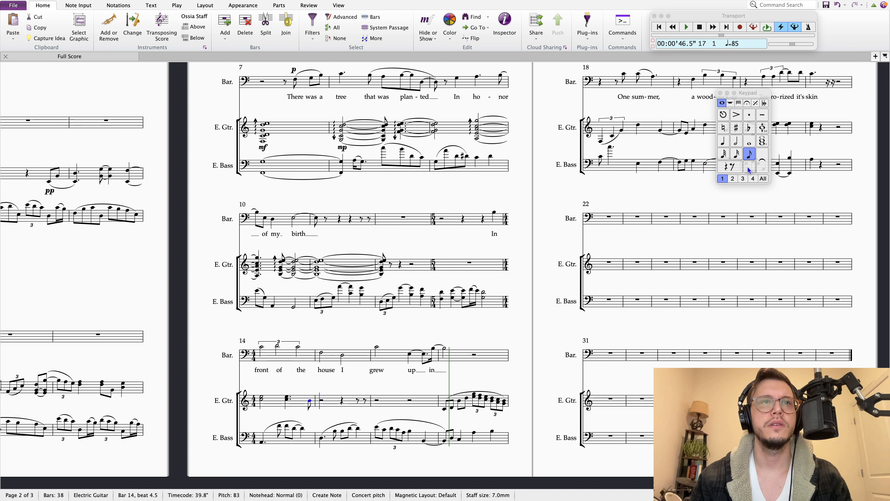
{"action": "key", "text": "b"}
{"action": "key", "text": "Left"}
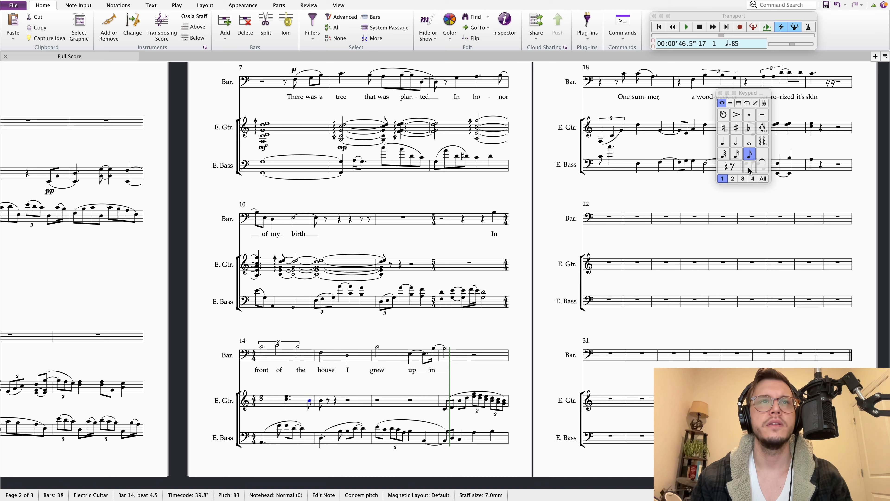
Tie the Electric Guitar B3 on beat 4.5 of bar 14 into bar 15, and make the bar 15 note a dotted quarter
{"action": "left_click", "coordinate": [762, 161]}
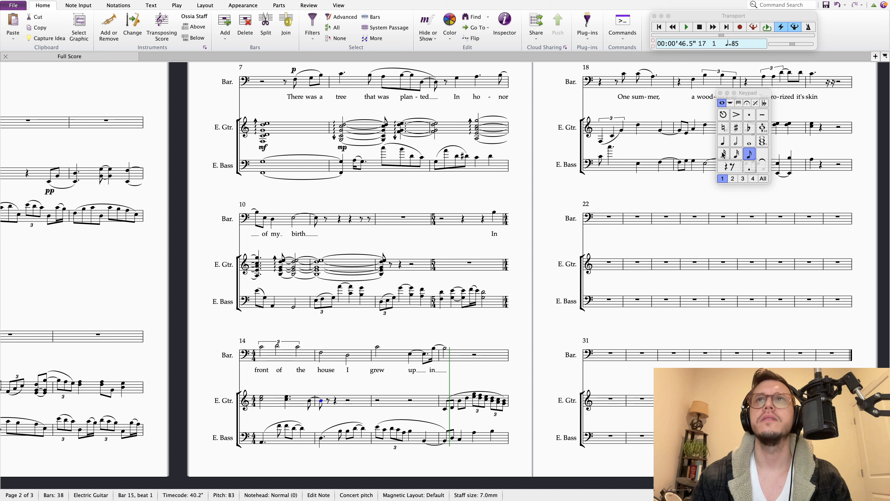
{"action": "left_click", "coordinate": [723, 141]}
{"action": "left_click", "coordinate": [749, 168]}
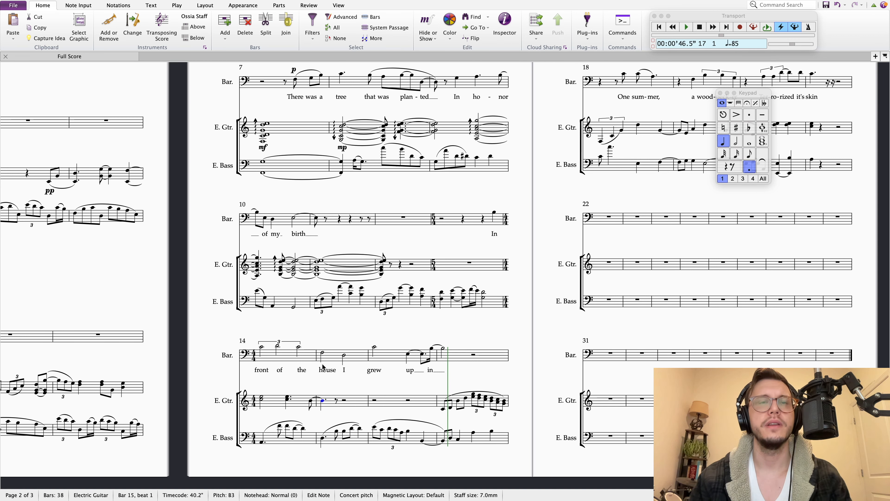
Add an Electric Guitar eighth-note D4 on beat 2.5 of bar 15
{"action": "key", "text": "b"}
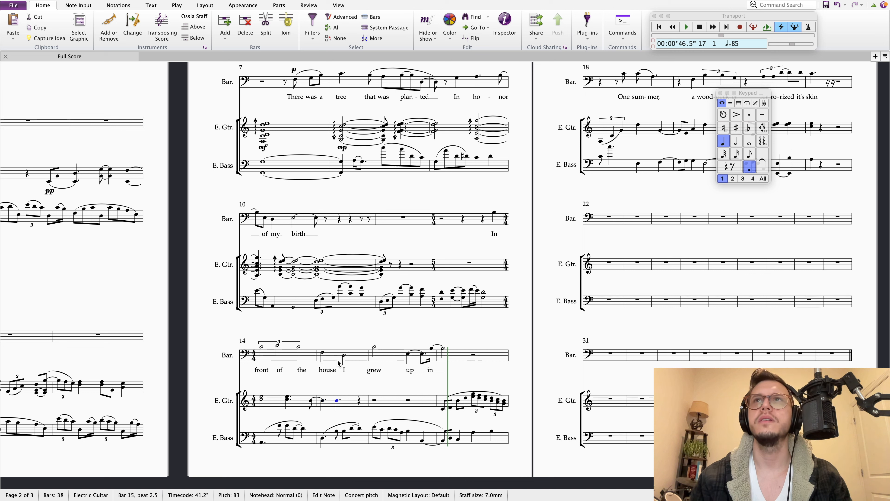
{"action": "left_click", "coordinate": [748, 157]}
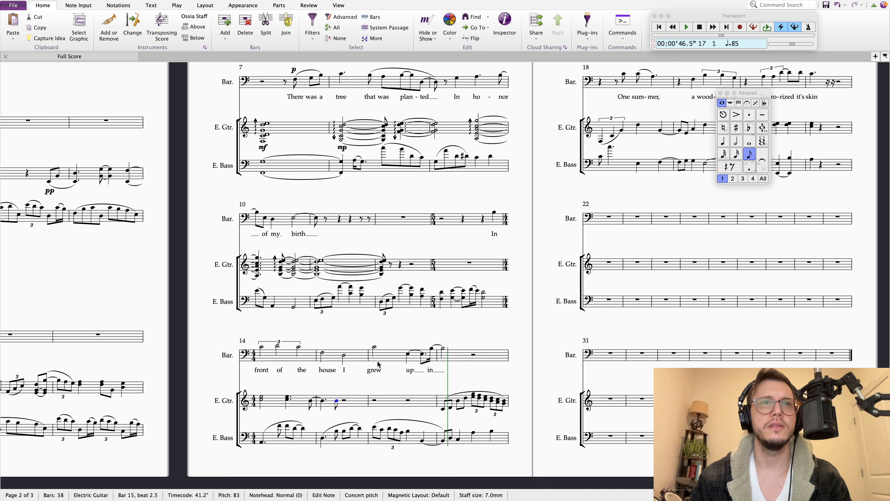
{"action": "key", "text": "Up"}
{"action": "key", "text": "Up"}
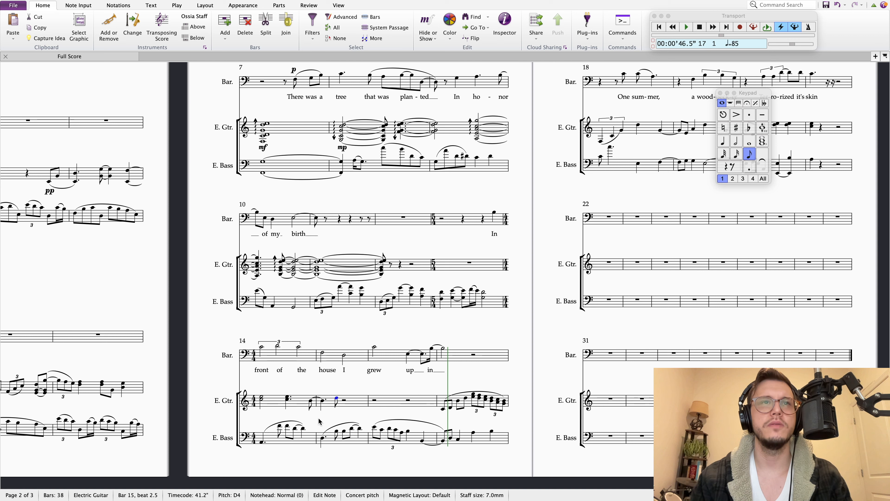
Raise the tied Electric Guitar B3 across bars 14 and 15 by an octave to B4
{"action": "key", "text": "Left"}
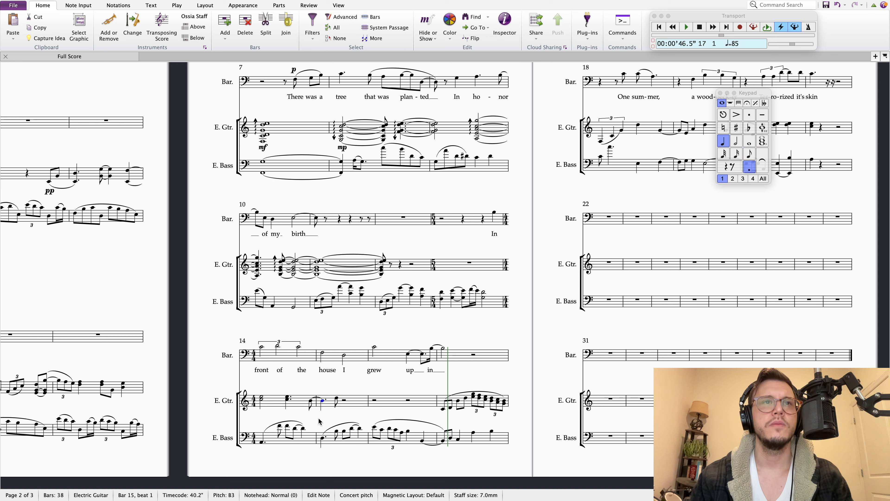
{"action": "key", "text": "Left"}
{"action": "key", "text": "ctrl+Up"}
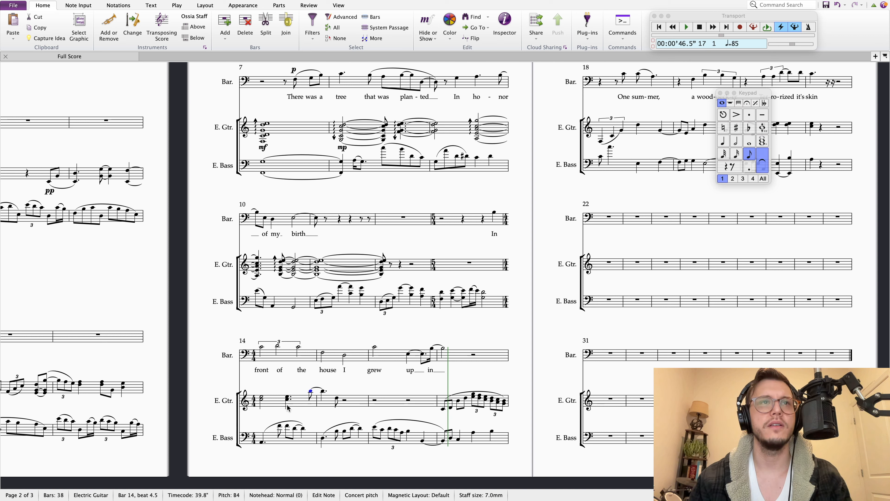
Try an Electric Guitar eighth-note G4 on beat 3 of bar 15, and turn it back into a rest
{"action": "left_click", "coordinate": [261, 400]}
{"action": "key", "text": "Right"}
{"action": "key", "text": "Right"}
{"action": "key", "text": "Right"}
{"action": "key", "text": "Right"}
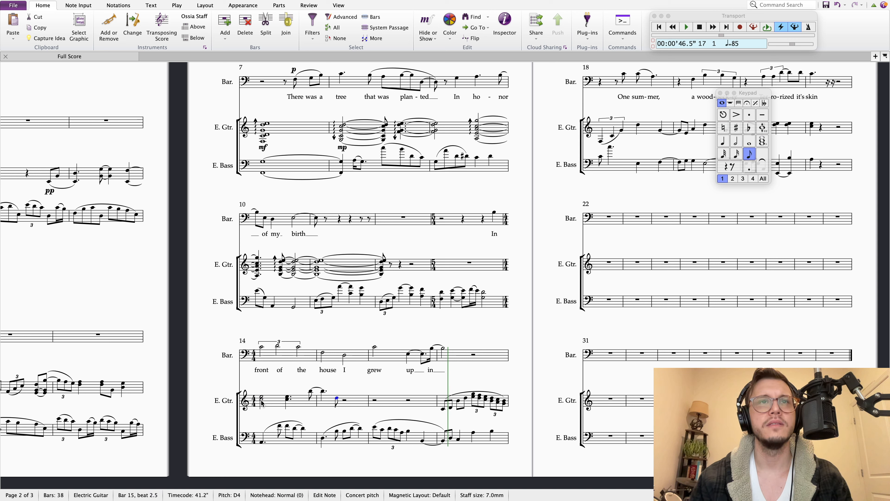
{"action": "key", "text": "r"}
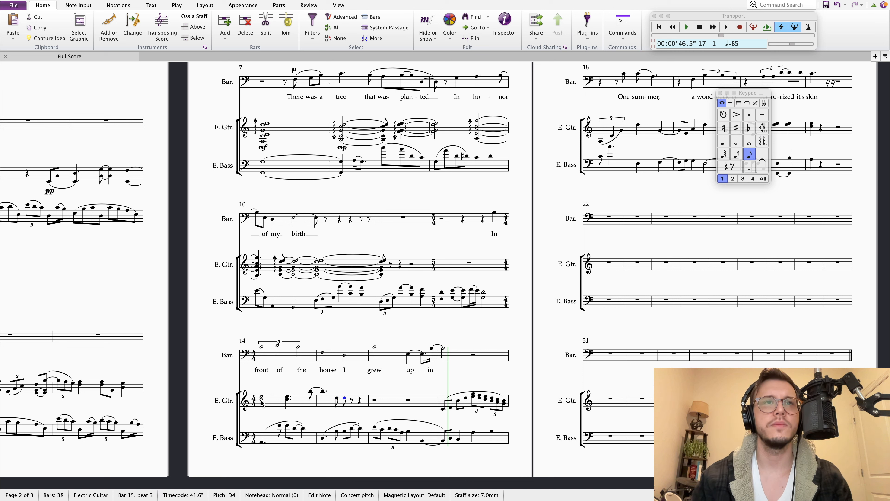
{"action": "key", "text": "Up"}
{"action": "key", "text": "Up"}
{"action": "key", "text": "Up"}
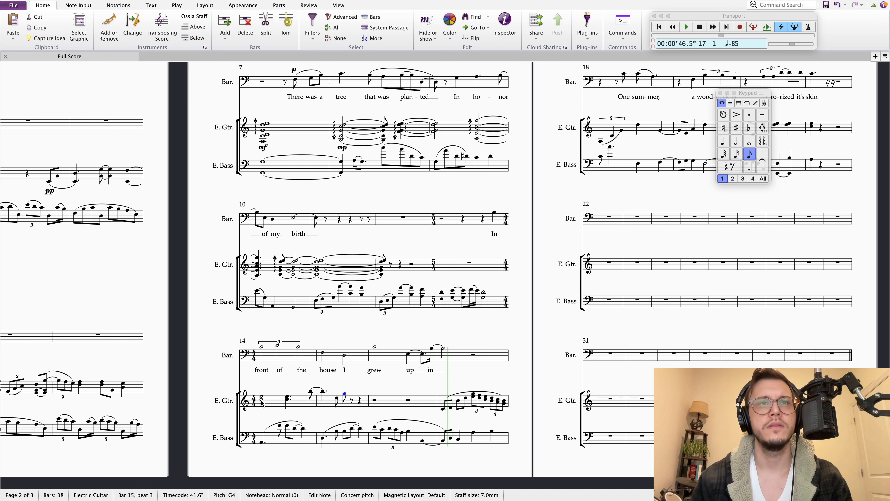
{"action": "key", "text": "Left"}
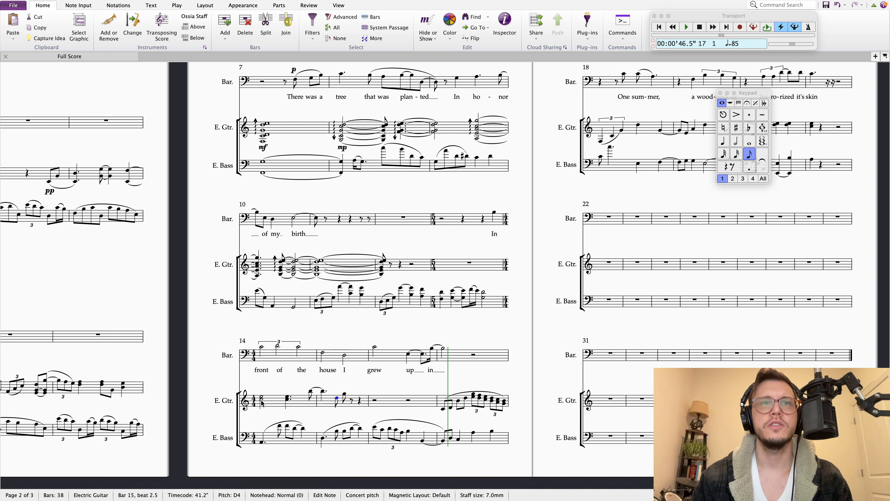
{"action": "key", "text": "Right"}
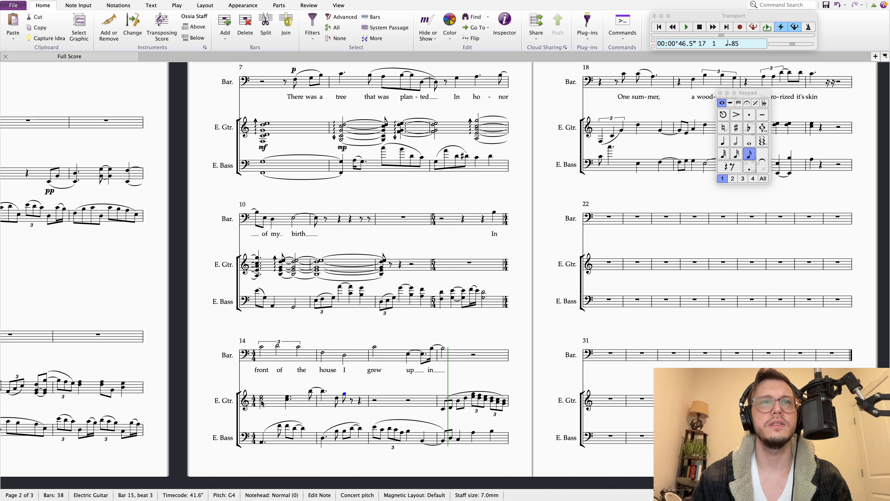
{"action": "key", "text": "0"}
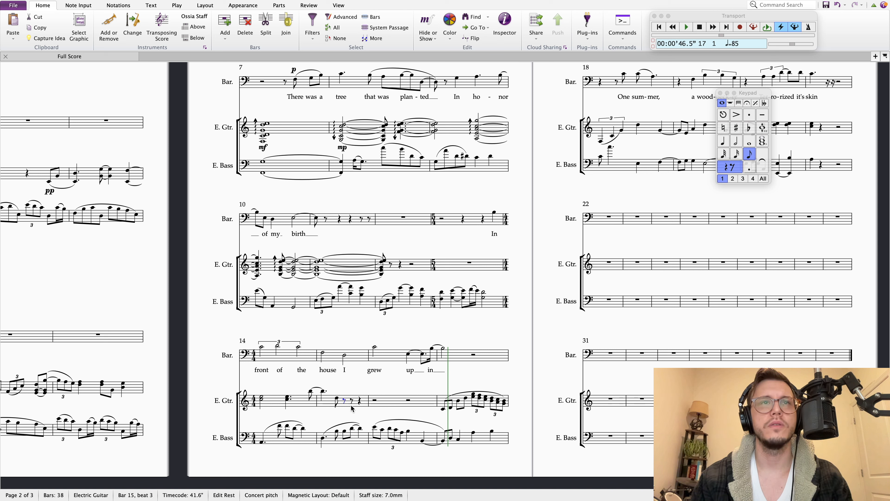
Play the score back from beat 1 of bar 14 to check the new Electric Guitar line
{"action": "left_click", "coordinate": [261, 401]}
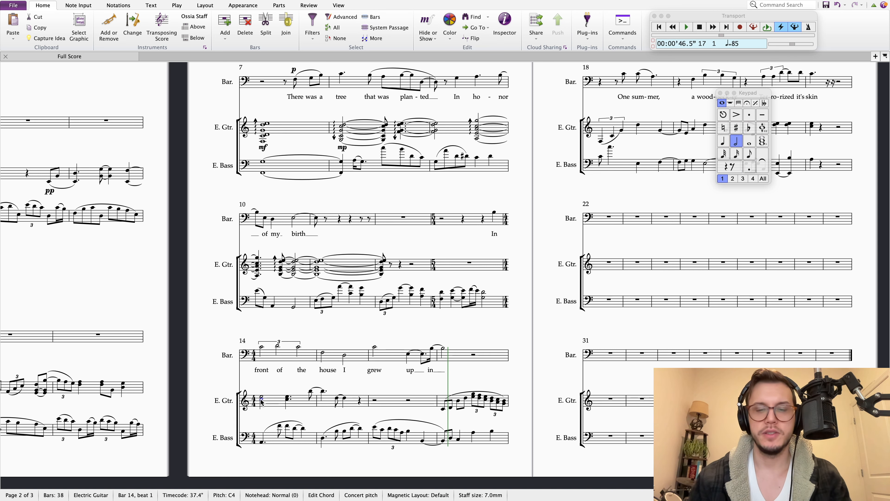
{"action": "key", "text": "p"}
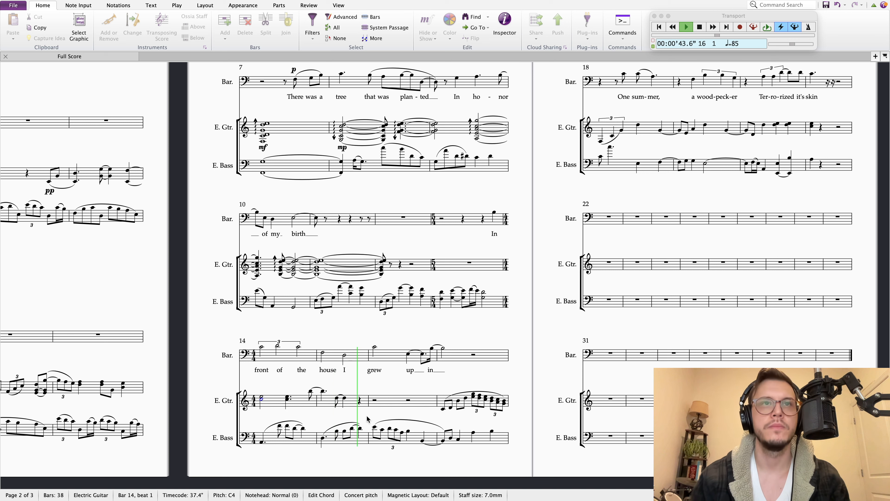
{"action": "key", "text": "space"}
Lengthen the tied Electric Guitar D4 on beat 3 of bar 15 to a dotted quarter, and audition the notes before it
{"action": "left_click", "coordinate": [344, 398]}
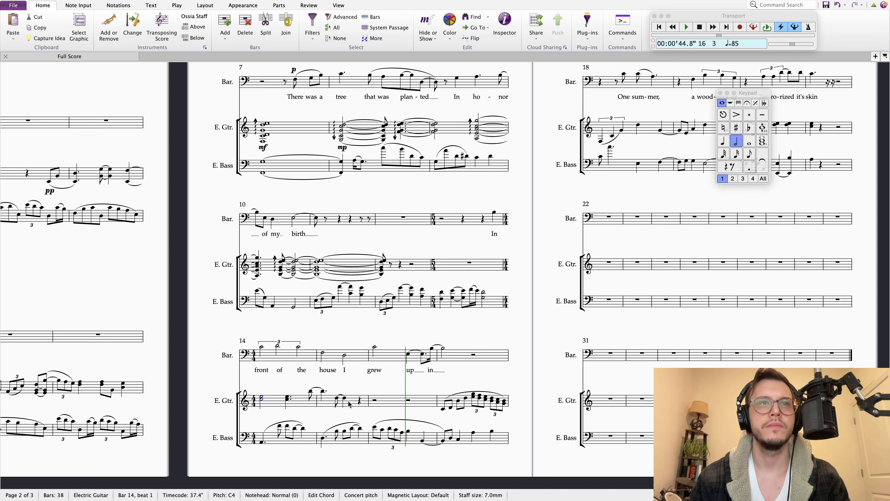
{"action": "left_click", "coordinate": [749, 167]}
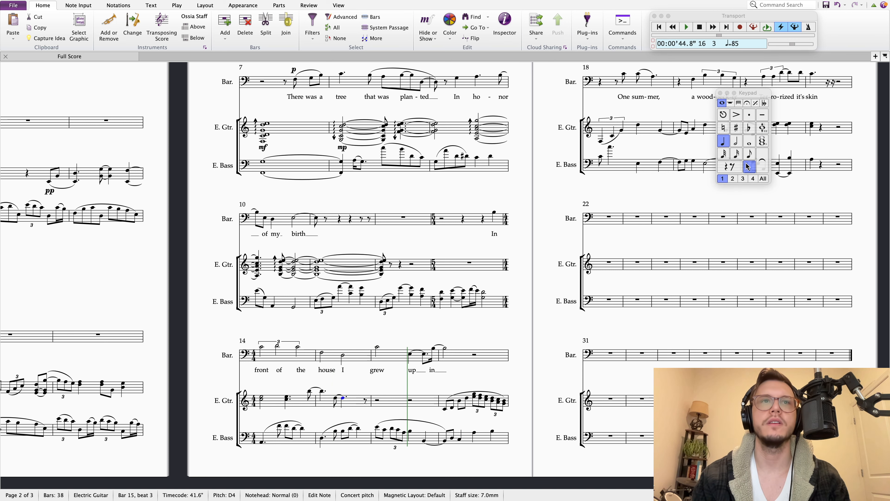
{"action": "left_click", "coordinate": [322, 392]}
{"action": "left_click", "coordinate": [336, 399]}
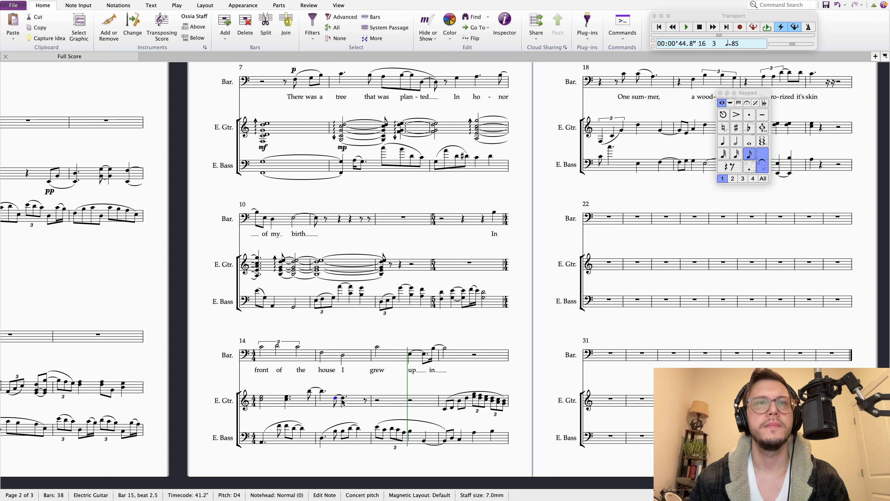
Add an Electric Guitar eighth-note G4 on beat 4.5 of bar 15, tied to an eighth-note G4 on beat 1 of bar 16
{"action": "left_click", "coordinate": [366, 400]}
{"action": "key", "text": "d"}
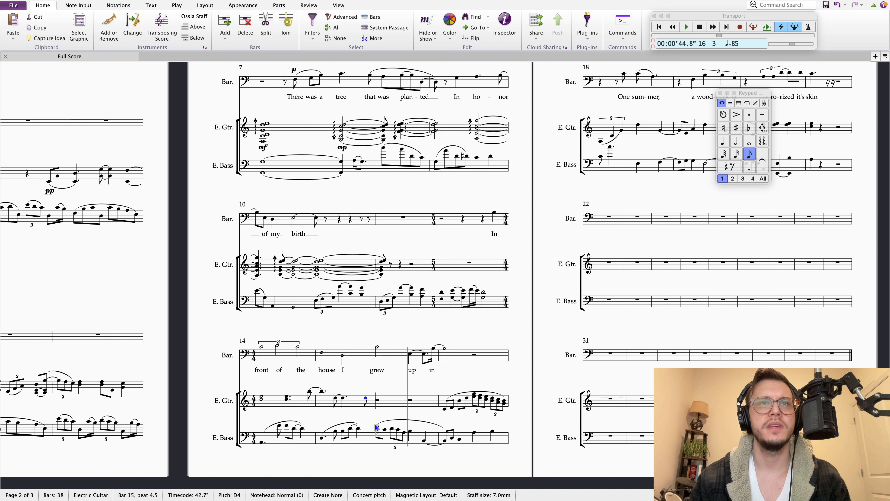
{"action": "key", "text": "Up"}
{"action": "key", "text": "Up"}
{"action": "key", "text": "Up"}
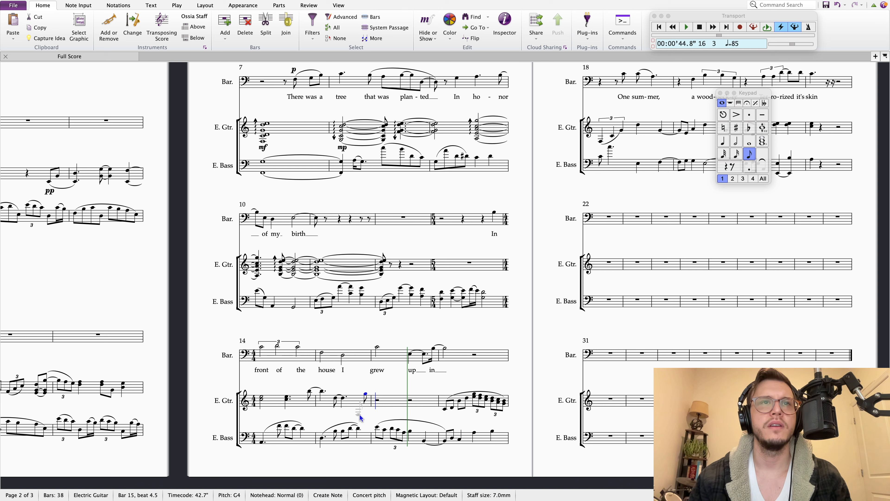
{"action": "key", "text": "Escape"}
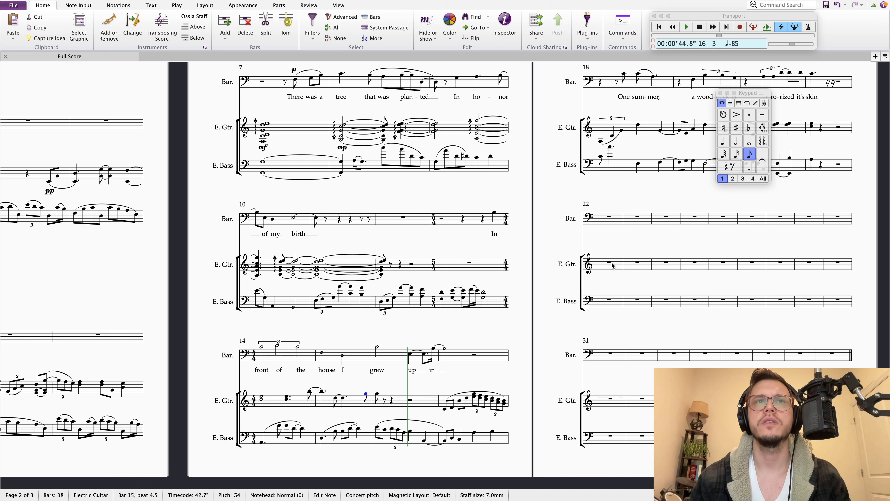
{"action": "left_click", "coordinate": [762, 161]}
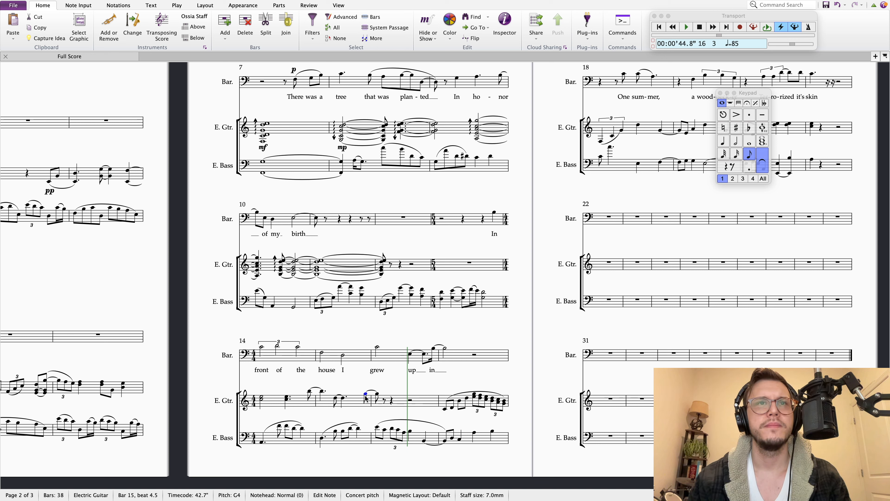
Add an E4 a third below both tied Electric Guitar G4 notes across bars 15 and 16
{"action": "key", "text": "6"}
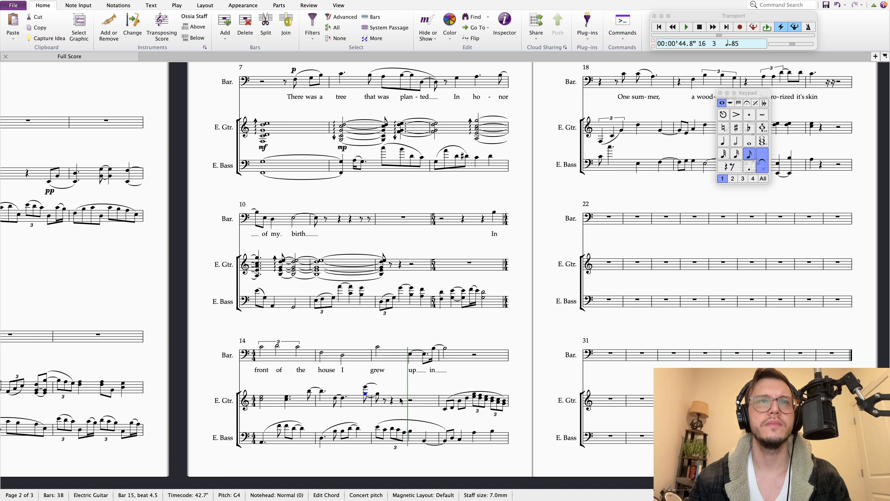
{"action": "key", "text": "super+z"}
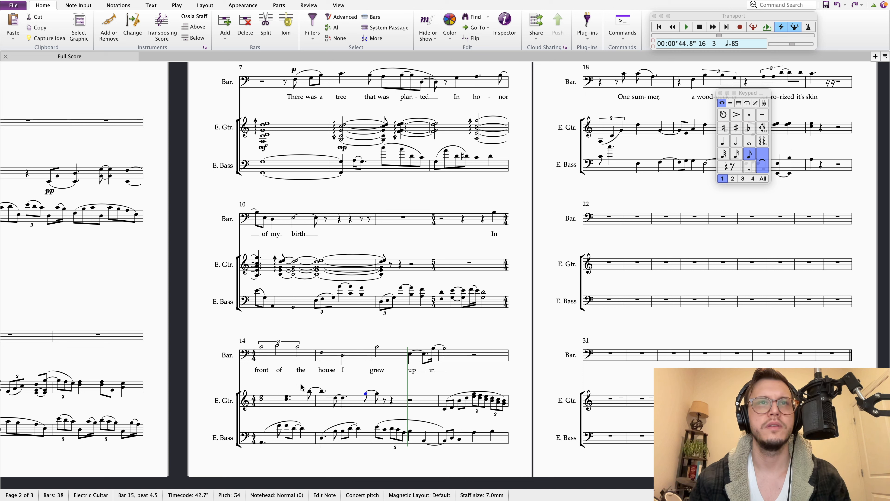
{"action": "key", "text": "shift+3"}
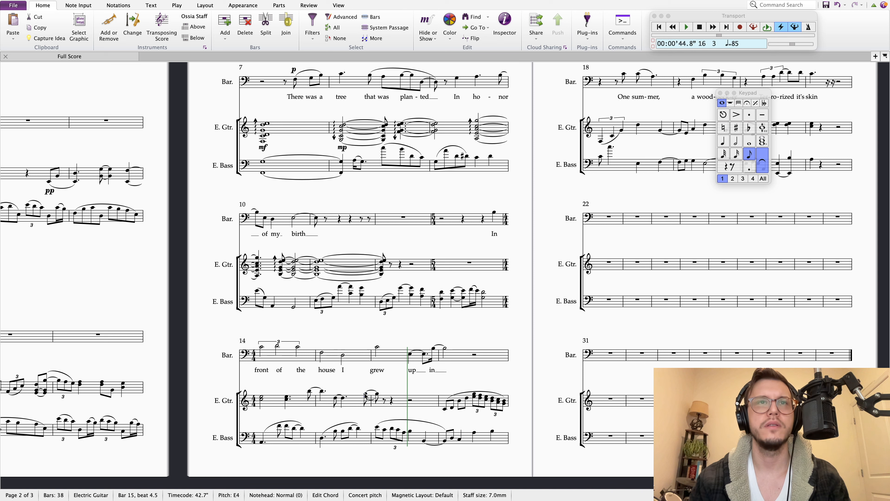
{"action": "key", "text": "Right"}
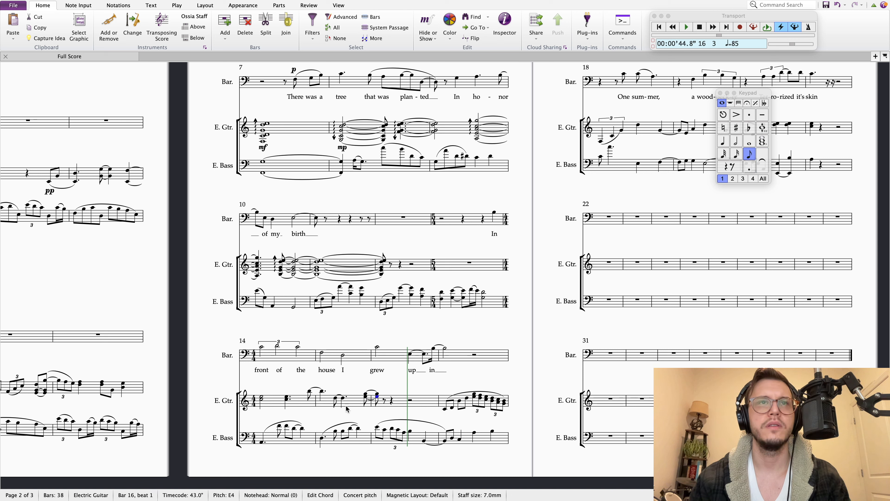
Add a harmony note to the tied Electric Guitar B4 across bars 14 and 15, and an F4 above the tied D4 in bar 15
{"action": "left_click", "coordinate": [309, 392]}
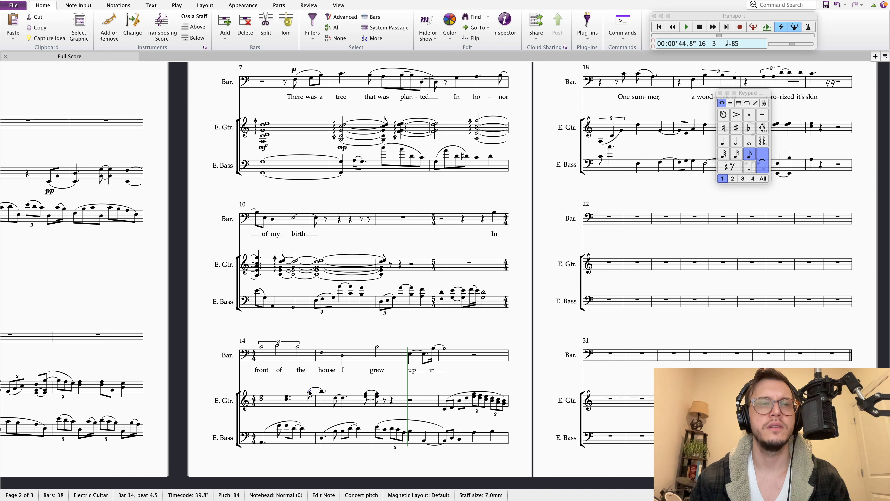
{"action": "left_click", "coordinate": [322, 392]}
{"action": "left_click", "coordinate": [335, 398]}
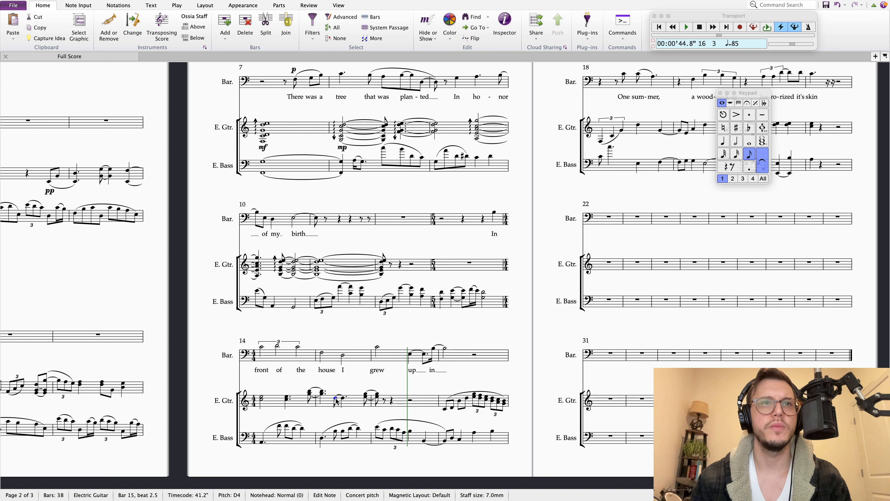
{"action": "key", "text": "Right"}
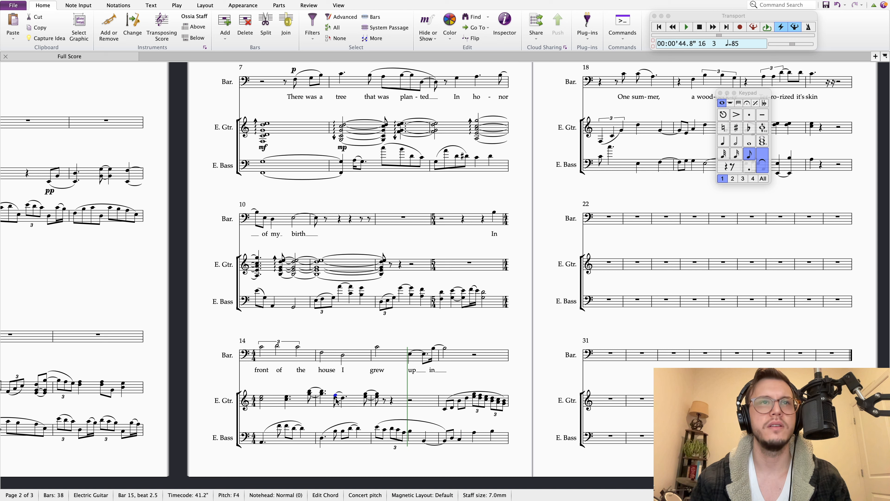
Revoice the Electric Guitar chords on beats 1 and 3 of bar 14, trying the beat 1 chord an octave lower as C3 and E3
{"action": "left_click", "coordinate": [262, 401]}
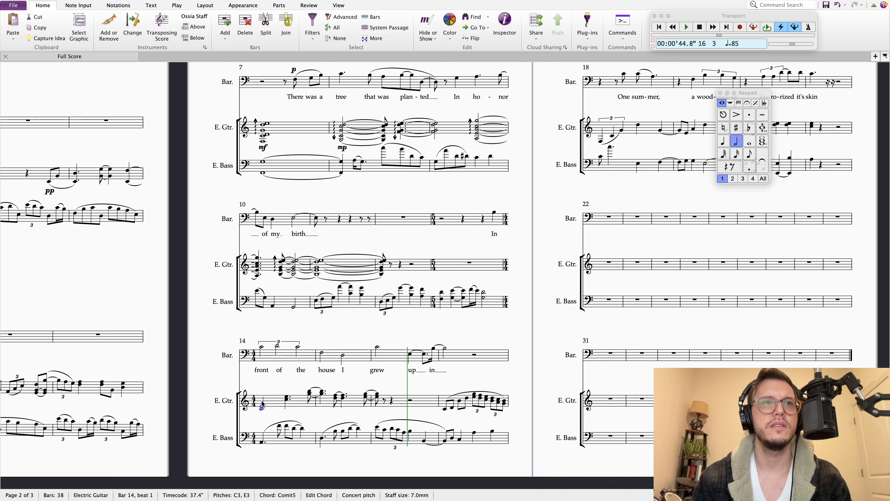
{"action": "key", "text": "Right"}
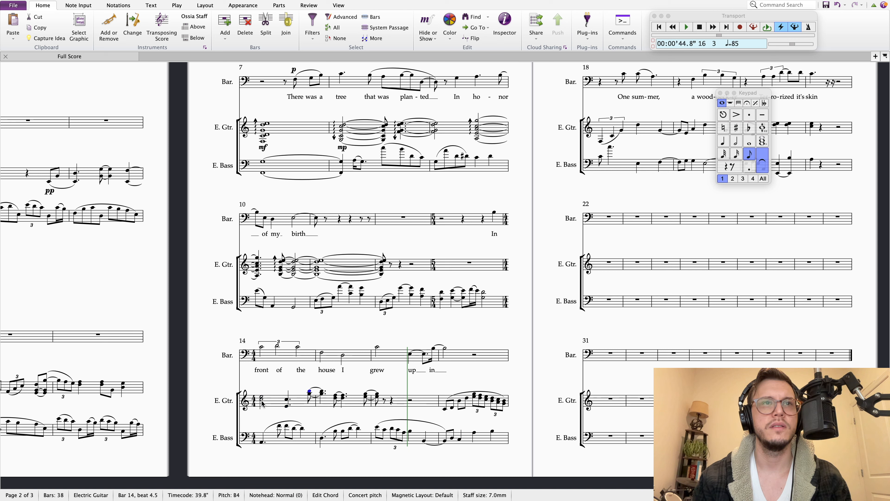
{"action": "key", "text": "Left"}
{"action": "key", "text": "Right"}
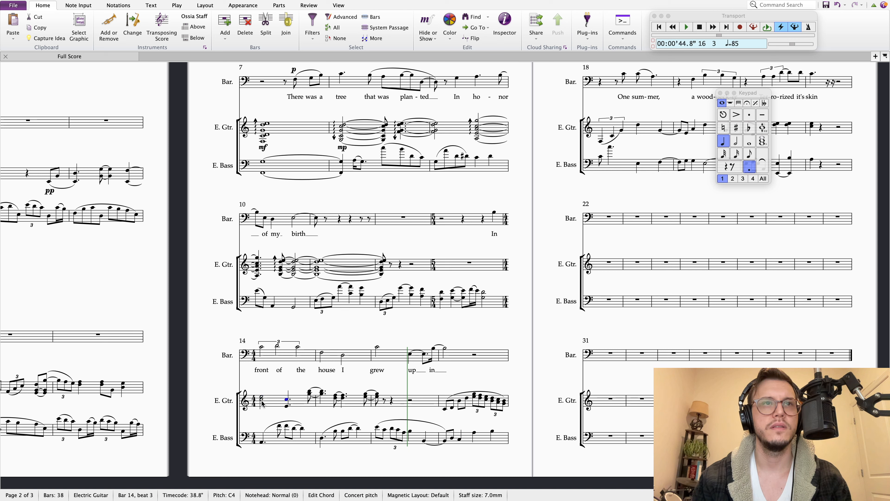
Drop one note of each of the electric guitar's eighth-note chords in bars 14 and 15 by an octave
{"action": "key", "text": "Right"}
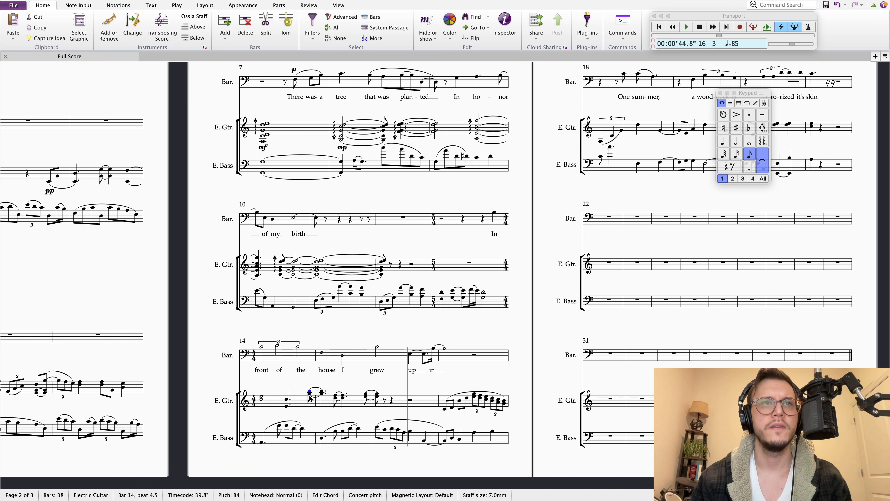
{"action": "key", "text": "ctrl+Down"}
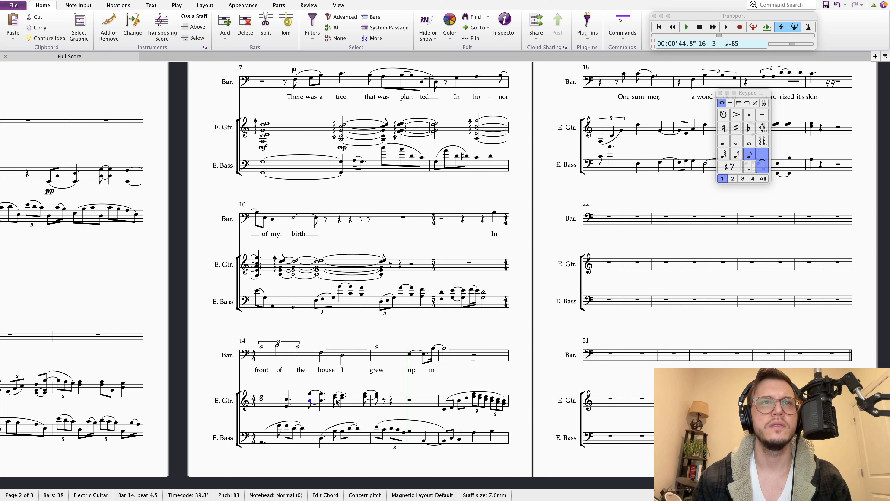
{"action": "key", "text": "ctrl+Down"}
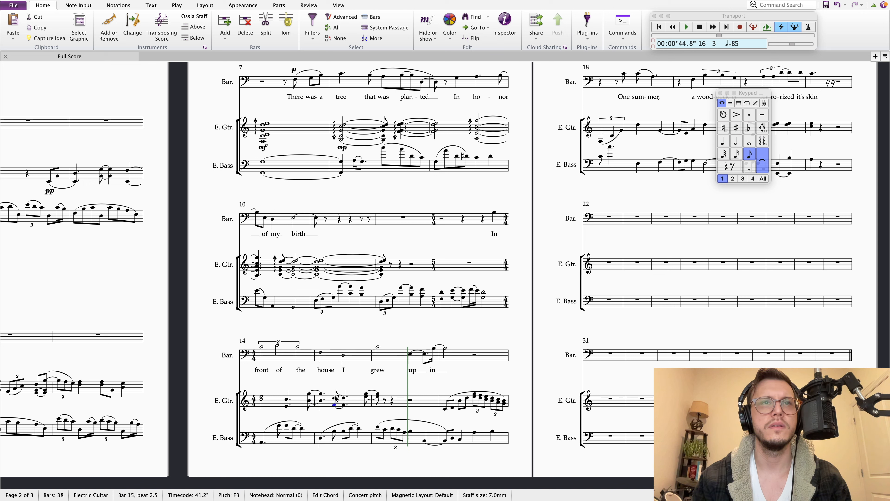
{"action": "left_click", "coordinate": [367, 396]}
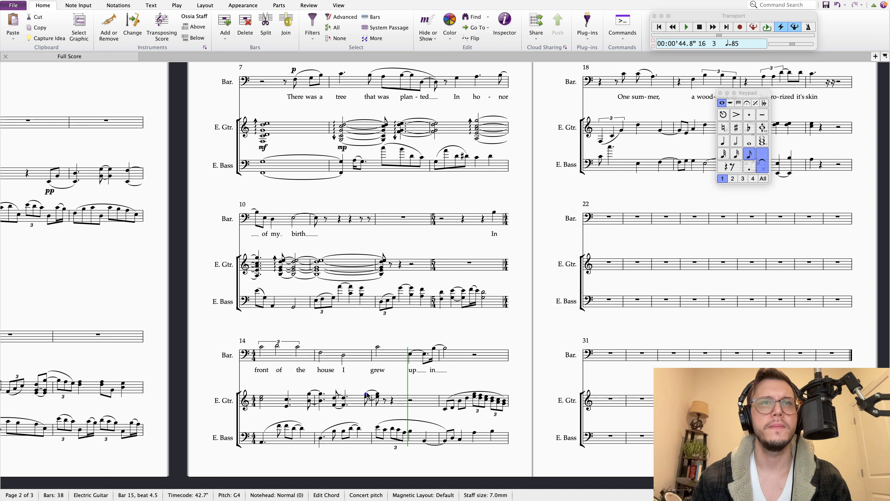
Play back the score from the electric guitar's first chord in bar 14, and stop in bar 19
{"action": "left_click", "coordinate": [261, 399]}
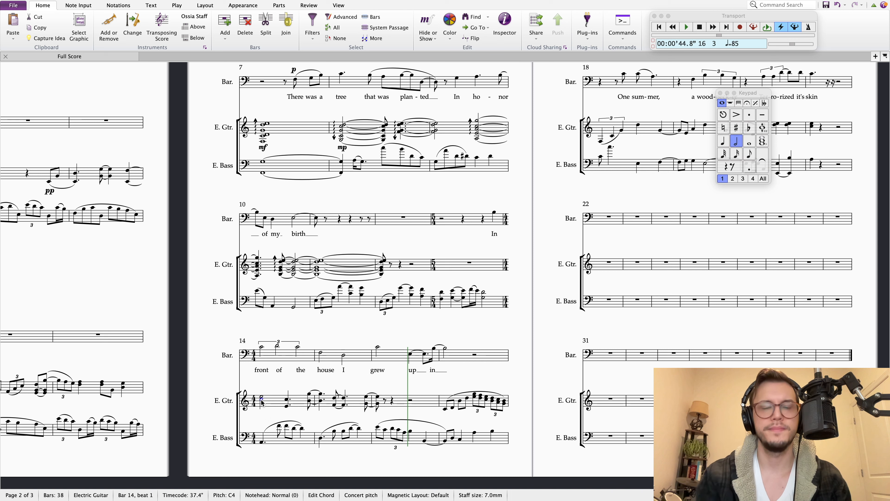
{"action": "key", "text": "p"}
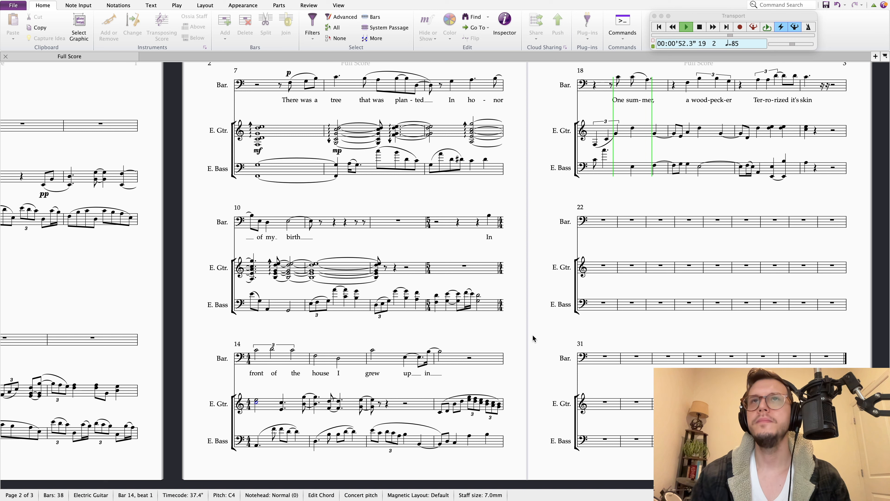
{"action": "key", "text": "space"}
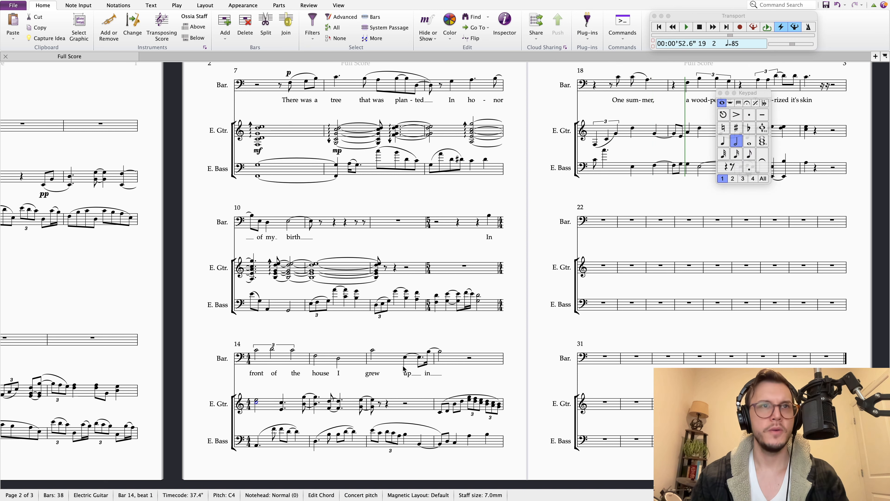
Play back the score from the electric bass's first note in bar 18, and stop in bar 21
{"action": "left_click_drag", "start_coordinate": [210, 387], "coordinate": [207, 386]}
{"action": "left_click_drag", "start_coordinate": [209, 390], "coordinate": [222, 391]}
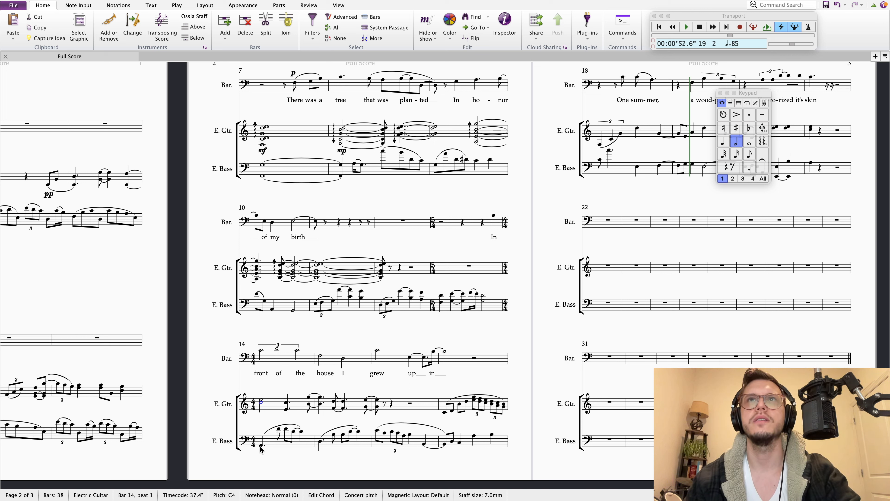
{"action": "left_click", "coordinate": [599, 162]}
{"action": "key", "text": "space"}
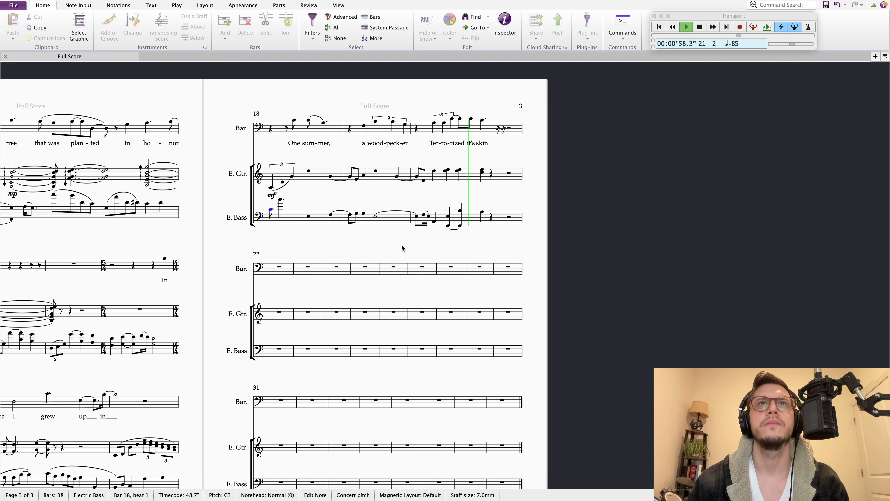
{"action": "key", "text": "space"}
{"action": "left_click_drag", "start_coordinate": [406, 244], "coordinate": [376, 245]}
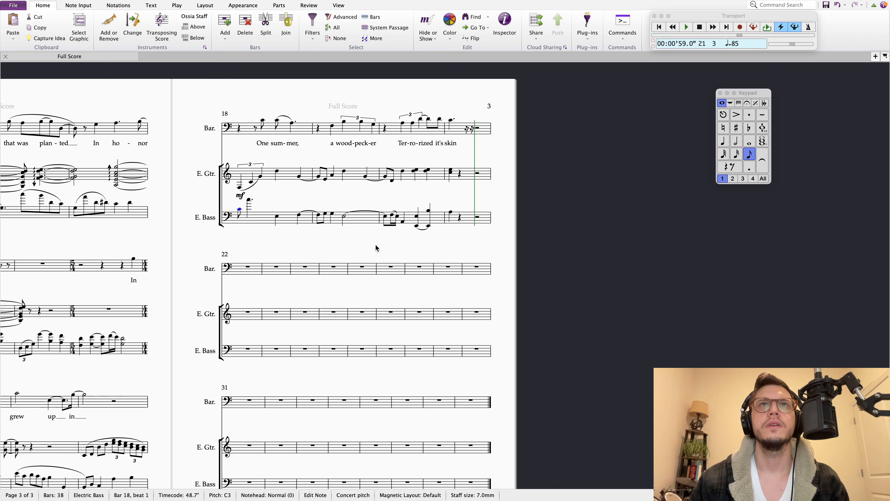
Switch to the Lessons from a Bradford Pear document, check the lyric after "Terrorized its skin", and return to the score in Sibelius
{"action": "key", "text": "ctrl+Right"}
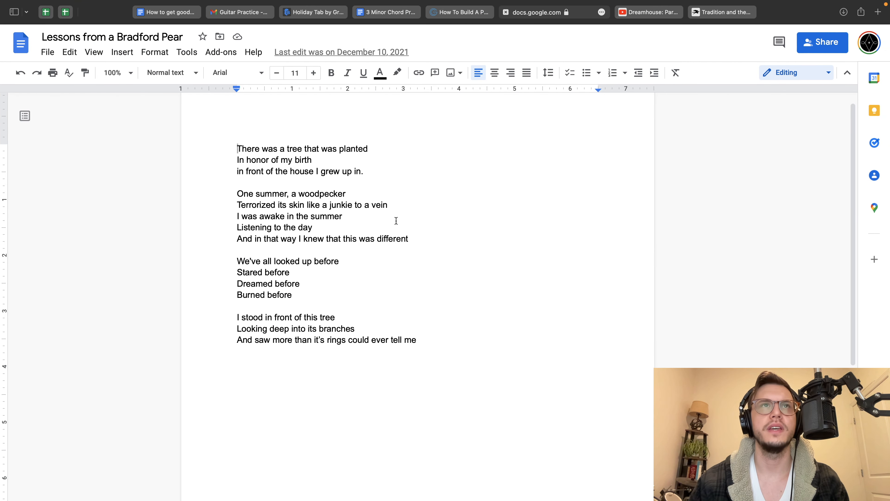
{"action": "key", "text": "ctrl+Left"}
{"action": "key", "text": "ctrl+Left"}
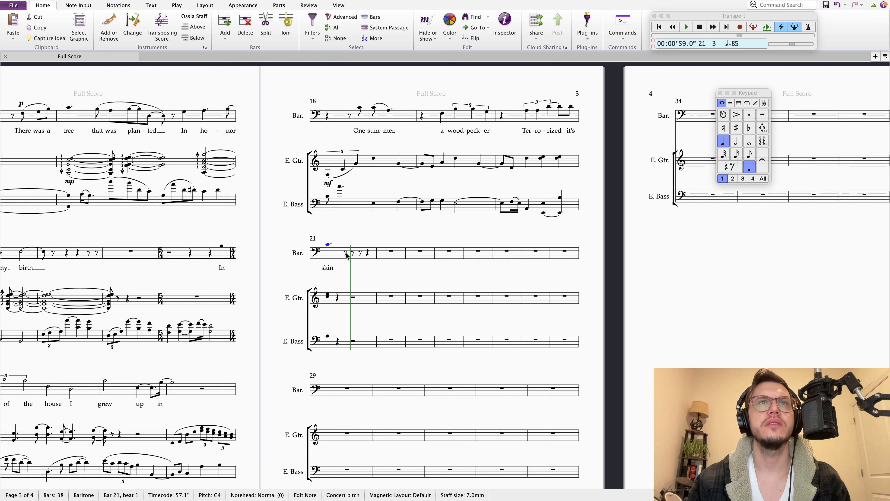
Check the baritone rests in bar 21 and play back the score from the note on "skin"
{"action": "left_click", "coordinate": [360, 252]}
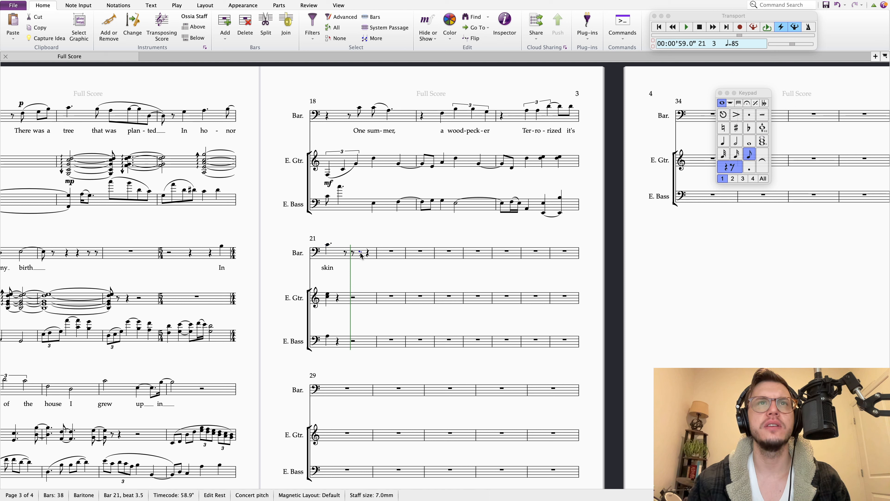
{"action": "left_click", "coordinate": [352, 252]}
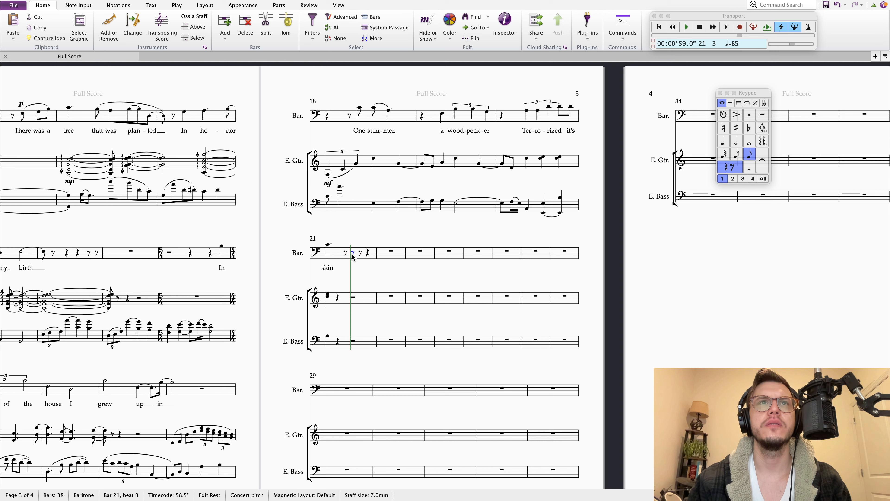
{"action": "left_click", "coordinate": [329, 246]}
{"action": "key", "text": "p"}
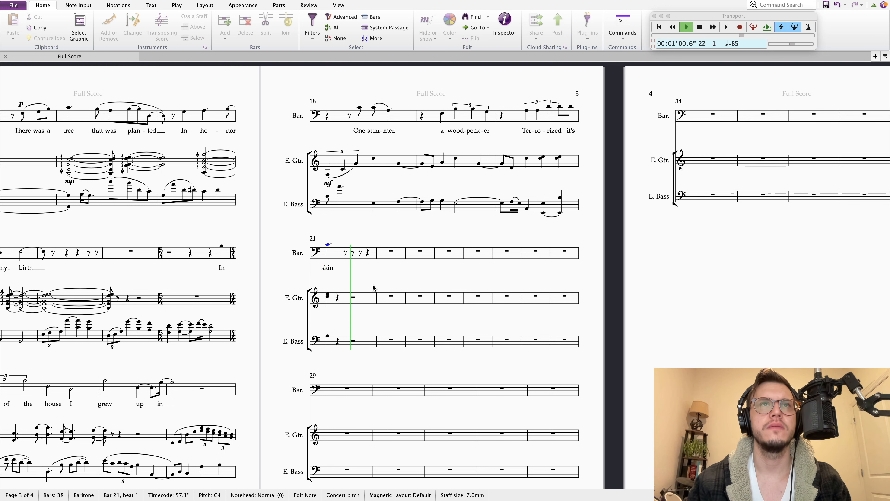
{"action": "key", "text": "space"}
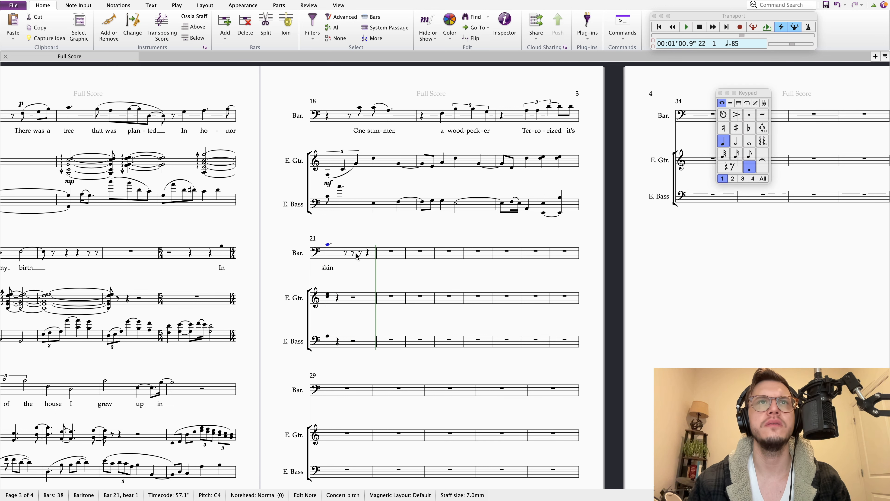
Enter an eighth-note C4 in the baritone at bar 21, beat 2.5
{"action": "double_click", "coordinate": [356, 256]}
{"action": "left_click", "coordinate": [352, 255]}
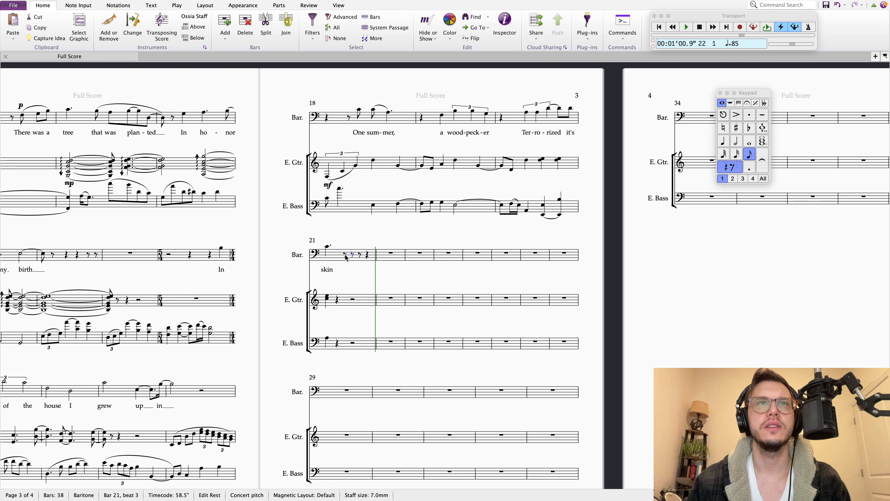
{"action": "key", "text": "l"}
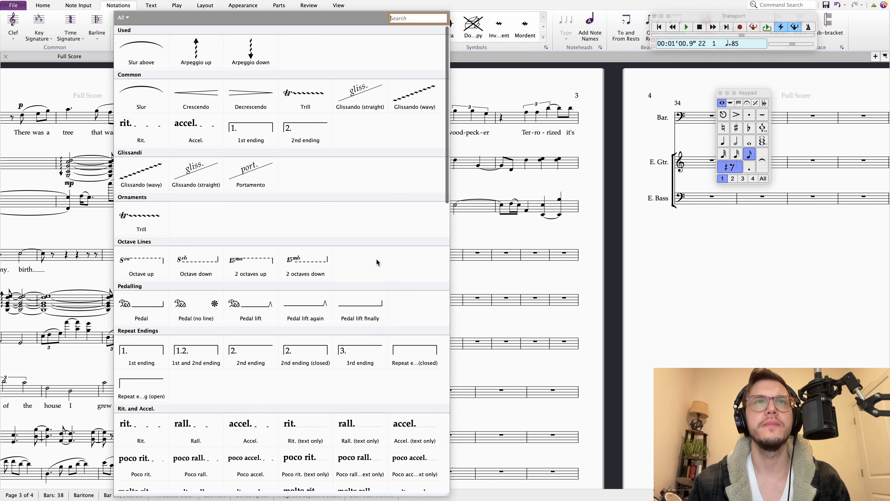
{"action": "key", "text": "Escape"}
{"action": "key", "text": "d"}
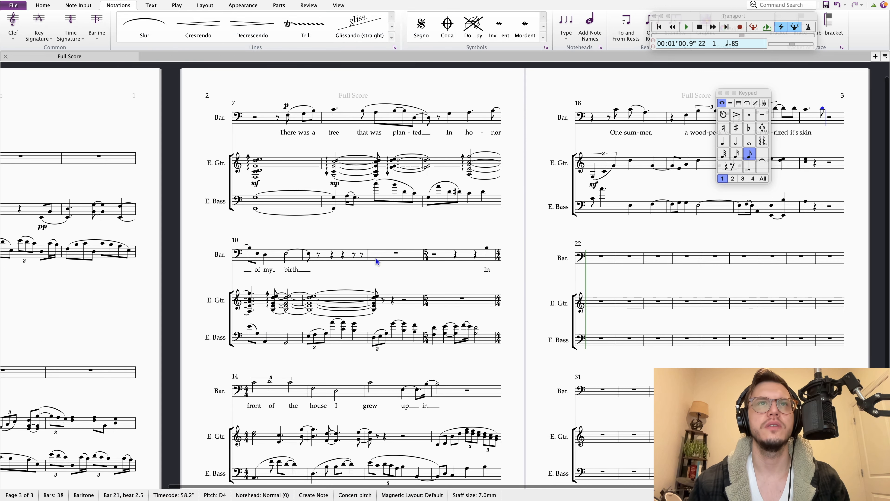
{"action": "key", "text": "Down"}
{"action": "key", "text": "Escape"}
Repeat the baritone's eighth-note C4 three times, filling beats 3, 3.5 and 4 of bar 21
{"action": "left_click_drag", "start_coordinate": [639, 235], "coordinate": [331, 267]}
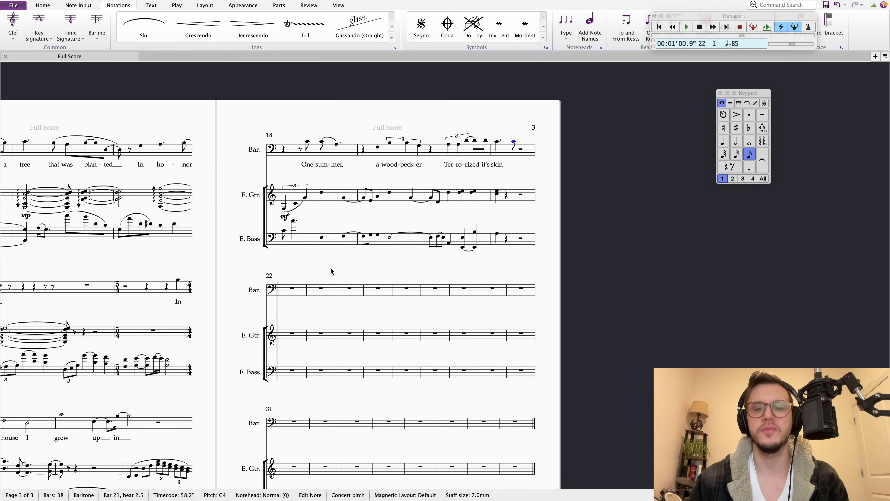
{"action": "key", "text": "super+equal"}
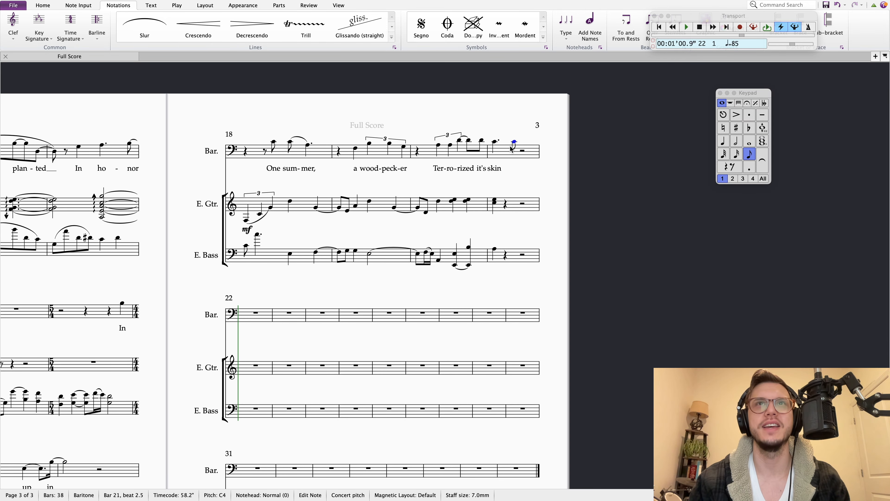
{"action": "left_click", "coordinate": [496, 141]}
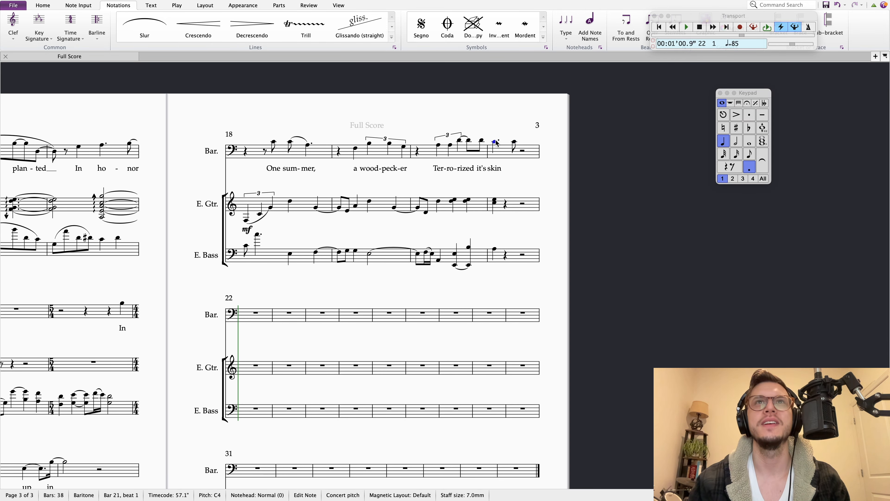
{"action": "left_click", "coordinate": [514, 142]}
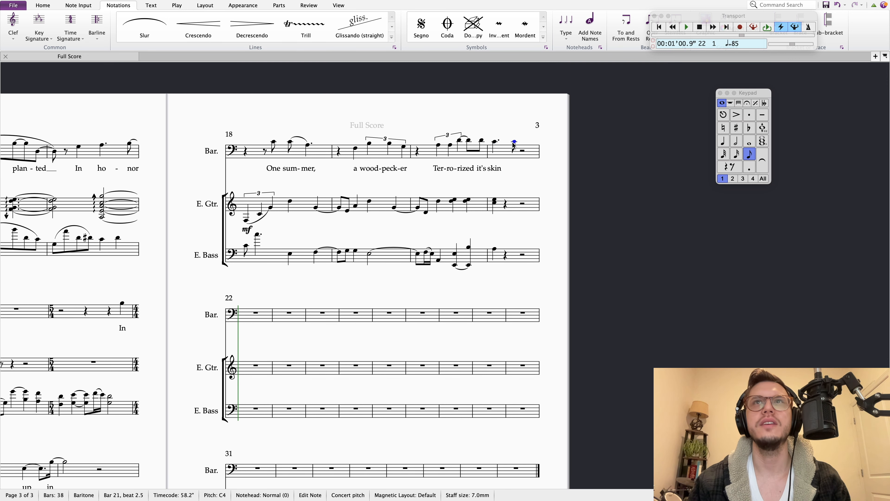
{"action": "key", "text": "r"}
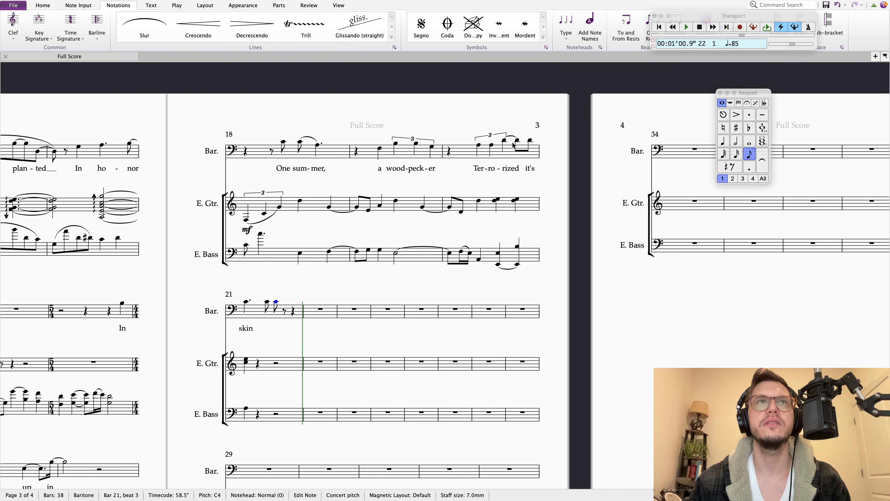
{"action": "key", "text": "Left"}
{"action": "key", "text": "Right"}
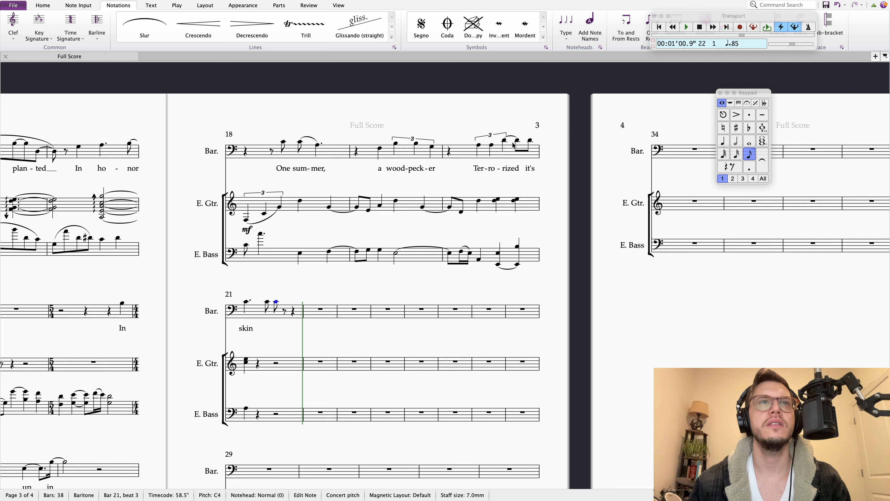
{"action": "key", "text": "r"}
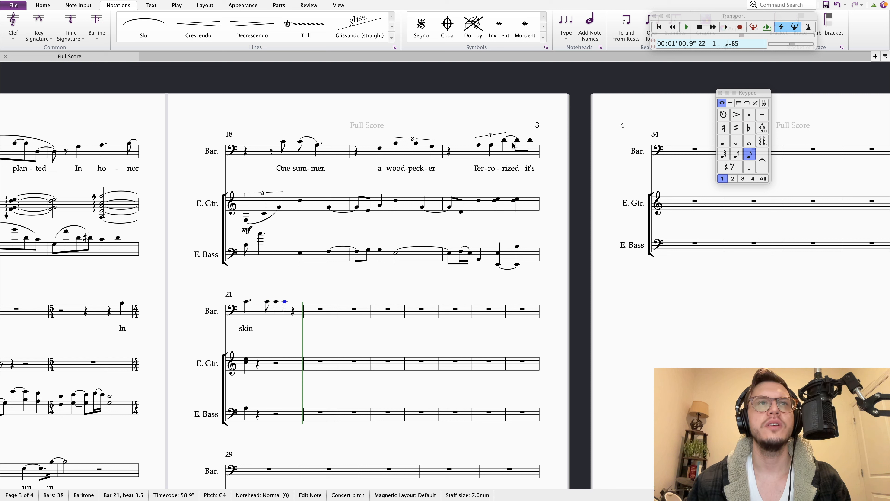
{"action": "key", "text": "r"}
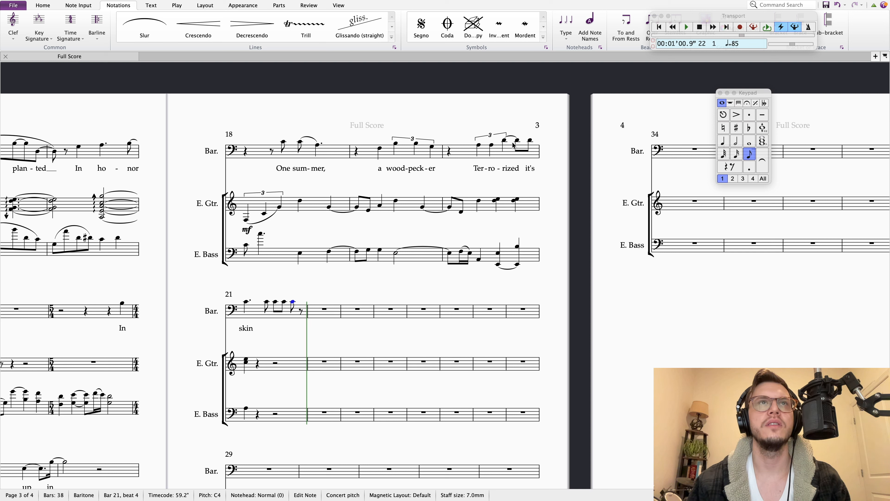
Change the baritone note on beat 4 of bar 21 to a quarter-note A3 and slur the preceding C4 to it
{"action": "key", "text": "Down"}
{"action": "key", "text": "Down"}
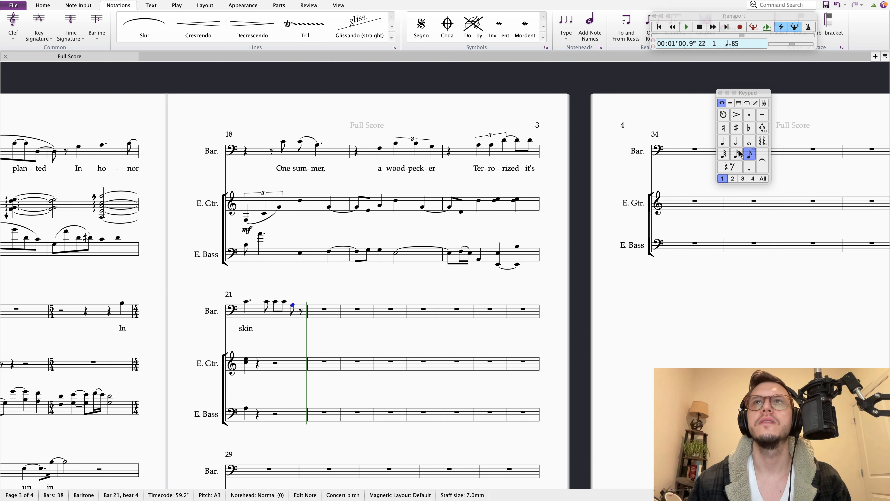
{"action": "left_click", "coordinate": [724, 142]}
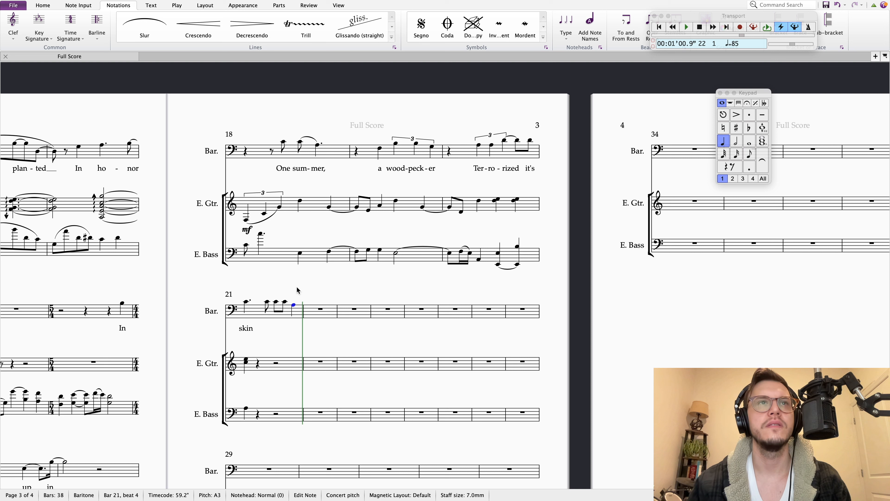
{"action": "left_click", "coordinate": [284, 302]}
{"action": "key", "text": "s"}
{"action": "key", "text": "Escape"}
Add the lyrics "like a jun-kie" after "skin" under the baritone notes in bar 21
{"action": "double_click", "coordinate": [251, 331]}
{"action": "type", "text": "like a ju"}
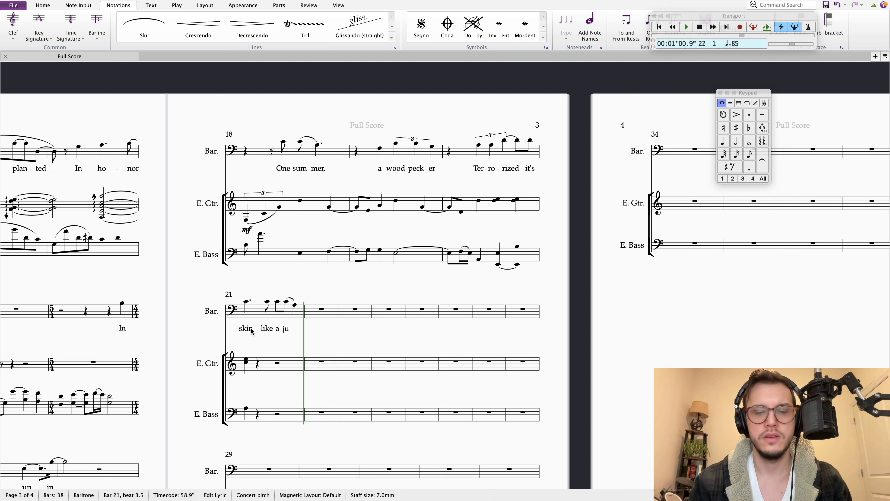
{"action": "type", "text": "n-kie"}
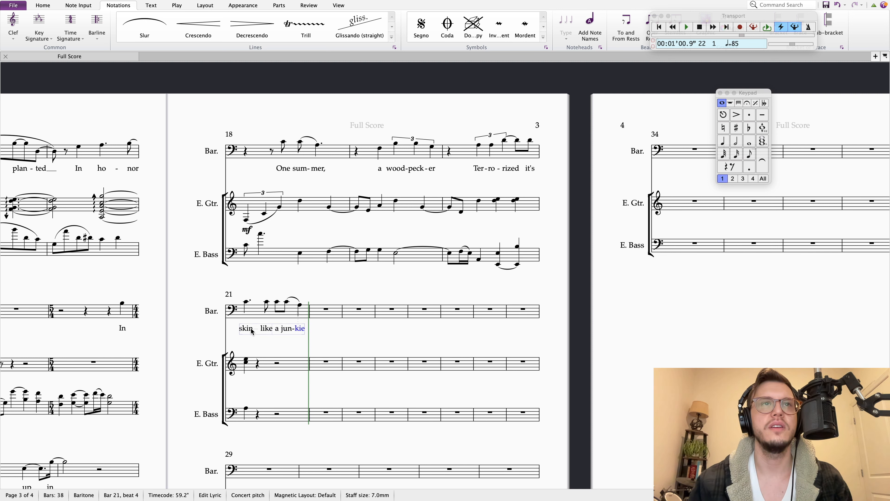
{"action": "left_click", "coordinate": [319, 331]}
Add an eighth-note A3 at the start of bar 22 in the baritone and tie the bar 21 A3 to it
{"action": "left_click", "coordinate": [299, 304]}
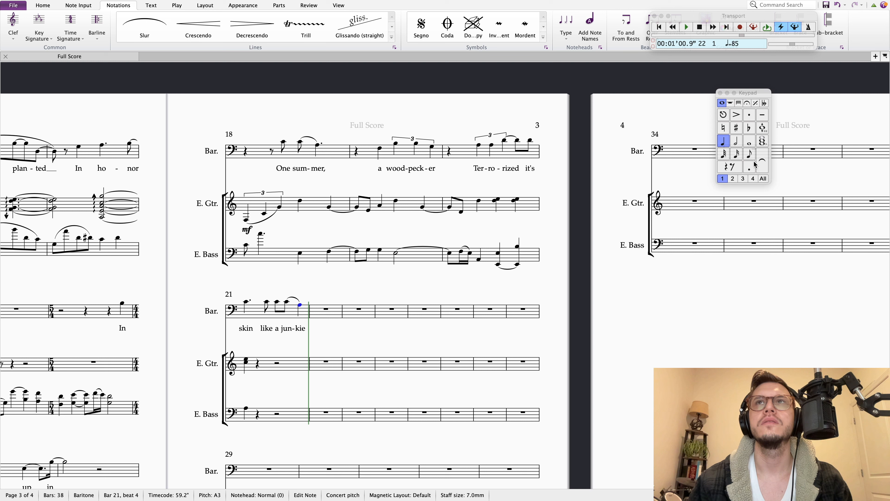
{"action": "key", "text": "a"}
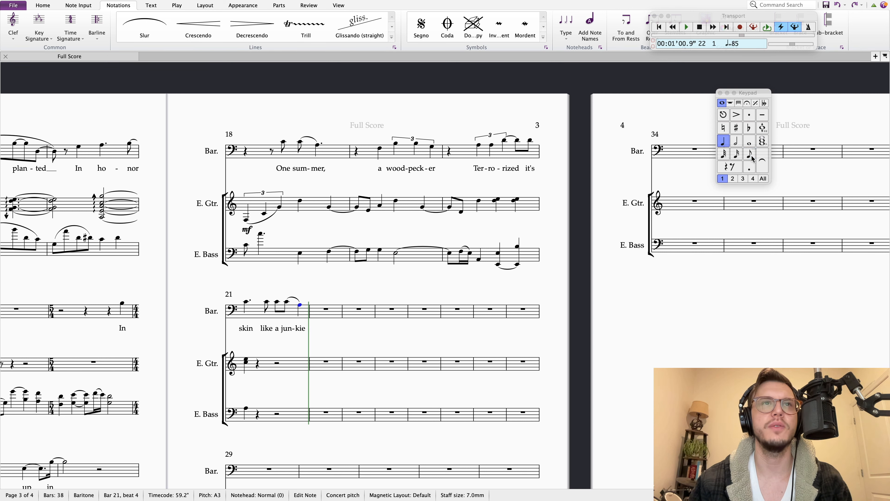
{"action": "left_click", "coordinate": [753, 158]}
{"action": "key", "text": "Left"}
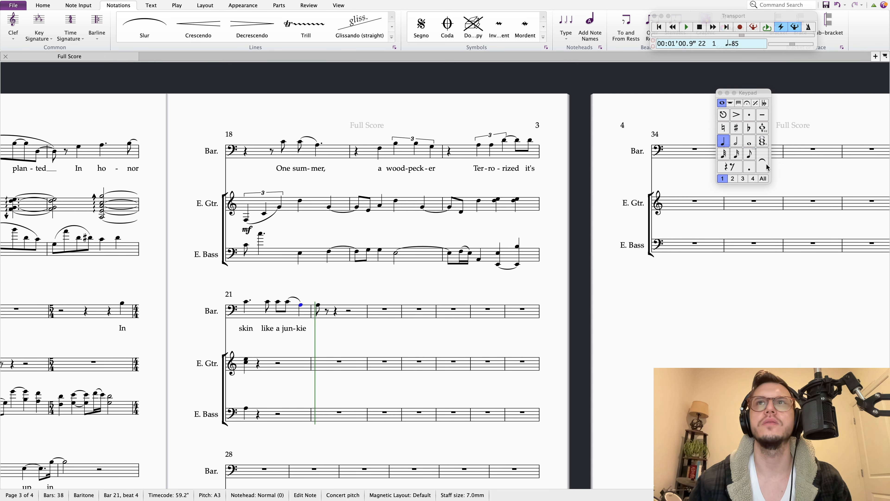
{"action": "left_click", "coordinate": [767, 167]}
{"action": "left_click", "coordinate": [361, 340]}
Extend the lyric "kie" with a melisma line across the tied note in bar 22
{"action": "double_click", "coordinate": [302, 330]}
{"action": "key", "text": "space"}
{"action": "key", "text": "space"}
{"action": "key", "text": "Escape"}
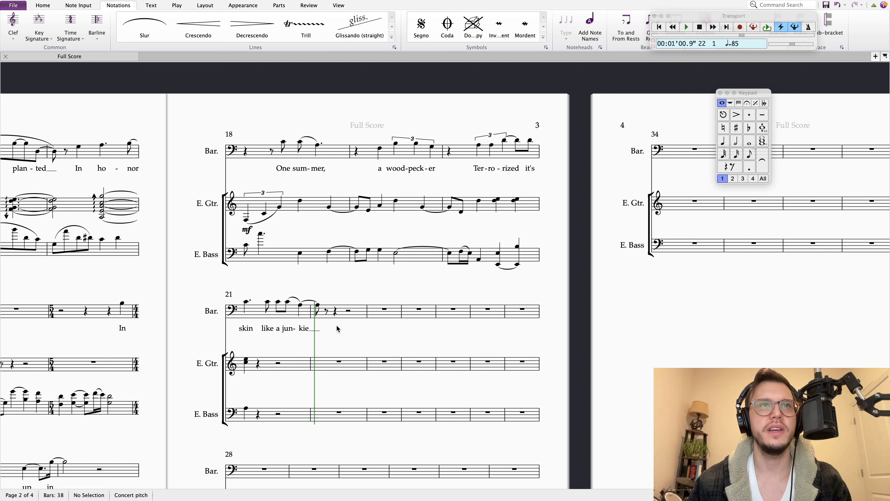
Add eighth notes B3, B3 and A3 after the tied A3 in bar 22 of the baritone
{"action": "left_click", "coordinate": [327, 311]}
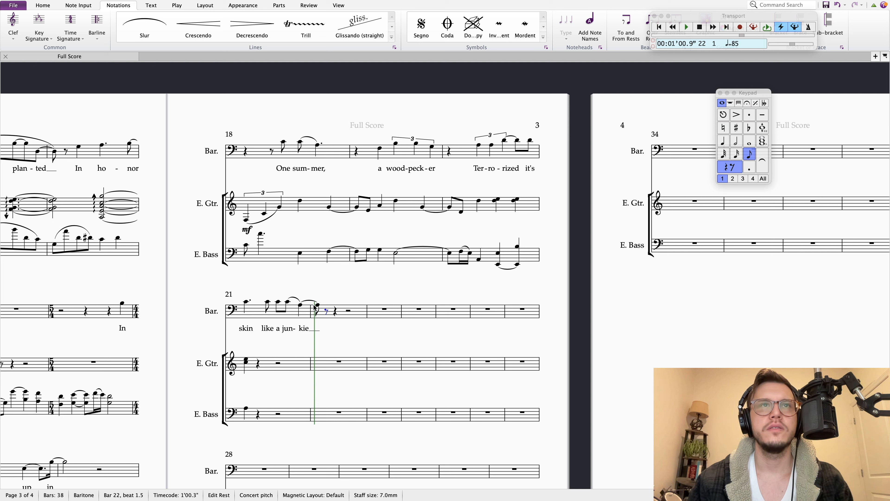
{"action": "left_click", "coordinate": [335, 312]}
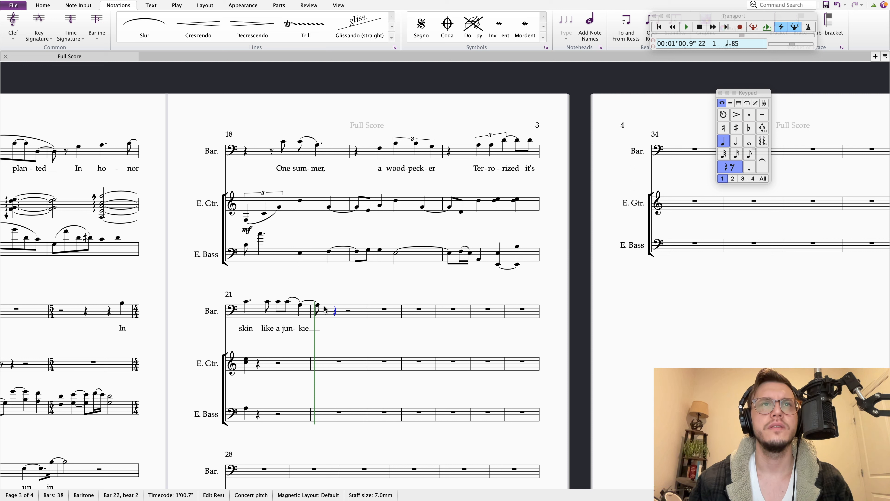
{"action": "left_click", "coordinate": [327, 313]}
{"action": "key", "text": "f"}
{"action": "key", "text": "Up"}
{"action": "key", "text": "Up"}
{"action": "key", "text": "Up"}
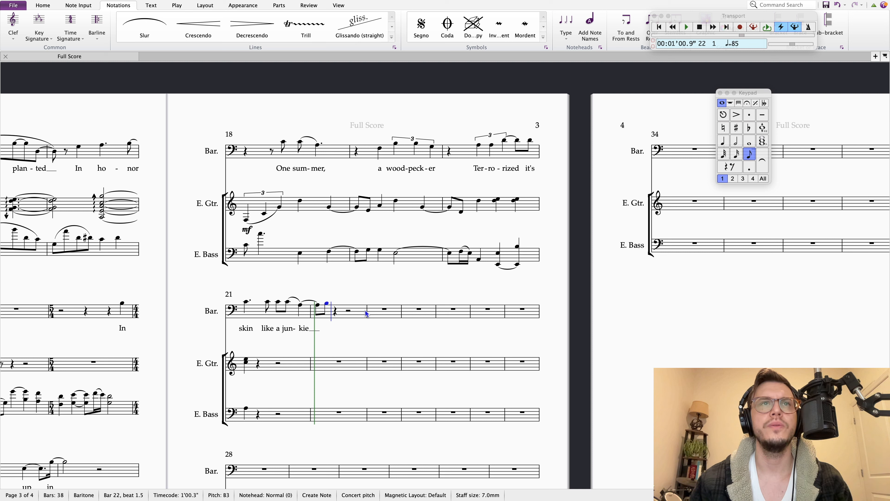
{"action": "key", "text": "b"}
{"action": "key", "text": "b"}
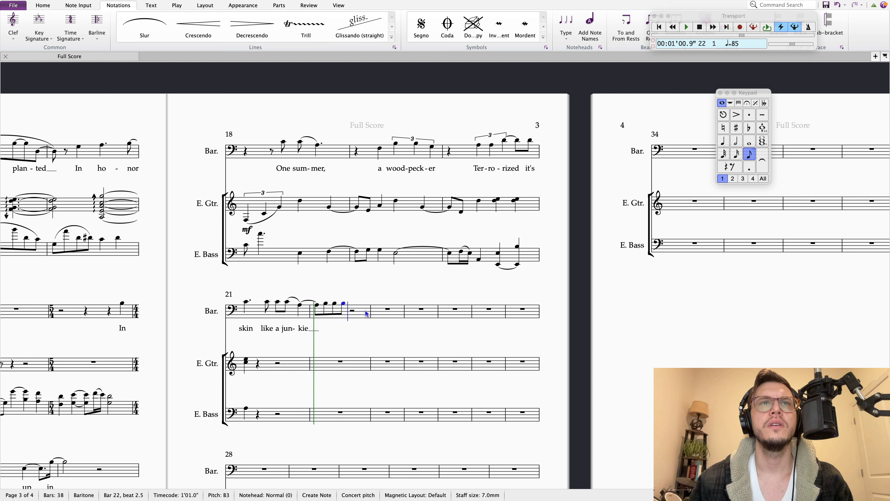
{"action": "key", "text": "Down"}
{"action": "key", "text": "Down"}
{"action": "key", "text": "Down"}
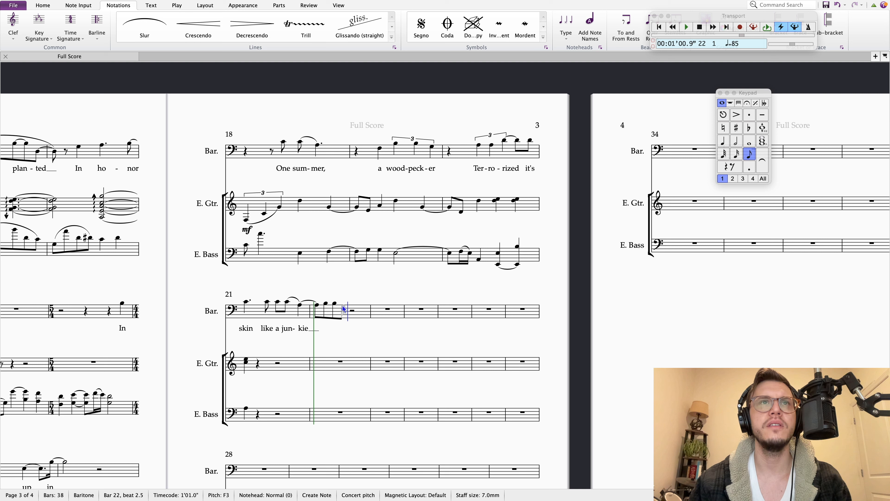
{"action": "key", "text": "Right"}
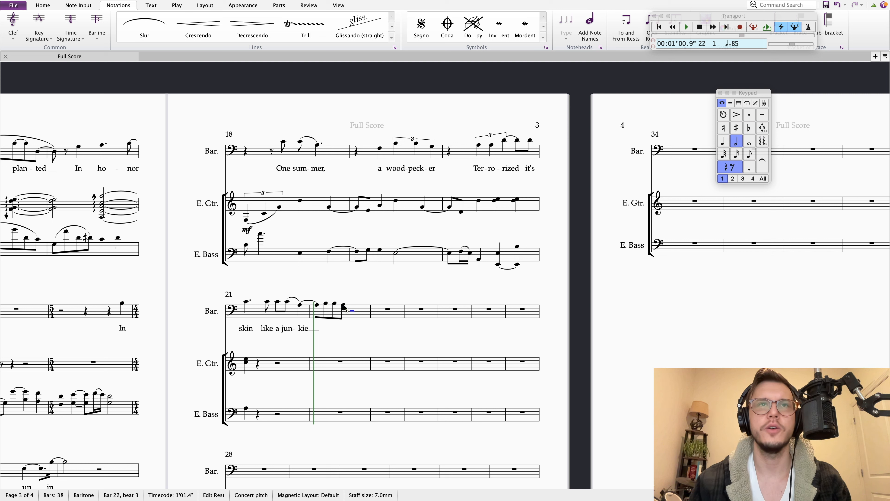
Change the three eighth notes after the tied A3 in baritone bar 22 to D4, D4 and C4
{"action": "key", "text": "Left"}
{"action": "key", "text": "Left"}
{"action": "key", "text": "Left"}
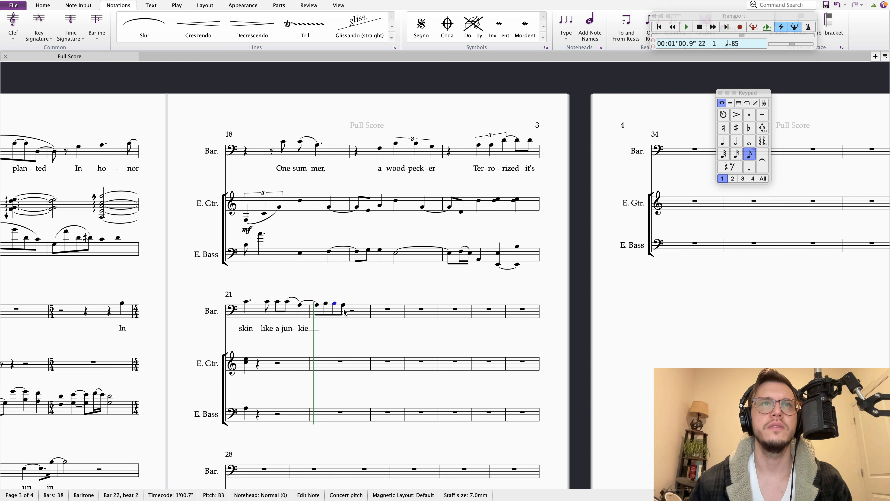
{"action": "key", "text": "Up"}
{"action": "key", "text": "Right"}
{"action": "key", "text": "Right"}
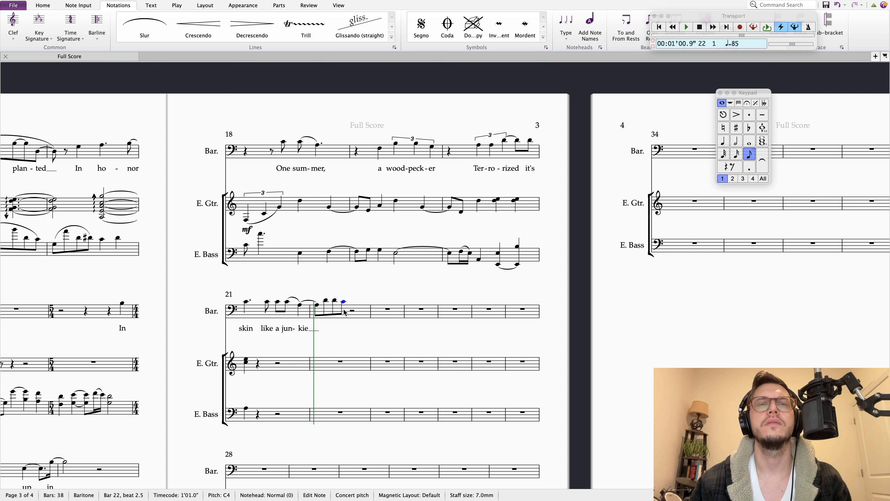
{"action": "key", "text": "Escape"}
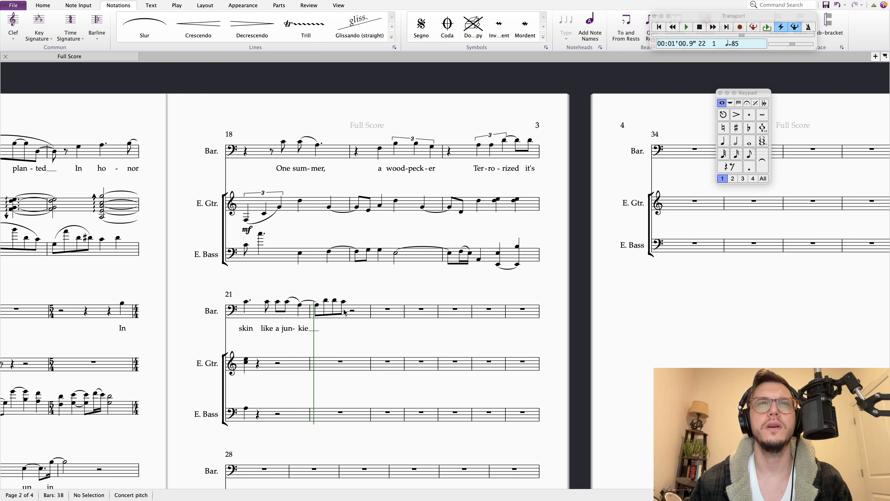
Try B3 as the pitch of the last eighth note on beat 2.5 of baritone bar 22
{"action": "left_click", "coordinate": [344, 303]}
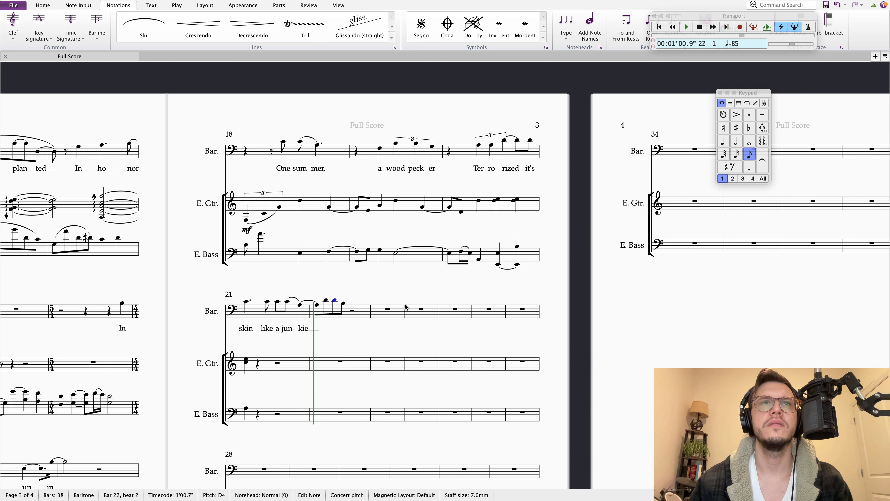
{"action": "key", "text": "Left"}
{"action": "key", "text": "Left"}
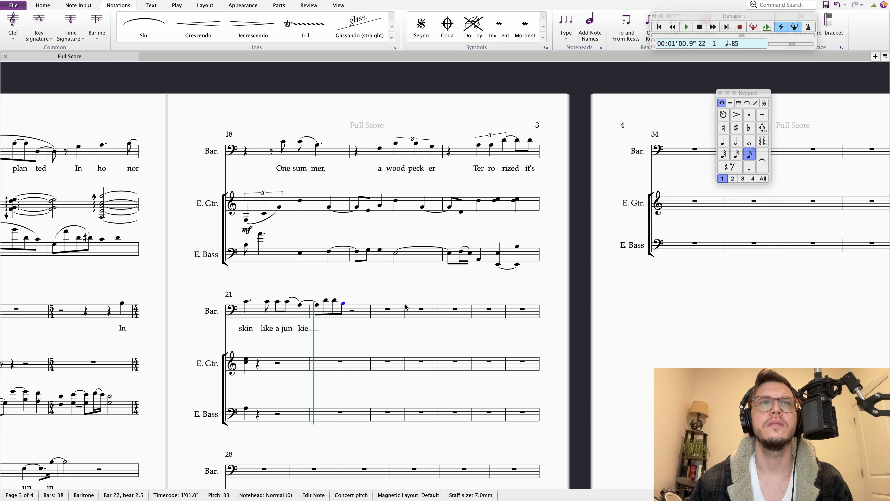
{"action": "key", "text": "Right"}
{"action": "key", "text": "Right"}
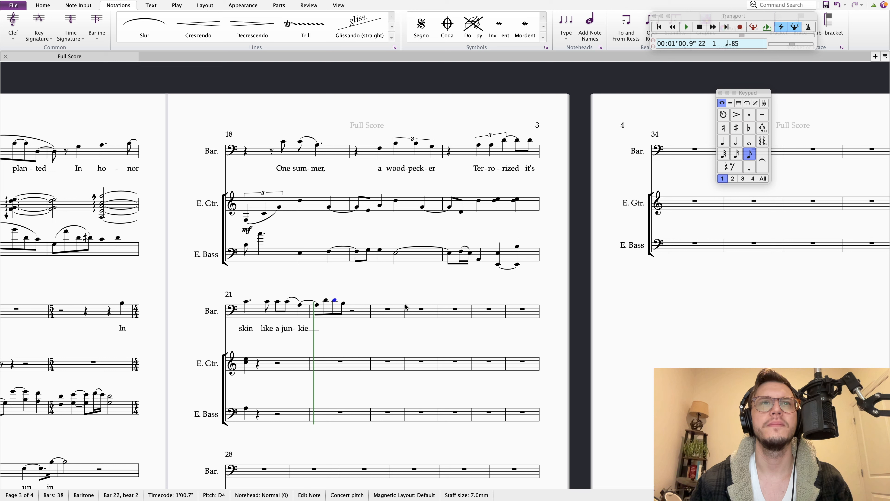
{"action": "key", "text": "Up"}
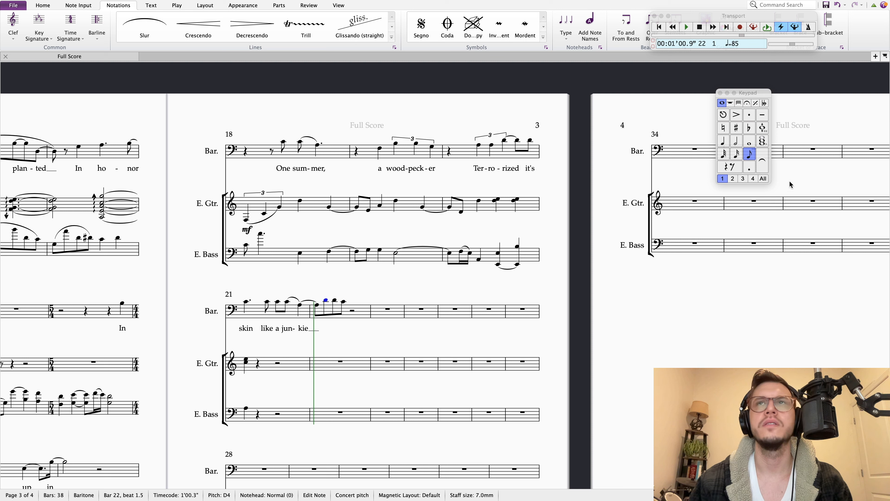
Lengthen the first D4 in baritone bar 22 to a quarter note and add a half-note C4 on beat 3
{"action": "left_click", "coordinate": [722, 142]}
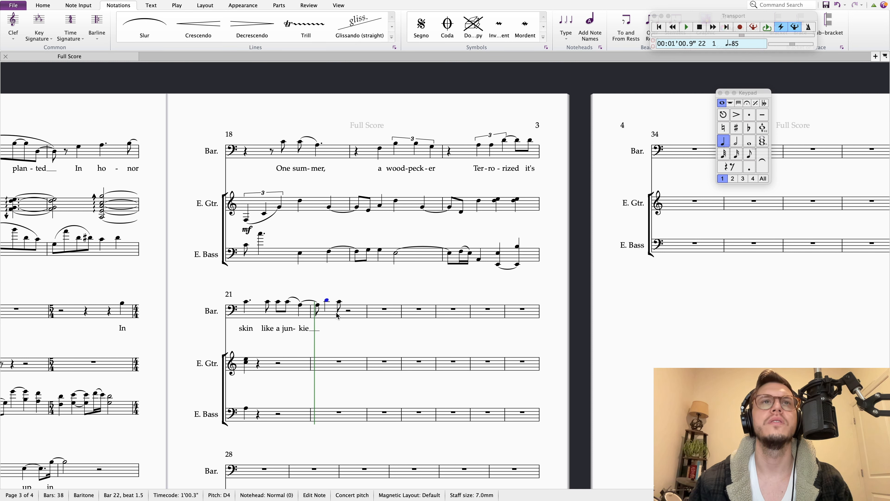
{"action": "left_click", "coordinate": [339, 302]}
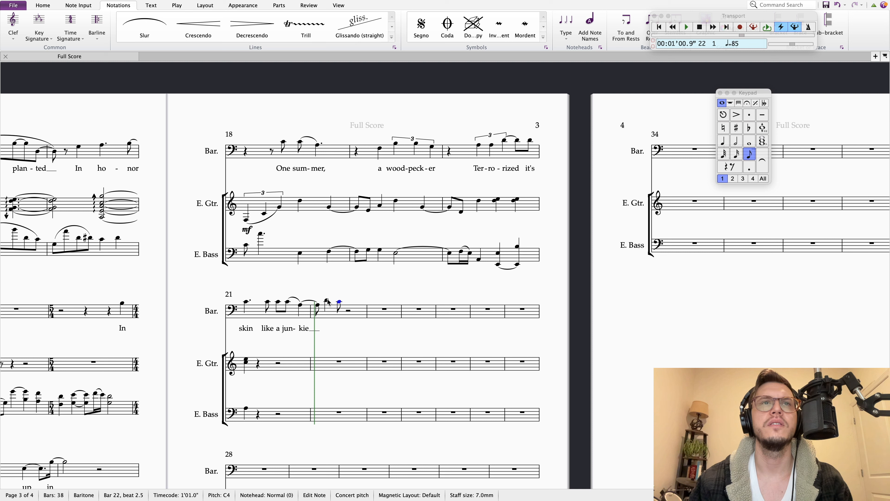
{"action": "left_click", "coordinate": [347, 310]}
{"action": "key", "text": "d"}
{"action": "key", "text": "Down"}
{"action": "key", "text": "Escape"}
Add the lyrics "to a vein" after "kie" under the last three baritone notes in bar 22
{"action": "double_click", "coordinate": [308, 328]}
{"action": "key", "text": "space"}
{"action": "type", "text": "o "}
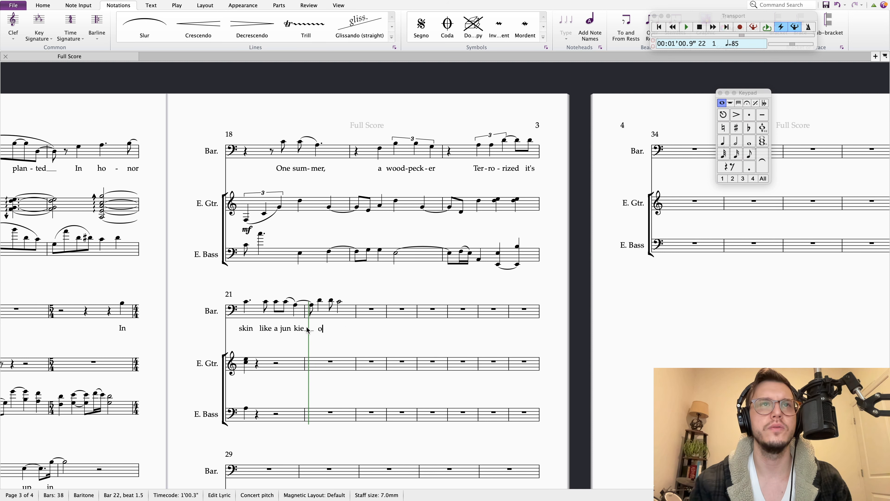
{"action": "type", "text": "a"}
{"action": "key", "text": "space"}
{"action": "type", "text": "vein"}
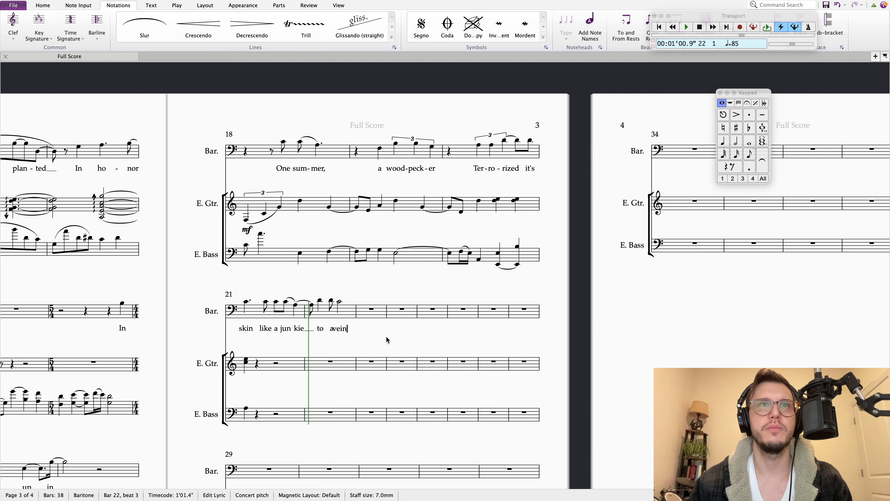
{"action": "key", "text": "Escape"}
{"action": "key", "text": "Escape"}
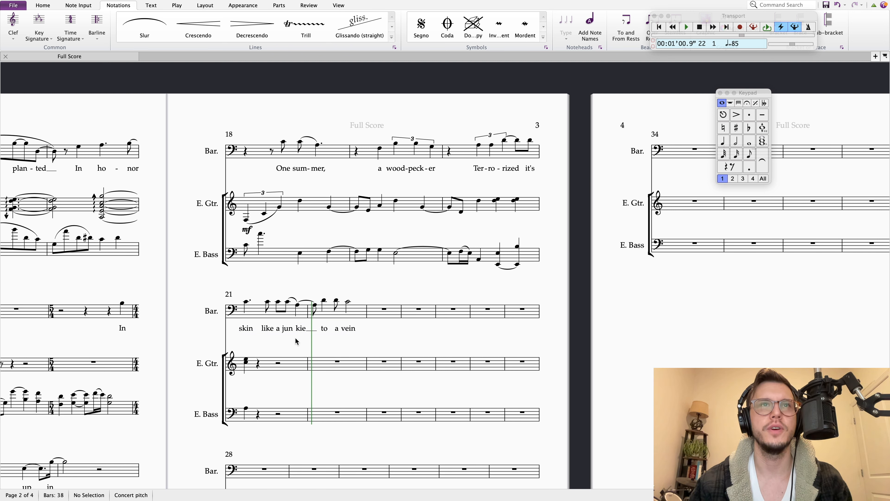
Play back the phrase from the start of bar 21, then again from beat 2 of bar 19
{"action": "left_click", "coordinate": [246, 302]}
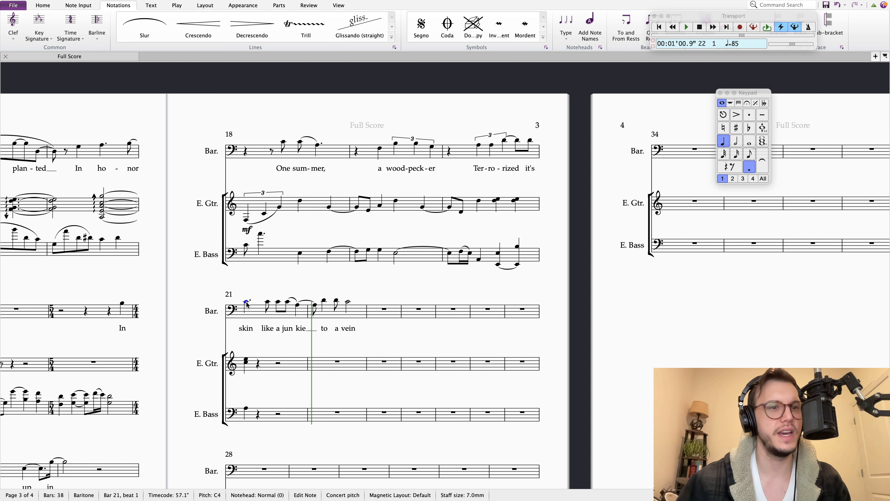
{"action": "key", "text": "p"}
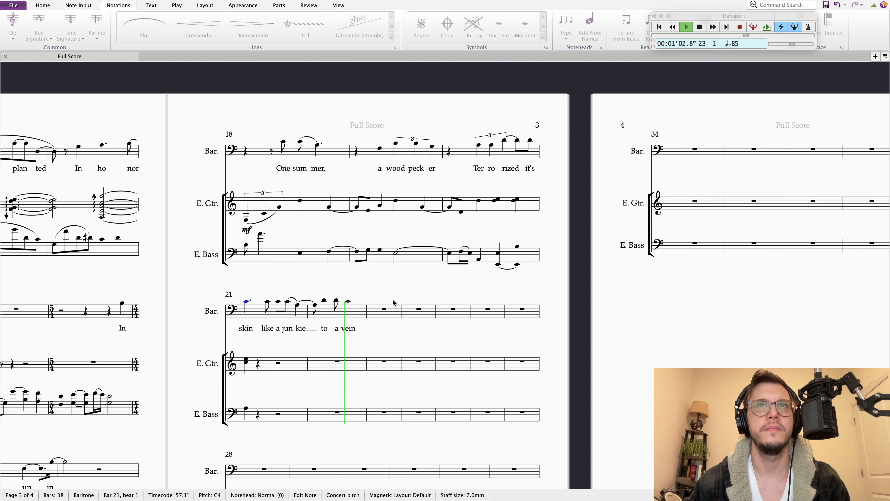
{"action": "key", "text": "space"}
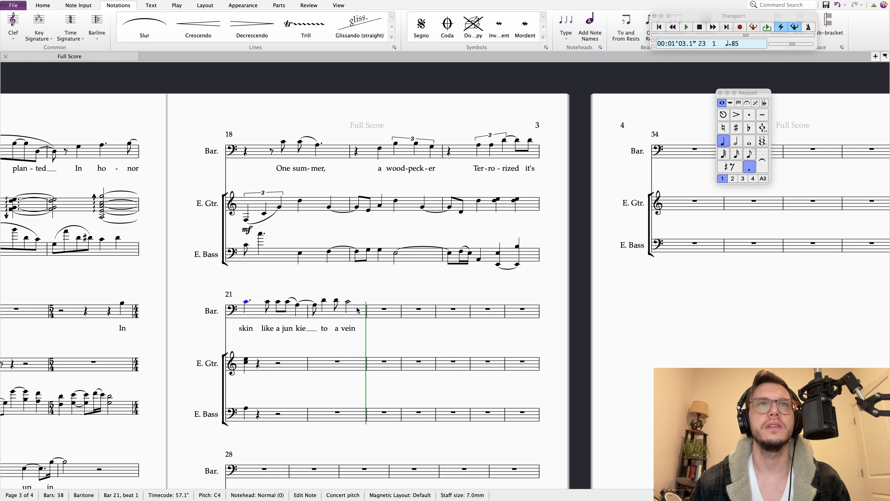
{"action": "left_click", "coordinate": [376, 253]}
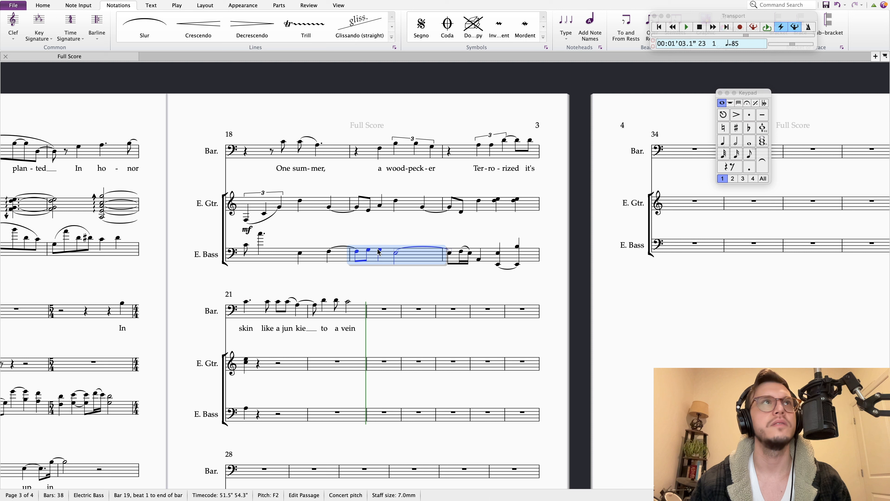
{"action": "left_click", "coordinate": [379, 251]}
{"action": "key", "text": "space"}
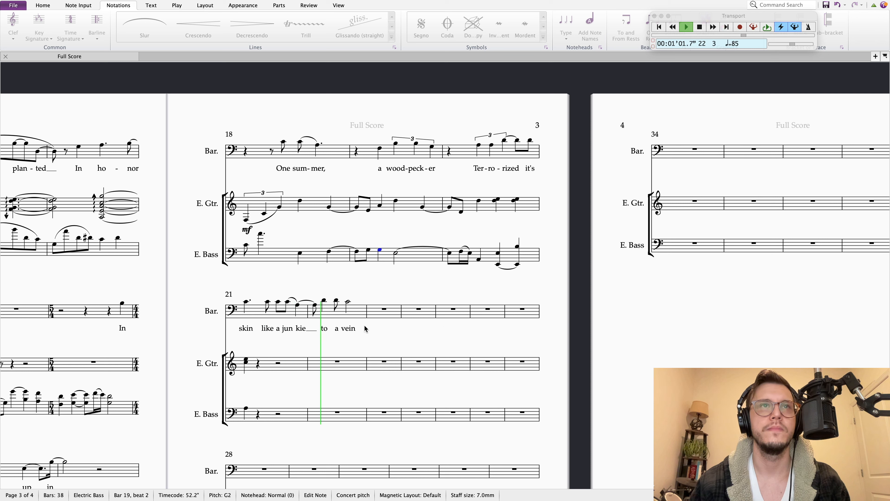
{"action": "key", "text": "space"}
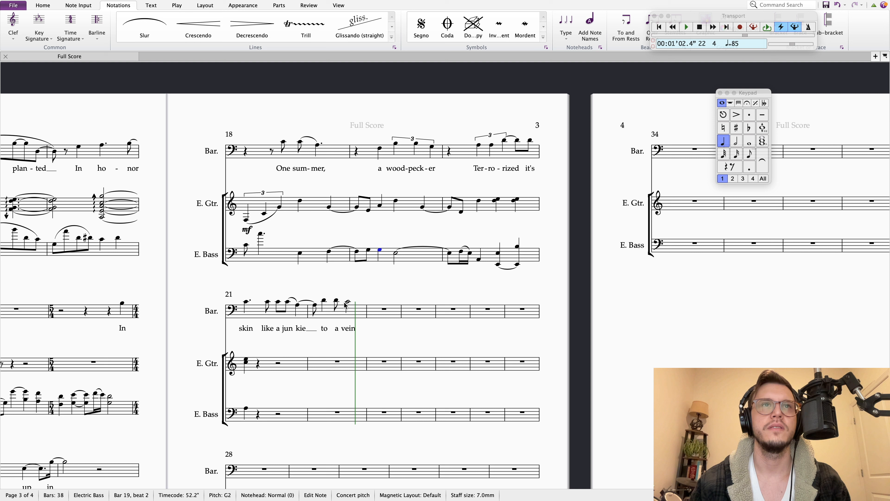
Lower the baritone notes on "to a vein" in bar 22 to B3, B3 and A3
{"action": "left_click", "coordinate": [320, 308]}
{"action": "left_click", "coordinate": [323, 301]}
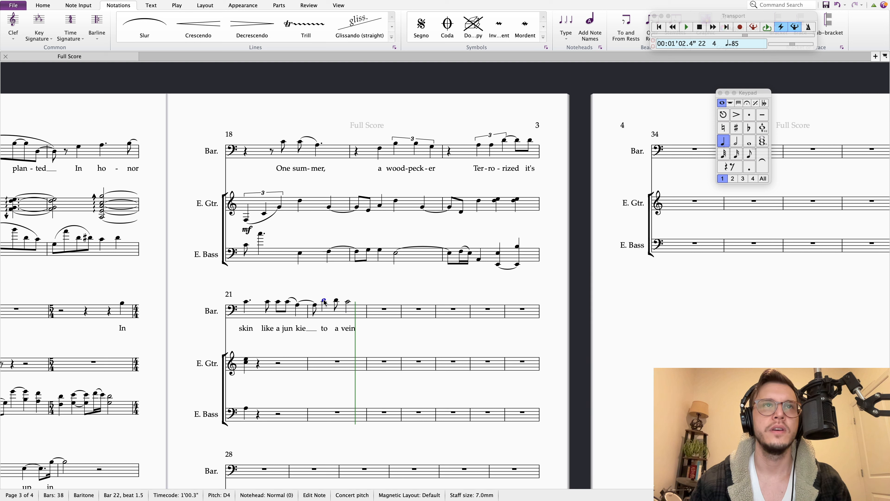
{"action": "key", "text": "Right"}
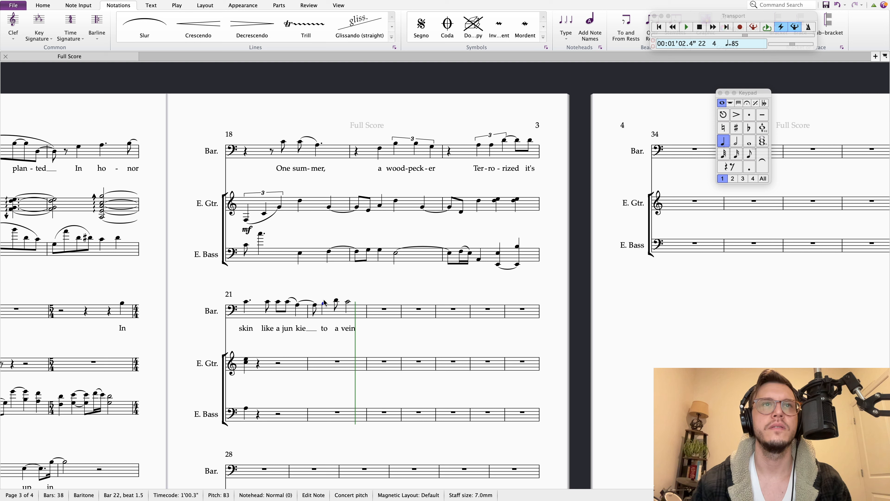
{"action": "key", "text": "Right"}
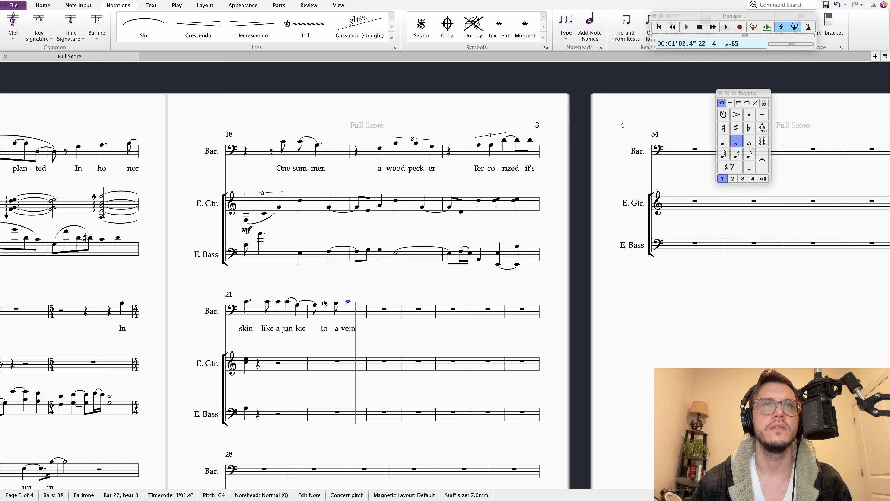
{"action": "left_click", "coordinate": [325, 304]}
{"action": "key", "text": "Right"}
{"action": "key", "text": "Right"}
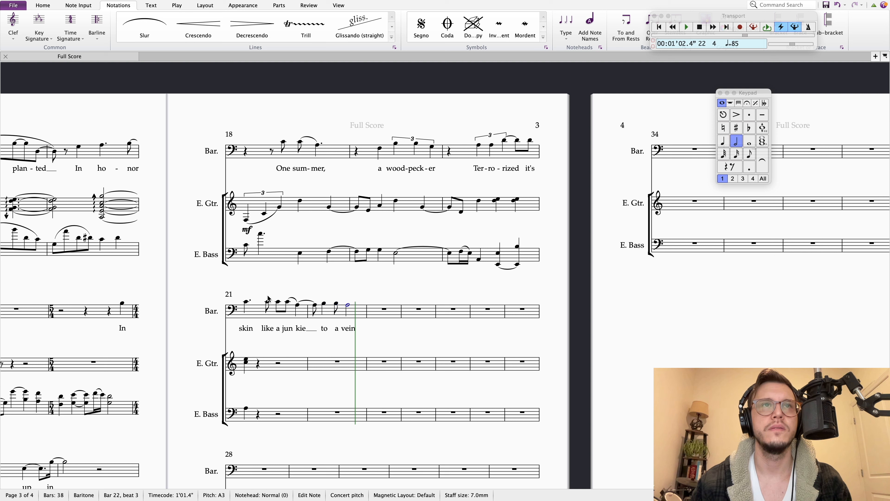
Play back bars 21 and 22 to hear the lowered ending on "to a vein"
{"action": "left_click", "coordinate": [245, 302]}
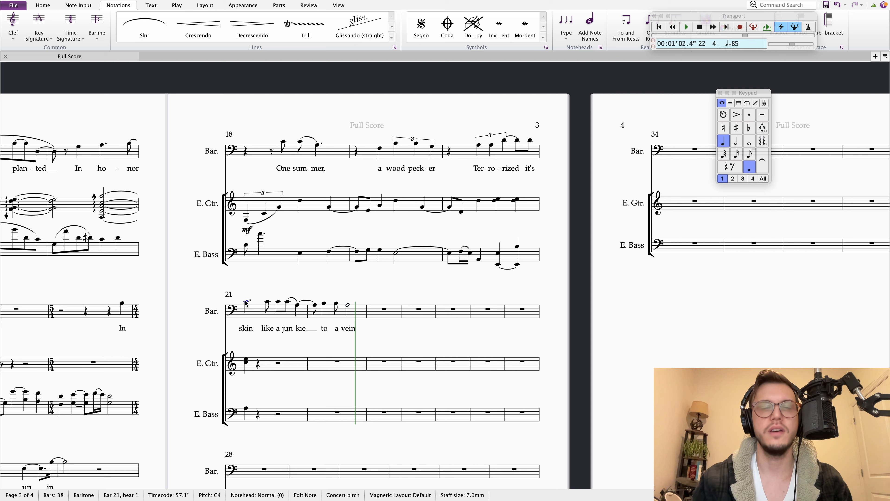
{"action": "key", "text": "p"}
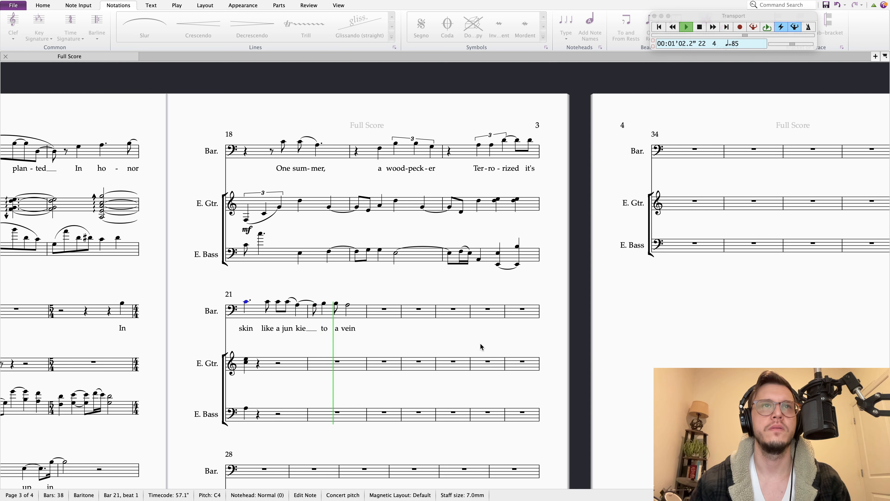
{"action": "key", "text": "Escape"}
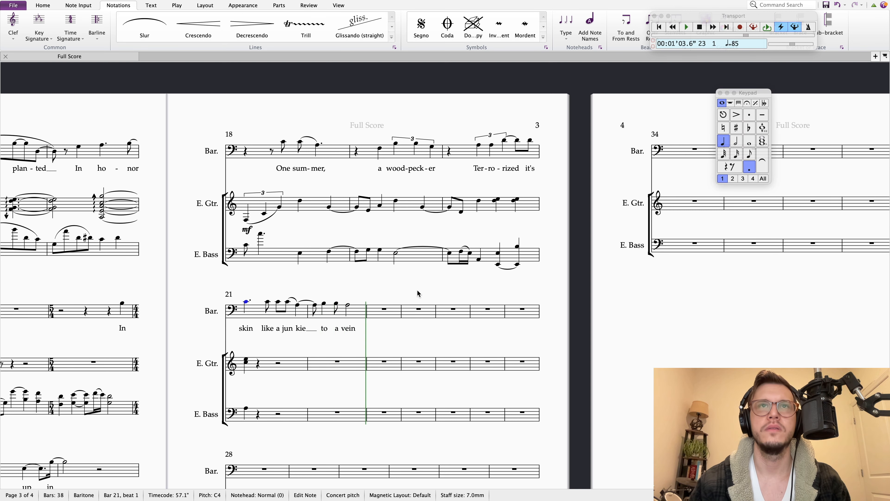
Change the half note on "vein" in baritone bar 22 to G-sharp 3
{"action": "scroll", "coordinate": [413, 294], "scroll_direction": "left", "scroll_amount": 3}
{"action": "left_click", "coordinate": [386, 303]}
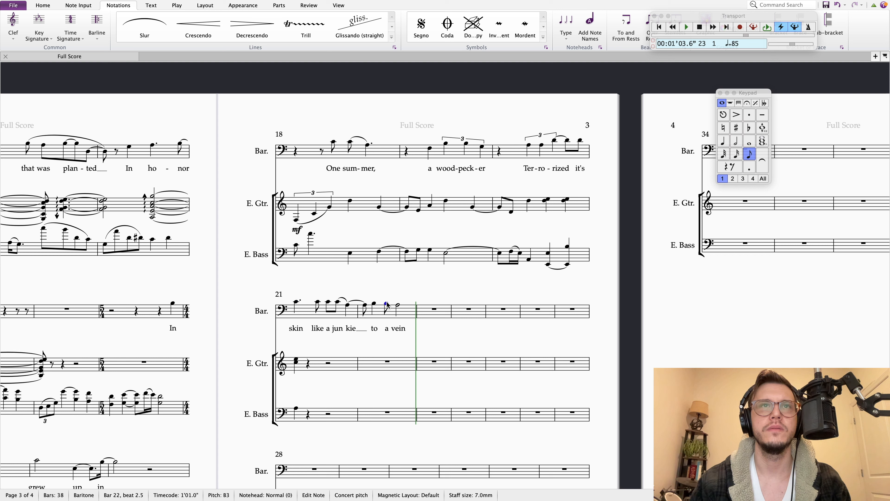
{"action": "key", "text": "Right"}
{"action": "key", "text": "Left"}
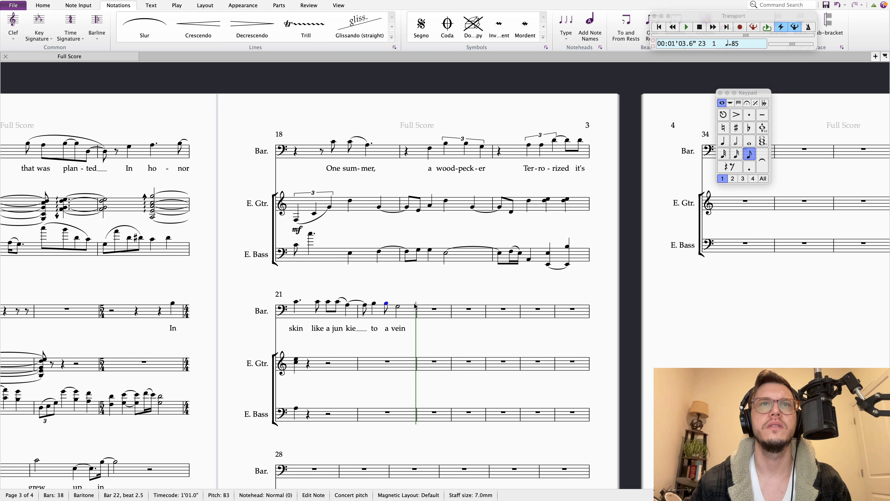
{"action": "key", "text": "Right"}
{"action": "left_click", "coordinate": [735, 125]}
{"action": "left_click", "coordinate": [410, 289]}
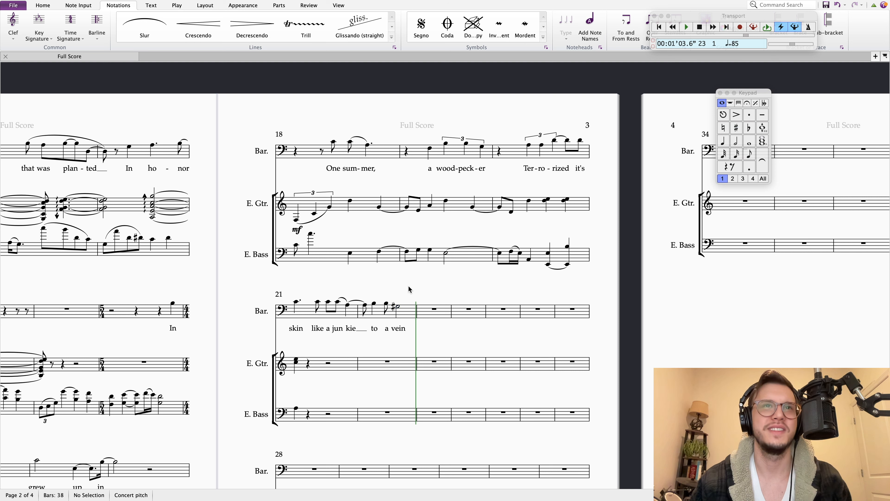
Play back from the dotted C4 in bar 21 to hear the G-sharp ending
{"action": "left_click", "coordinate": [296, 301]}
{"action": "key", "text": "space"}
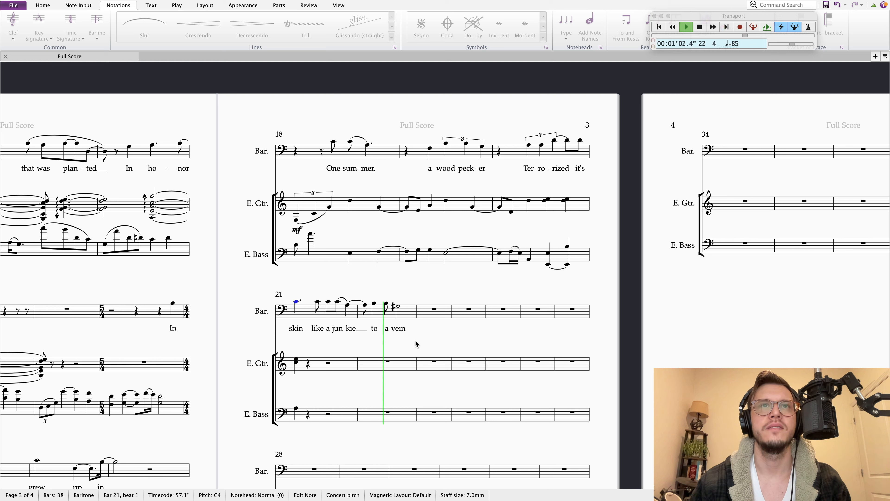
Play back from the first electric bass note of bar 20 to hear the lead-in to bar 21
{"action": "key", "text": "space"}
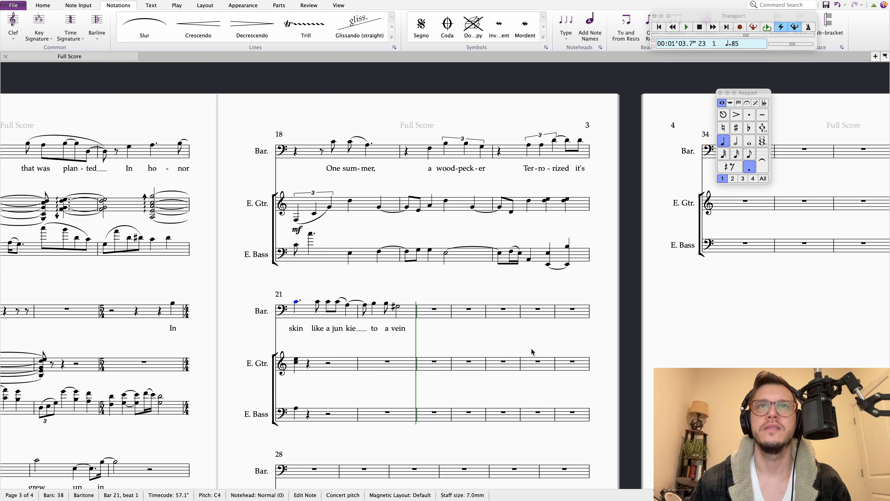
{"action": "left_click_drag", "start_coordinate": [530, 348], "coordinate": [503, 349]}
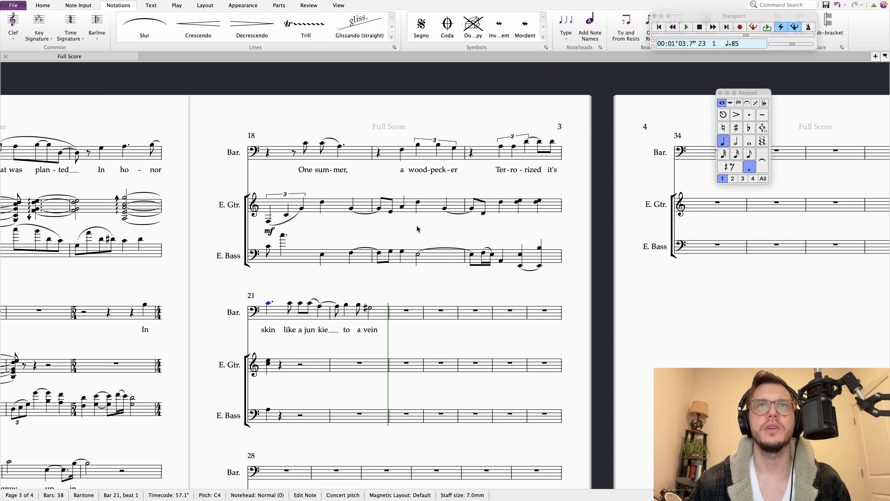
{"action": "left_click", "coordinate": [472, 257]}
{"action": "key", "text": "p"}
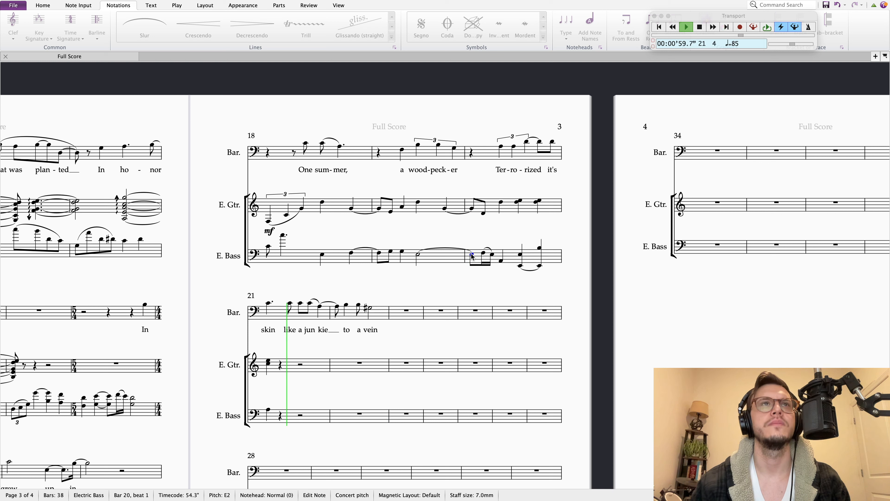
{"action": "left_click", "coordinate": [472, 257]}
Fill electric guitar bar 21 with a descending quarter-note triplet of thirds from C4–E4, ending on a half-note third topped by B3
{"action": "left_click", "coordinate": [269, 364]}
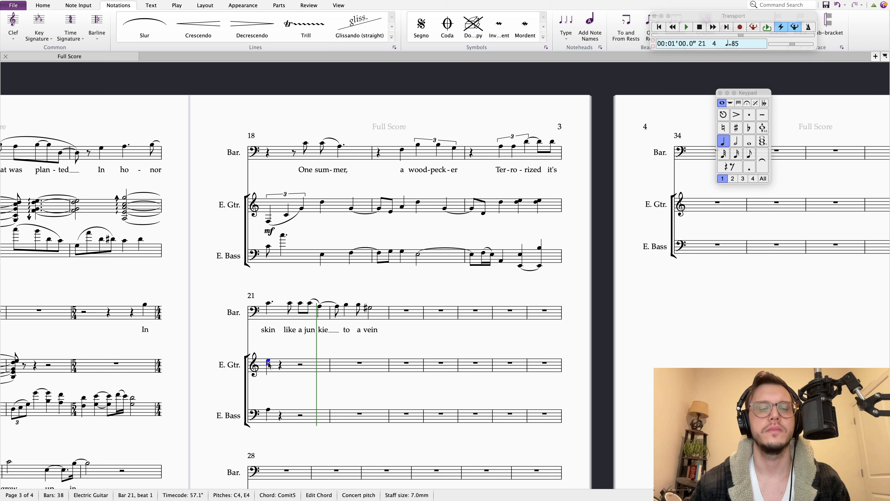
{"action": "key", "text": "super+3"}
{"action": "key", "text": "r"}
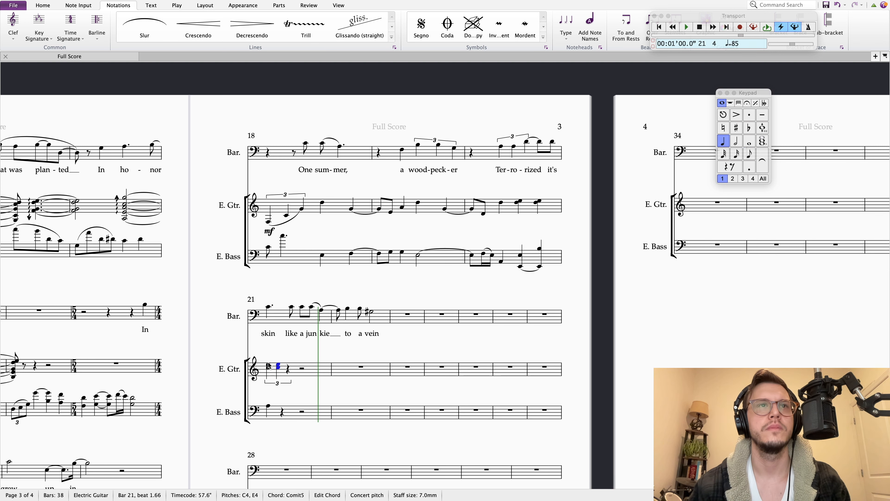
{"action": "key", "text": "a"}
{"action": "key", "text": "3"}
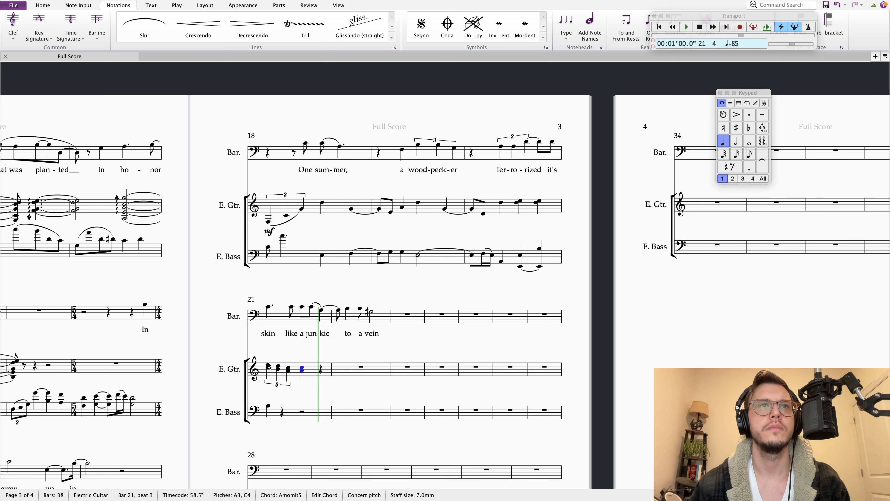
{"action": "key", "text": "b"}
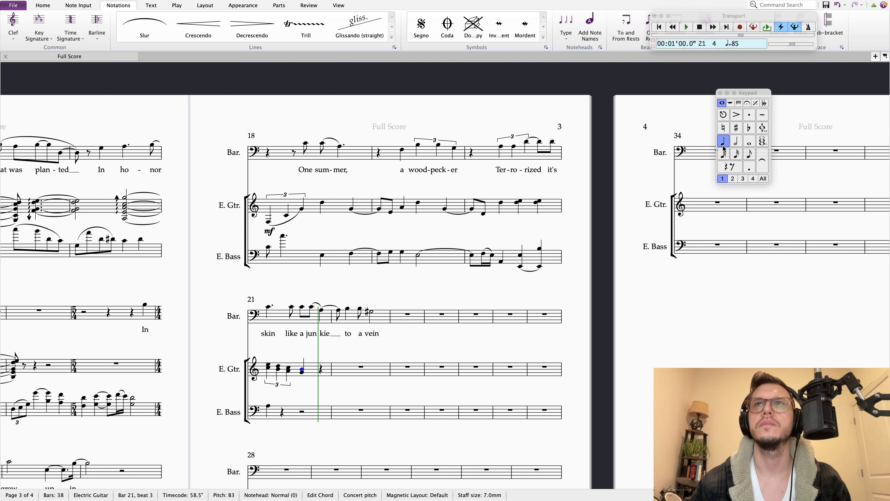
{"action": "left_click", "coordinate": [736, 142]}
{"action": "key", "text": "Escape"}
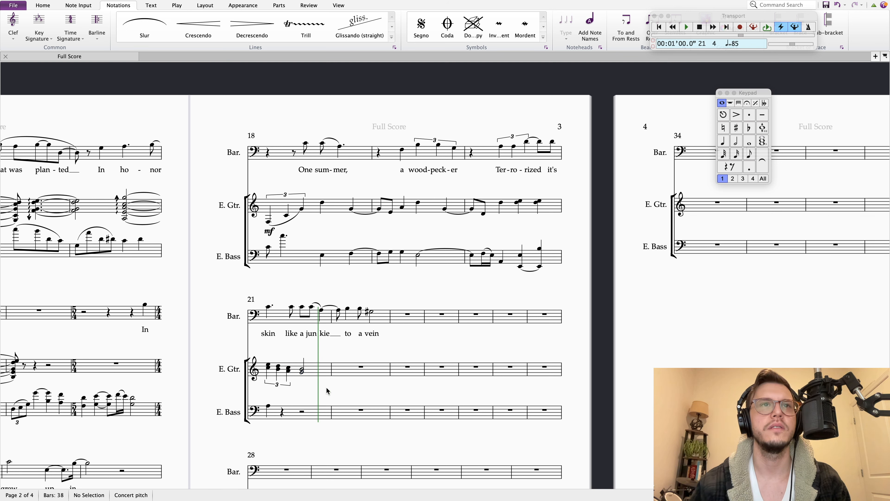
Play back from the dotted baritone C4 in bar 21 to hear the new guitar chords
{"action": "left_click", "coordinate": [269, 307]}
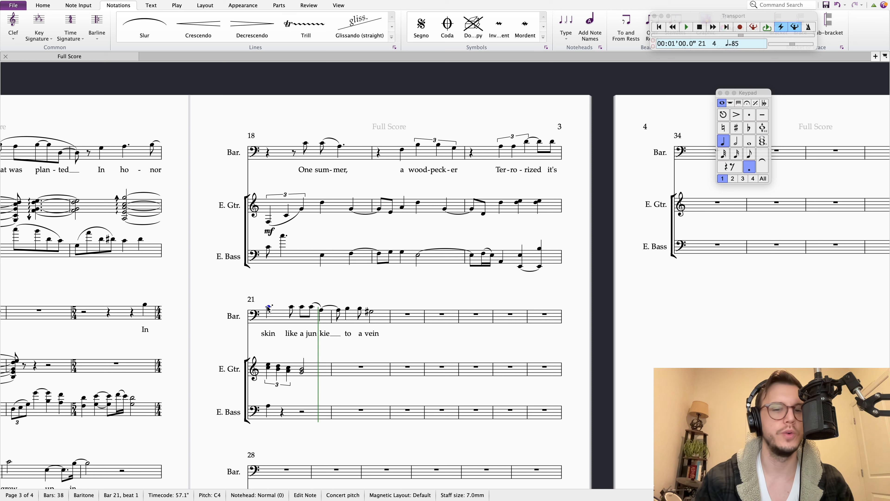
{"action": "key", "text": "p"}
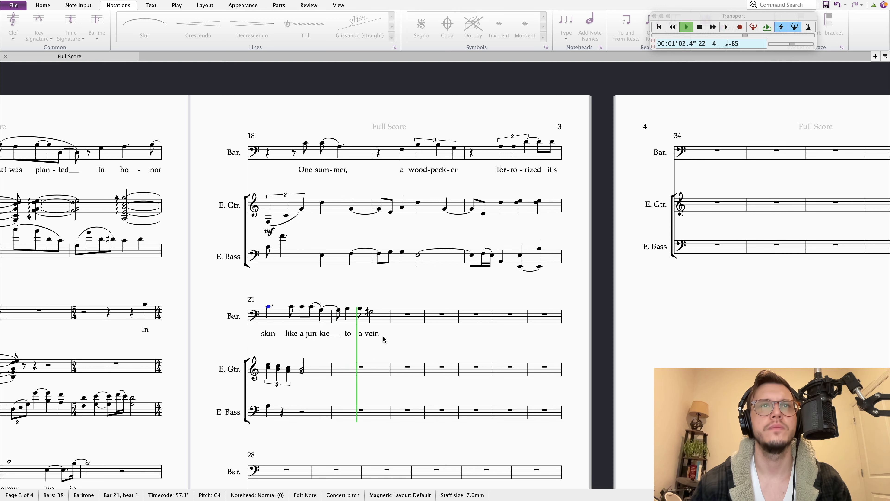
{"action": "key", "text": "Escape"}
Split bar 22 of the electric guitar and electric bass into half rests
{"action": "scroll", "coordinate": [407, 279], "scroll_direction": "right", "scroll_amount": 2}
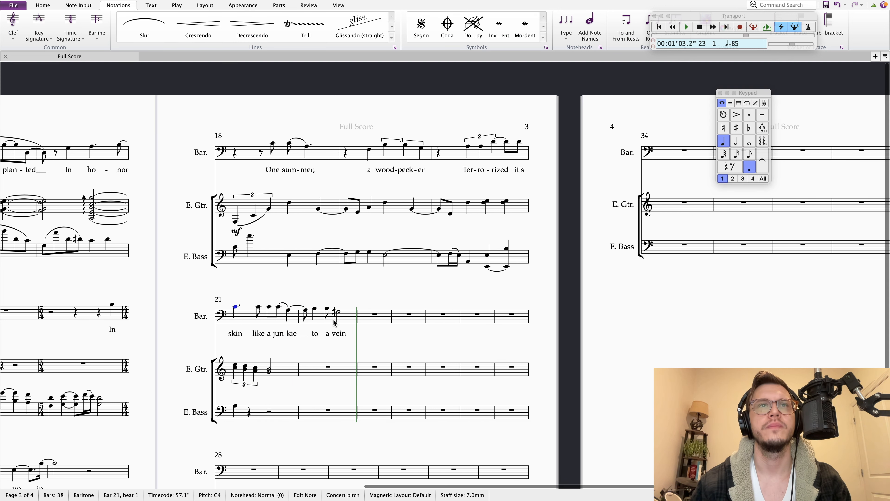
{"action": "left_click", "coordinate": [326, 371]}
{"action": "key", "text": "shift+Down"}
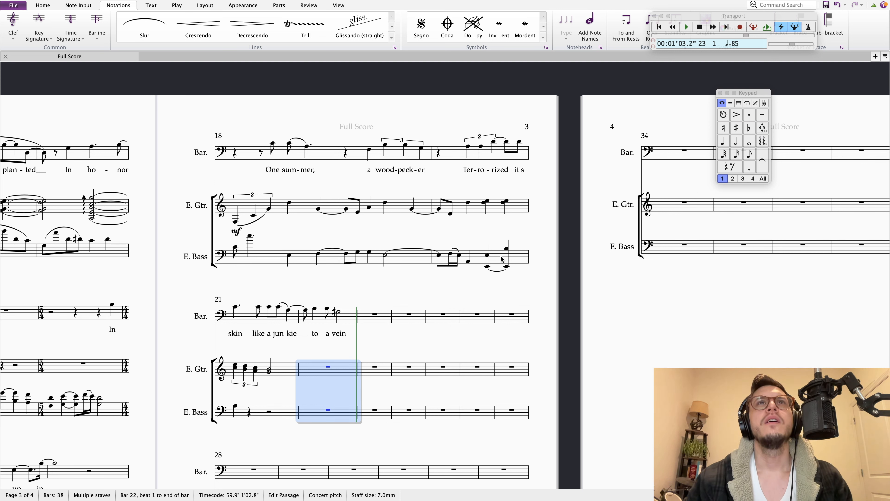
{"action": "left_click", "coordinate": [735, 141]}
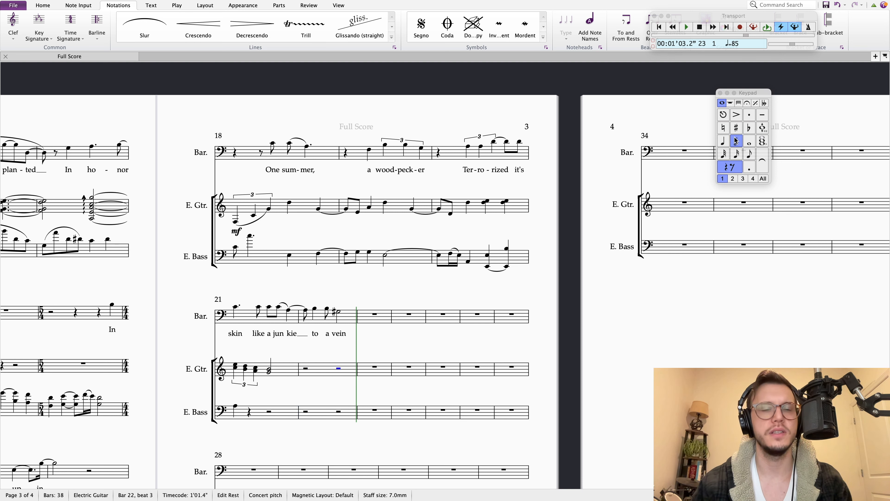
Enter a half-note chord of E4 over G-sharp 3 on beat 3 of electric guitar bar 22
{"action": "key", "text": "e"}
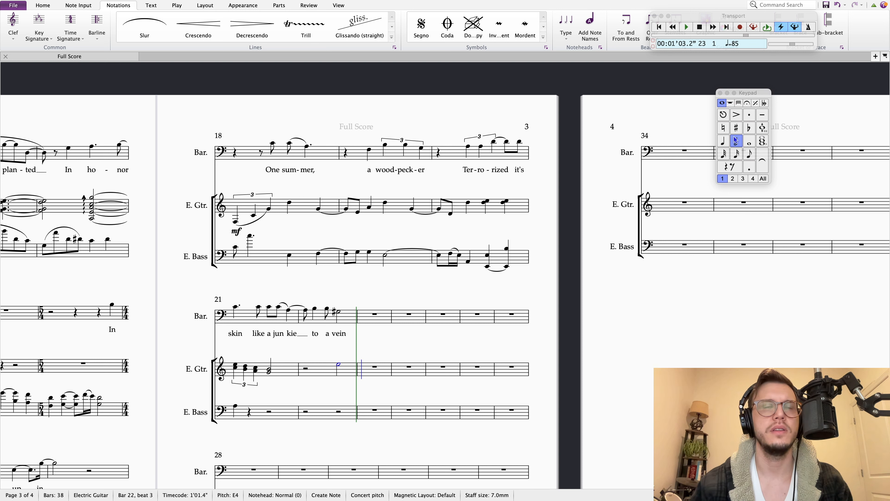
{"action": "key", "text": "Escape"}
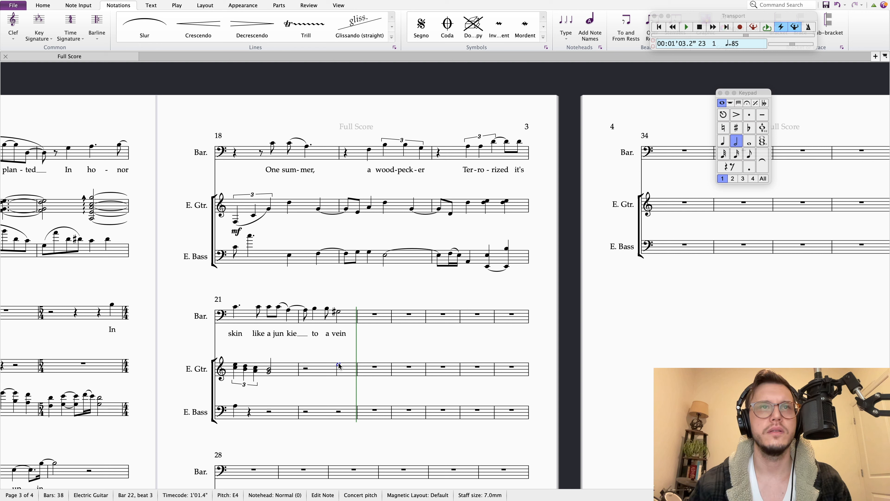
{"action": "key", "text": "shift+6"}
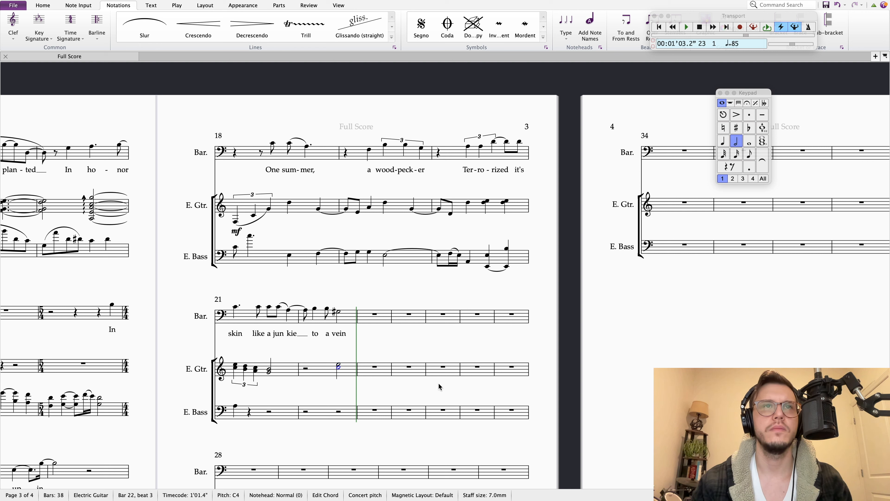
{"action": "key", "text": "Right"}
{"action": "key", "text": "Left"}
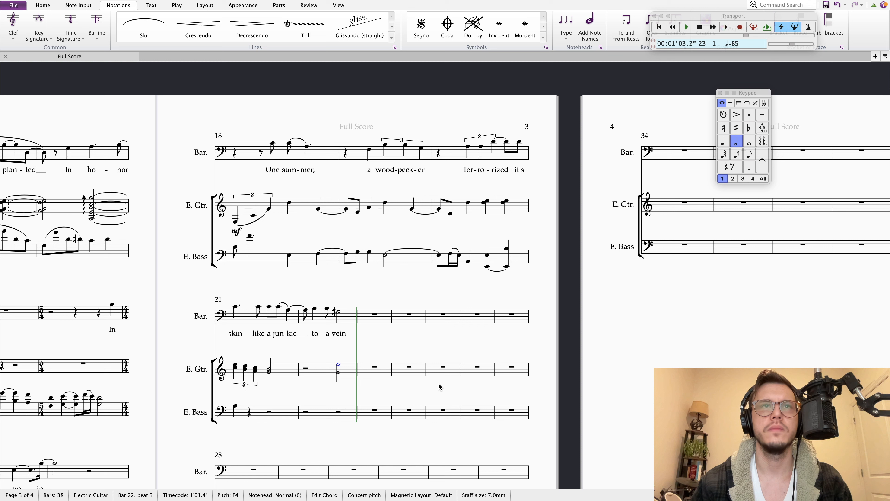
{"action": "left_click", "coordinate": [339, 372]}
{"action": "left_click", "coordinate": [736, 128]}
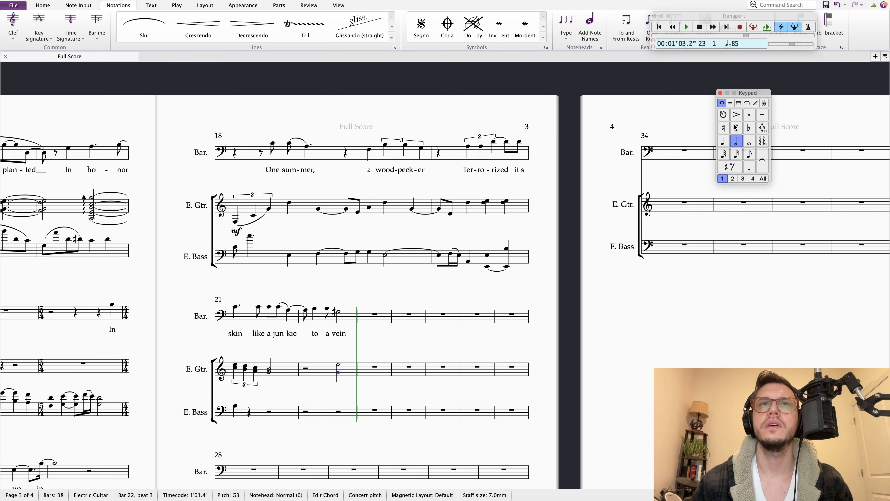
Enter a half-note B2 with a third below it on beat 3 of electric bass bar 22
{"action": "left_click", "coordinate": [334, 398]}
{"action": "left_click", "coordinate": [339, 411]}
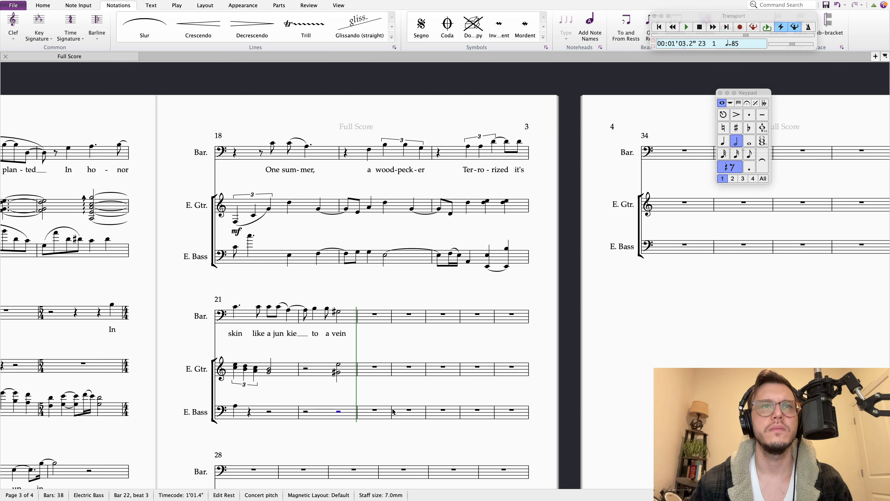
{"action": "key", "text": "b"}
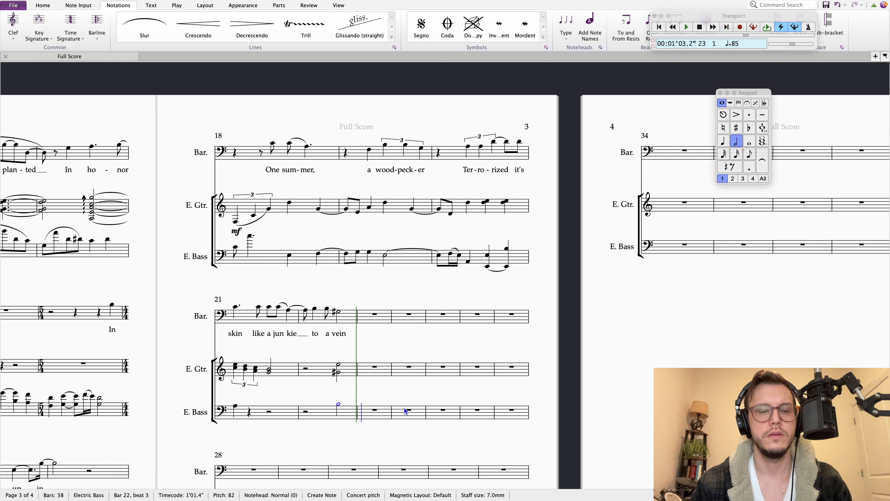
{"action": "key", "text": "shift+3"}
{"action": "key", "text": "Escape"}
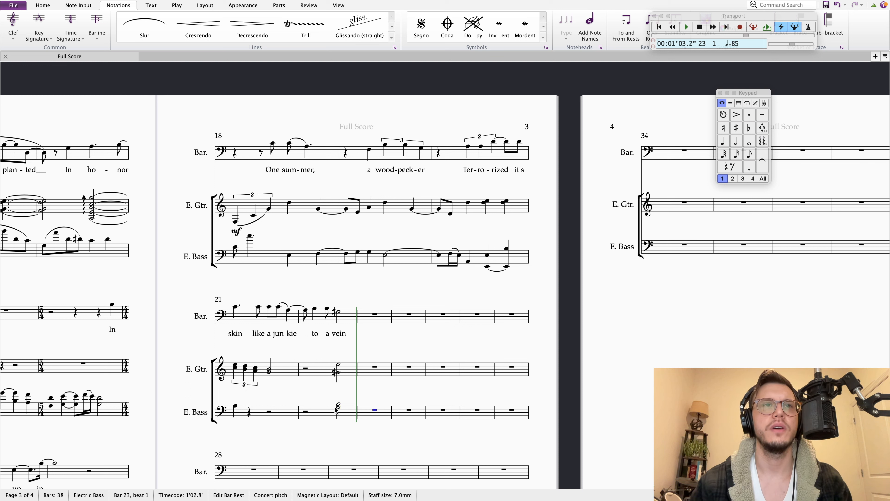
Play back from the electric bass A2 in bar 21 and check the Bradford Pear lyrics in Google Docs
{"action": "left_click", "coordinate": [235, 407]}
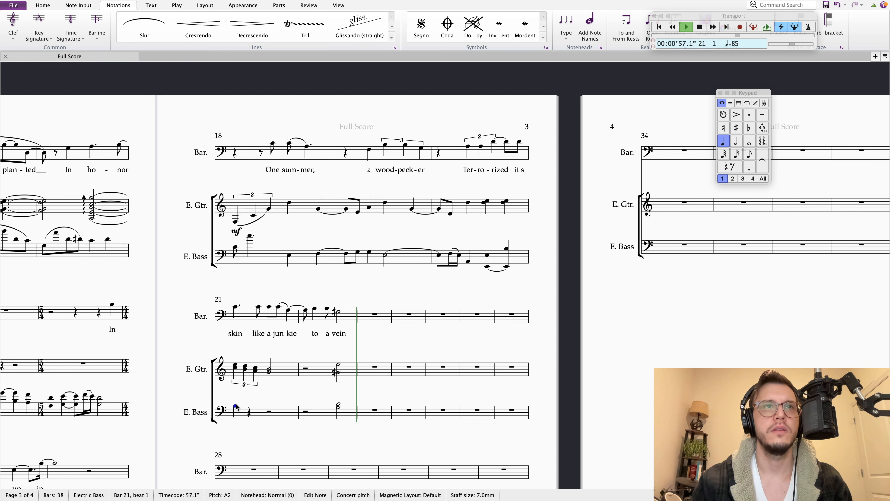
{"action": "key", "text": "p"}
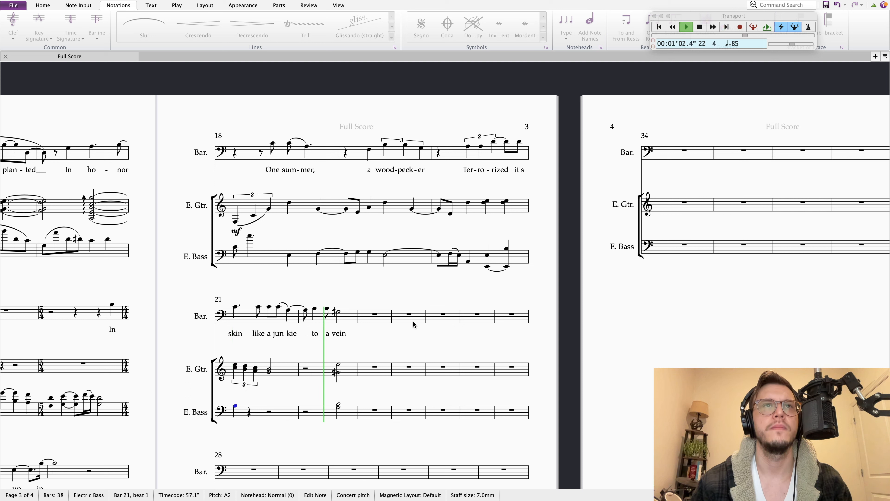
{"action": "key", "text": "space"}
{"action": "key", "text": "ctrl+Right"}
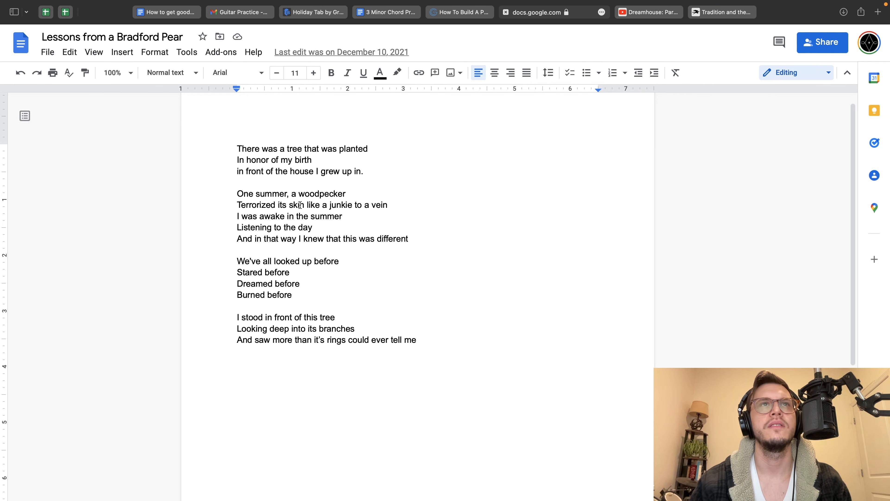
{"action": "key", "text": "ctrl+Left"}
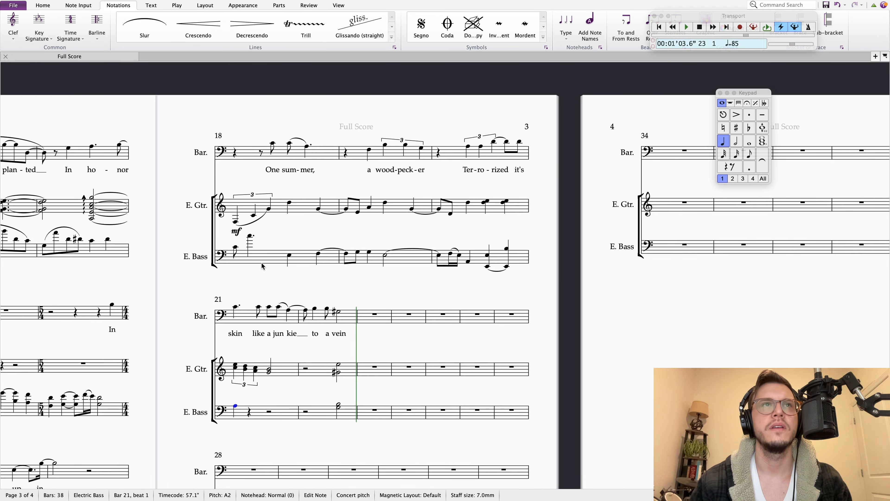
Play back the verse from the electric bass C3 at the start of bar 18 through bar 22
{"action": "left_click", "coordinate": [235, 247]}
{"action": "key", "text": "space"}
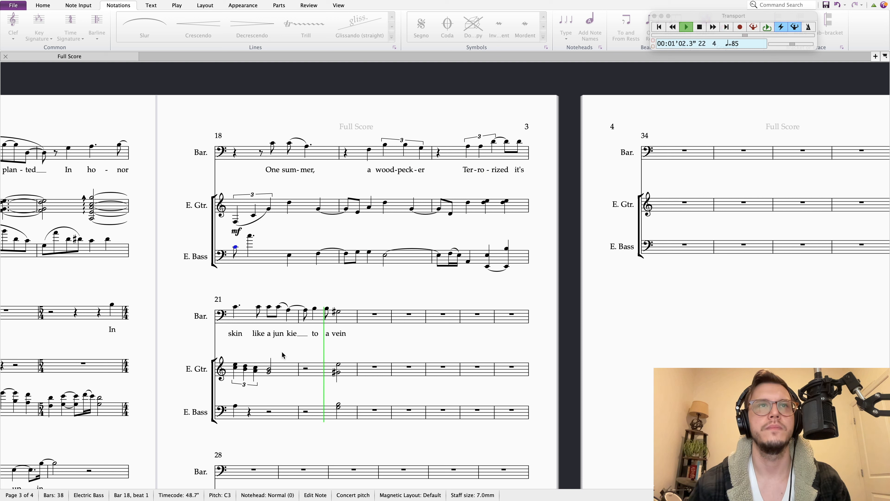
{"action": "key", "text": "space"}
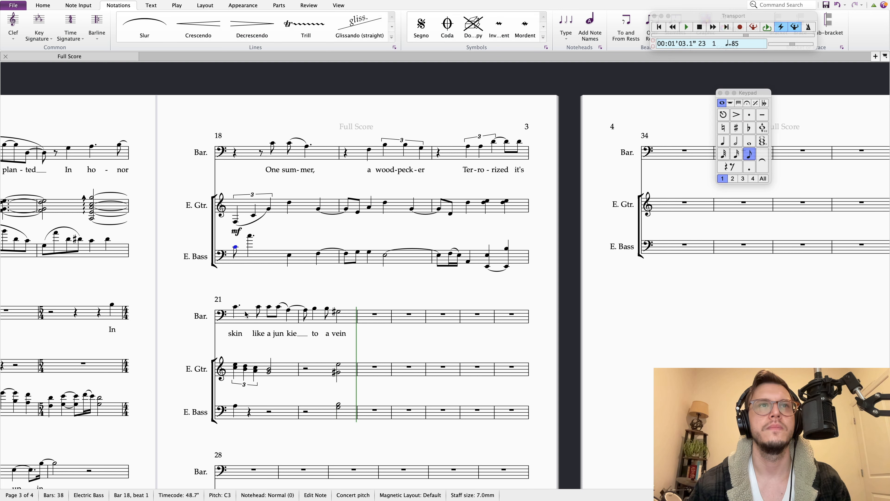
Cut the passage from the baritone's "like" in bar 21 to the end of bar 22 across all three staves
{"action": "left_click", "coordinate": [237, 310]}
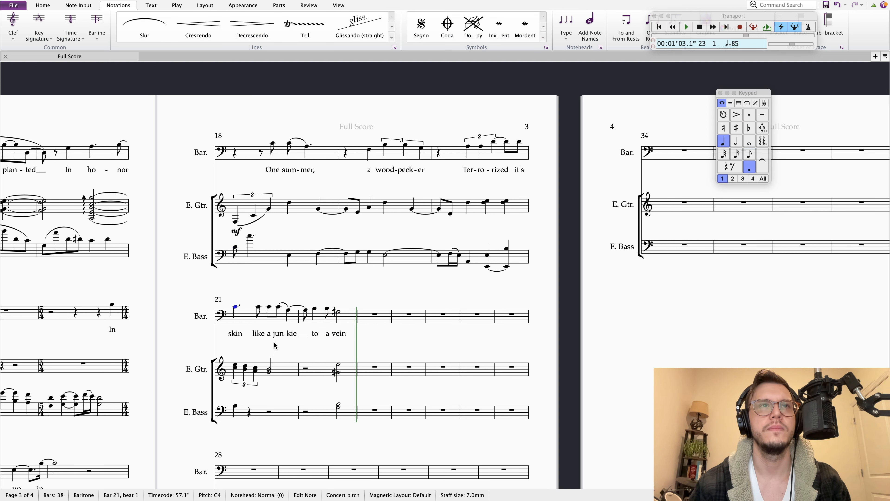
{"action": "key", "text": "Right"}
{"action": "key", "text": "Right"}
{"action": "key", "text": "Left"}
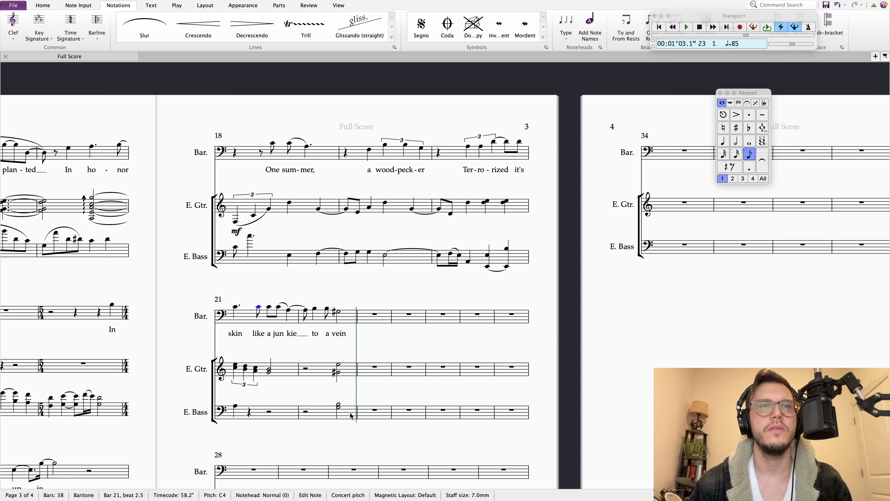
{"action": "left_click", "coordinate": [339, 406], "text": "shift"}
{"action": "key", "text": "Delete"}
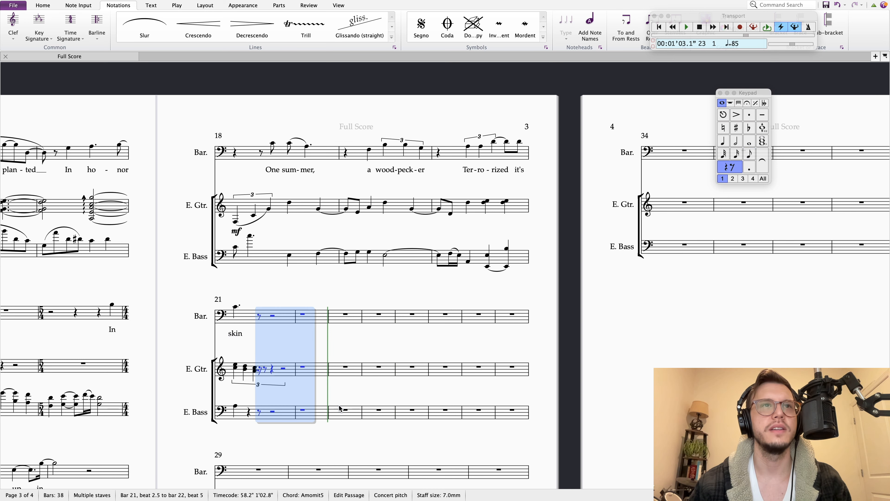
{"action": "left_click", "coordinate": [278, 293]}
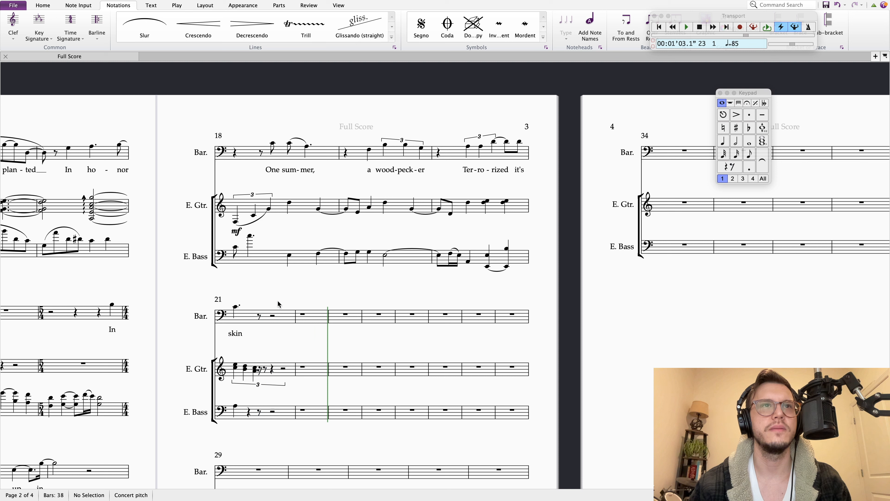
Try to paste the cut three-staff passage into the second half of bar 21, testing beats 4 and 4.5 on the baritone staff
{"action": "left_click", "coordinate": [275, 319]}
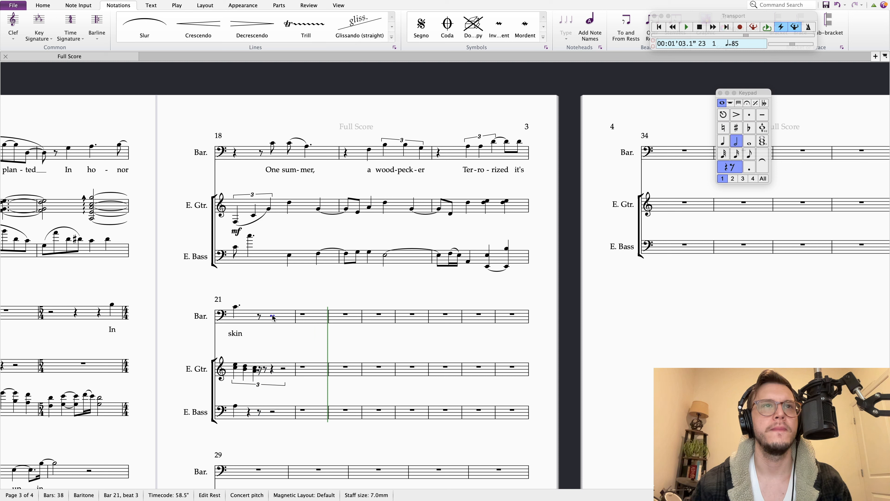
{"action": "left_click", "coordinate": [722, 141]}
{"action": "key", "text": "super+v"}
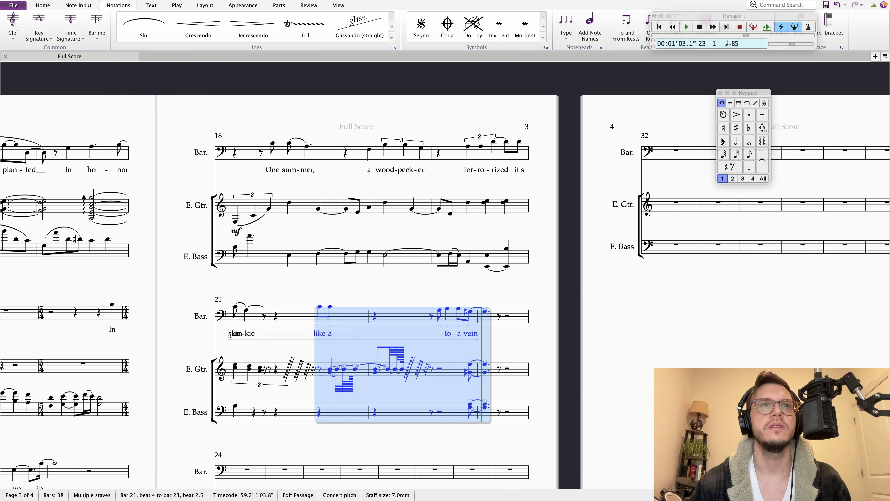
{"action": "key", "text": "super+z"}
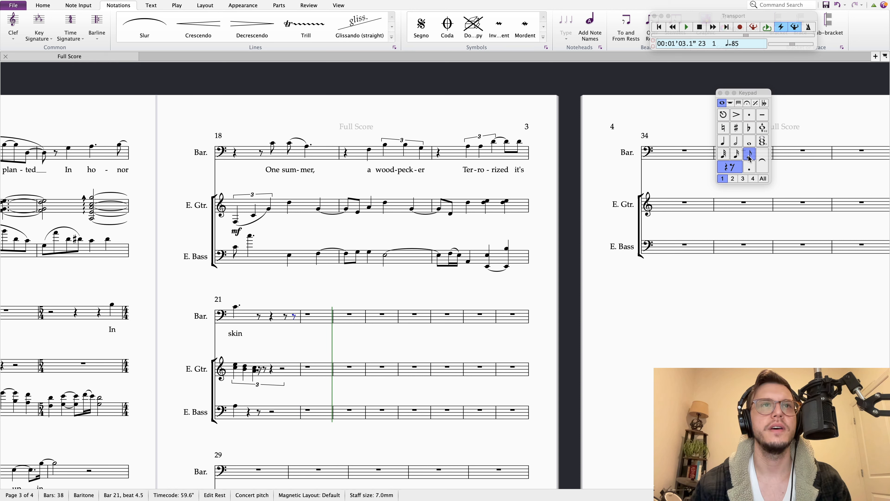
{"action": "key", "text": "super+v"}
{"action": "key", "text": "super+z"}
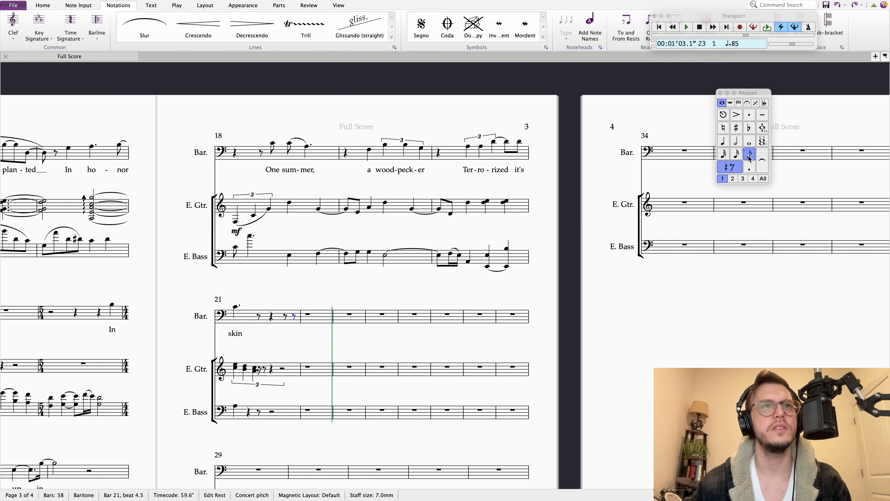
{"action": "key", "text": "super+v"}
{"action": "key", "text": "super+z"}
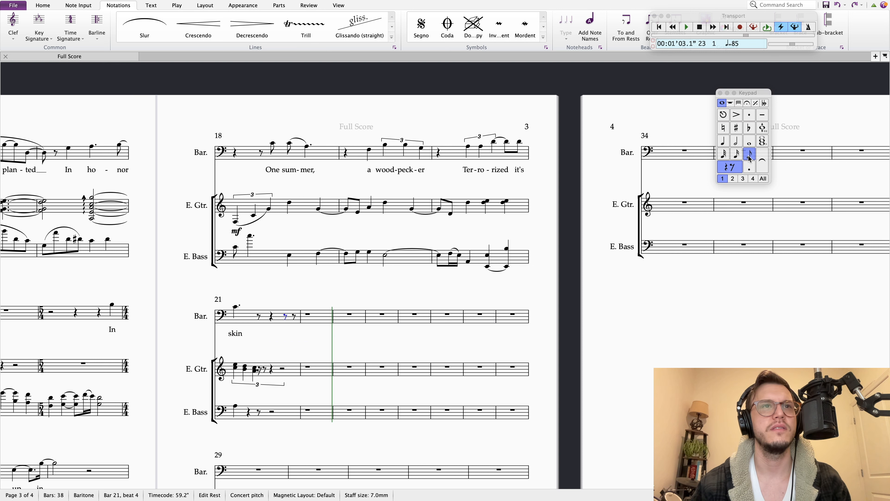
Undo back to before the cut, restoring the baritone, guitar and bass passage in bars 21 and 22
{"action": "key", "text": "super+z"}
{"action": "key", "text": "super+z"}
{"action": "key", "text": "super+z"}
{"action": "key", "text": "super+z"}
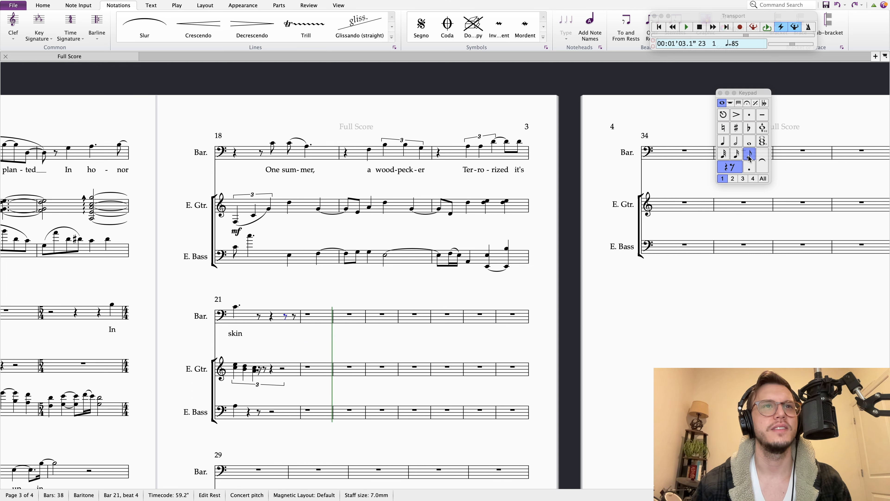
{"action": "key", "text": "super+v"}
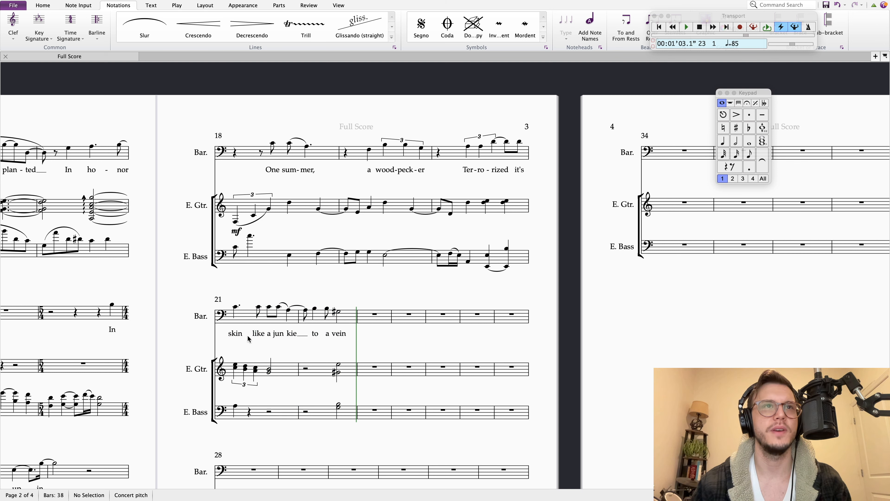
Cut only the baritone phrase "like a junkie to a vein" from beat 2.5 of bar 21 to the end of bar 22
{"action": "left_click", "coordinate": [258, 307]}
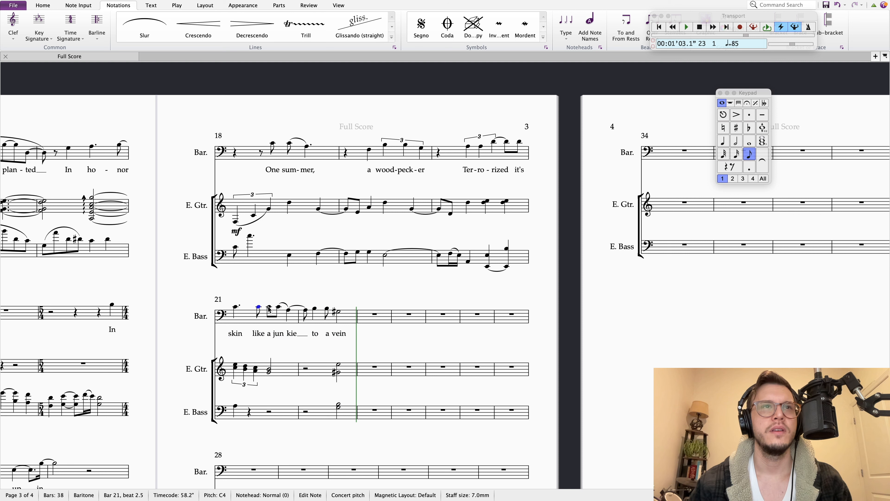
{"action": "left_click", "coordinate": [337, 313], "text": "shift"}
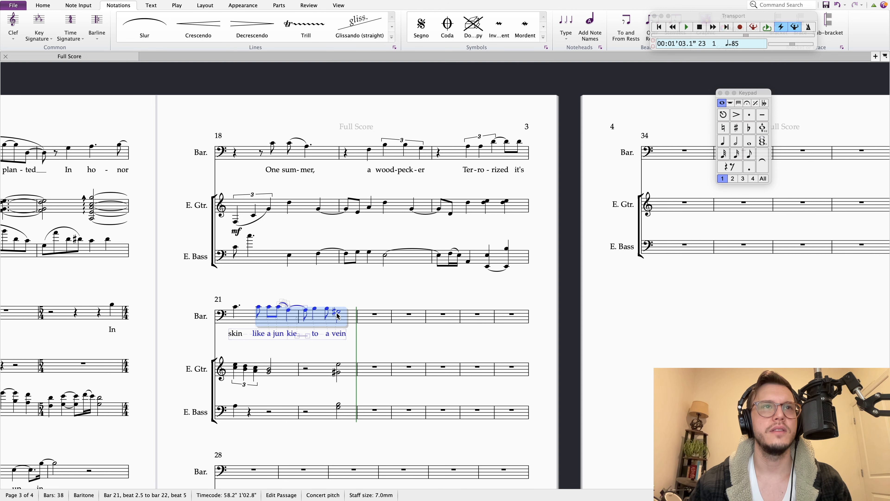
{"action": "key", "text": "Delete"}
Try the cut baritone phrase at the start of bar 23, and undo the paste
{"action": "left_click_drag", "start_coordinate": [534, 273], "coordinate": [353, 274]}
{"action": "left_click", "coordinate": [361, 346]}
{"action": "left_click", "coordinate": [413, 314]}
{"action": "key", "text": "super+v"}
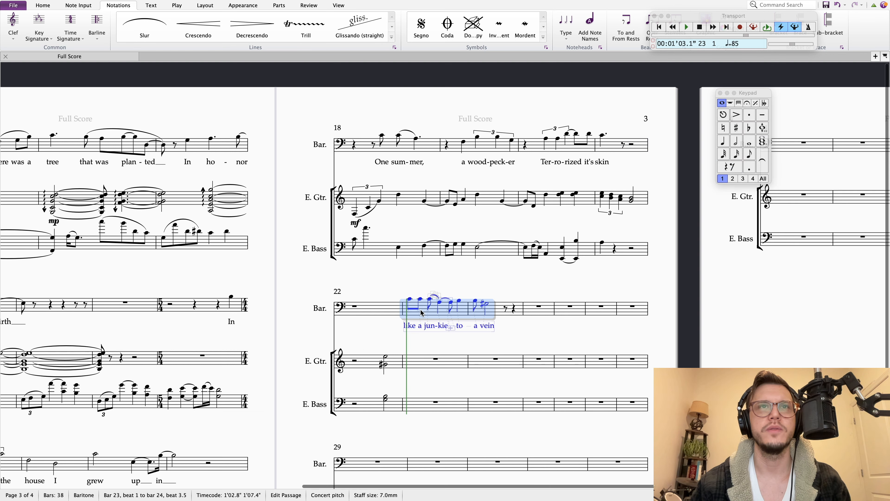
{"action": "left_click_drag", "start_coordinate": [442, 345], "coordinate": [407, 346]}
{"action": "key", "text": "super+z"}
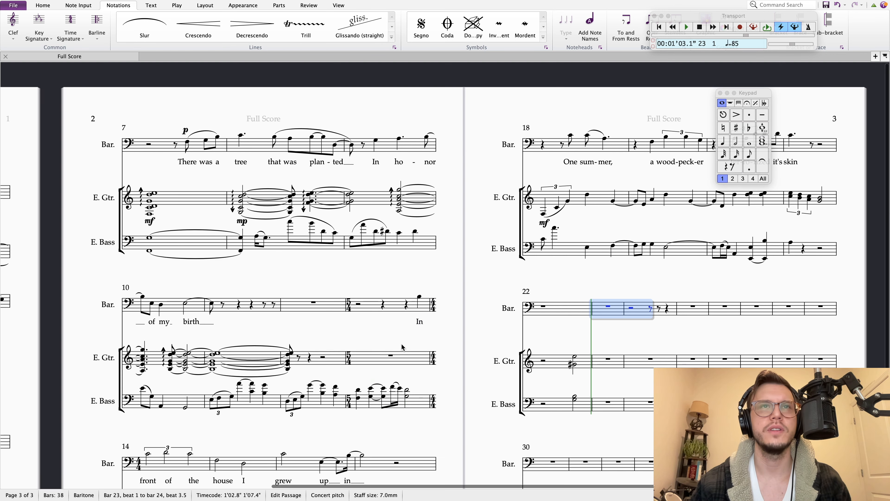
Split the baritone rest in bar 22 down to eighths and paste the cut phrase from beat 4.5
{"action": "key", "text": "Escape"}
{"action": "left_click", "coordinate": [585, 308]}
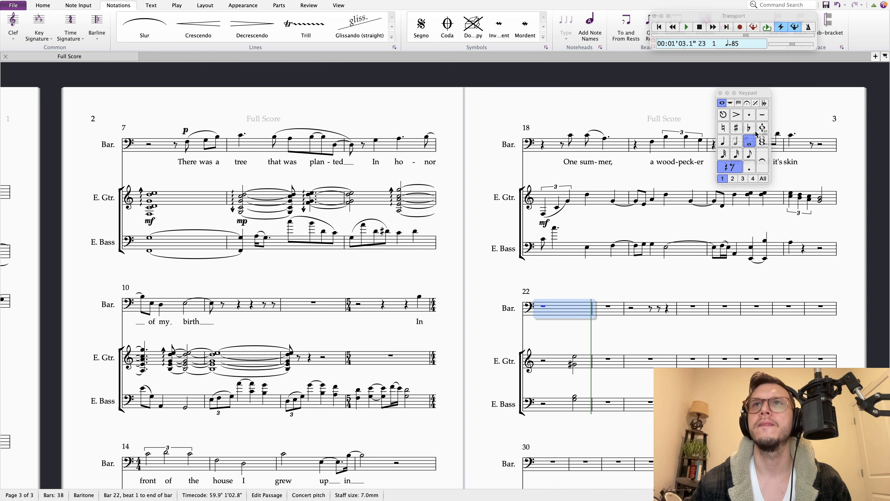
{"action": "left_click", "coordinate": [736, 142]}
{"action": "key", "text": "Right"}
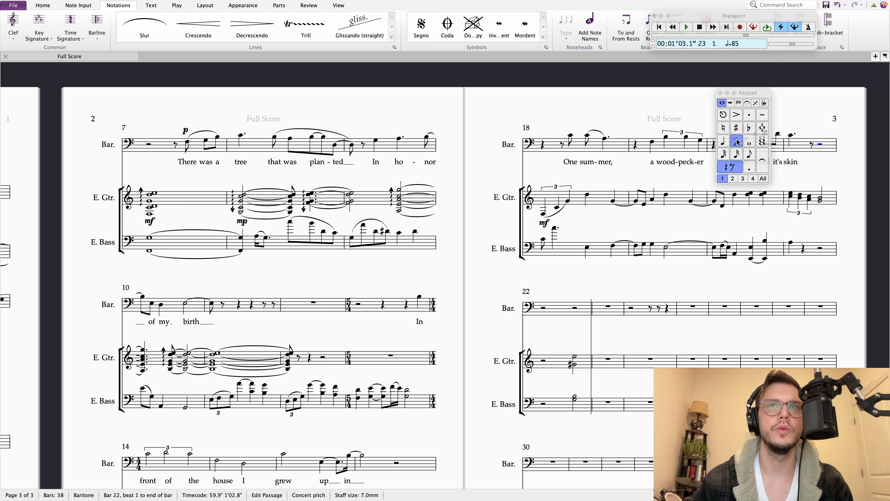
{"action": "key", "text": "Right"}
{"action": "left_click", "coordinate": [723, 144]}
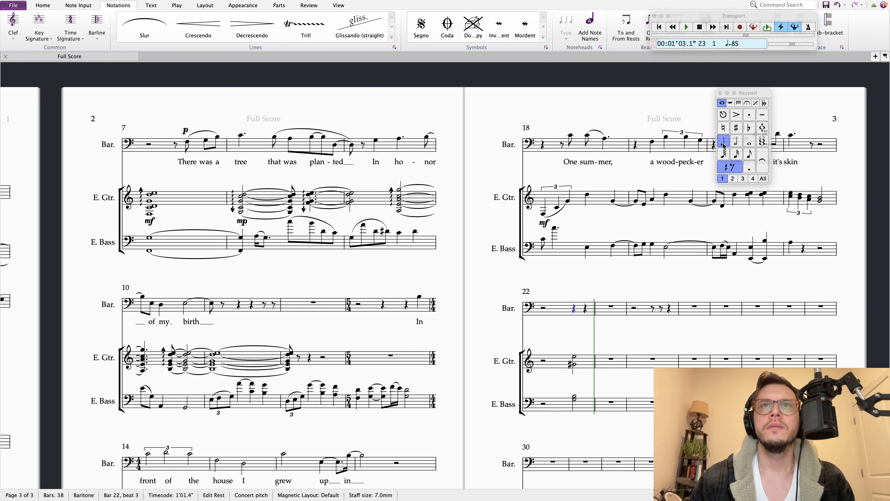
{"action": "left_click", "coordinate": [749, 155]}
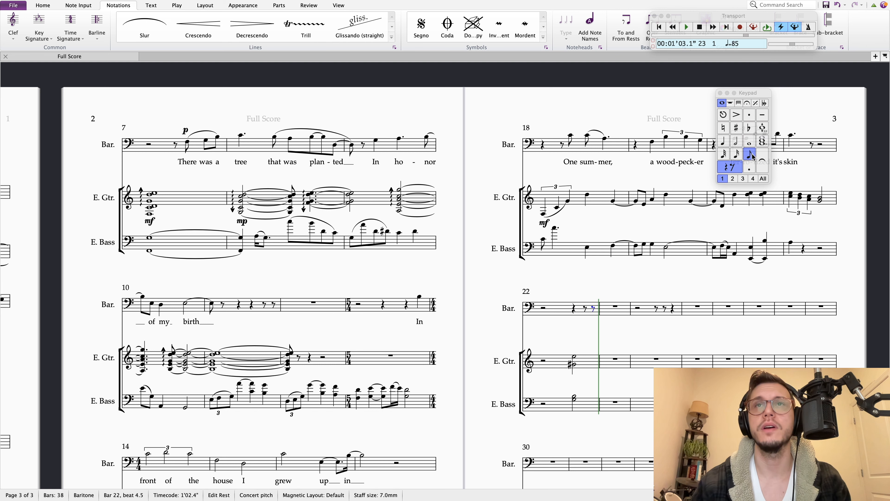
{"action": "key", "text": "ctrl+v"}
{"action": "key", "text": "Escape"}
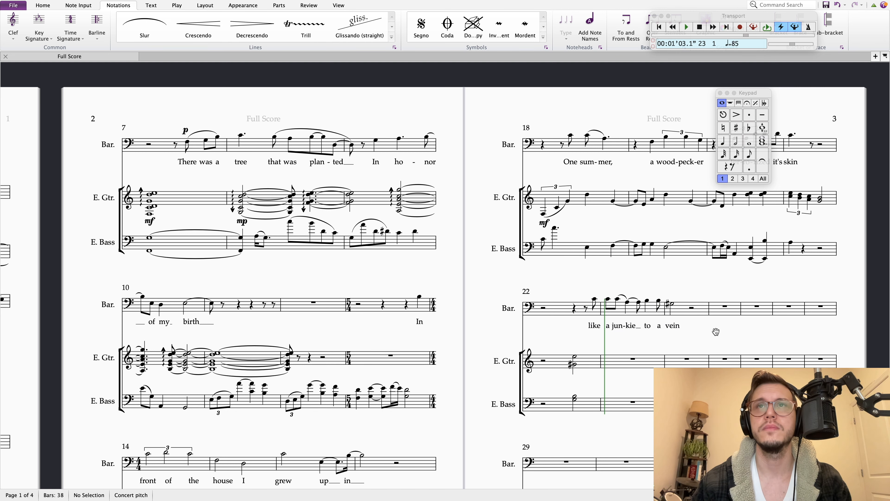
Move the baritone phrase "like a junkie to a vein" from bar 22 to start on beat 4.5 of bar 21
{"action": "left_click_drag", "start_coordinate": [722, 332], "coordinate": [578, 336]}
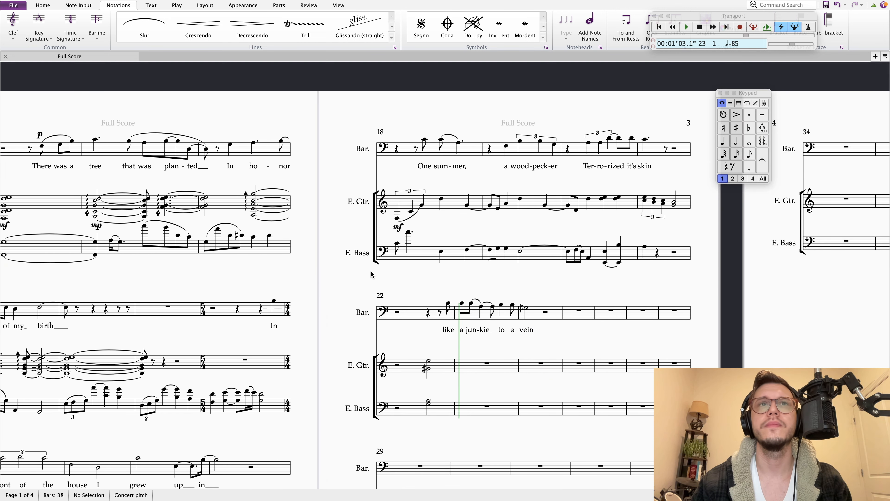
{"action": "left_click", "coordinate": [448, 303]}
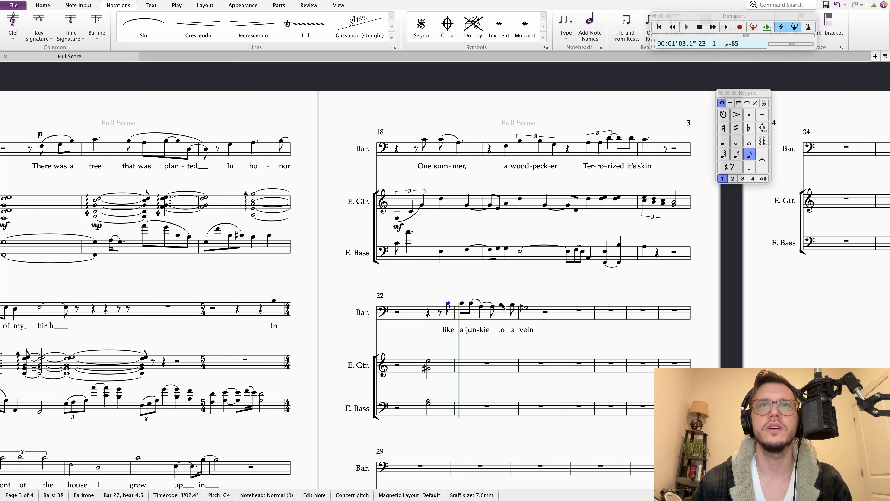
{"action": "left_click", "coordinate": [526, 310], "text": "shift"}
{"action": "key", "text": "Delete"}
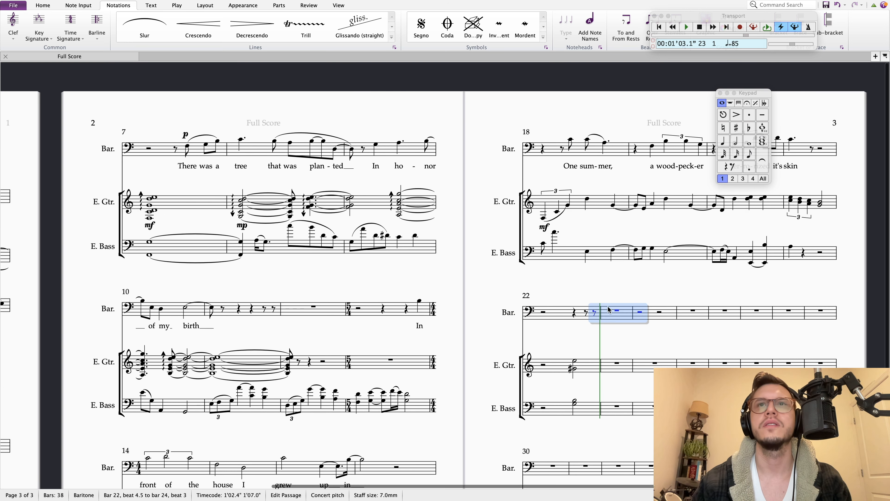
{"action": "left_click", "coordinate": [635, 148]}
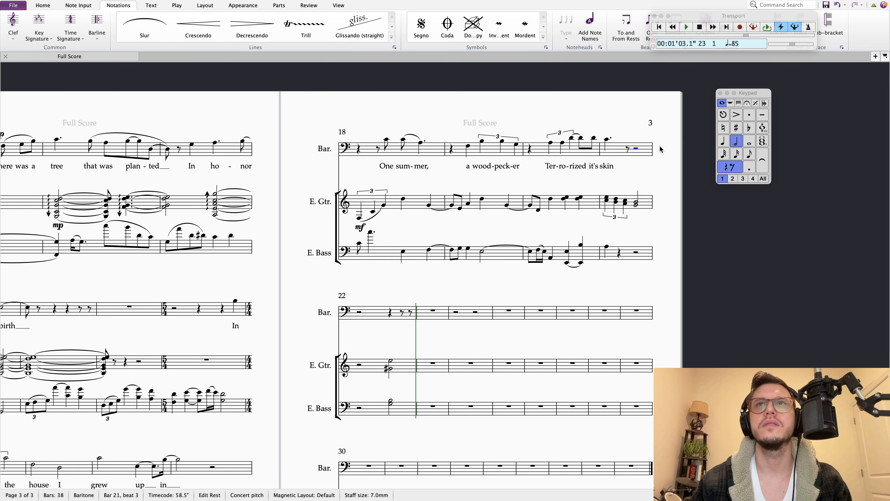
{"action": "left_click", "coordinate": [723, 142]}
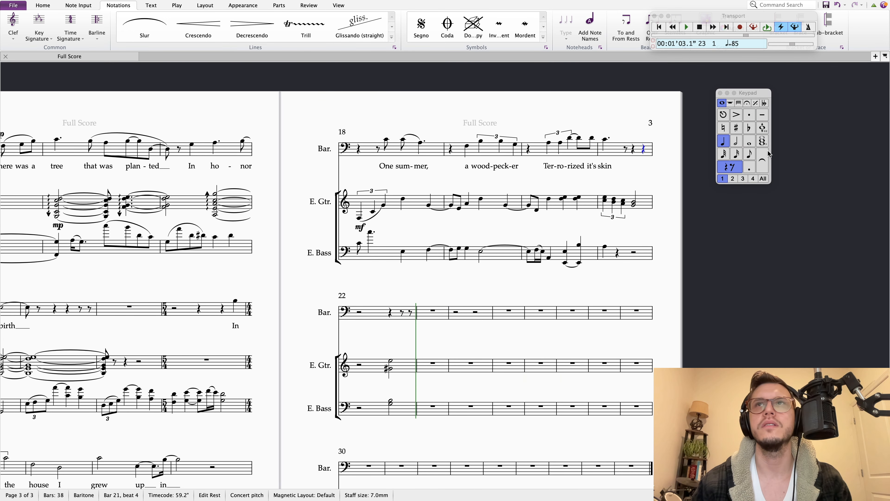
{"action": "key", "text": "ctrl+v"}
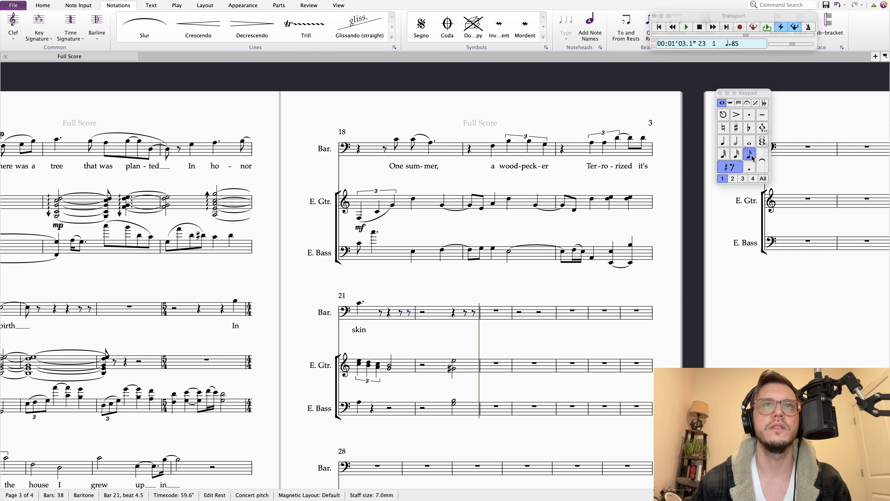
{"action": "left_click", "coordinate": [426, 275]}
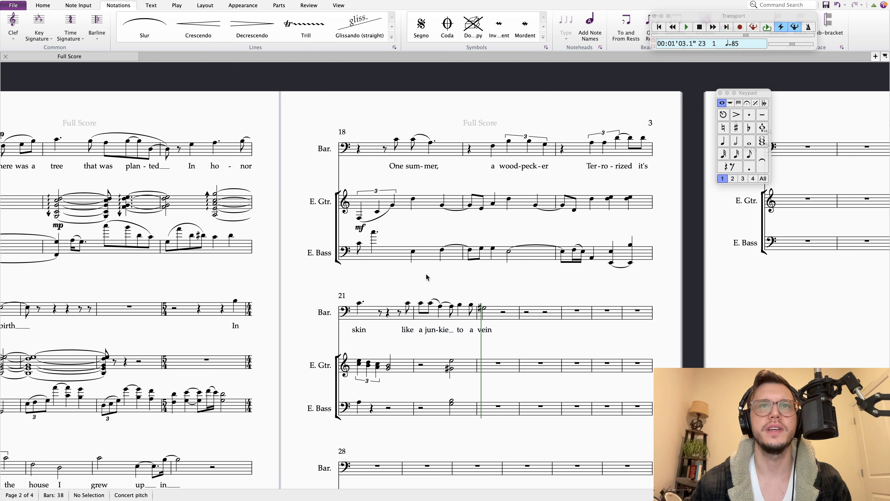
Delete the electric guitar and bass half-note chords in bar 22 and reset both staves to whole-bar rests
{"action": "left_click", "coordinate": [451, 359]}
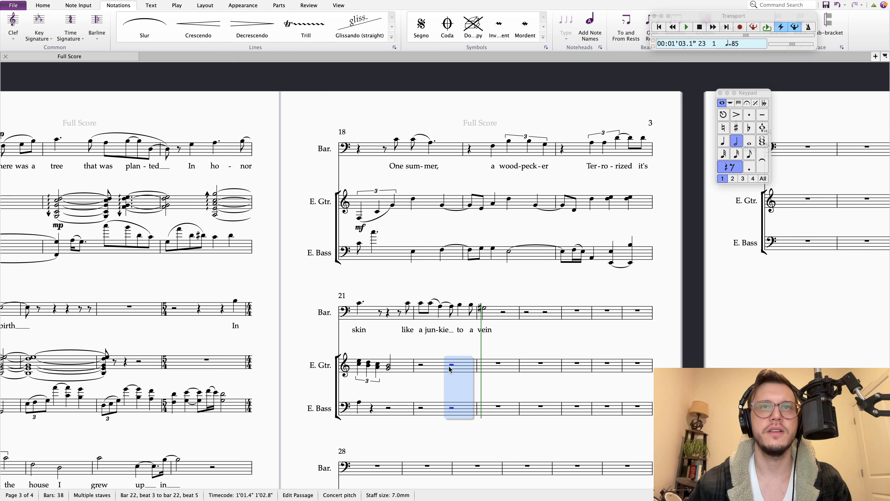
{"action": "key", "text": "Delete"}
{"action": "left_click", "coordinate": [437, 366]}
{"action": "key", "text": "shift+Down"}
{"action": "key", "text": "Delete"}
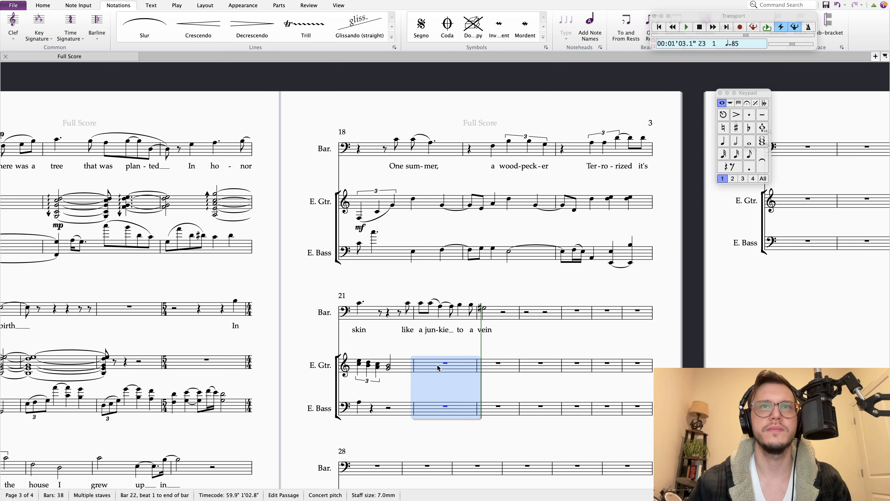
Play back the verse from the electric bass G2 in bar 19 to check the new baritone phrase timing
{"action": "left_click", "coordinate": [571, 327]}
{"action": "scroll", "coordinate": [560, 334], "scroll_direction": "right", "scroll_amount": 2}
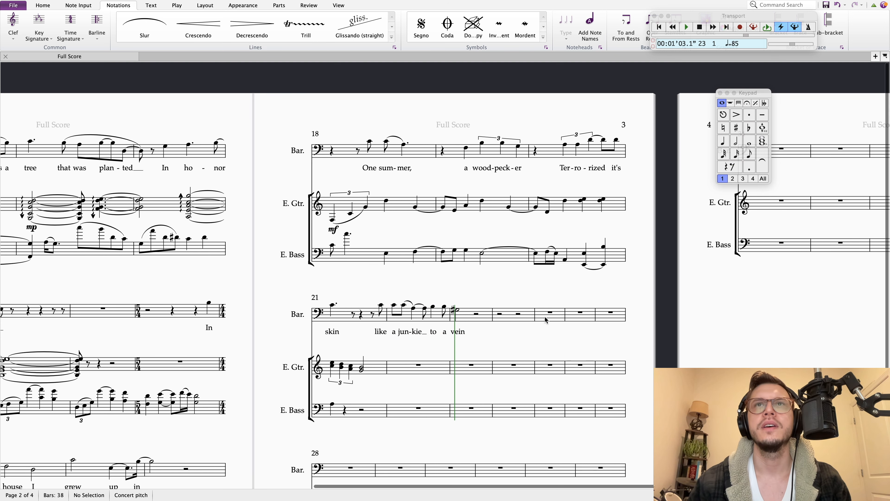
{"action": "left_click", "coordinate": [454, 251]}
{"action": "key", "text": "p"}
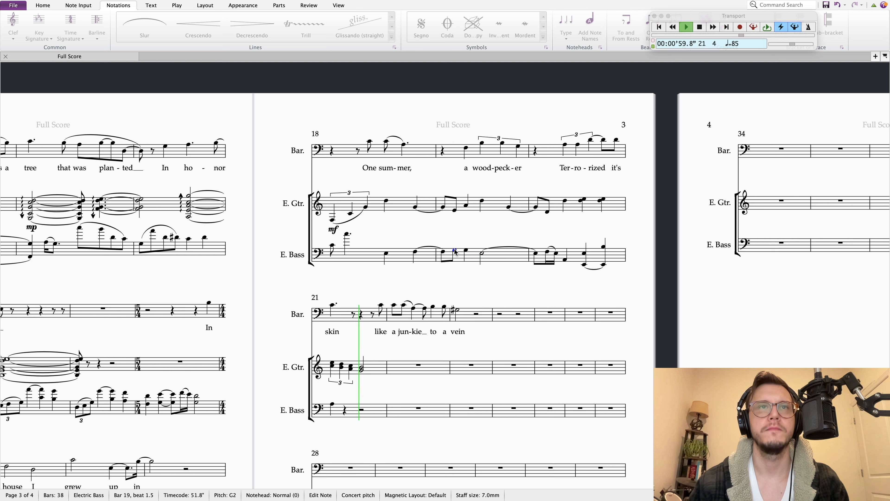
{"action": "key", "text": "space"}
Enter a quarter-note B2 on beat 2 and a half-note F2 on beat 3 of electric bass bar 21
{"action": "left_click_drag", "start_coordinate": [572, 337], "coordinate": [533, 338]}
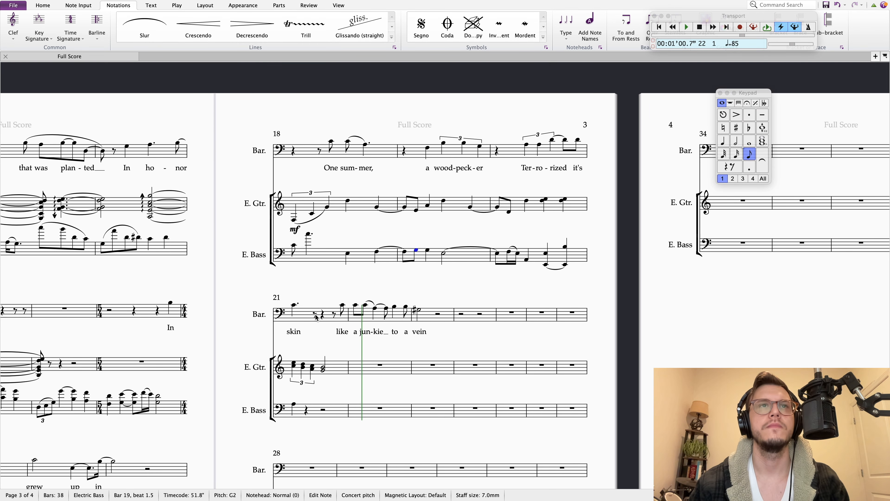
{"action": "left_click", "coordinate": [294, 404]}
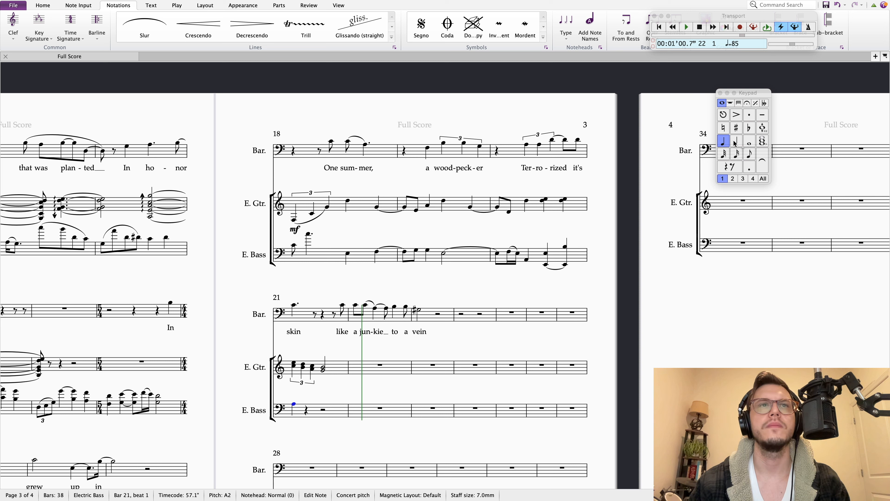
{"action": "key", "text": "r"}
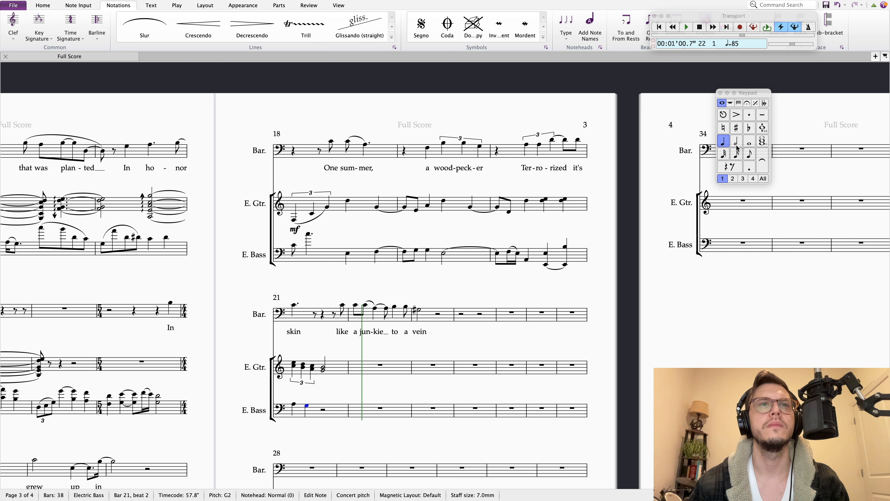
{"action": "key", "text": "Up"}
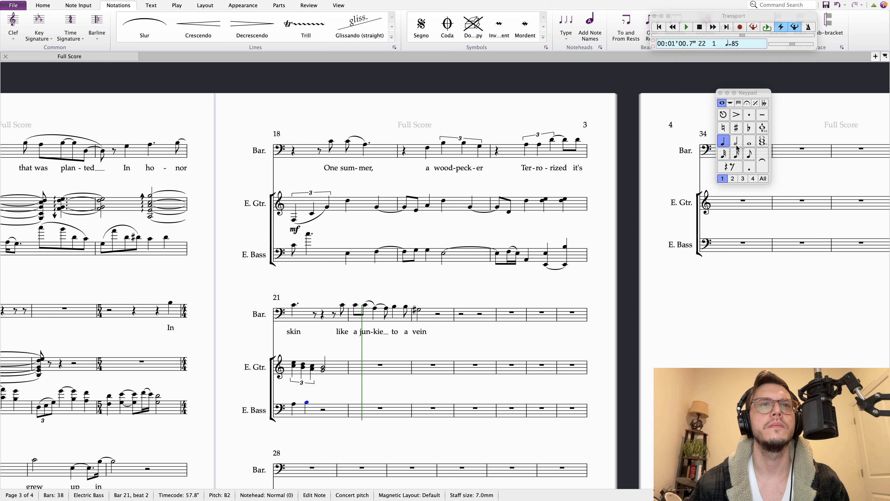
{"action": "key", "text": "a"}
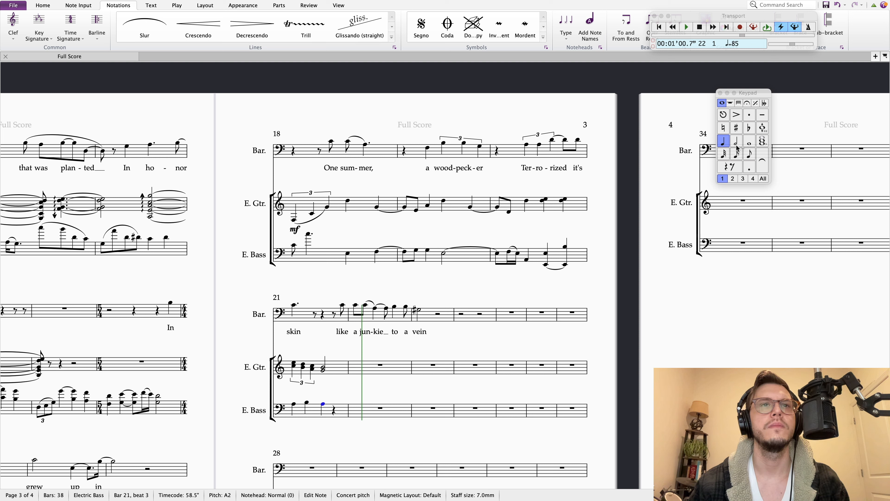
{"action": "key", "text": "Down"}
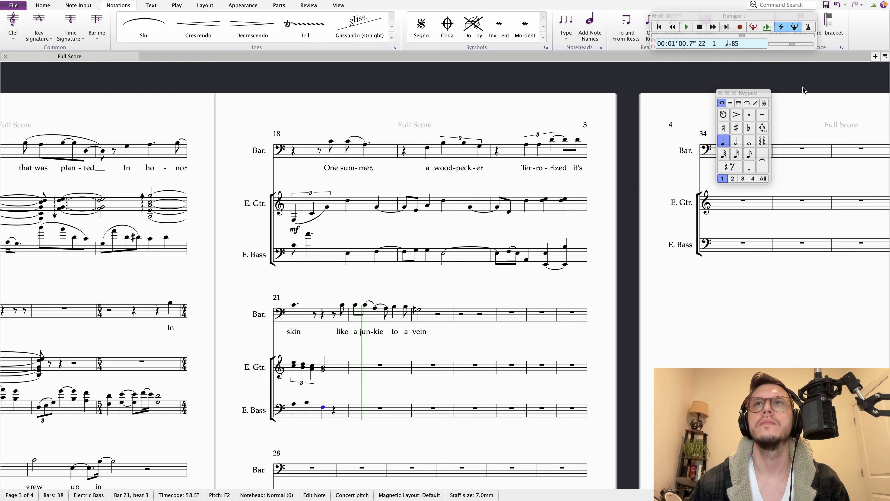
{"action": "left_click", "coordinate": [735, 143]}
Play back from the electric bass A2 at the start of bar 21 to hear the new bass notes
{"action": "key", "text": "Left"}
{"action": "key", "text": "Left"}
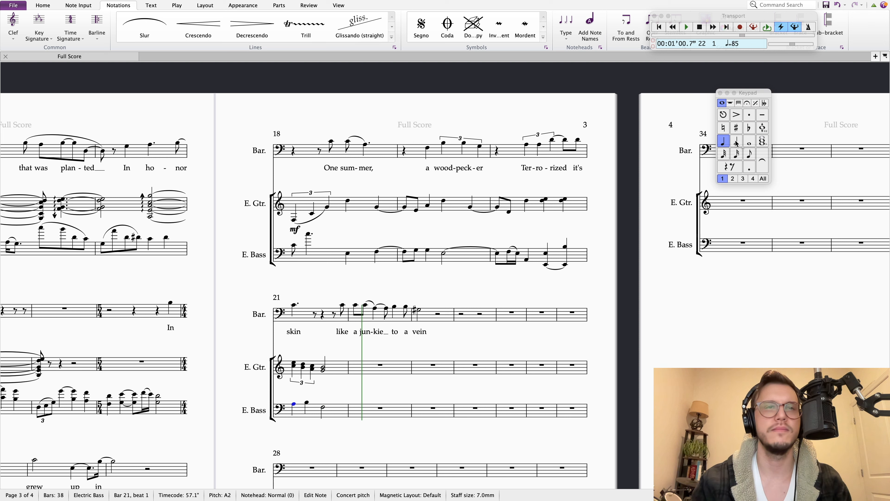
{"action": "key", "text": "space"}
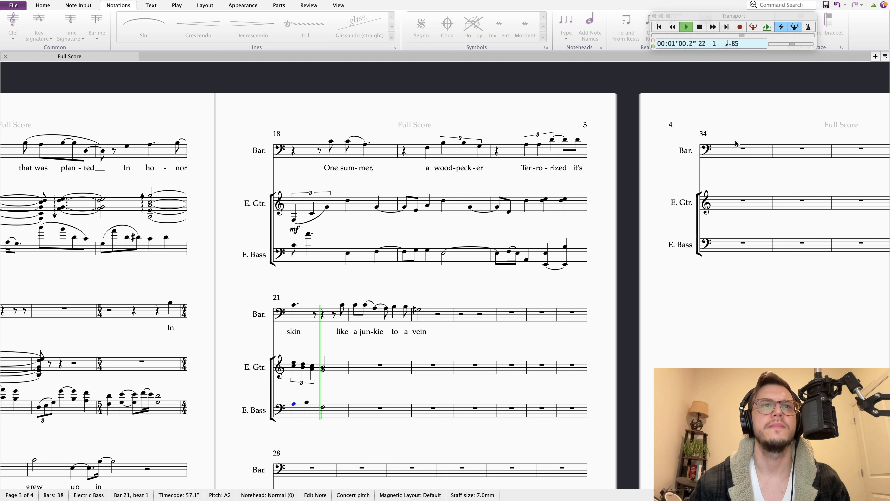
Lower the electric bass half note on beat 3 of bar 21 to E2 and play back from the bar's start
{"action": "key", "text": "space"}
{"action": "left_click", "coordinate": [323, 408]}
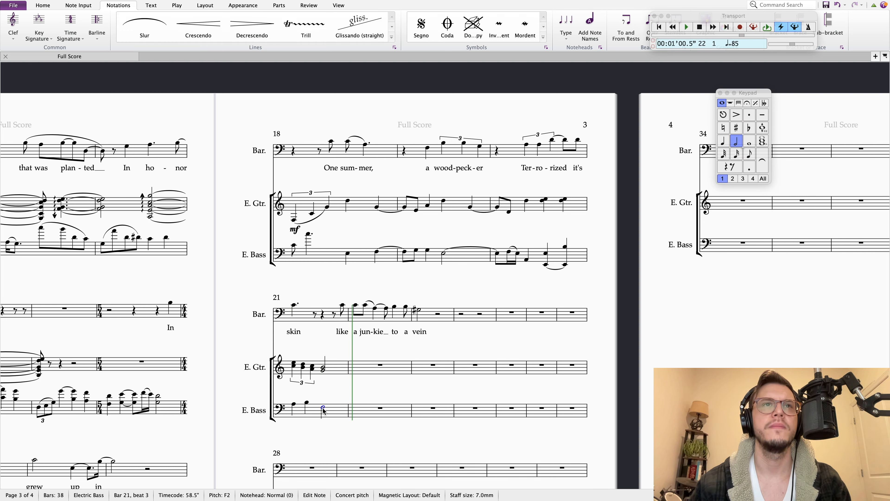
{"action": "left_click", "coordinate": [294, 405]}
{"action": "key", "text": "p"}
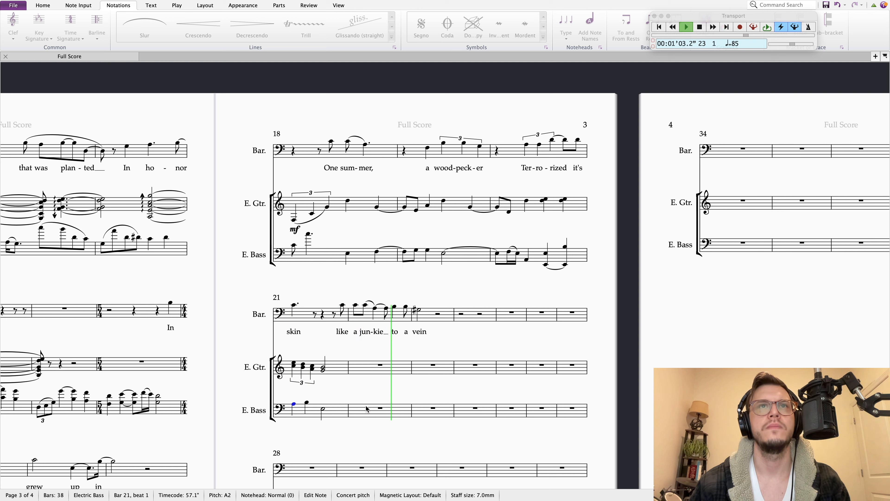
{"action": "key", "text": "space"}
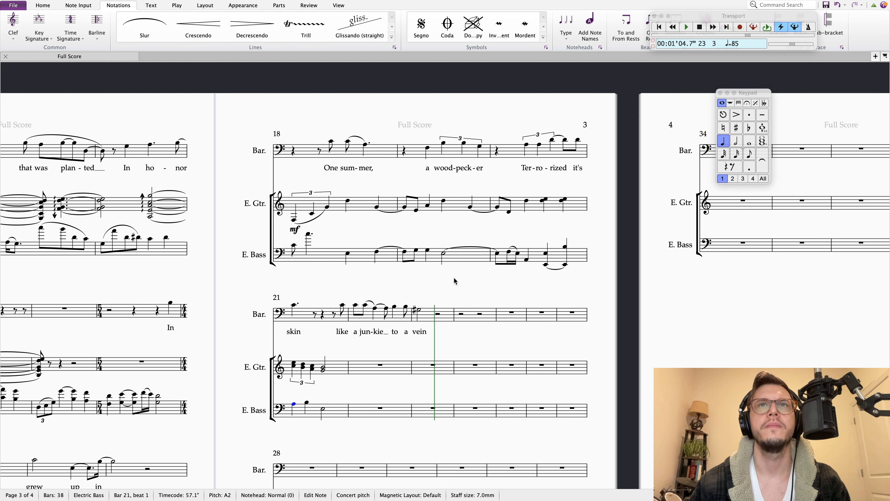
Repeat the electric guitar and bass half notes from beat 3 of bar 21 at the start of bar 22
{"action": "left_click", "coordinate": [325, 408]}
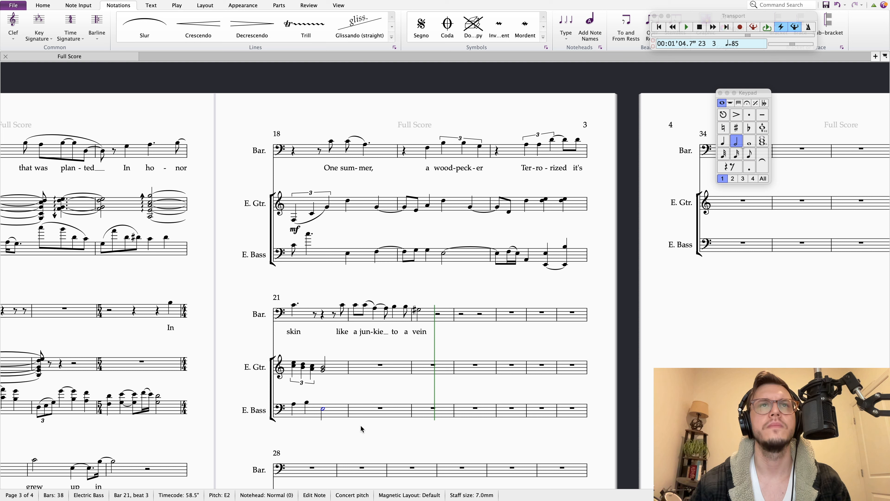
{"action": "left_click", "coordinate": [323, 370]}
{"action": "key", "text": "r"}
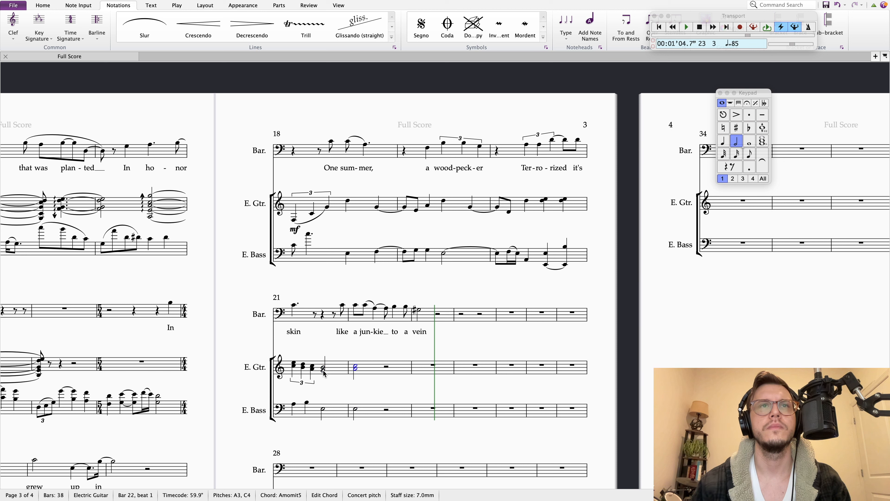
{"action": "key", "text": "Right"}
{"action": "left_click", "coordinate": [356, 408]}
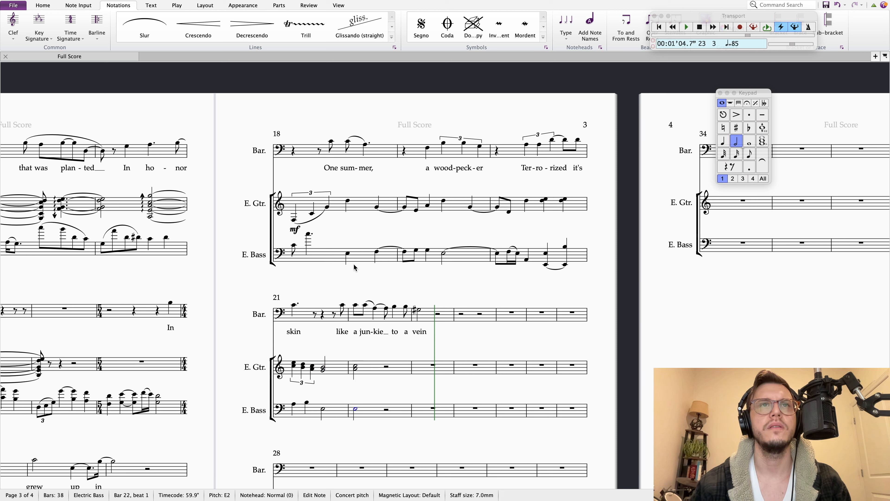
Lower the electric guitar half-note chord at the start of bar 22 to F3 and A3
{"action": "left_click", "coordinate": [355, 373]}
{"action": "right_click", "coordinate": [356, 373]}
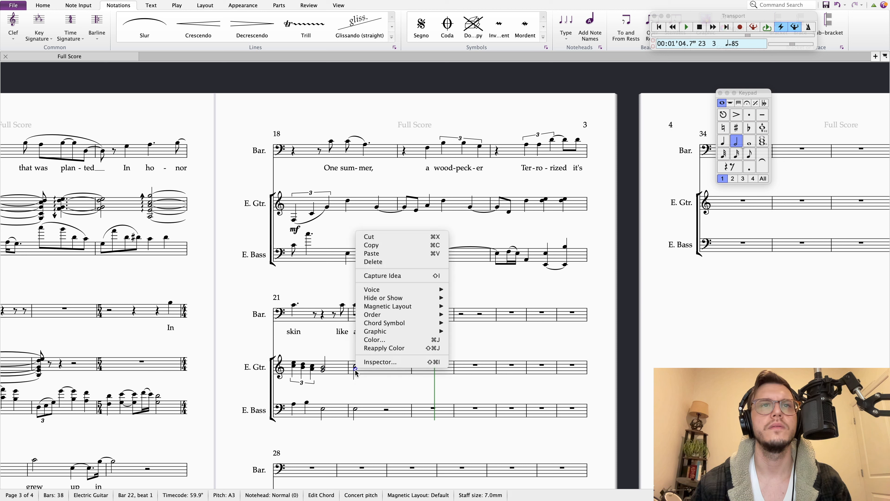
{"action": "left_click", "coordinate": [355, 370]}
{"action": "double_click", "coordinate": [356, 370]}
{"action": "key", "text": "Down"}
{"action": "key", "text": "Down"}
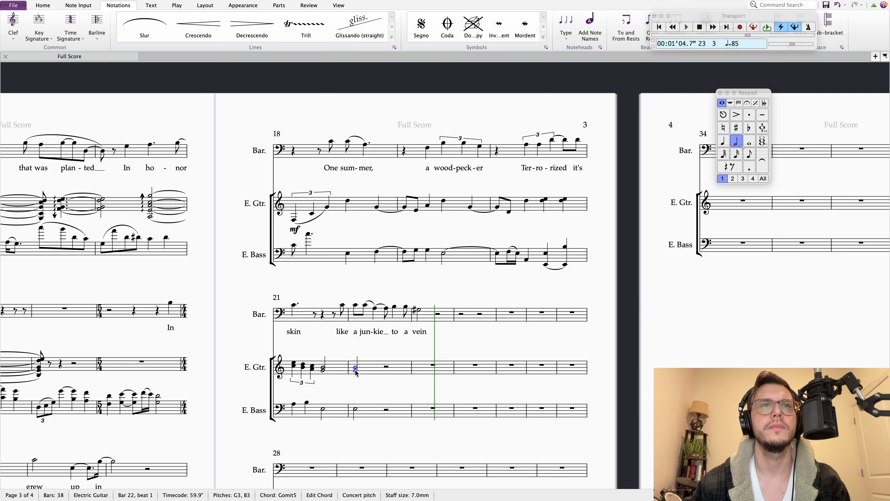
{"action": "key", "text": "Right"}
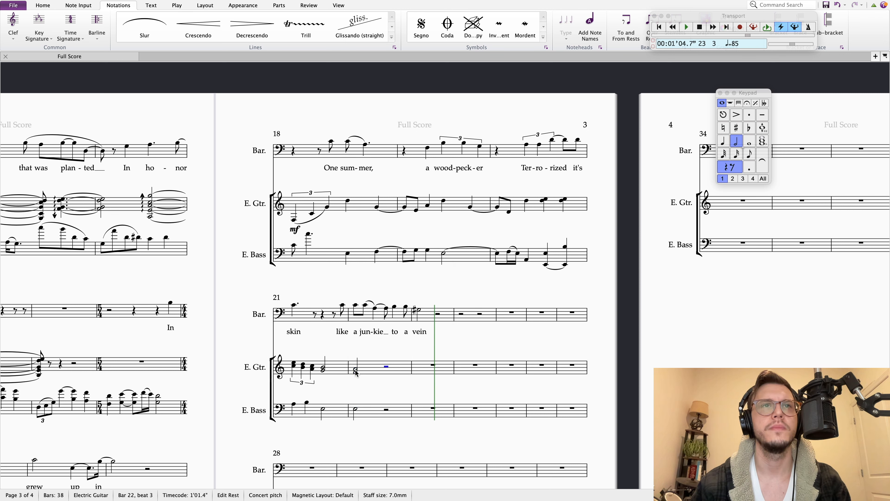
{"action": "left_click", "coordinate": [293, 366]}
{"action": "left_click", "coordinate": [323, 369]}
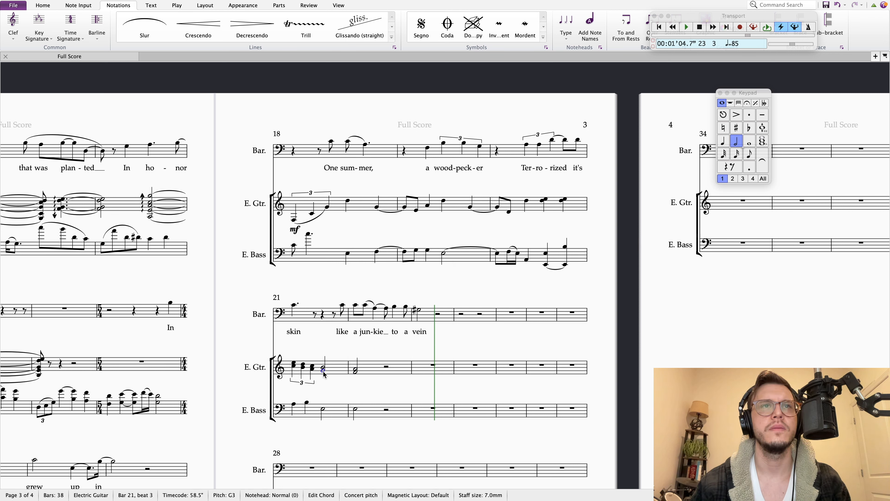
{"action": "left_click", "coordinate": [355, 370]}
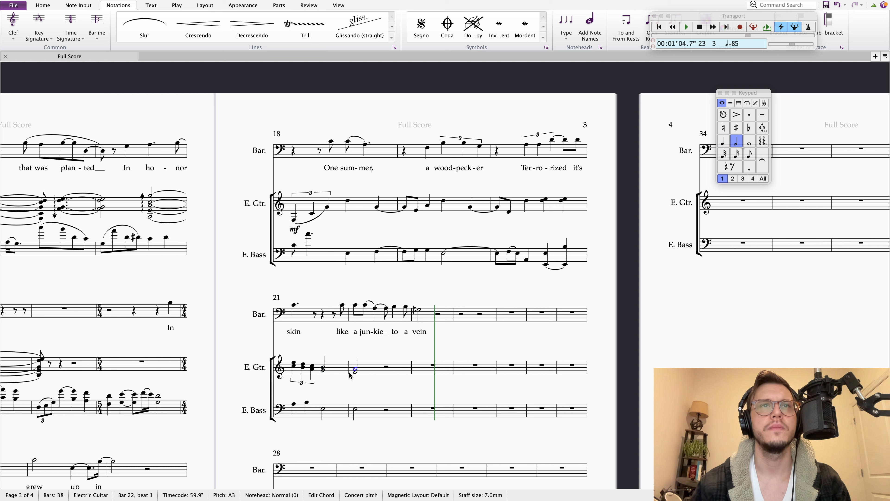
Play back from the first electric guitar chord of bar 21 to hear the new bar 22 harmony
{"action": "left_click", "coordinate": [366, 385]}
{"action": "left_click", "coordinate": [294, 365]}
{"action": "key", "text": "p"}
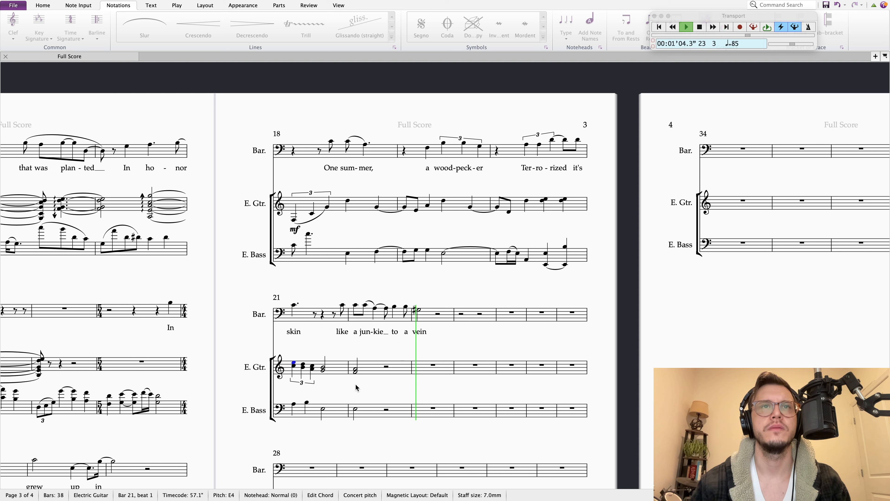
{"action": "key", "text": "Escape"}
{"action": "left_click", "coordinate": [356, 372]}
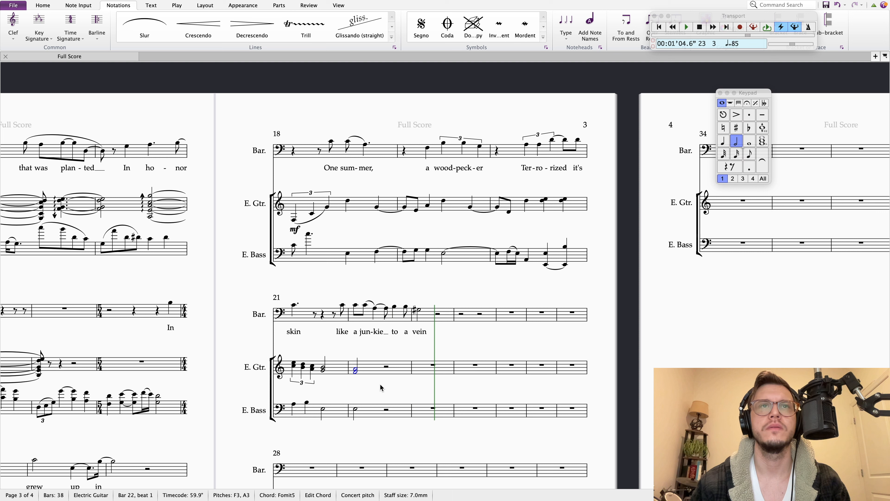
Enter a quarter-note triplet D2, G2, B2 on beat 3 of electric bass bar 22, leading to a quarter-note C3 in bar 23
{"action": "left_click", "coordinate": [387, 409]}
{"action": "left_click", "coordinate": [722, 142]}
{"action": "key", "text": "ctrl+3"}
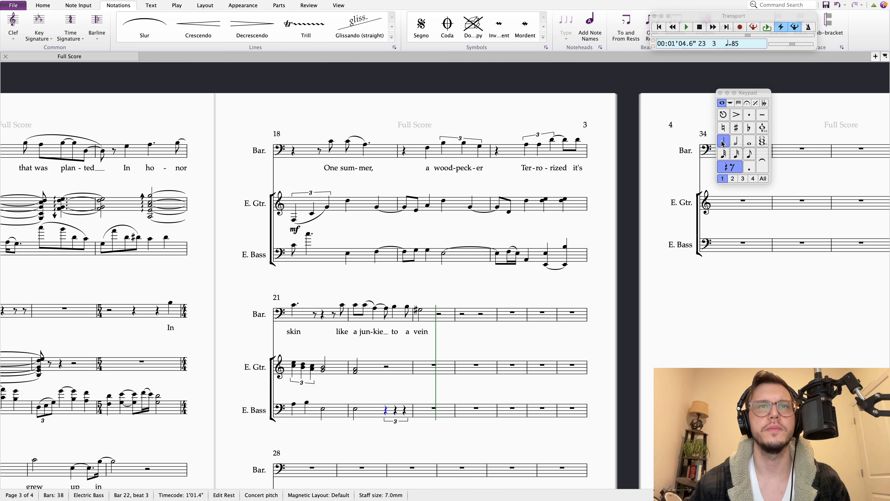
{"action": "key", "text": "f"}
{"action": "key", "text": "Down"}
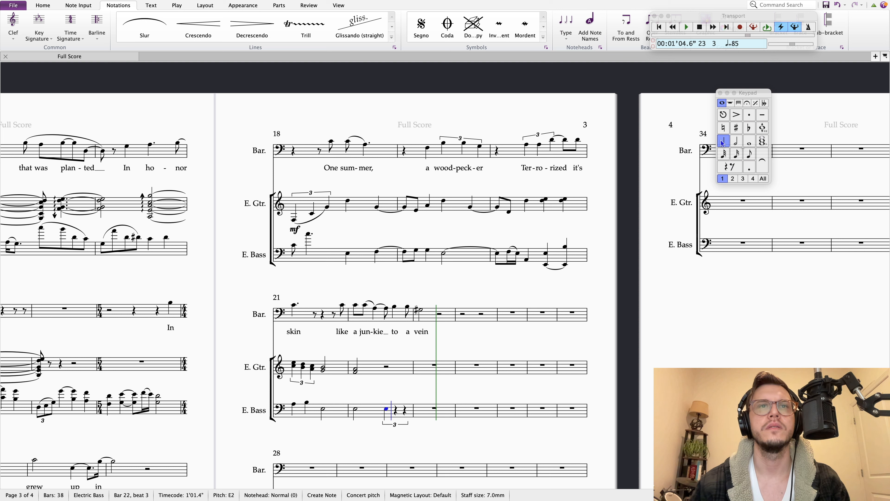
{"action": "key", "text": "Down"}
{"action": "key", "text": "Escape"}
{"action": "key", "text": "g"}
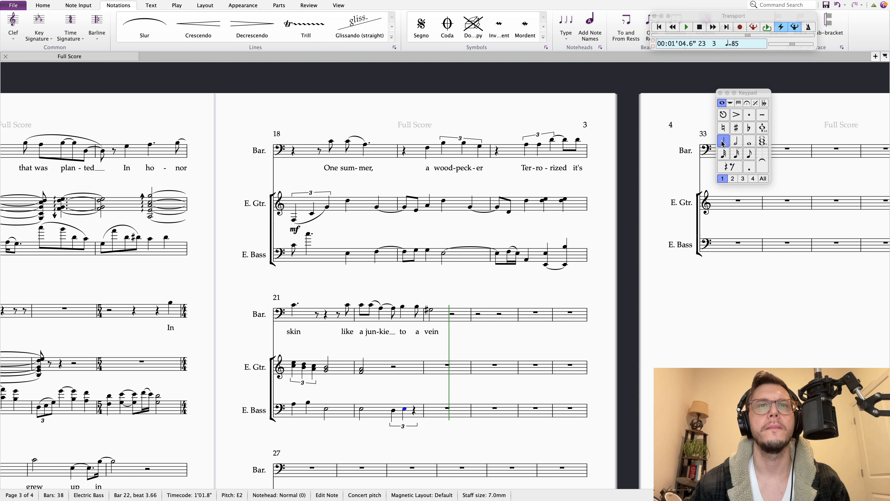
{"action": "key", "text": "b"}
{"action": "key", "text": "c"}
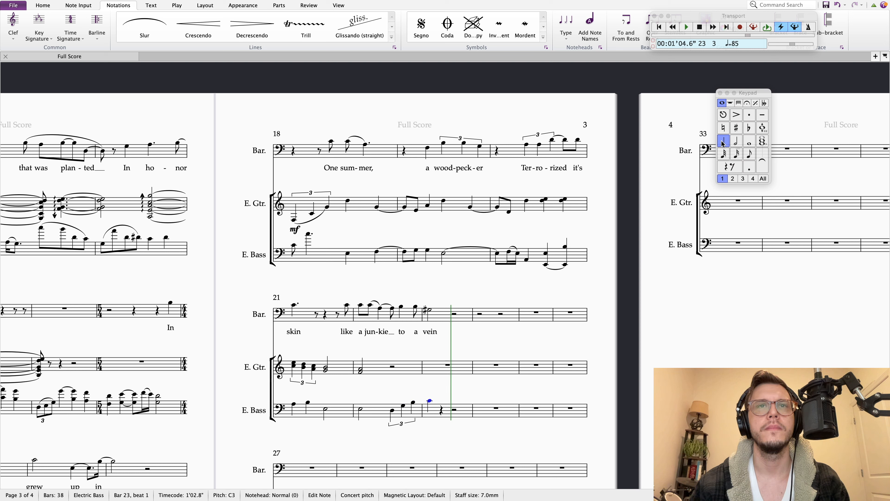
Raise the electric bass note at the start of bar 23 to B3 and play back from the bass E2 in bar 22
{"action": "key", "text": "Up"}
{"action": "key", "text": "Up"}
{"action": "key", "text": "Up"}
{"action": "key", "text": "Up"}
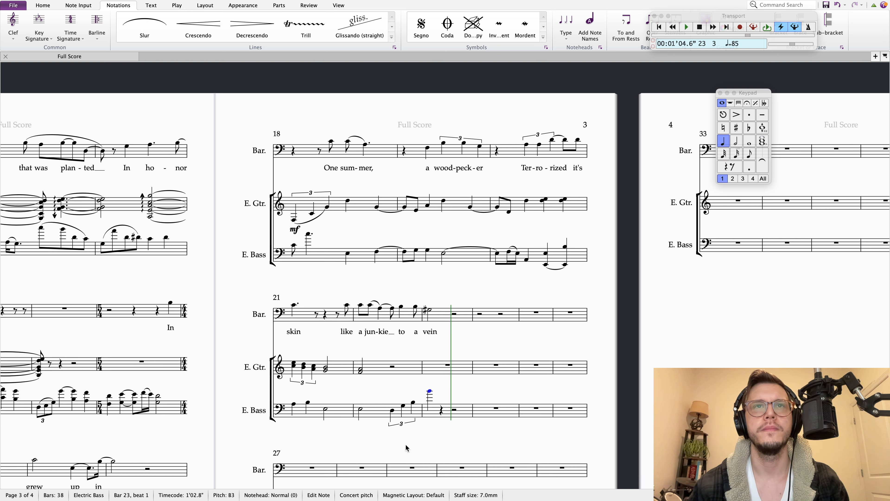
{"action": "left_click", "coordinate": [360, 411]}
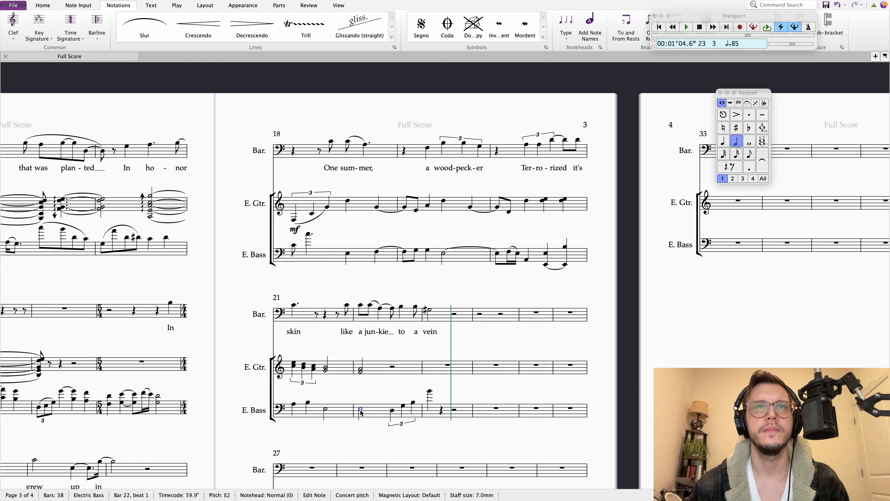
{"action": "key", "text": "p"}
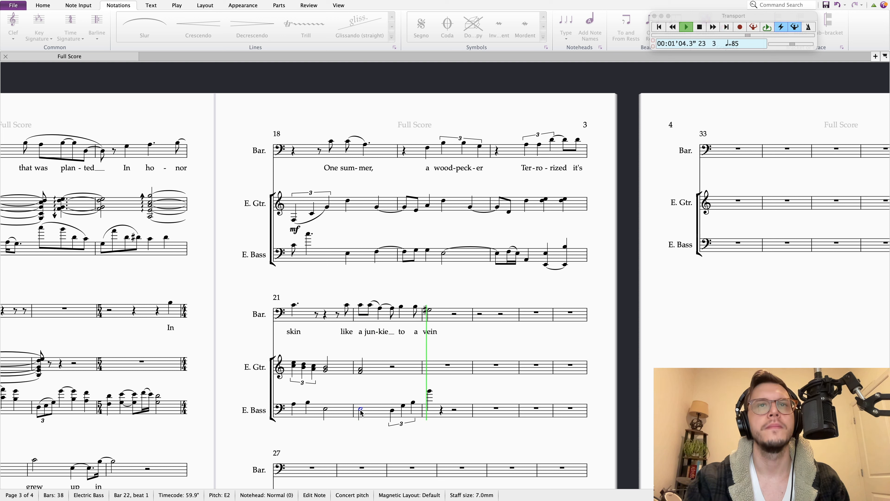
{"action": "key", "text": "Escape"}
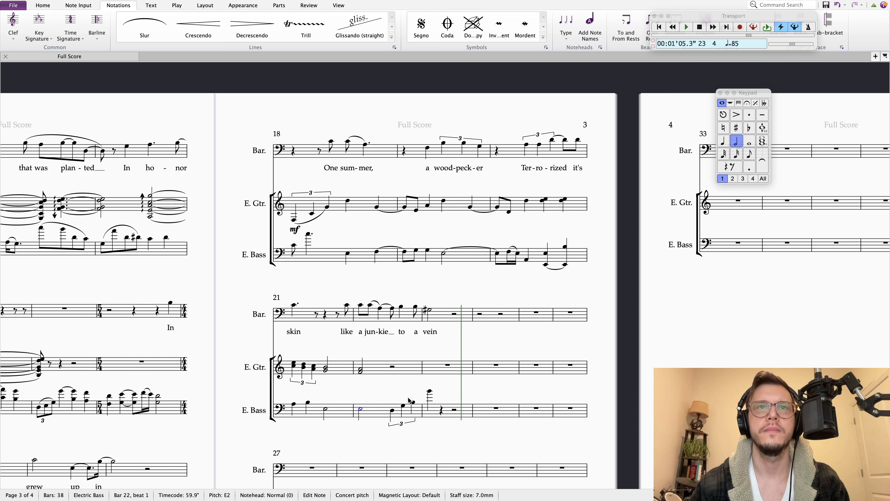
Enter a quarter note on beat 3 of electric guitar bar 22, trying pitches up to E4 and setting it to D4
{"action": "left_click", "coordinate": [413, 403]}
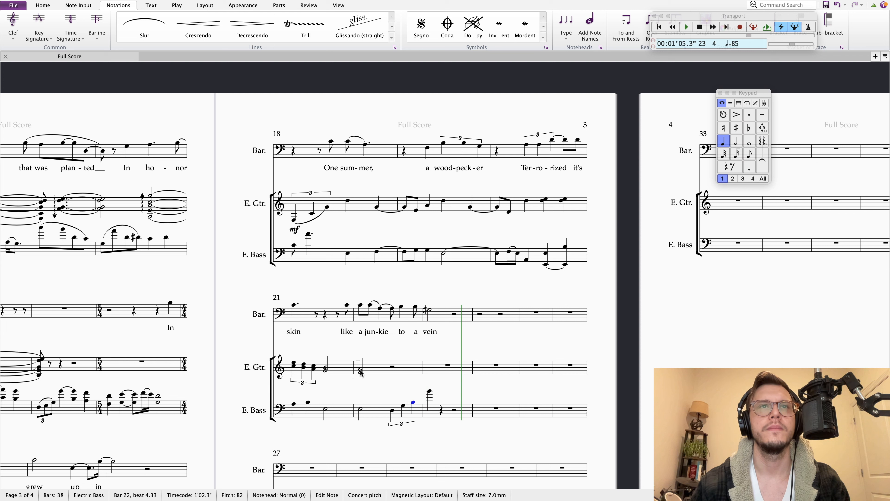
{"action": "key", "text": "Escape"}
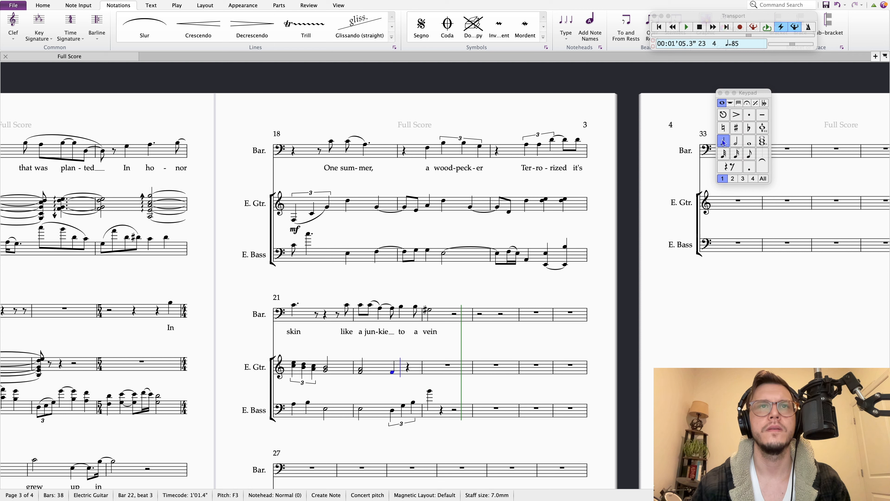
{"action": "key", "text": "Up"}
{"action": "key", "text": "Up"}
{"action": "key", "text": "Up"}
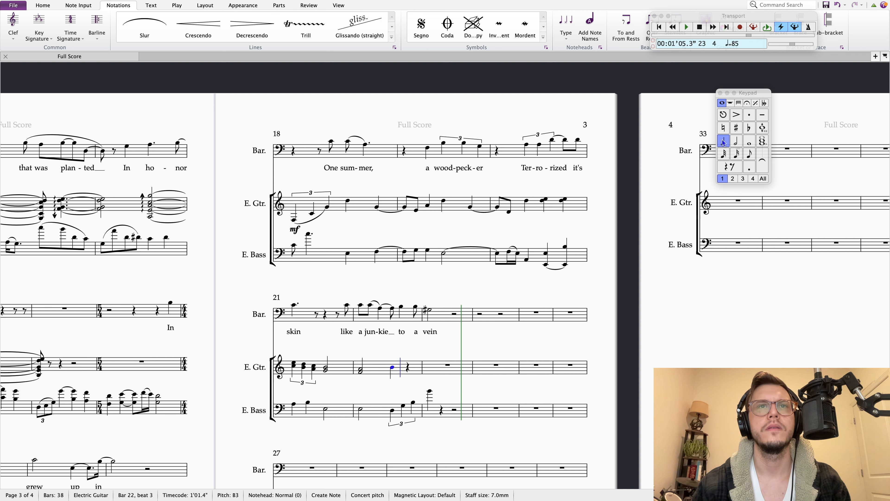
{"action": "key", "text": "Up"}
{"action": "key", "text": "Up"}
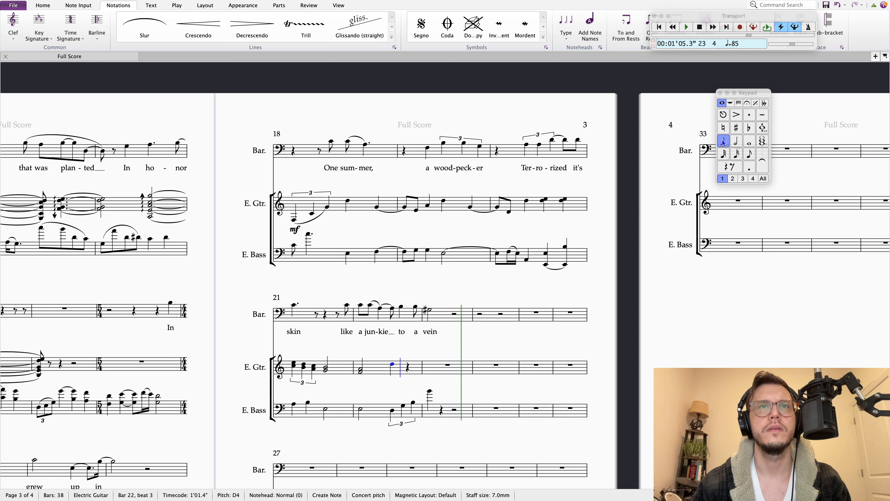
{"action": "key", "text": "Up"}
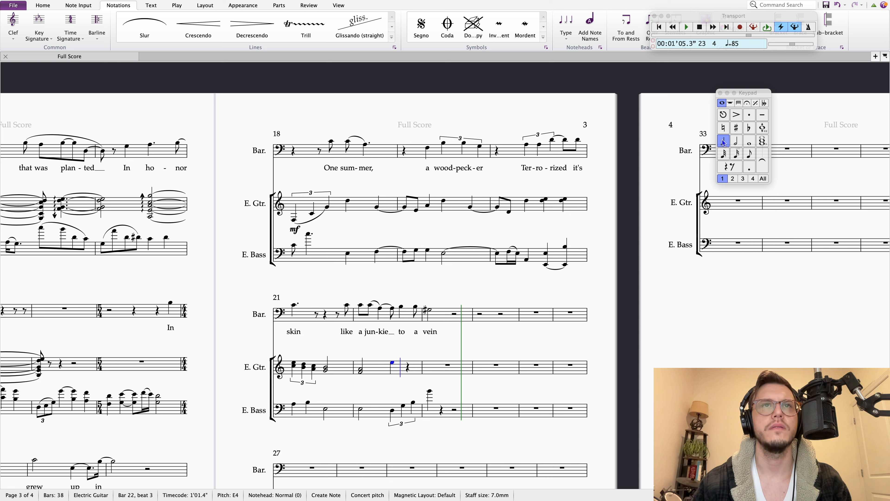
{"action": "key", "text": "Down"}
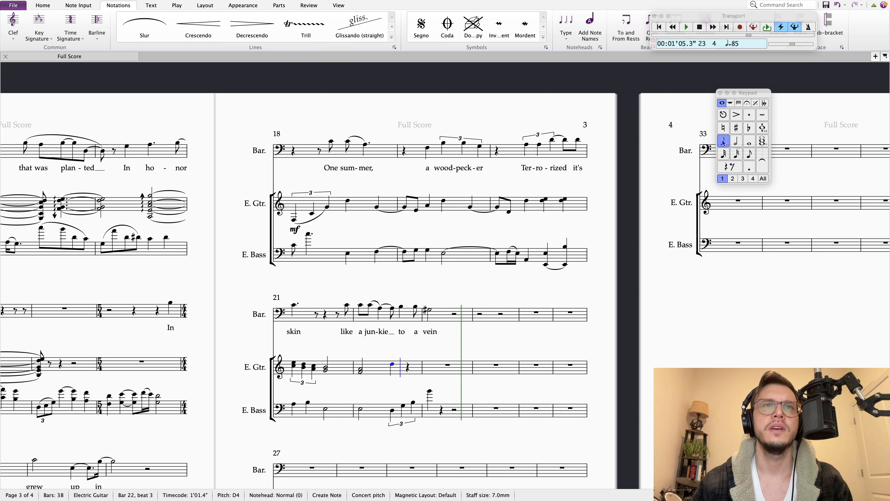
Raise the guitar note on beat 3 of bar 22 to F4, and add quarter notes F4 on beat 4 and E4 in bar 23
{"action": "key", "text": "d"}
{"action": "key", "text": "Up"}
{"action": "key", "text": "Up"}
{"action": "key", "text": "Left"}
{"action": "key", "text": "Up"}
{"action": "key", "text": "d"}
{"action": "key", "text": "Right"}
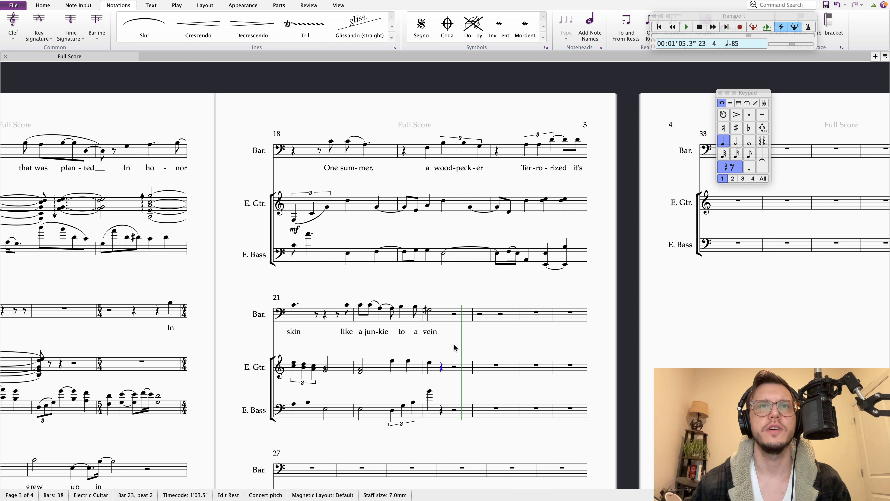
Change the electric guitar E4 and electric bass B3 on beat 1 of bar 23 to half notes
{"action": "left_click", "coordinate": [430, 362]}
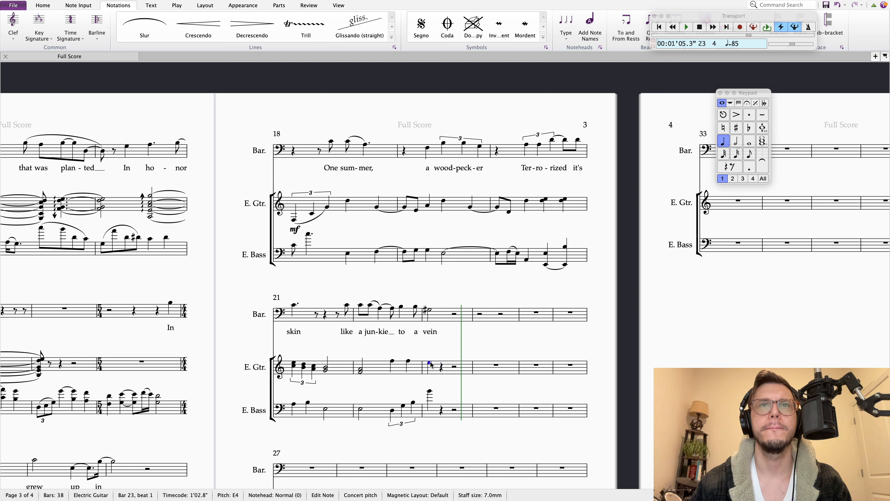
{"action": "key", "text": "shift+Down"}
{"action": "left_click", "coordinate": [736, 141]}
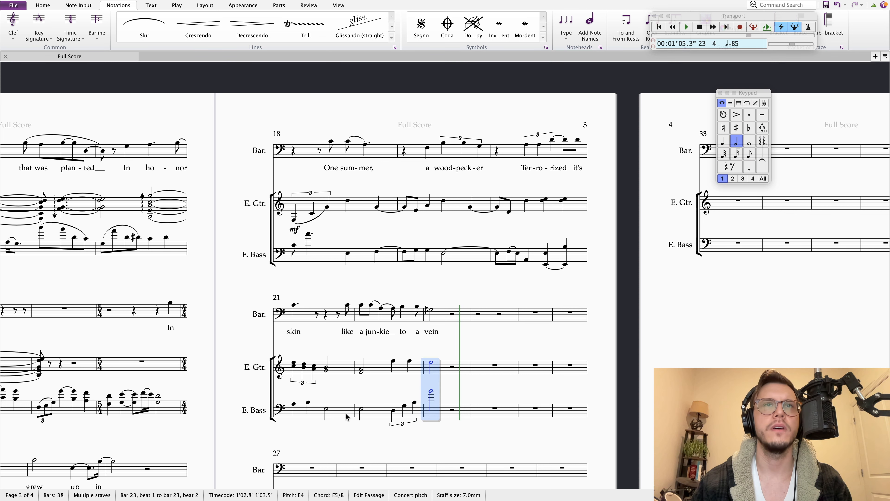
{"action": "key", "text": "Escape"}
Play back the "like a junkie to a vein" phrase from the start of bar 21 to check the new accompaniment
{"action": "left_click", "coordinate": [294, 365]}
{"action": "key", "text": "p"}
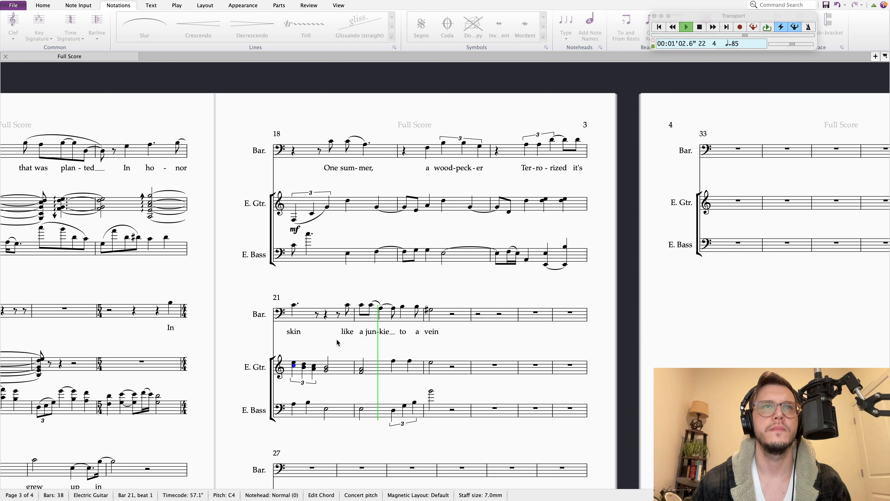
{"action": "key", "text": "space"}
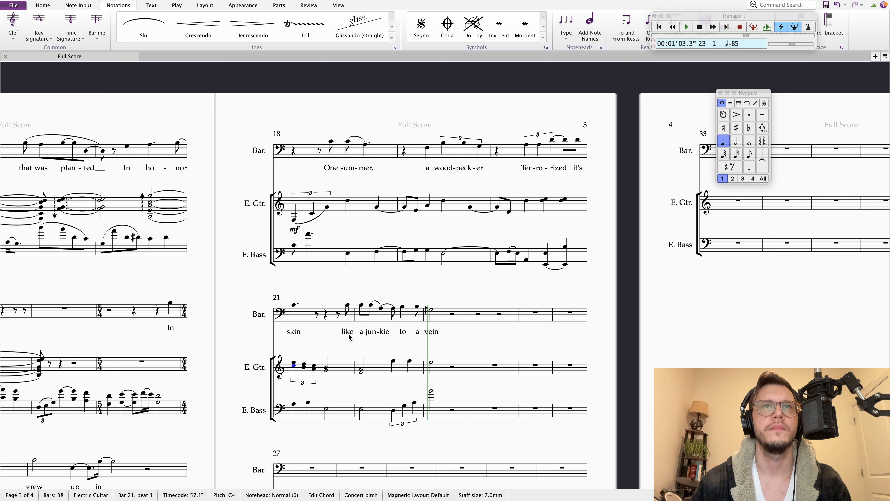
{"action": "left_click", "coordinate": [294, 306]}
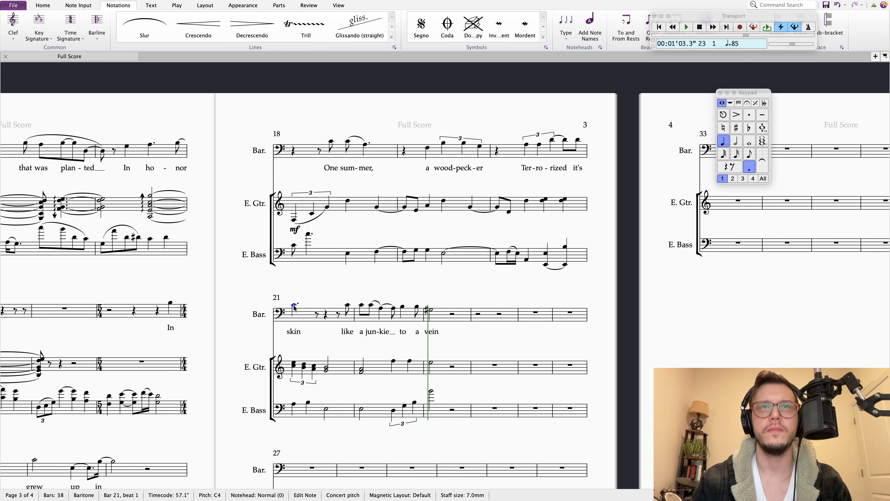
{"action": "key", "text": "space"}
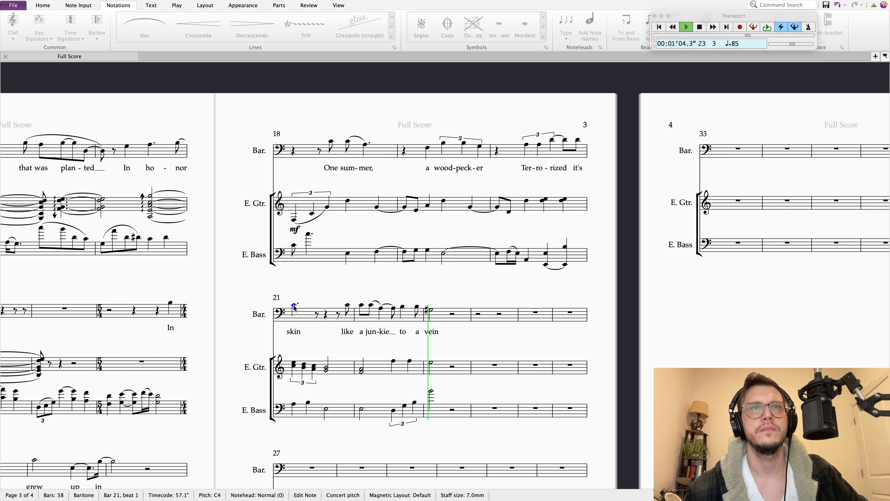
{"action": "key", "text": "space"}
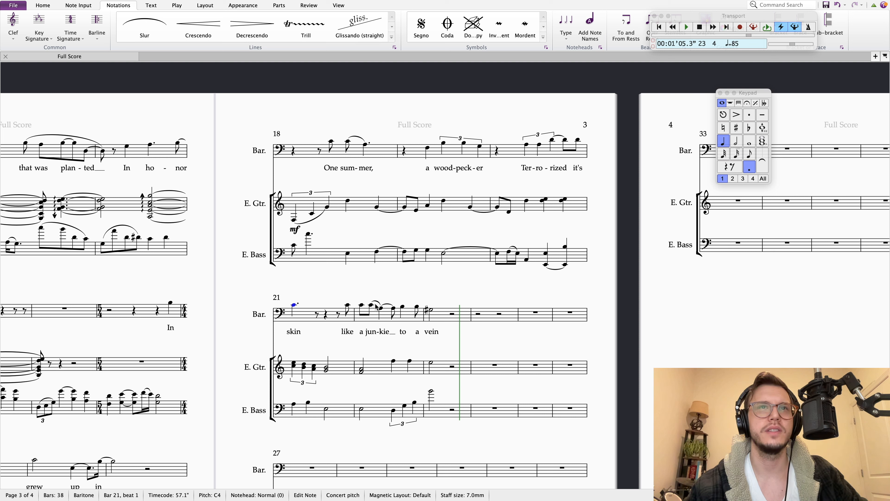
Move the baritone's two "like a" eighth notes half a beat earlier, starting on beat 4 of bar 21
{"action": "left_click", "coordinate": [349, 310]}
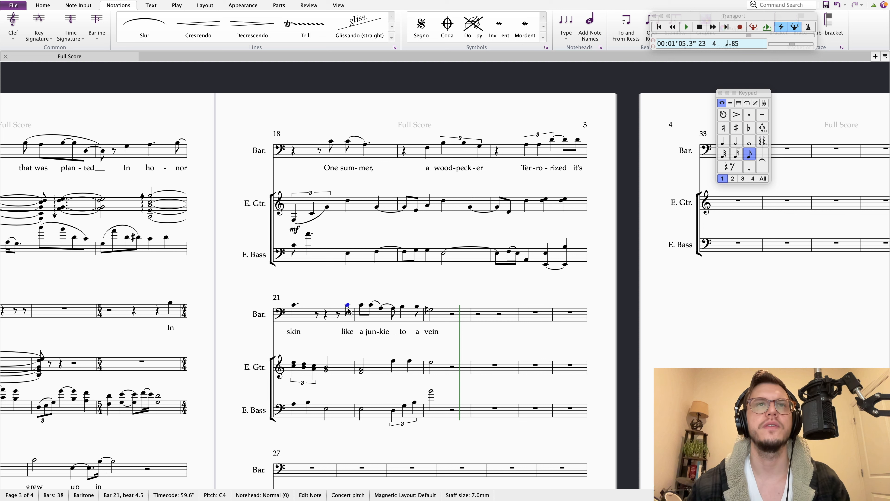
{"action": "left_click", "coordinate": [362, 308], "text": "shift"}
{"action": "key", "text": "Delete"}
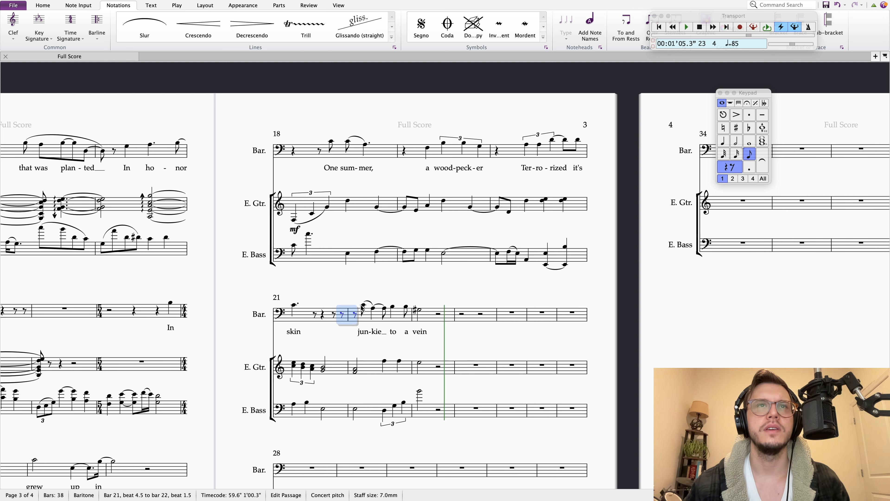
{"action": "key", "text": "Escape"}
{"action": "key", "text": "super+z"}
{"action": "key", "text": "Escape"}
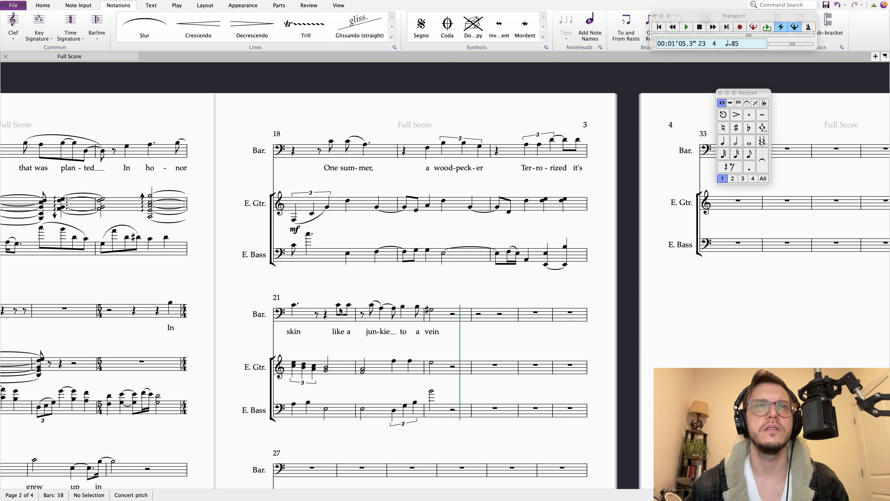
Enter C4 on beat 1 of baritone bar 22 and lengthen it to a quarter note
{"action": "left_click", "coordinate": [338, 306]}
{"action": "left_click", "coordinate": [372, 306]}
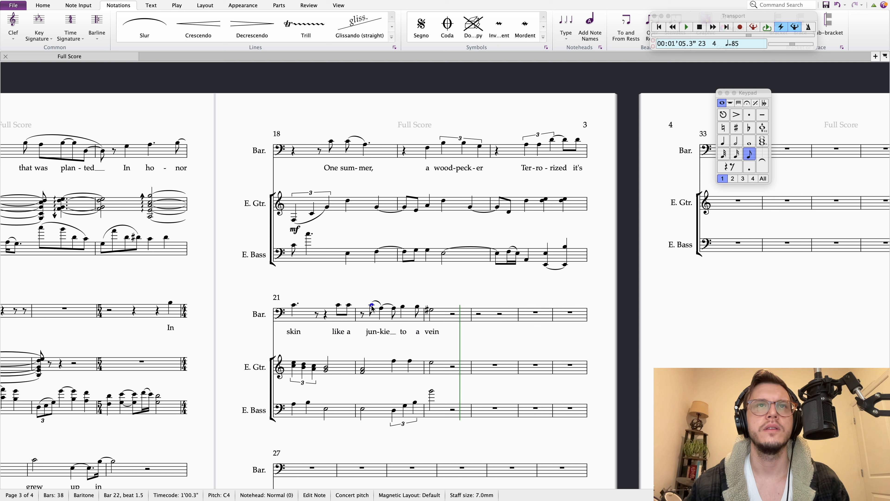
{"action": "left_click", "coordinate": [363, 317]}
{"action": "key", "text": "c"}
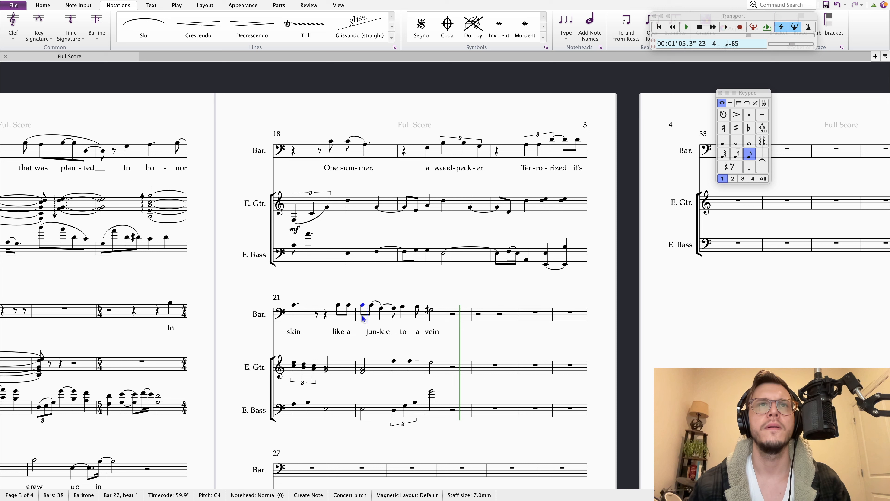
{"action": "left_click", "coordinate": [723, 141]}
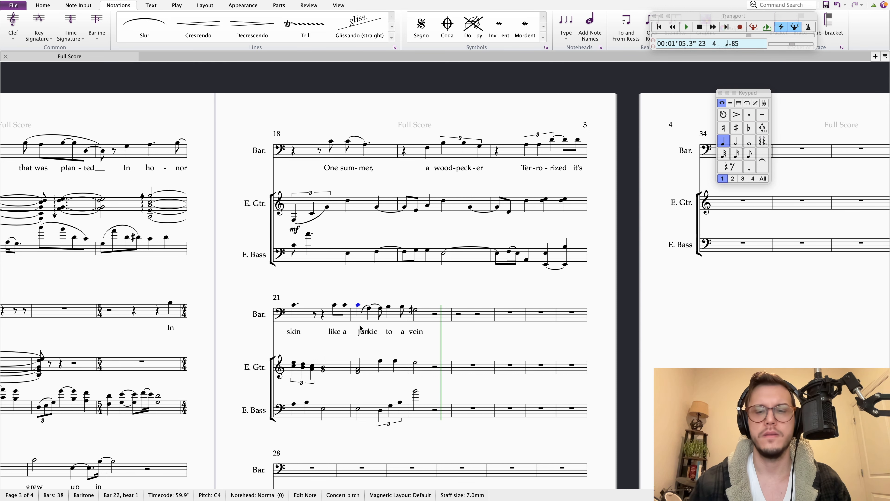
Align the lyric syllable "jun" with beat 1 of bar 22 and redraw the "junkie" slur starting from that note
{"action": "scroll", "coordinate": [361, 328], "scroll_direction": "up", "scroll_amount": 2}
{"action": "double_click", "coordinate": [360, 336]}
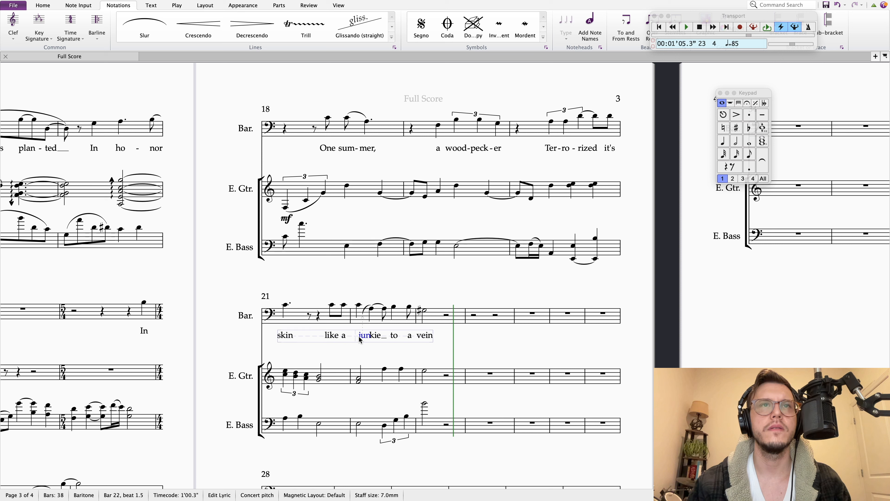
{"action": "left_click", "coordinate": [368, 314]}
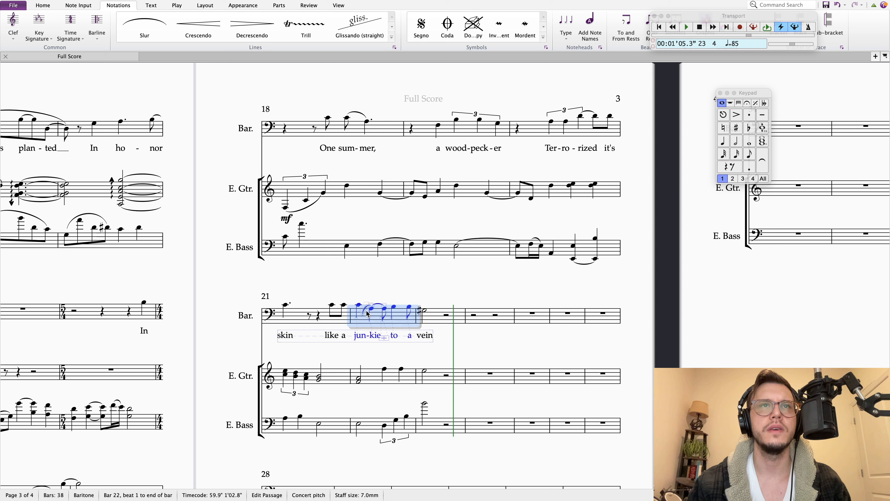
{"action": "left_click", "coordinate": [363, 310]}
{"action": "key", "text": "Delete"}
{"action": "key", "text": "s"}
{"action": "left_click", "coordinate": [377, 269]}
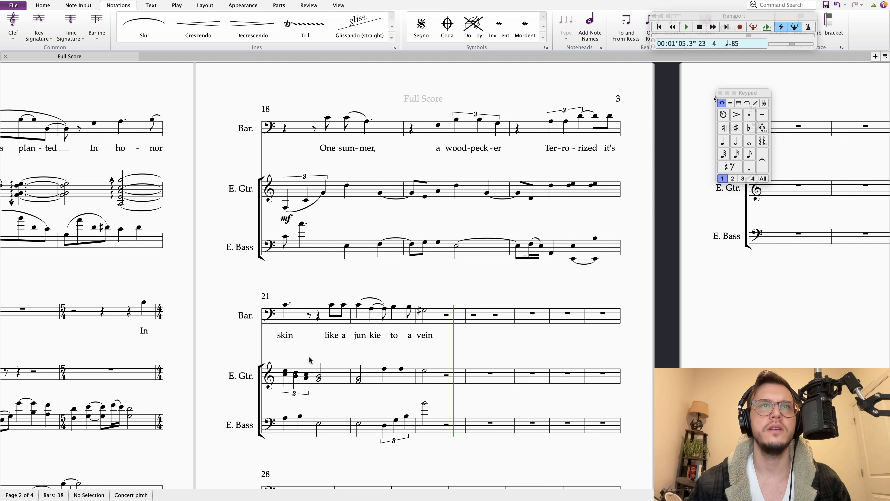
Change the baritone's "like a" in bar 21 to a dotted eighth and sixteenth, with "a" aligned under the sixteenth
{"action": "left_click", "coordinate": [331, 305]}
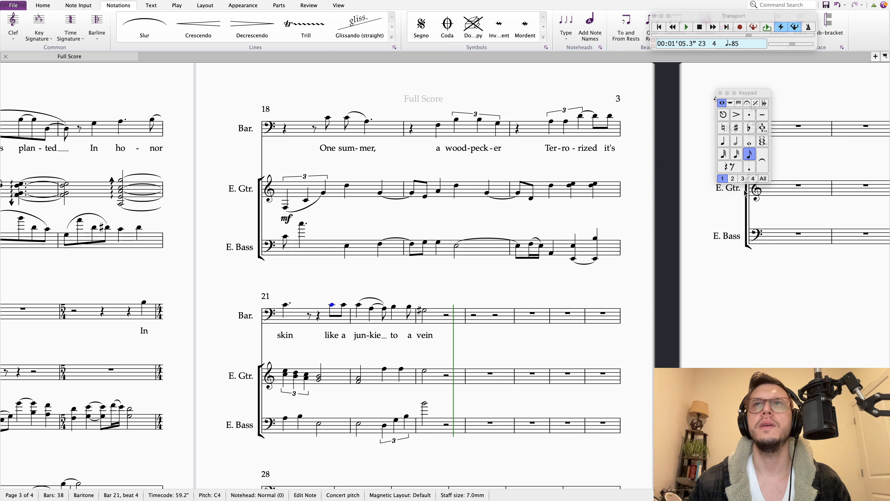
{"action": "left_click", "coordinate": [749, 167]}
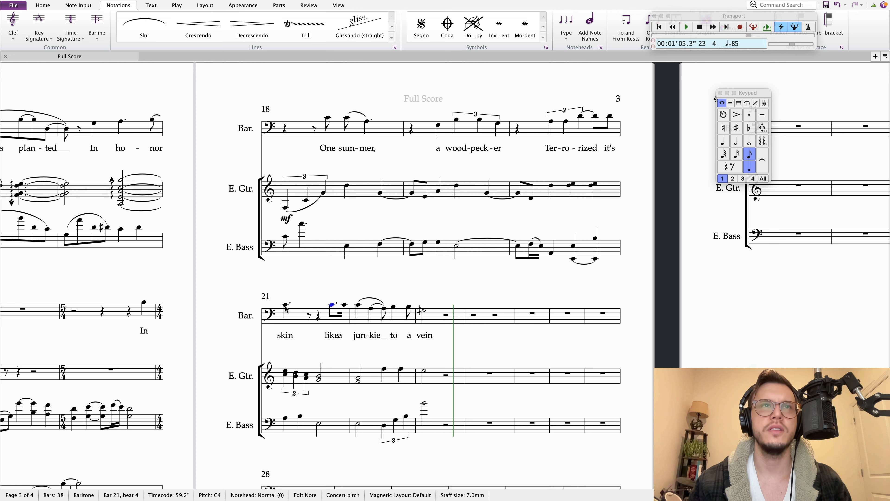
{"action": "scroll", "coordinate": [344, 338], "scroll_direction": "up", "scroll_amount": 2}
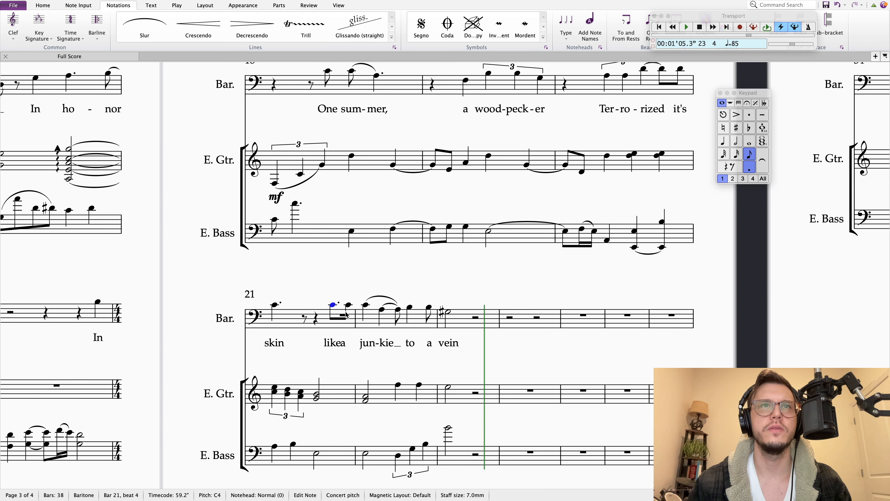
{"action": "left_click", "coordinate": [344, 305]}
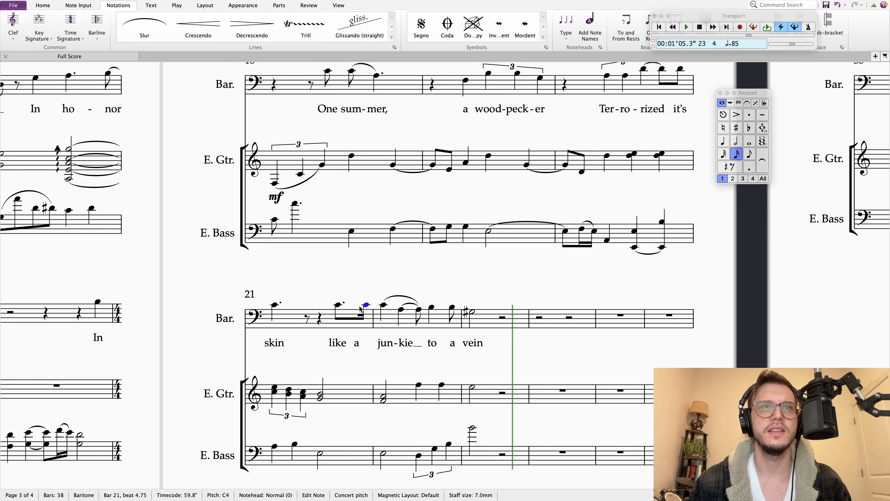
{"action": "double_click", "coordinate": [358, 344]}
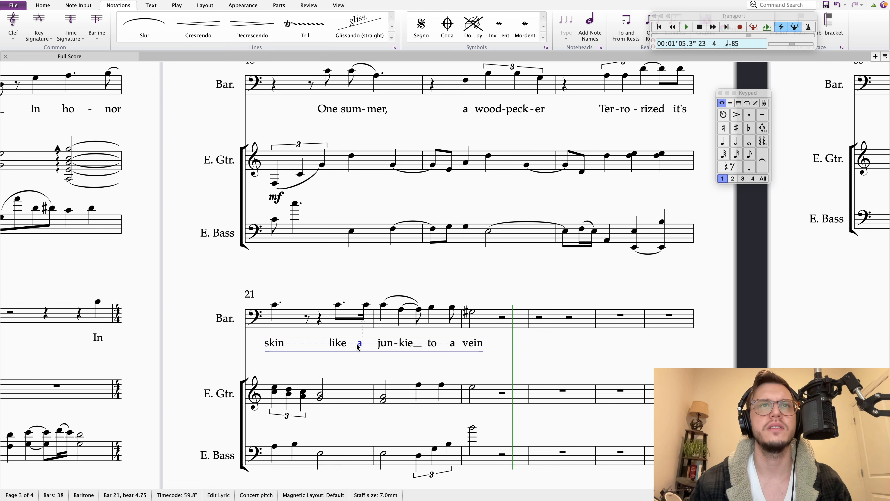
Play back the revised vocal phrase from bar 21 and check the upcoming lines in the Google Docs lyrics
{"action": "scroll", "coordinate": [358, 346], "scroll_direction": "down", "scroll_amount": 2}
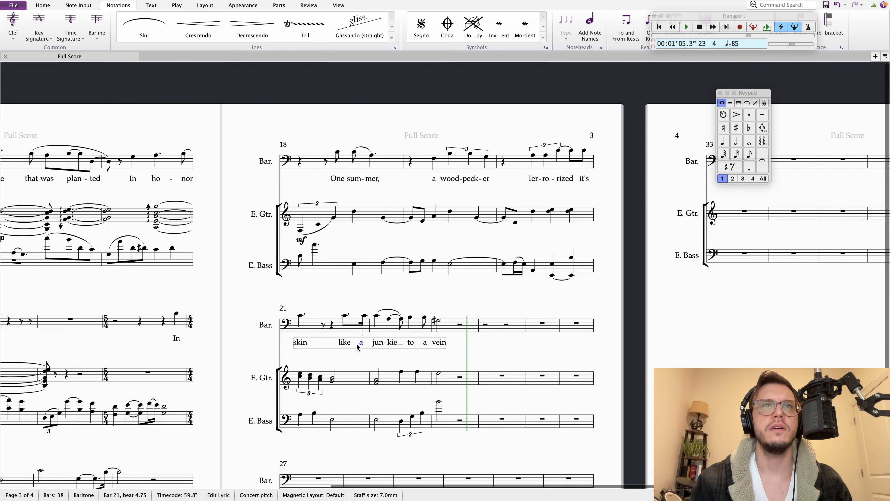
{"action": "left_click", "coordinate": [300, 317]}
{"action": "key", "text": "p"}
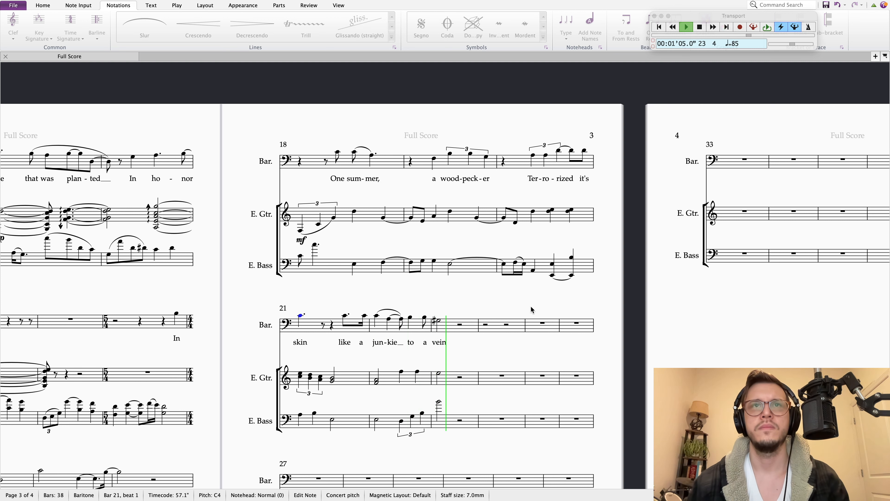
{"action": "key", "text": "space"}
{"action": "key", "text": "ctrl+Right"}
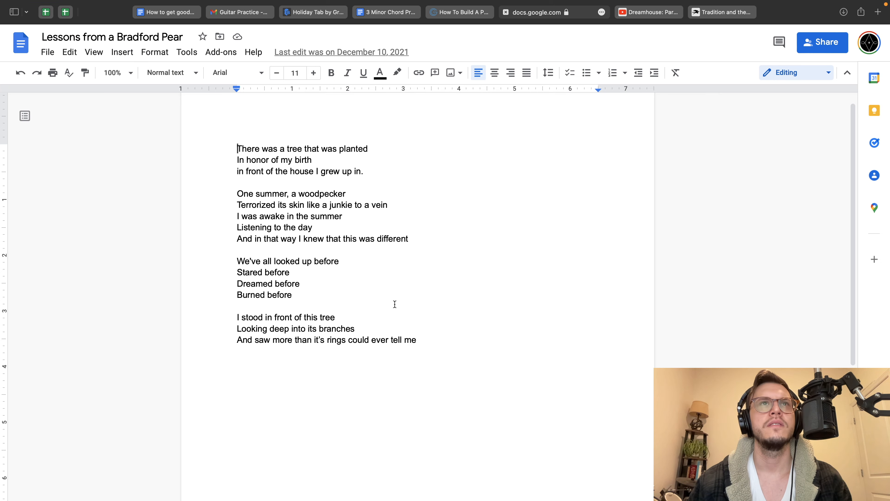
{"action": "key", "text": "ctrl+Left"}
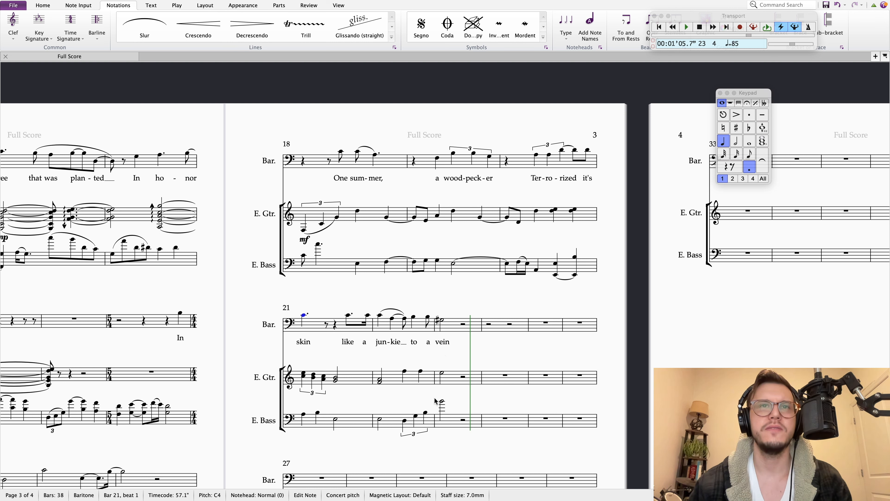
Add D4 to the electric guitar half note on beat 1 of bar 23 and play back from bar 22
{"action": "left_click", "coordinate": [442, 374]}
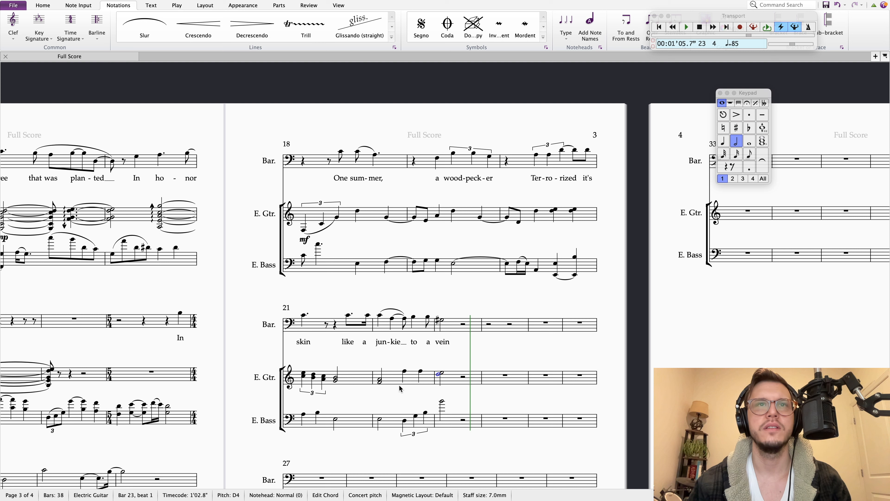
{"action": "left_click", "coordinate": [381, 382]}
{"action": "key", "text": "p"}
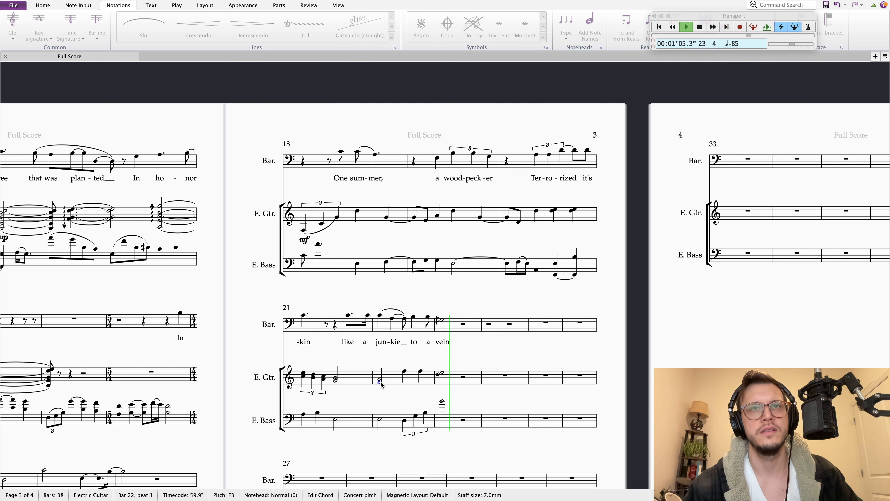
{"action": "key", "text": "space"}
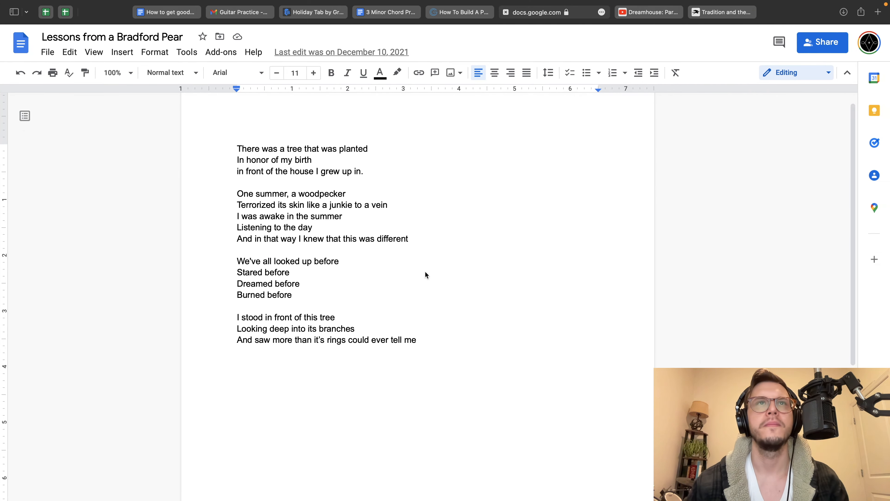
{"action": "key", "text": "ctrl+Left"}
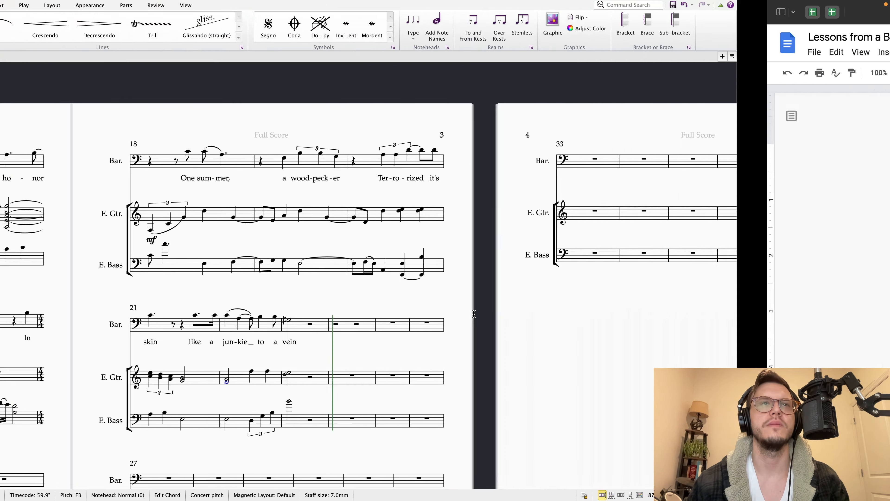
{"action": "left_click_drag", "start_coordinate": [357, 286], "coordinate": [365, 285]}
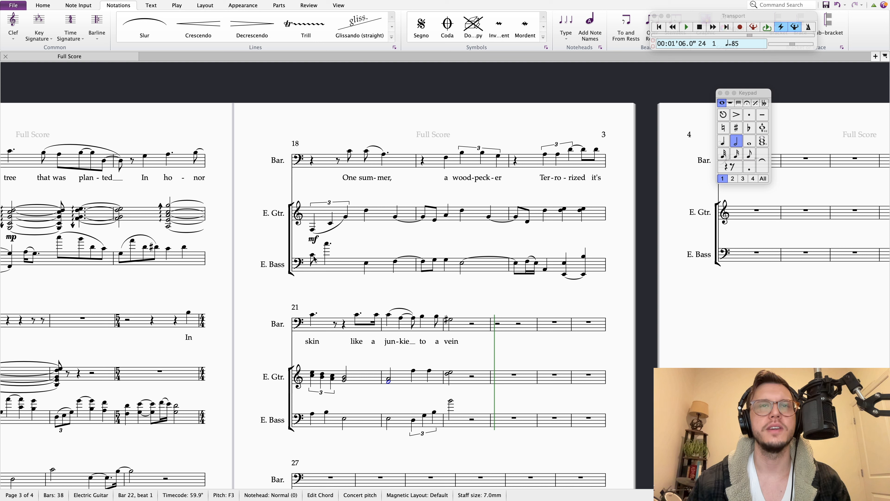
Shorten the guitar's F3–A3 chord on beat 1 of bar 22 to an eighth and repeat it on the following eighth
{"action": "left_click", "coordinate": [345, 378]}
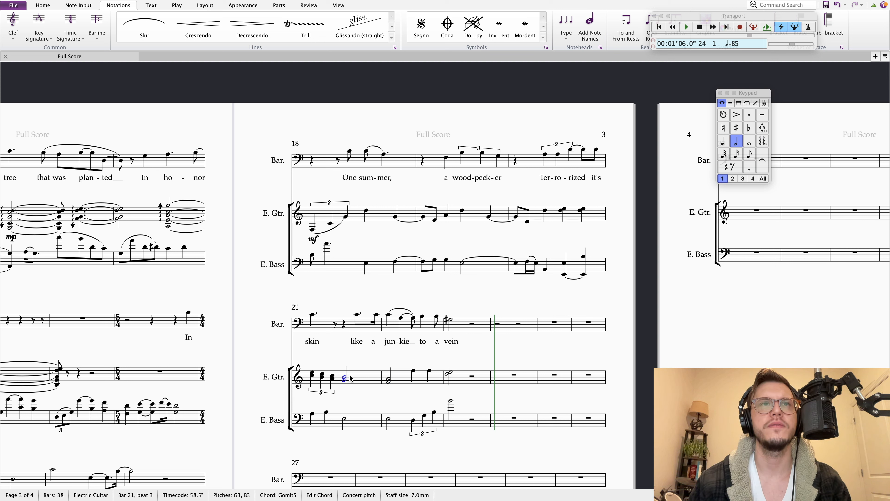
{"action": "left_click", "coordinate": [388, 379]}
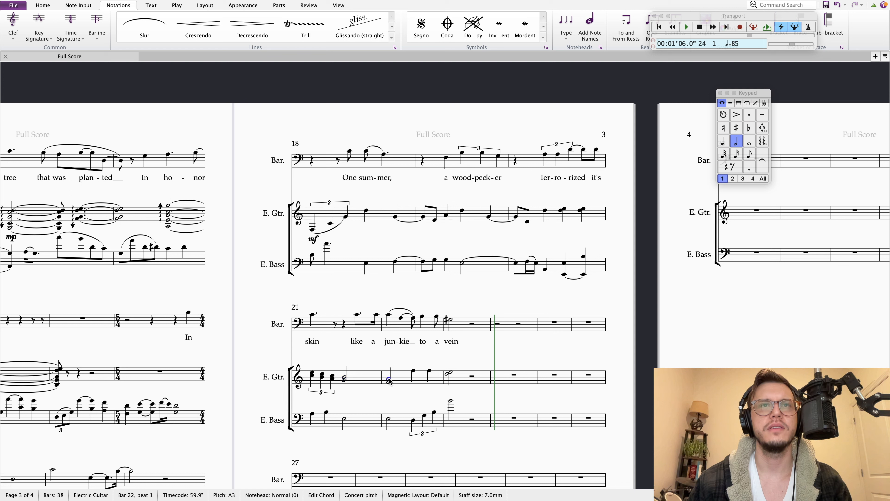
{"action": "double_click", "coordinate": [389, 378]}
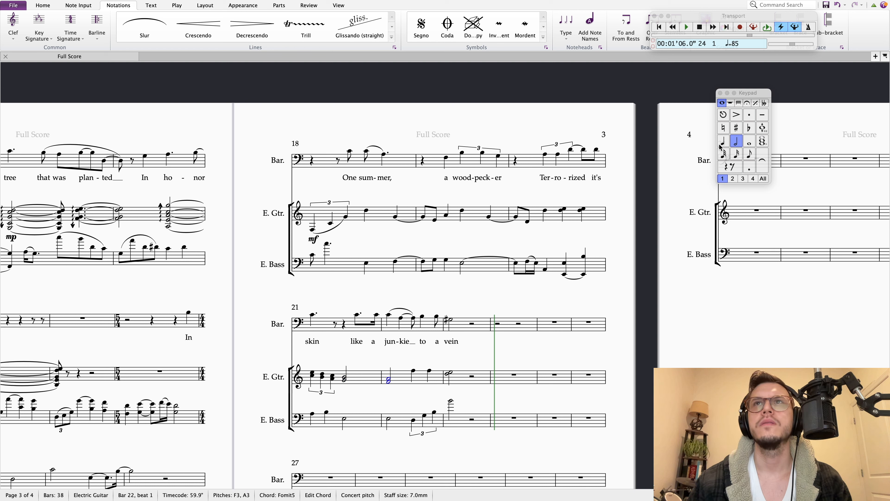
{"action": "left_click", "coordinate": [750, 155]}
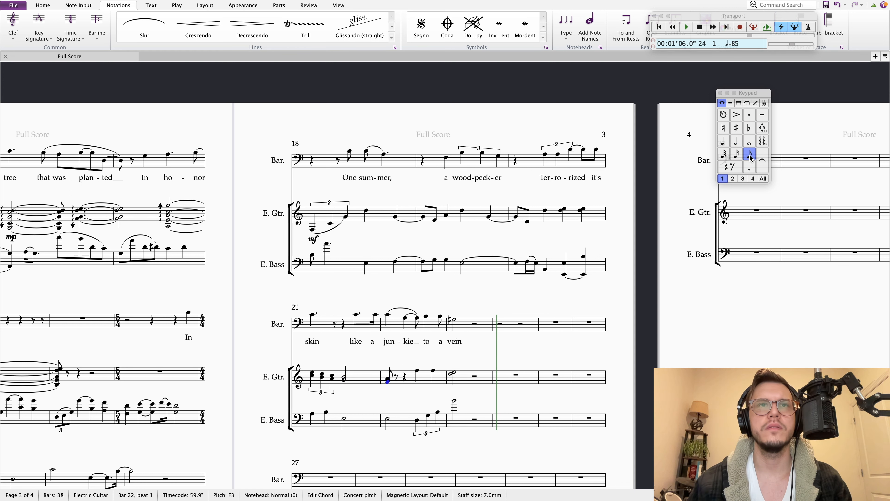
{"action": "key", "text": "a"}
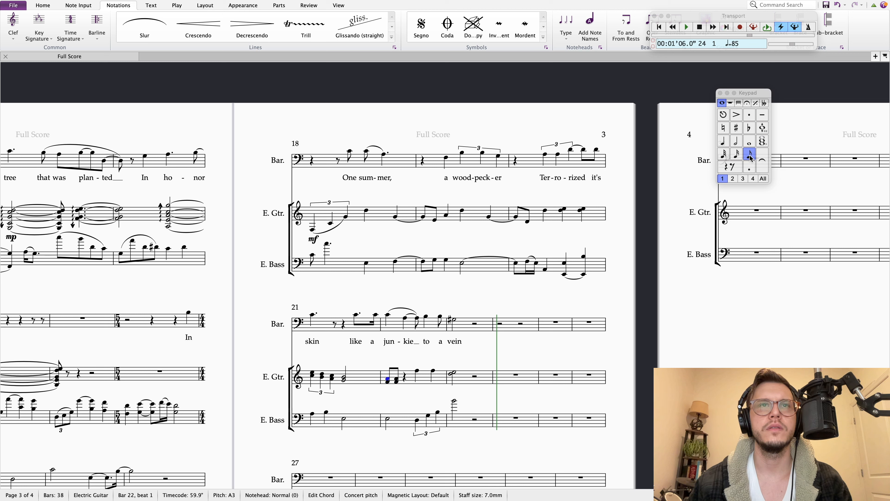
{"action": "double_click", "coordinate": [400, 385]}
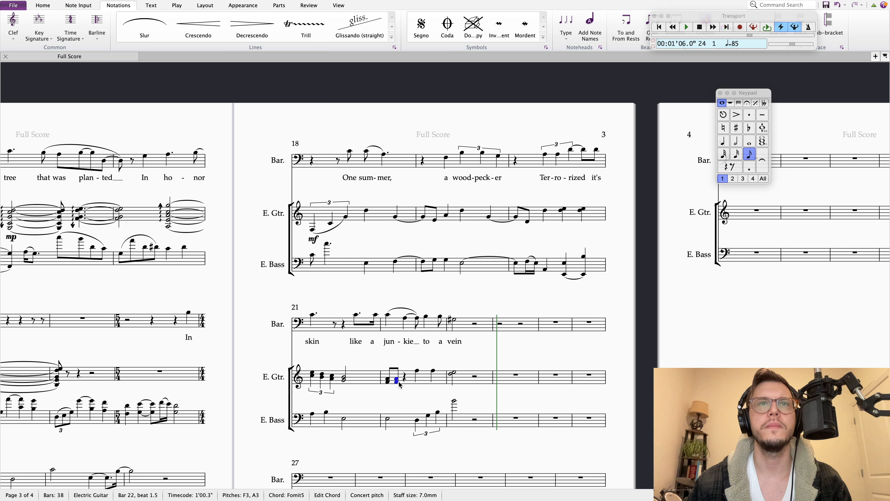
Raise the guitar's first eighth-note chord in bar 22 one step and tie bar 21's beat 3 G3–B3 chord into it
{"action": "left_click", "coordinate": [382, 382]}
{"action": "double_click", "coordinate": [388, 382]}
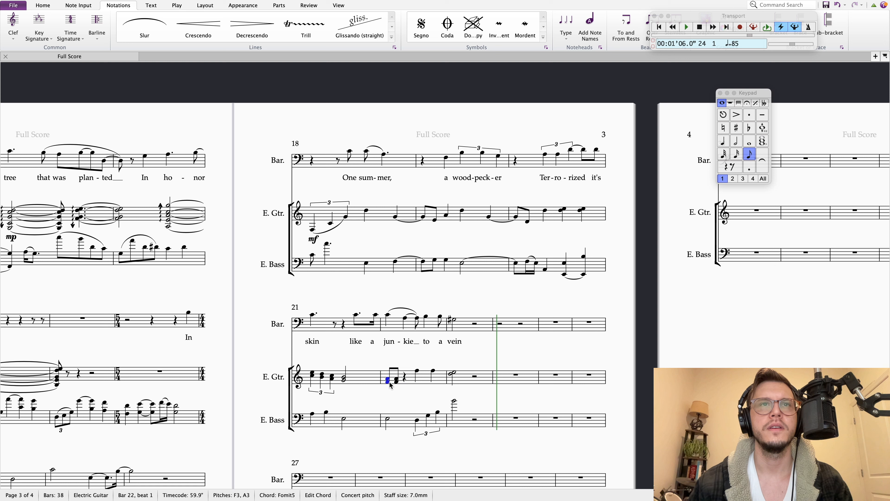
{"action": "left_click", "coordinate": [345, 380]}
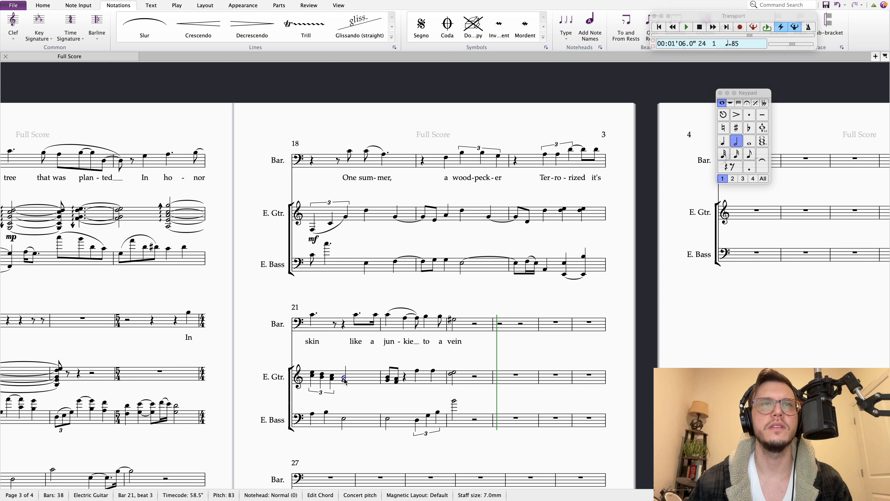
{"action": "left_click", "coordinate": [763, 162]}
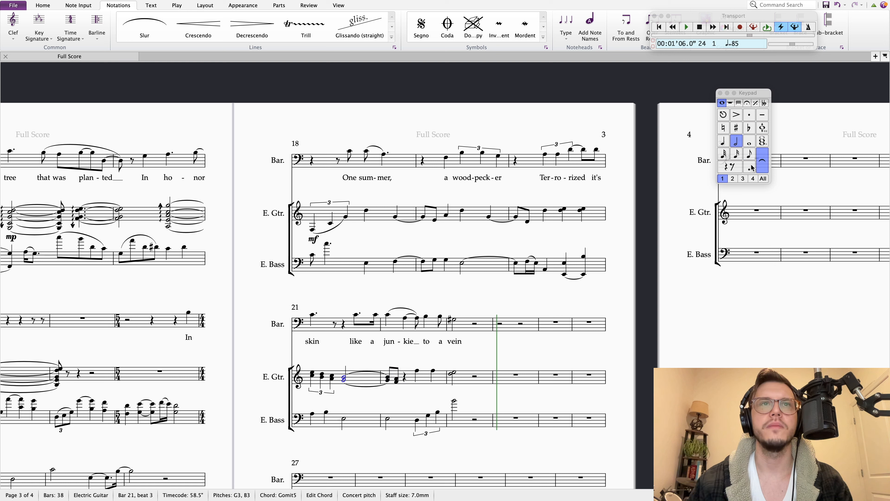
Repeat the guitar's F3–A3 chord on beat 2 of bar 22 and lengthen the repeat to a quarter note
{"action": "left_click", "coordinate": [397, 380]}
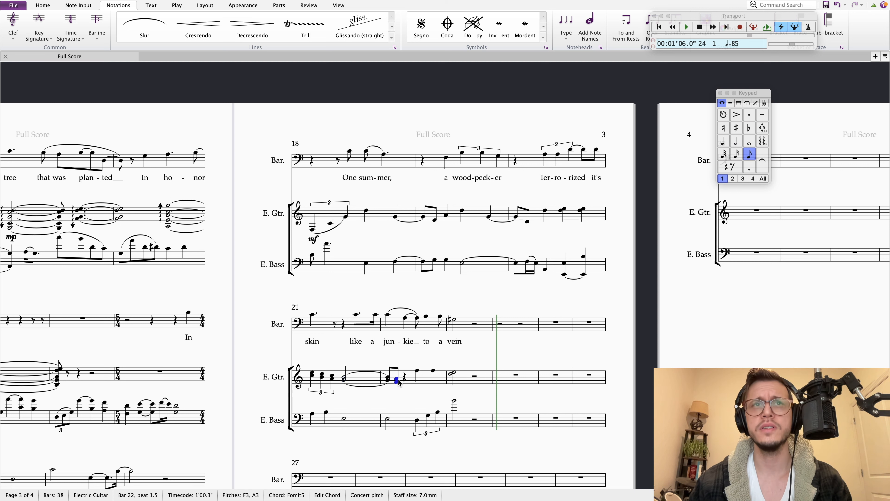
{"action": "key", "text": "r"}
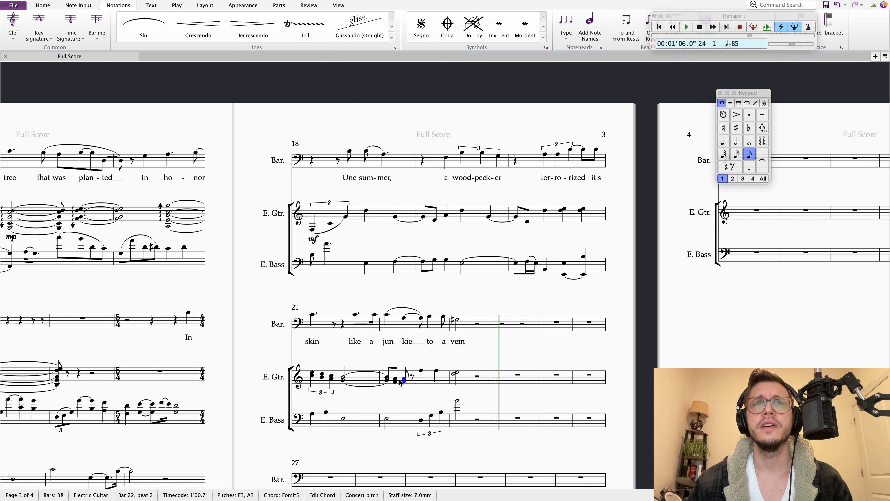
{"action": "left_click", "coordinate": [725, 144]}
{"action": "key", "text": "Left"}
{"action": "left_click", "coordinate": [724, 142]}
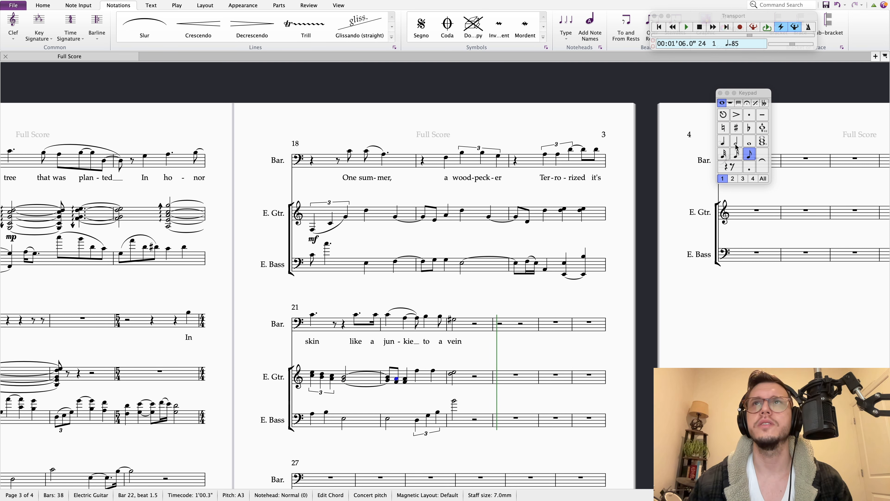
Lengthen the guitar chord on the second eighth of bar 22 to a dotted quarter and play back from bar 21
{"action": "left_click", "coordinate": [749, 167]}
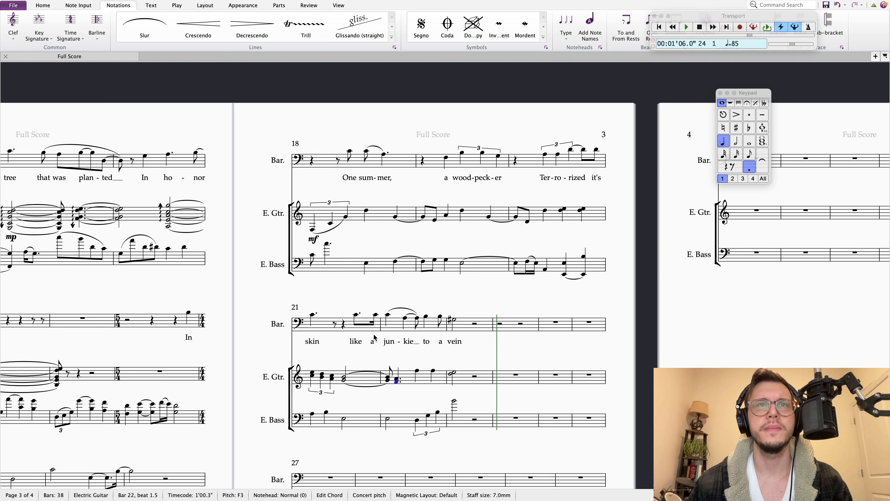
{"action": "left_click", "coordinate": [351, 419]}
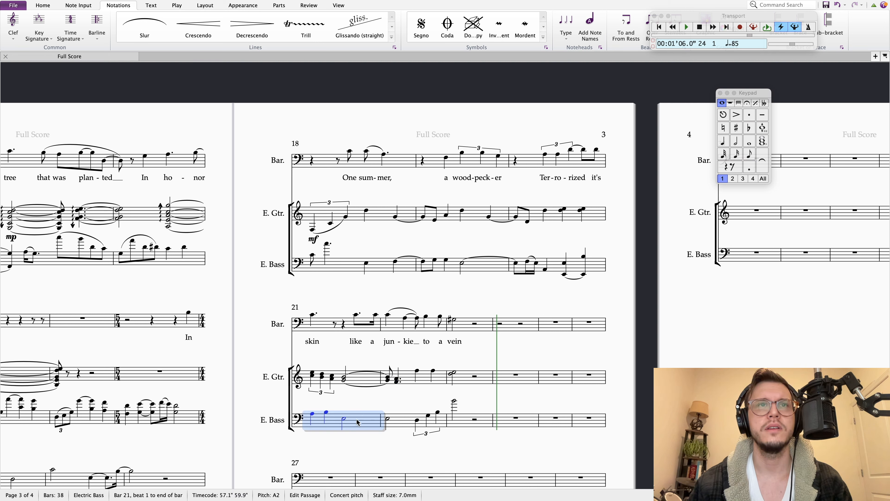
{"action": "left_click", "coordinate": [384, 420]}
{"action": "key", "text": "Left"}
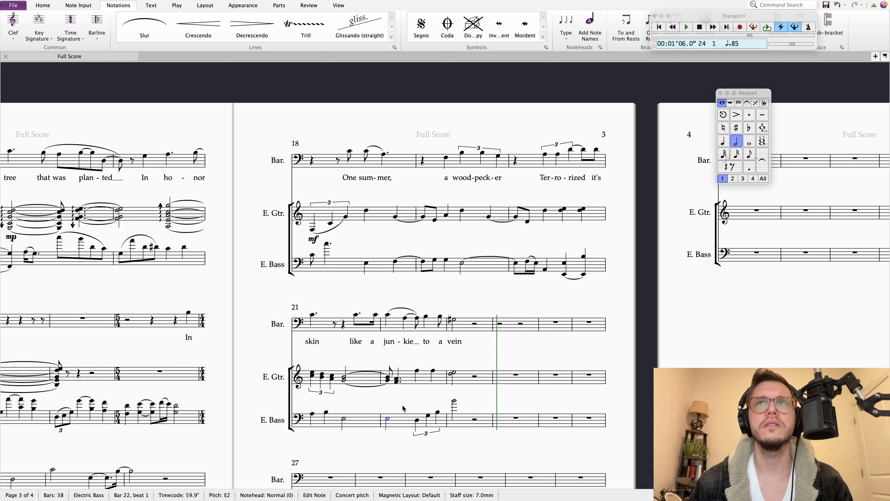
{"action": "left_click", "coordinate": [748, 155]}
{"action": "key", "text": "5"}
{"action": "key", "text": "Left"}
{"action": "key", "text": "Left"}
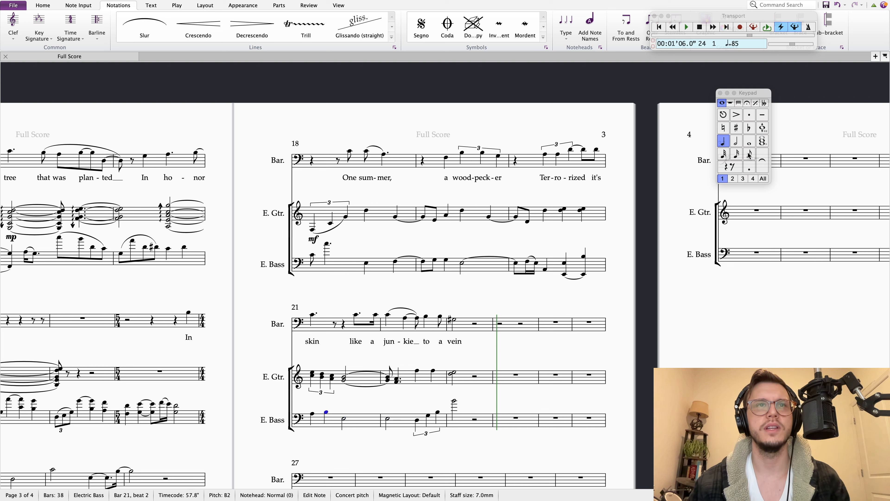
{"action": "key", "text": "space"}
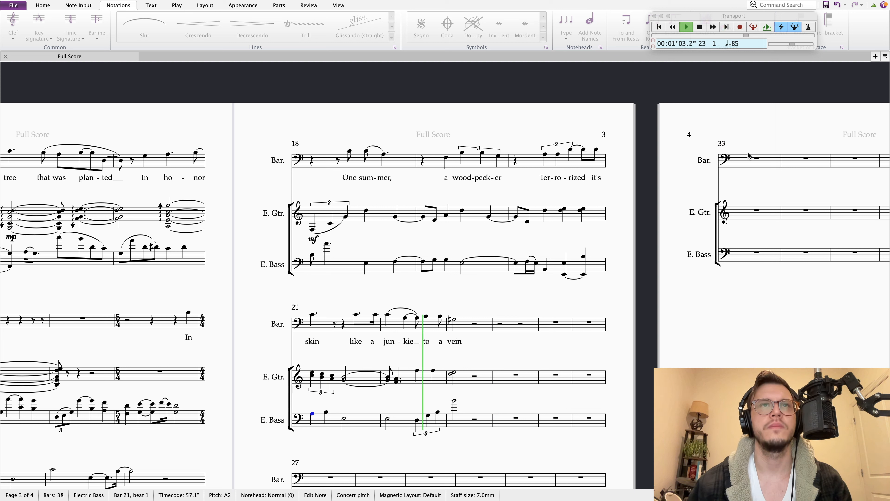
{"action": "key", "text": "space"}
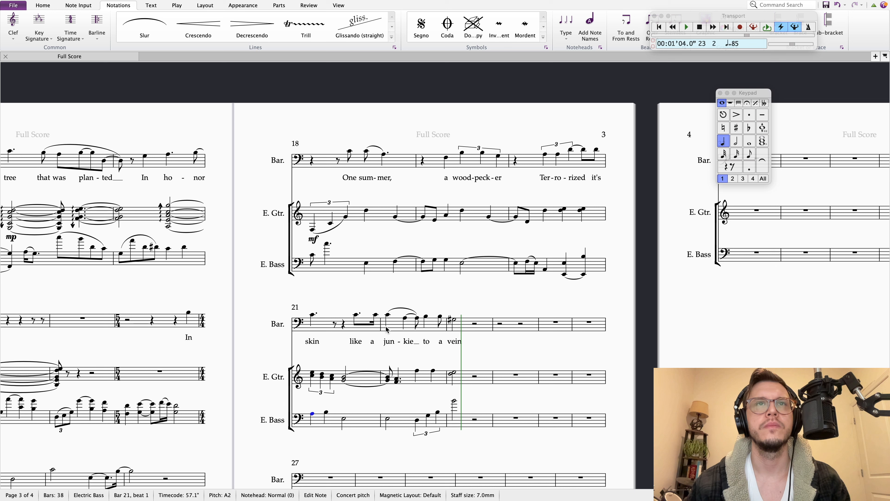
Try the guitar's first chord in bar 22 as a quarter note and play back from beat 3 of bar 21
{"action": "left_click", "coordinate": [388, 385]}
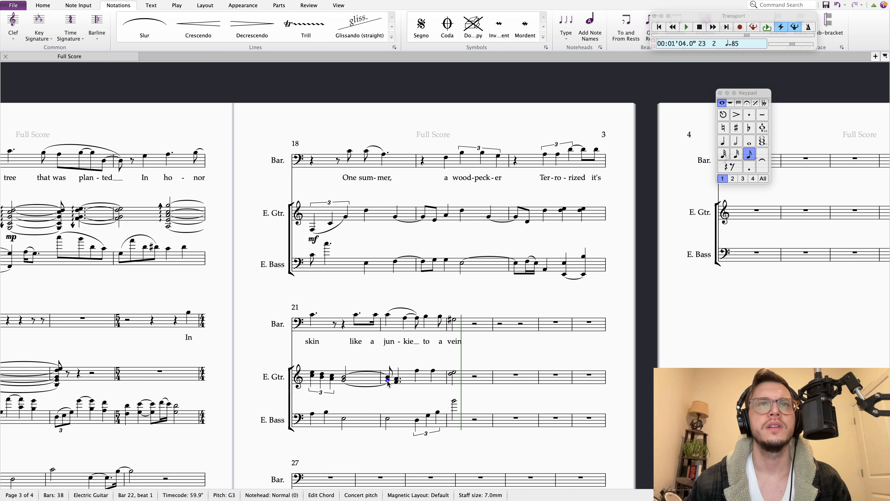
{"action": "left_click", "coordinate": [397, 385]}
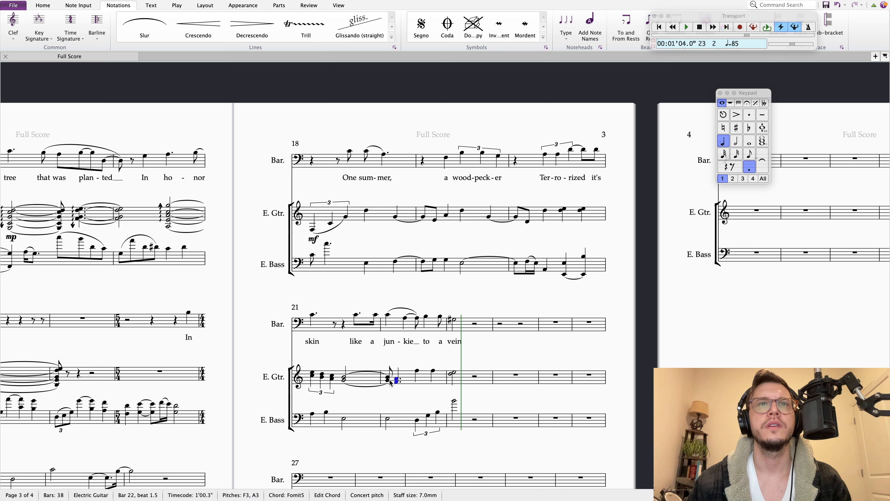
{"action": "left_click", "coordinate": [388, 382]}
{"action": "left_click", "coordinate": [719, 142]}
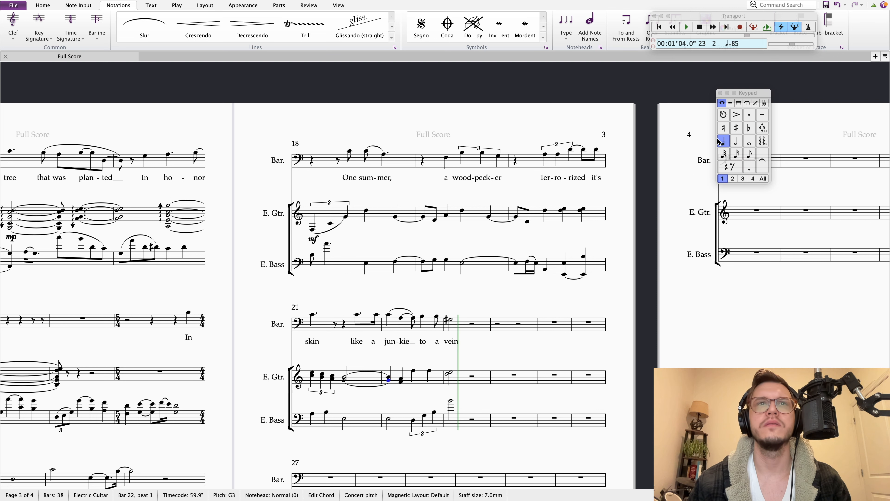
{"action": "left_click", "coordinate": [345, 381]}
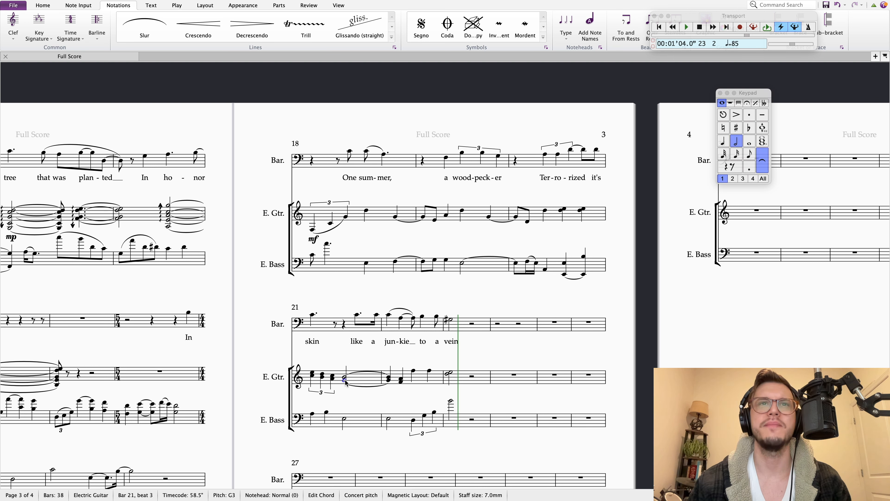
{"action": "key", "text": "space"}
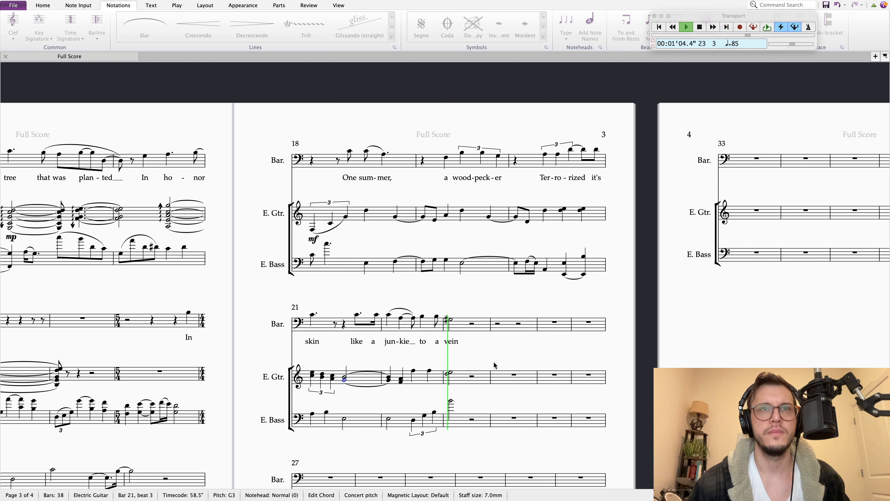
{"action": "key", "text": "space"}
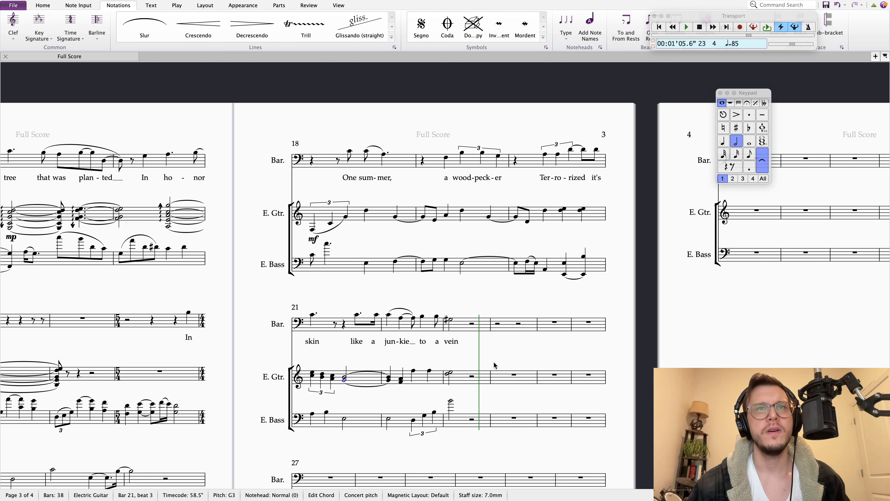
{"action": "key", "text": "Escape"}
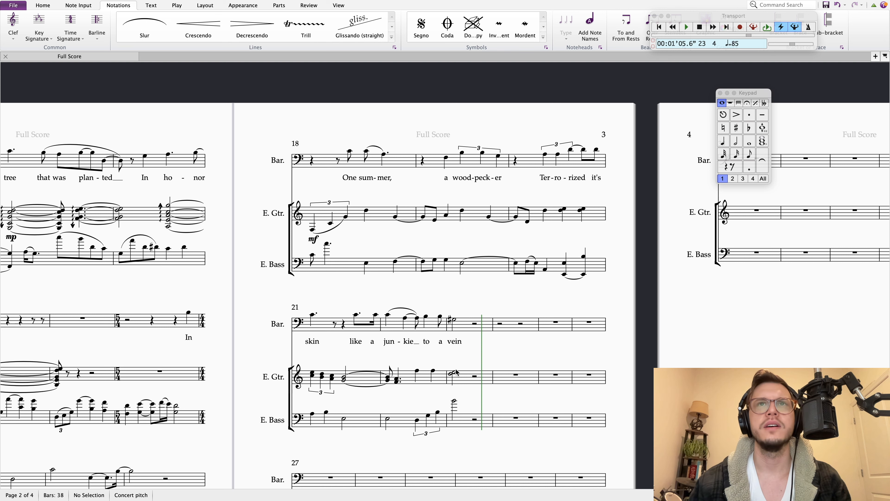
Check the lyric lines following "like a junkie to a vein" in the Google Docs document Lessons from a Bradford Pear, and return to the score
{"action": "scroll", "coordinate": [502, 299], "scroll_direction": "down", "scroll_amount": 2}
{"action": "scroll", "coordinate": [503, 299], "scroll_direction": "left", "scroll_amount": 2}
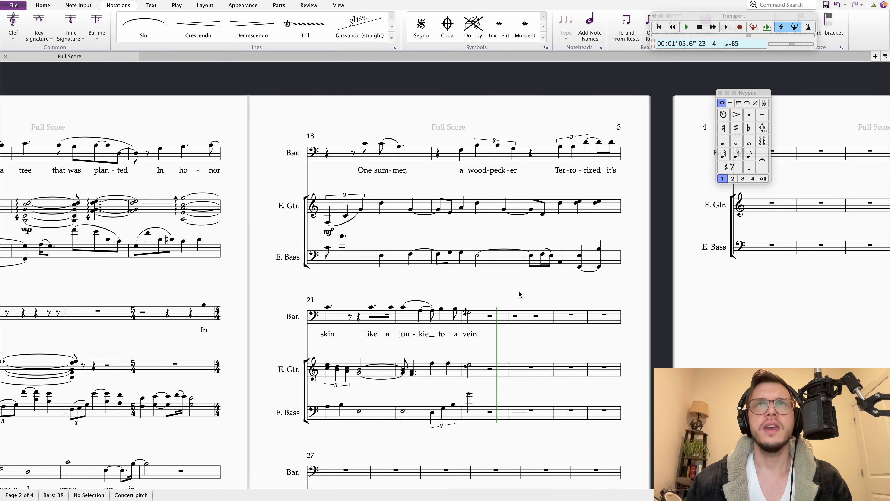
{"action": "scroll", "coordinate": [520, 294], "scroll_direction": "down", "scroll_amount": 2}
{"action": "scroll", "coordinate": [520, 294], "scroll_direction": "left", "scroll_amount": 1}
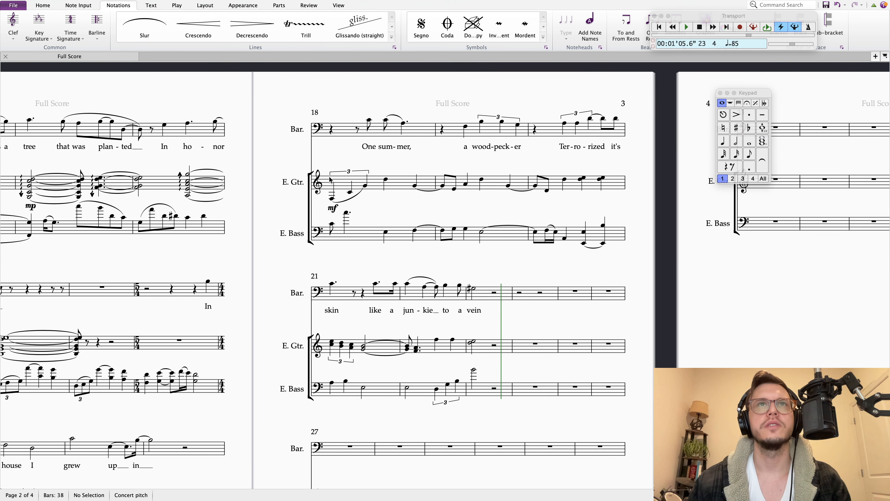
{"action": "scroll", "coordinate": [353, 255], "scroll_direction": "down", "scroll_amount": 3}
{"action": "scroll", "coordinate": [353, 255], "scroll_direction": "left", "scroll_amount": 5}
{"action": "key", "text": "ctrl+Right"}
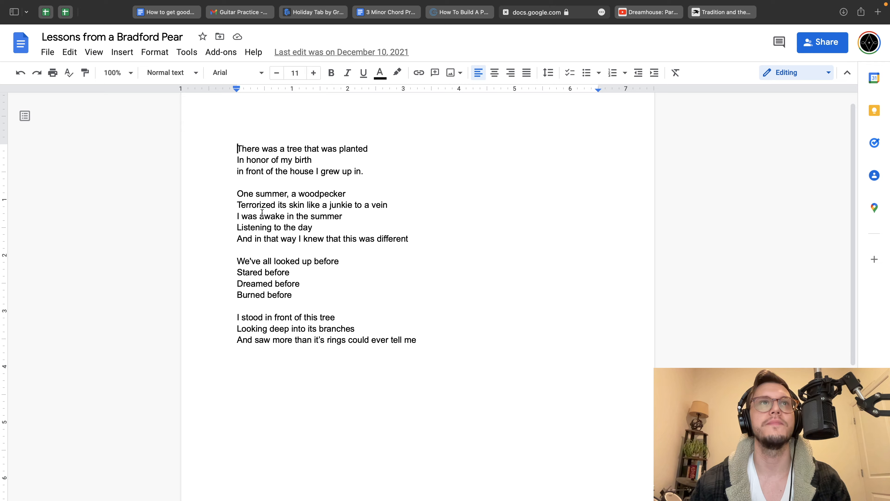
{"action": "key", "text": "ctrl+Left"}
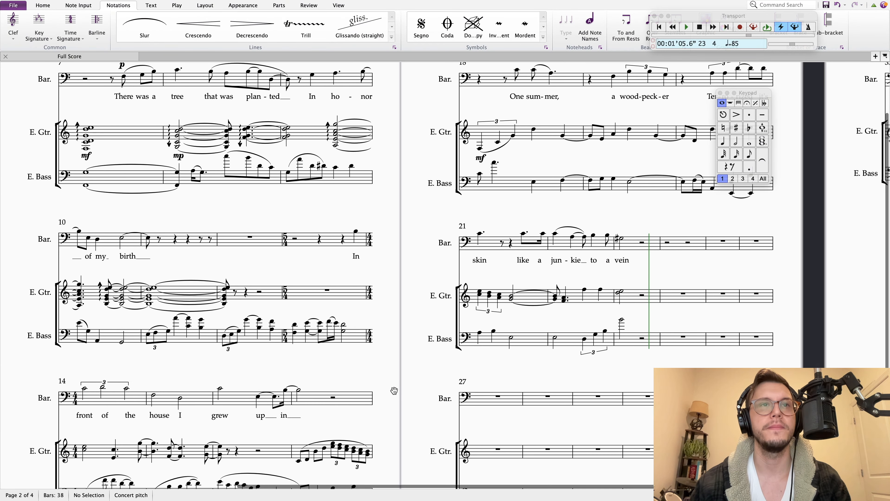
Play back the score from beat 2 of bar 17 through bar 23
{"action": "left_click_drag", "start_coordinate": [355, 368], "coordinate": [345, 327]}
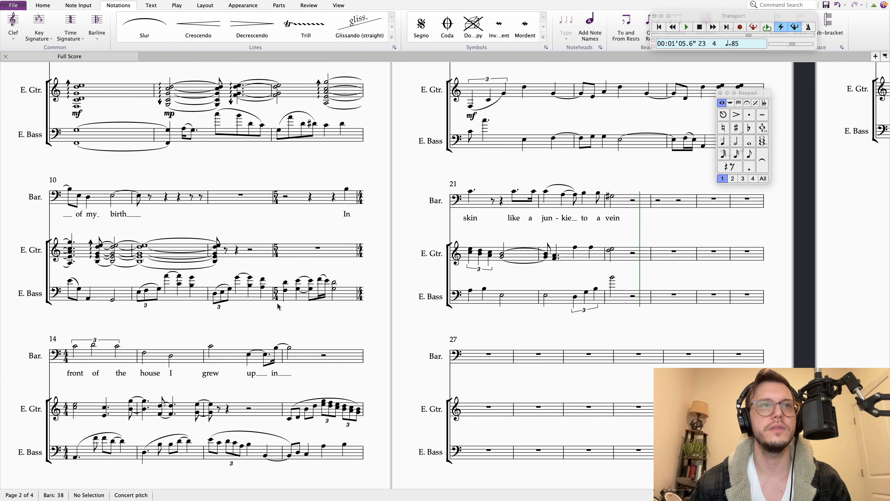
{"action": "left_click", "coordinate": [307, 409]}
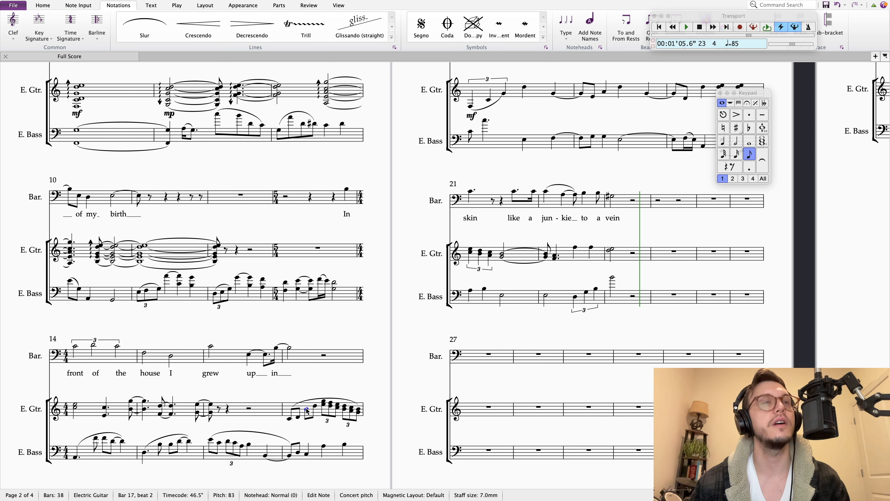
{"action": "key", "text": "p"}
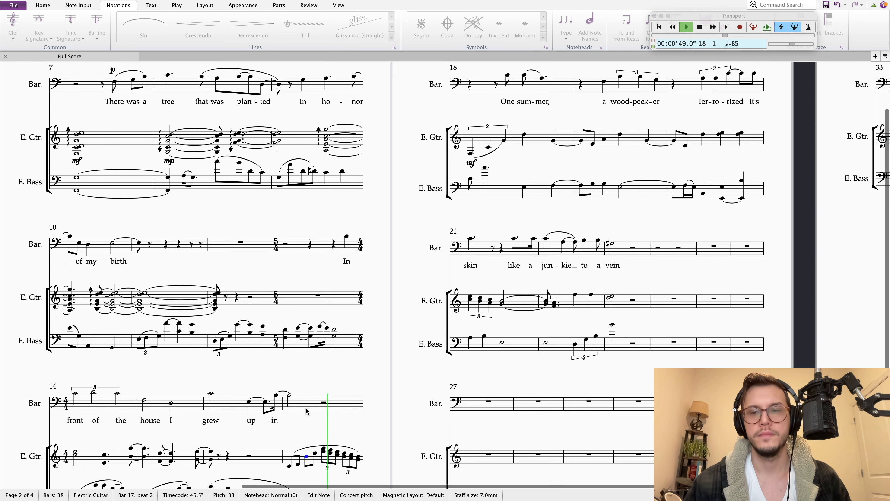
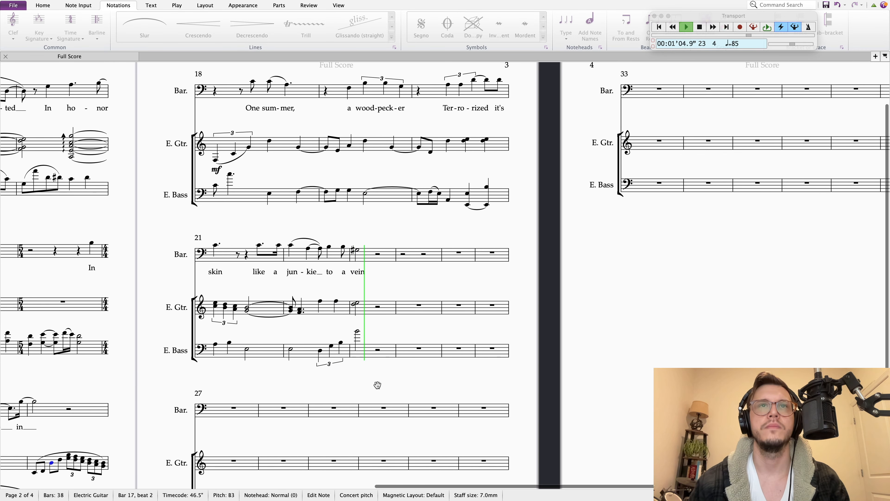
{"action": "key", "text": "space"}
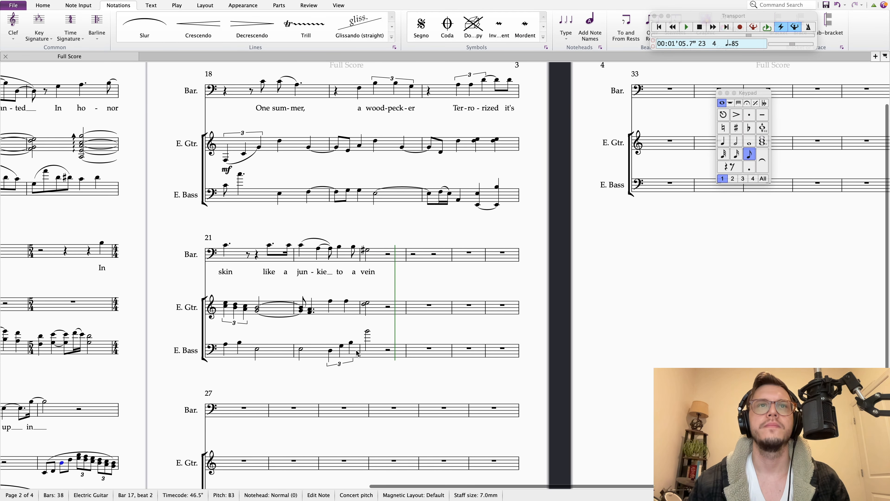
Enter two eighth notes ending on E3 on beat 3 of bar 23 in the electric bass
{"action": "left_click", "coordinate": [351, 342]}
{"action": "key", "text": "Right"}
{"action": "left_click", "coordinate": [399, 378]}
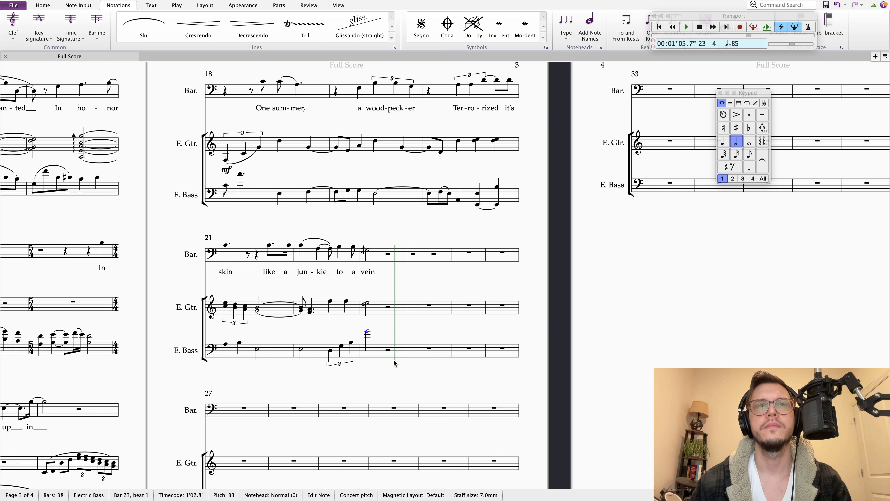
{"action": "left_click", "coordinate": [388, 349]}
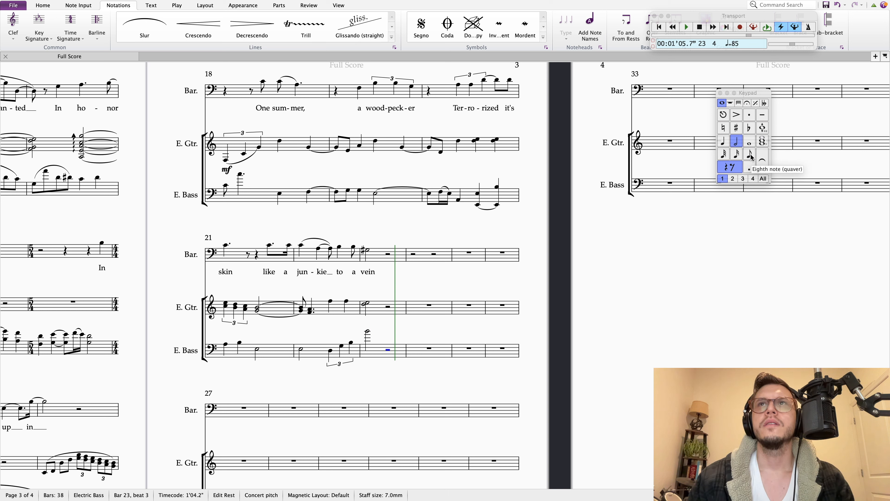
{"action": "left_click", "coordinate": [749, 155]}
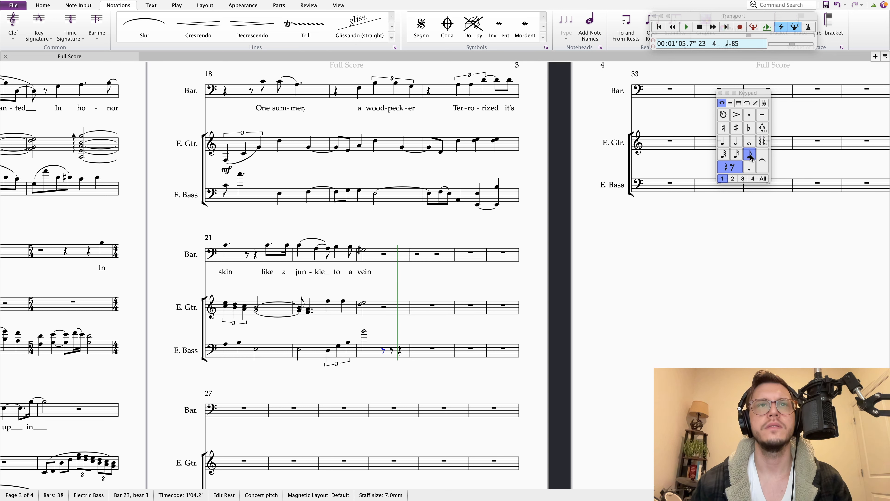
{"action": "key", "text": "e"}
{"action": "key", "text": "ctrl+Down"}
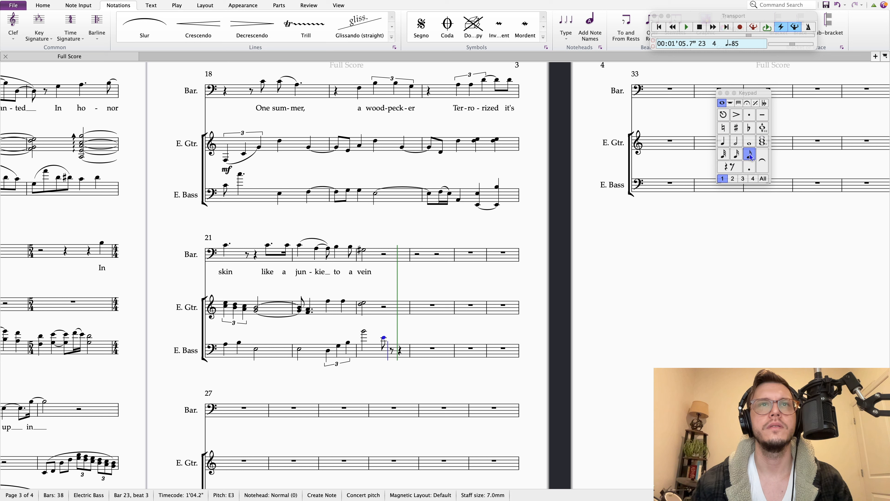
{"action": "key", "text": "e"}
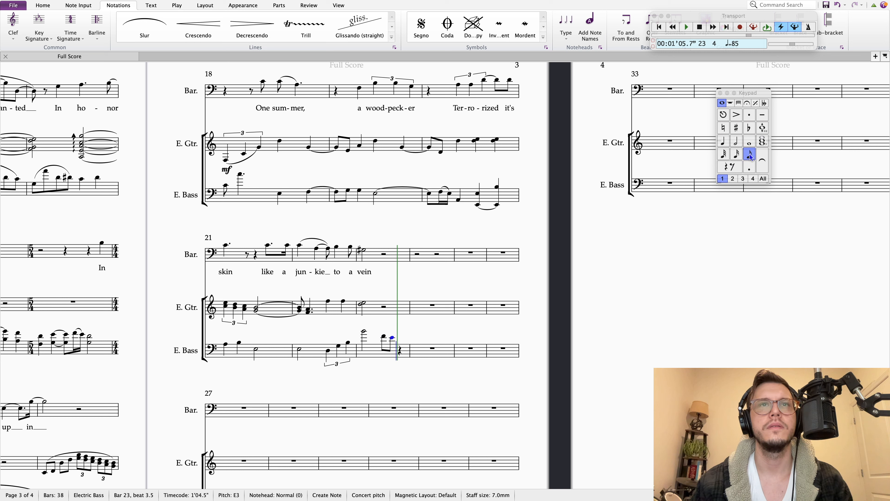
{"action": "key", "text": "Right"}
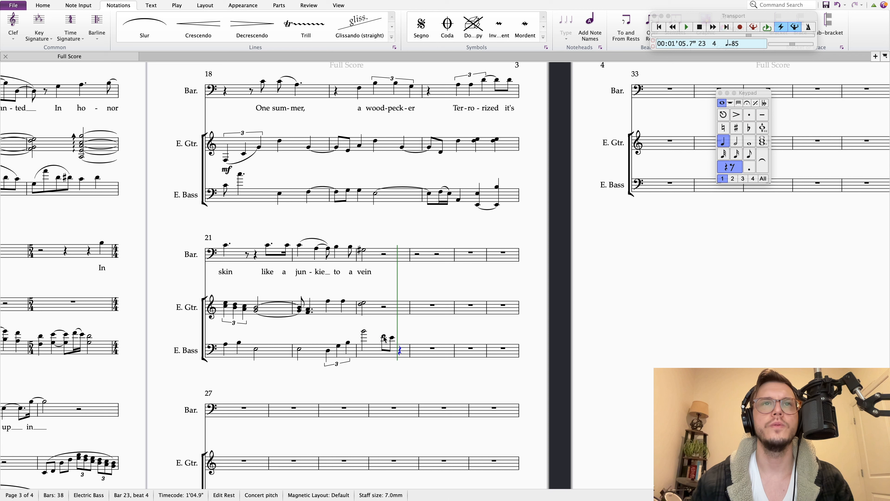
Move the bass's two eighth notes on beat 3 of bar 23 one eighth later, leaving an eighth rest on the beat
{"action": "left_click", "coordinate": [383, 337]}
{"action": "left_click", "coordinate": [391, 337], "text": "shift"}
{"action": "key", "text": "Delete"}
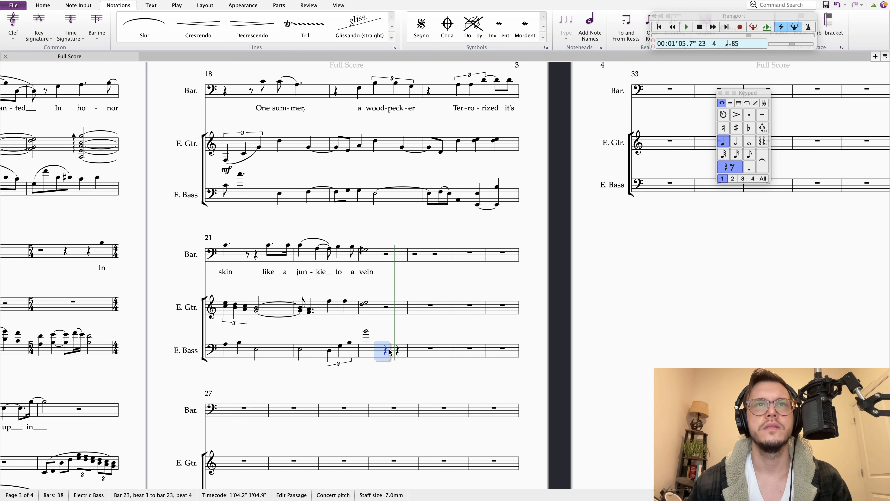
{"action": "left_click", "coordinate": [749, 157]}
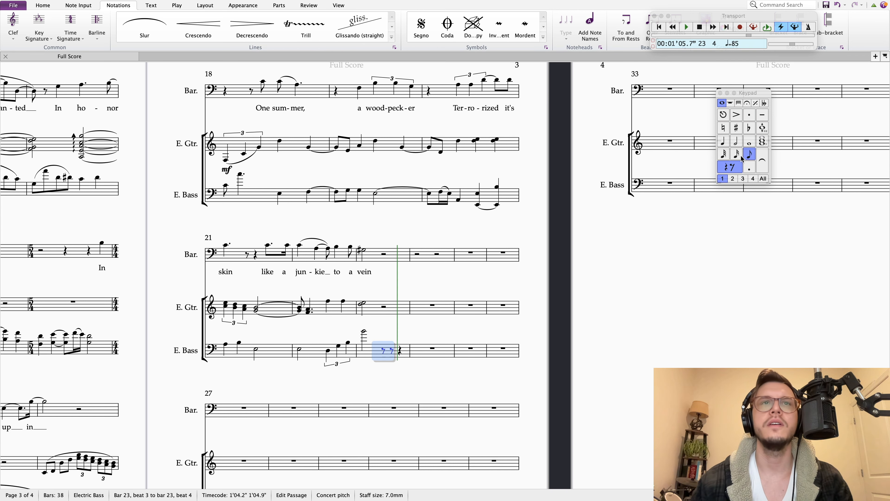
{"action": "left_click", "coordinate": [384, 393]}
{"action": "left_click", "coordinate": [392, 352]}
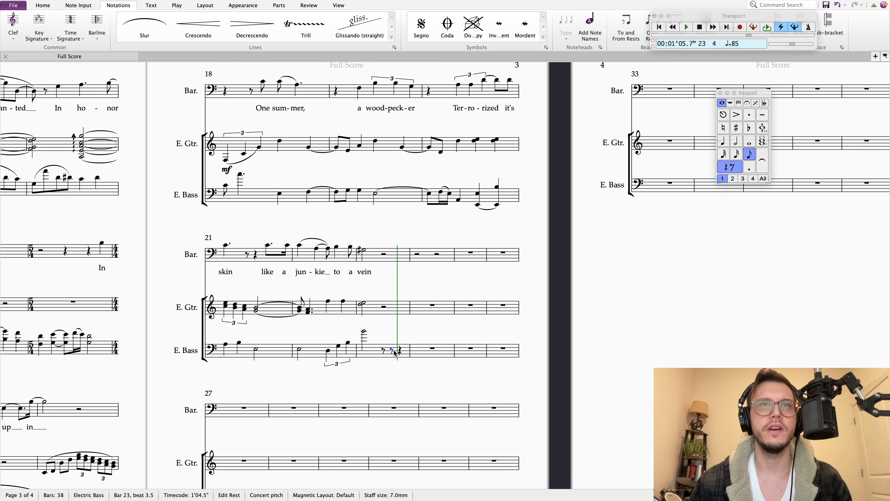
{"action": "key", "text": "super+v"}
Continue the bass line with an eighth note on the last eighth of bar 23 and an E3 eighth on beat 1 of bar 24
{"action": "left_click", "coordinate": [390, 361]}
{"action": "left_click", "coordinate": [390, 336]}
{"action": "key", "text": "Right"}
{"action": "key", "text": "Right"}
{"action": "key", "text": "r"}
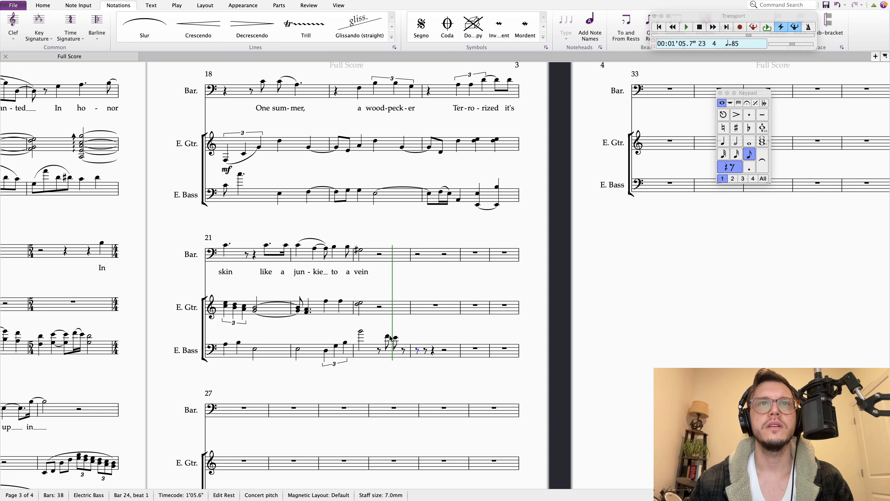
{"action": "left_click", "coordinate": [403, 351]}
{"action": "key", "text": "c"}
{"action": "key", "text": "Down"}
{"action": "key", "text": "d"}
{"action": "key", "text": "Up"}
{"action": "key", "text": "Right"}
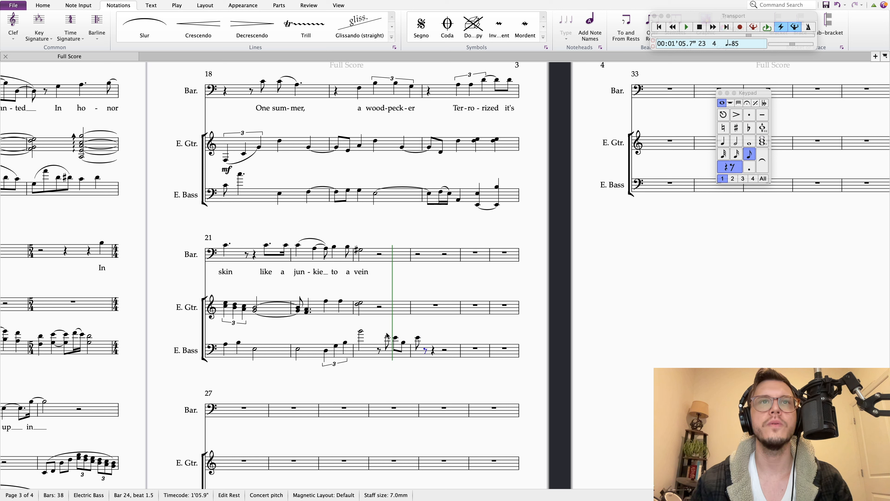
Slur the bass notes from the offbeat of beat 3 in bar 23 to the E3 on beat 1 of bar 24
{"action": "left_click", "coordinate": [387, 336]}
{"action": "key", "text": "s"}
{"action": "key", "text": "space"}
{"action": "key", "text": "space"}
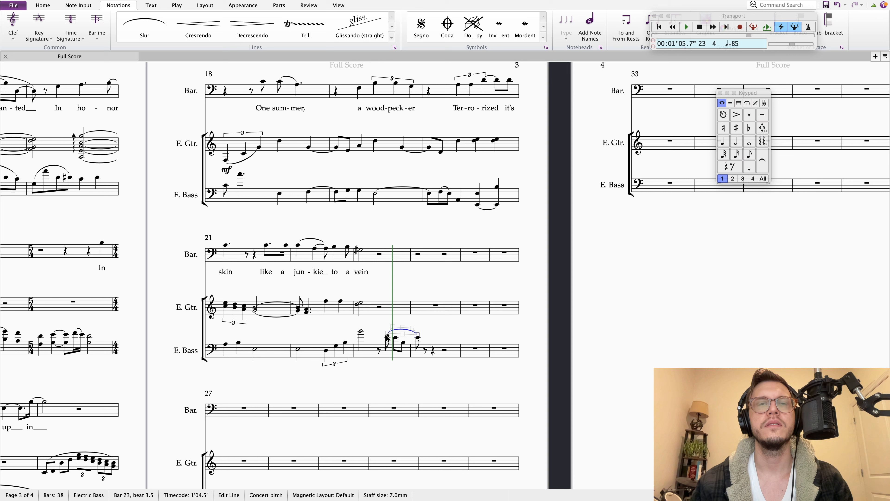
{"action": "left_click", "coordinate": [420, 377]}
{"action": "left_click", "coordinate": [418, 338]}
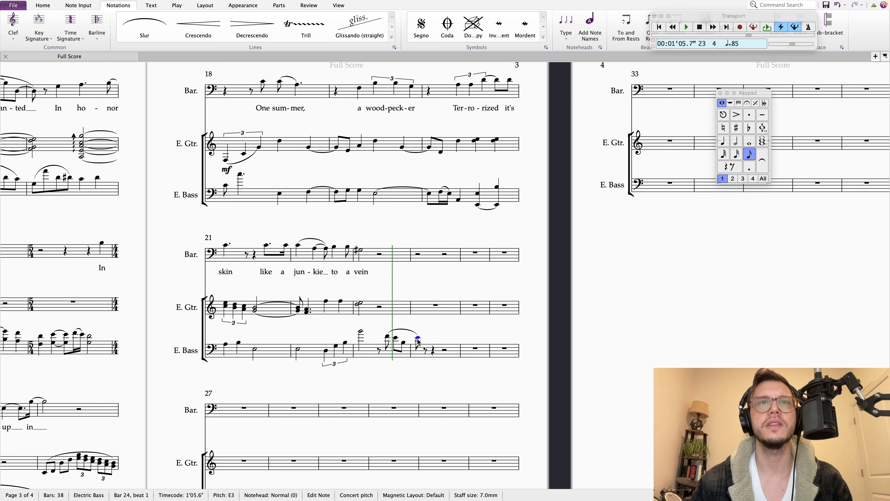
Lengthen the electric bass's E3 on beat 1 of bar 24 to a half note
{"action": "left_click", "coordinate": [735, 141]}
{"action": "left_click", "coordinate": [409, 375]}
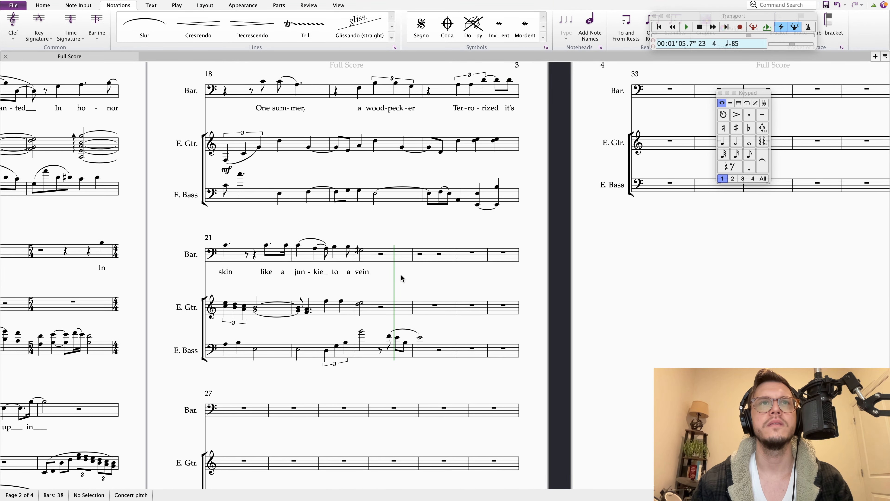
{"action": "left_click", "coordinate": [389, 336]}
{"action": "key", "text": "Right"}
{"action": "key", "text": "Right"}
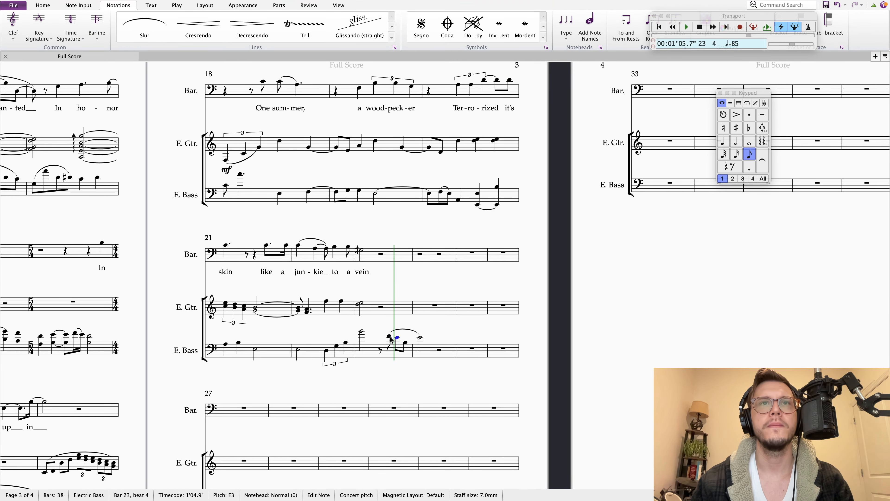
Divide the baritone's opening rest in bar 24 into a quarter rest on beat 1 and two eighth rests on beat 2
{"action": "left_click", "coordinate": [424, 259]}
{"action": "left_click", "coordinate": [419, 255]}
{"action": "left_click", "coordinate": [724, 143]}
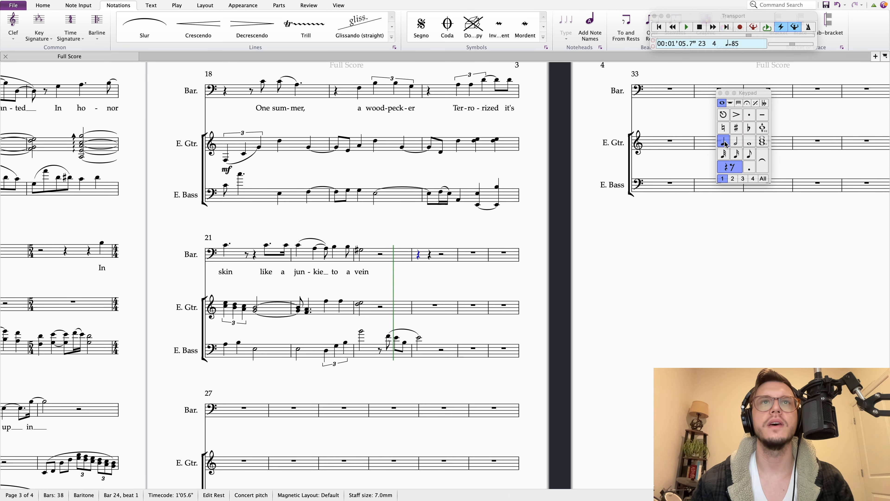
{"action": "left_click", "coordinate": [749, 155]}
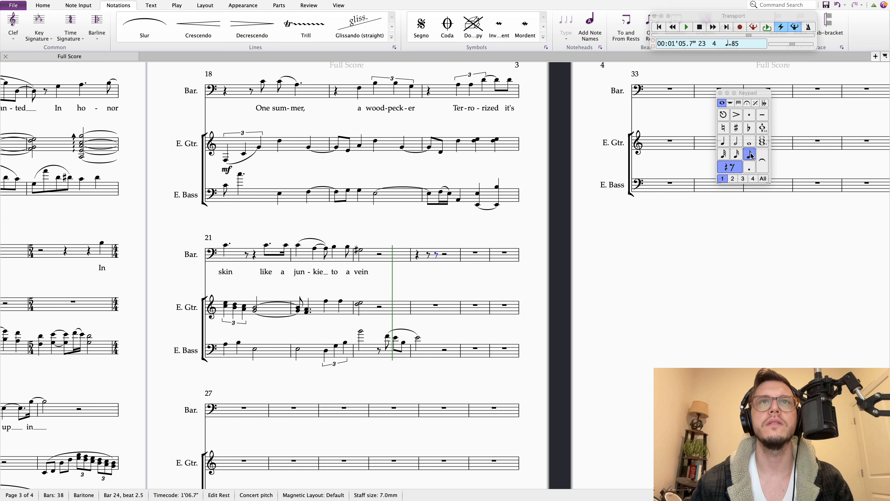
{"action": "key", "text": "Left"}
{"action": "key", "text": "Left"}
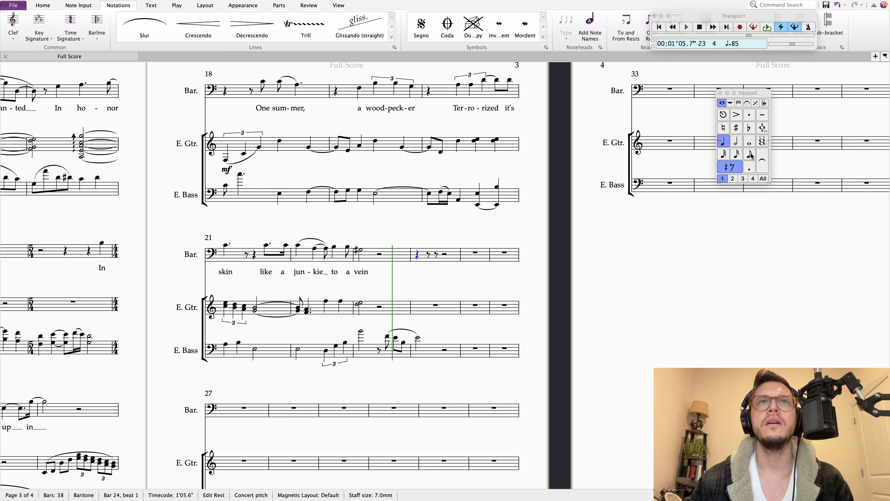
{"action": "key", "text": "Right"}
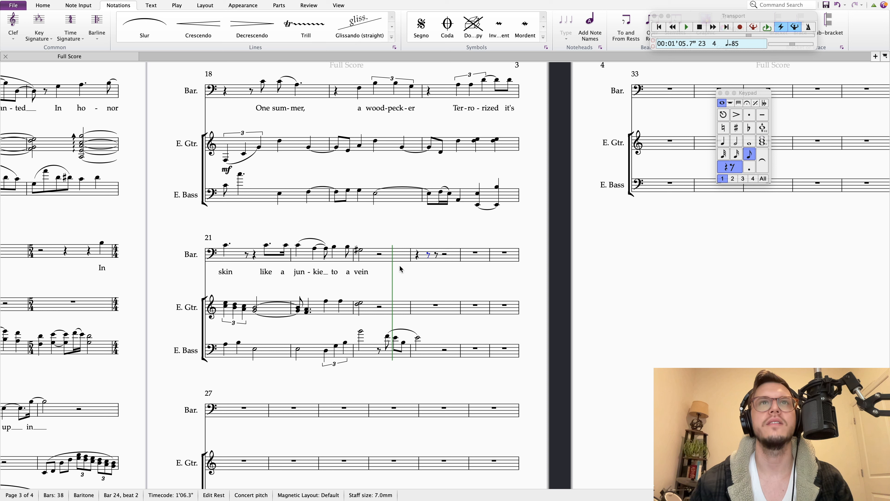
Enter an eighth note on the offbeat of beat 2 in the baritone's bar 24, trying several pitches and settling on F3
{"action": "left_click", "coordinate": [436, 253]}
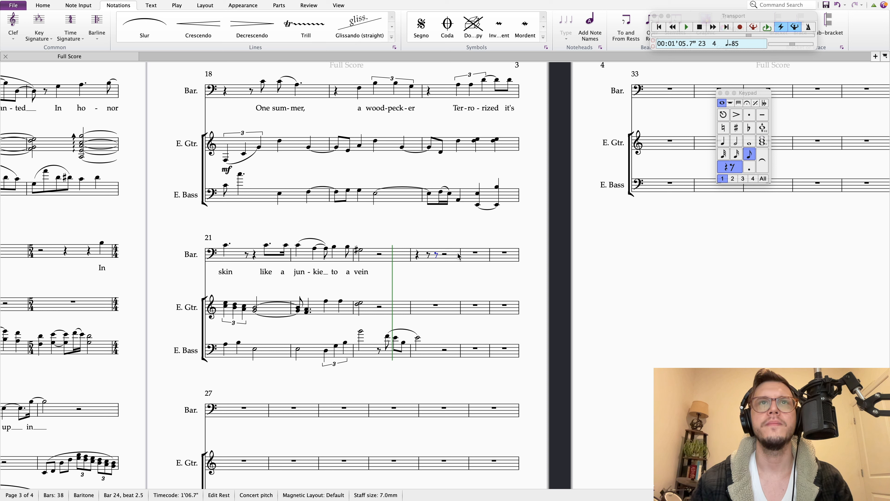
{"action": "key", "text": "a"}
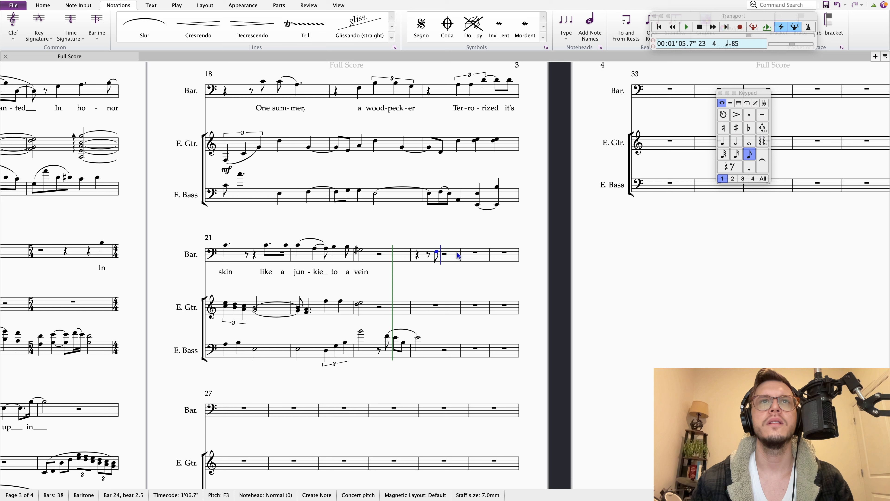
{"action": "key", "text": "Up"}
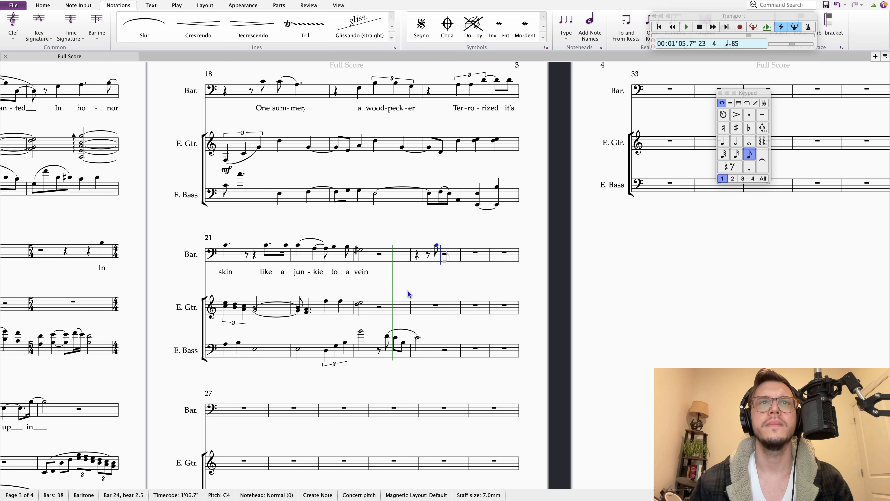
{"action": "left_click", "coordinate": [388, 337]}
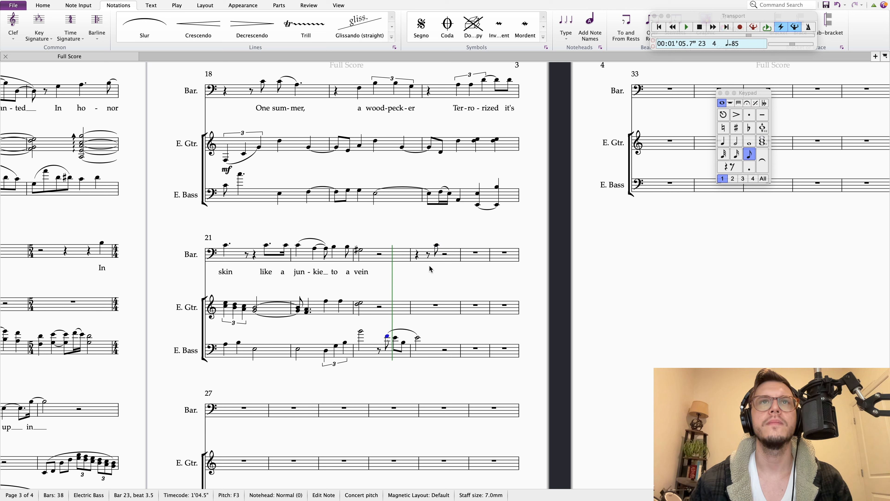
{"action": "left_click", "coordinate": [435, 245]}
{"action": "key", "text": "g"}
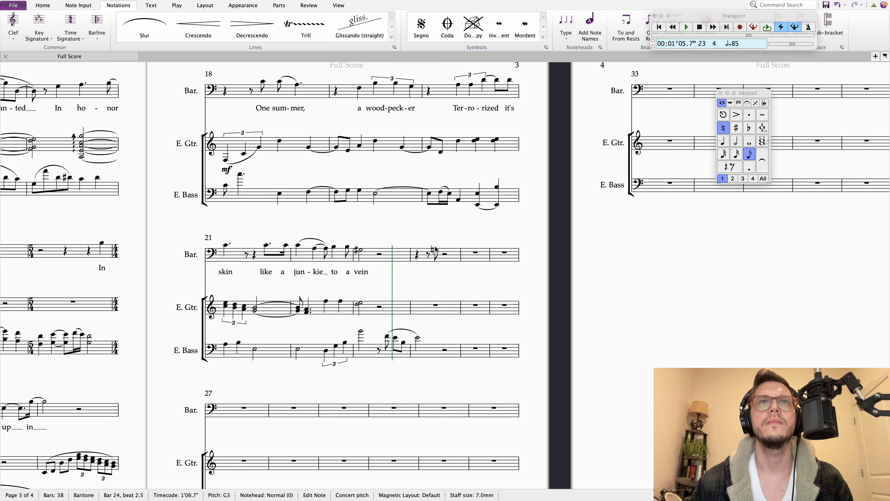
{"action": "key", "text": "f"}
{"action": "key", "text": "d"}
{"action": "key", "text": "super+Up"}
{"action": "key", "text": "b"}
{"action": "key", "text": "f"}
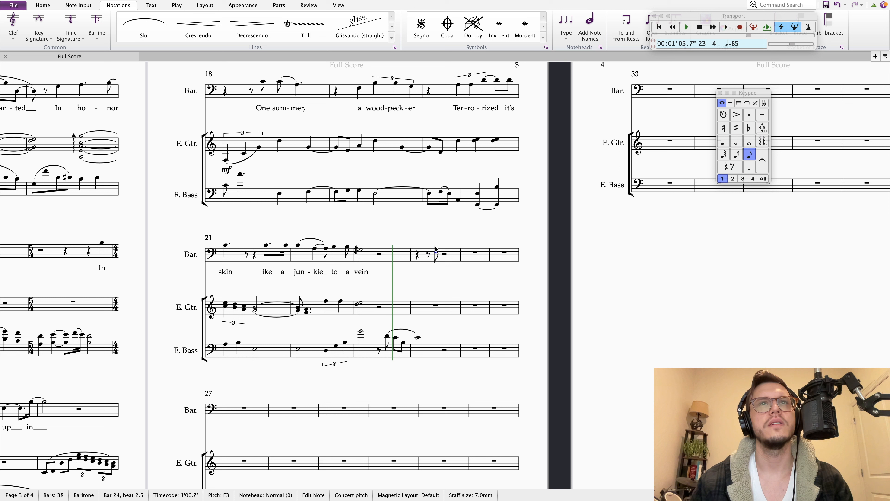
Repeat the baritone's F3 eighth through beat 4 of bar 24 and delete the first one on the offbeat of beat 2
{"action": "key", "text": "f"}
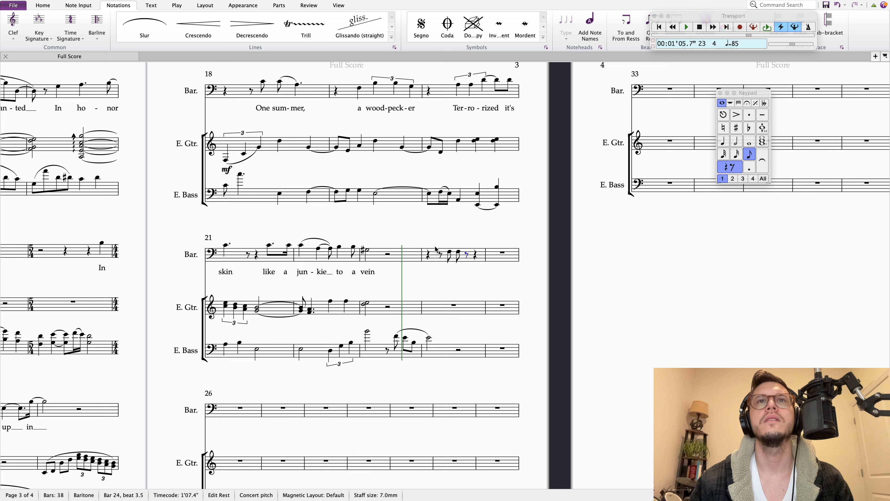
{"action": "key", "text": "f"}
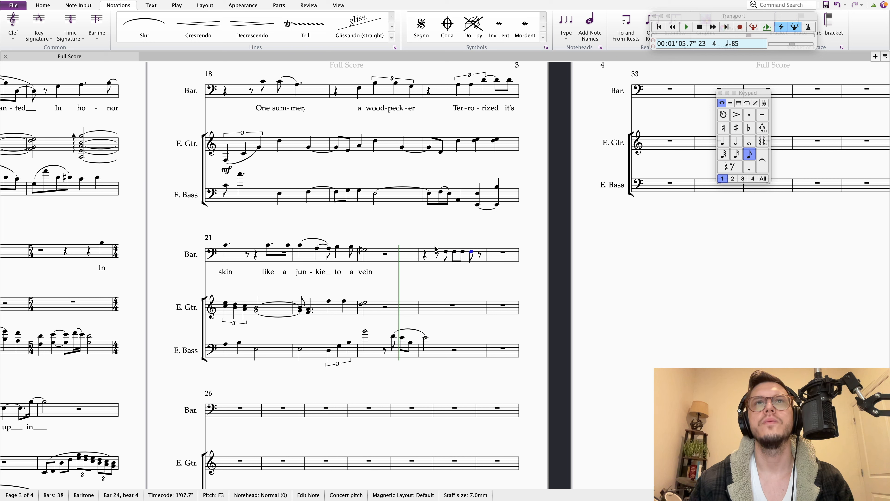
{"action": "left_click", "coordinate": [454, 252]}
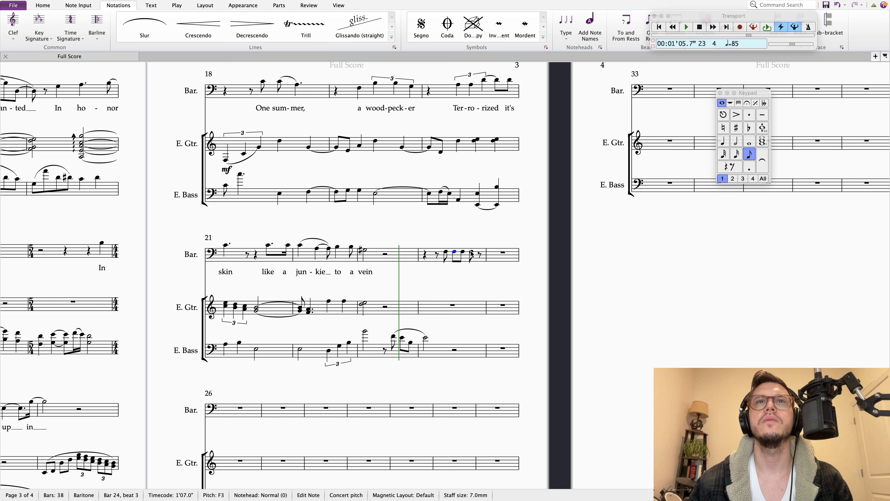
{"action": "left_click", "coordinate": [445, 252]}
{"action": "key", "text": "Delete"}
Make the baritone's beat 3 F3 in bar 24 a quarter note, followed by F3 eighths on beat 4 and a quarter on beat 1 of bar 25
{"action": "left_click", "coordinate": [452, 254]}
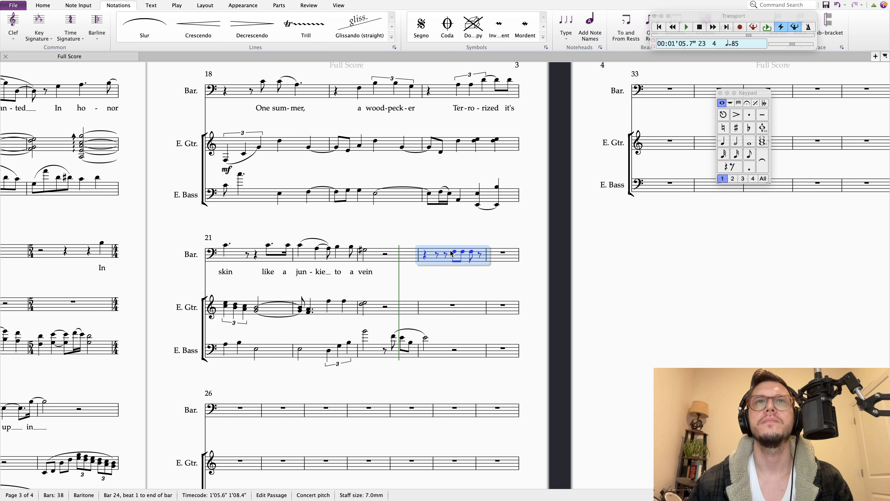
{"action": "left_click", "coordinate": [454, 253]}
{"action": "key", "text": "4"}
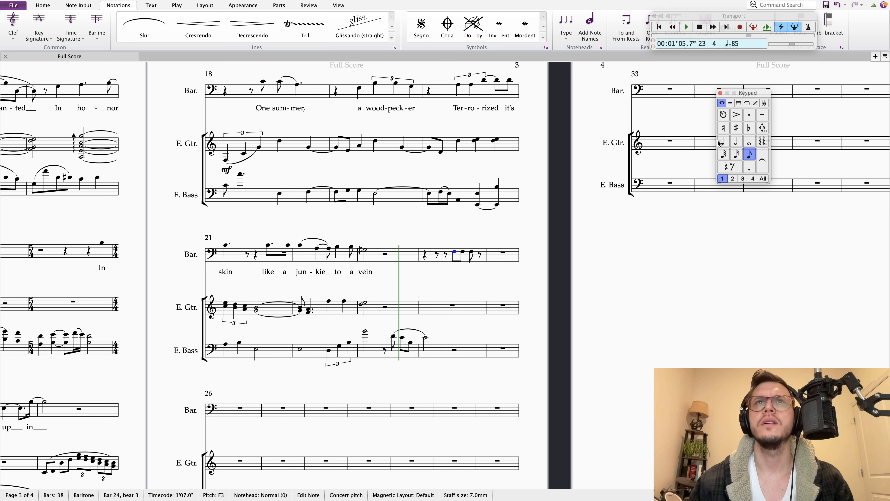
{"action": "key", "text": "Right"}
{"action": "key", "text": "r"}
{"action": "key", "text": "r"}
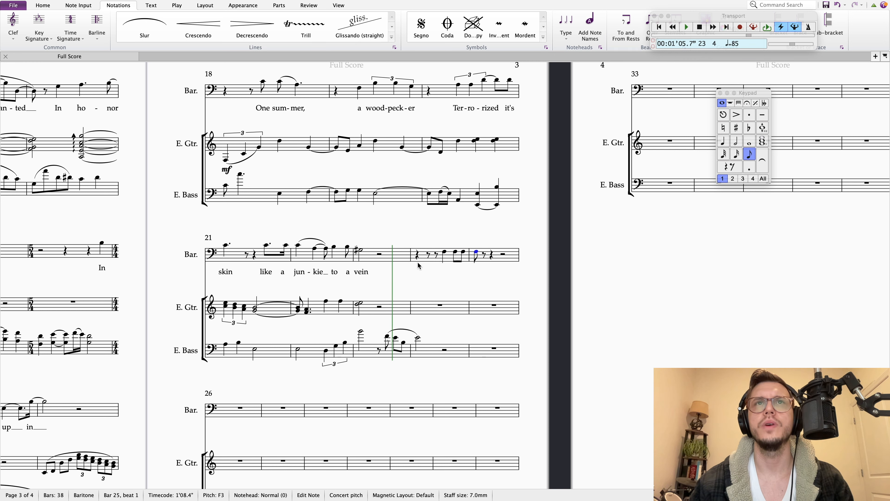
{"action": "left_click", "coordinate": [722, 141]}
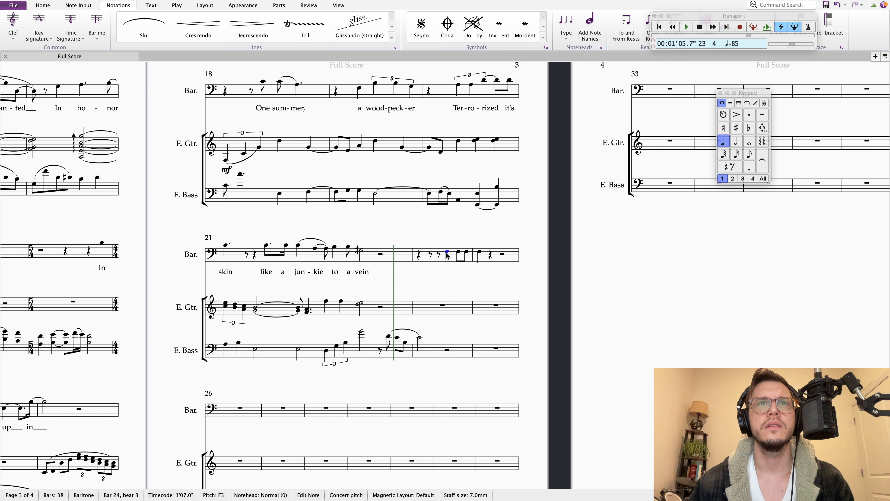
Lower the baritone's last eighth of bar 24 to C3 and its note on beat 1 of bar 25 to E3
{"action": "key", "text": "Right"}
{"action": "key", "text": "Right"}
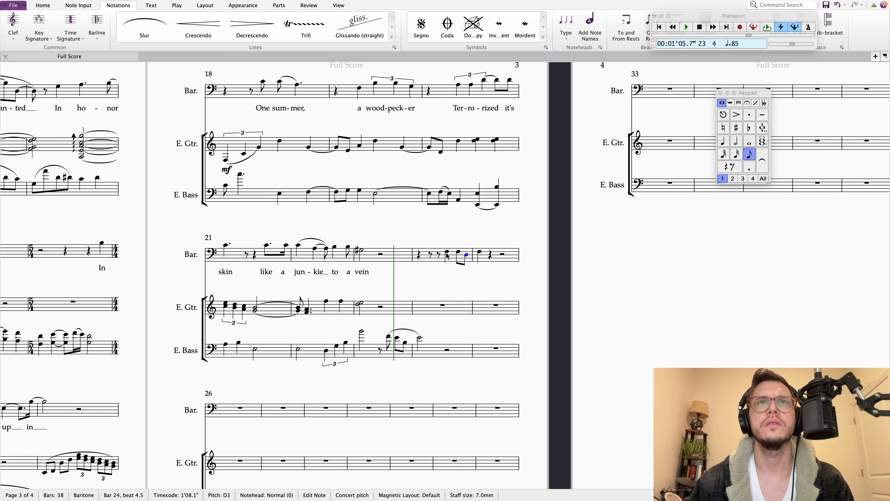
{"action": "key", "text": "Right"}
{"action": "key", "text": "Down"}
{"action": "key", "text": "Up"}
Add the lyrics "I was a-wake" to the baritone, starting on the F3 on beat 3 of bar 24
{"action": "left_click", "coordinate": [447, 253]}
{"action": "key", "text": "s"}
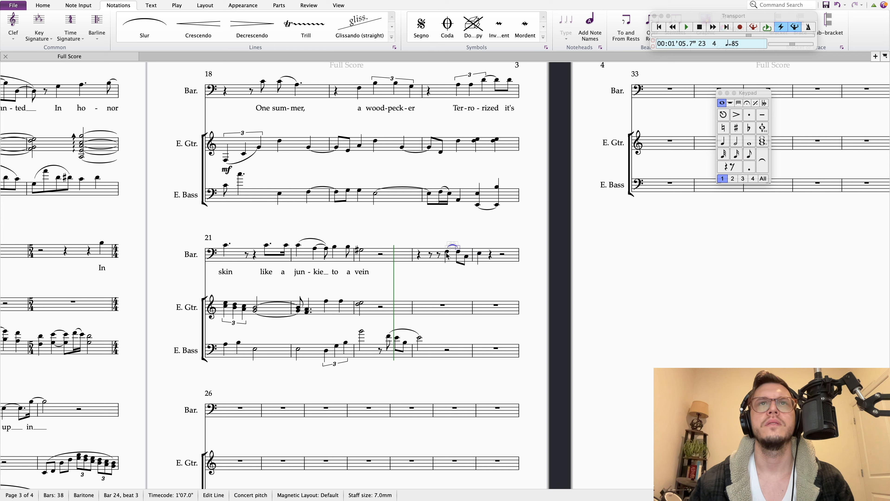
{"action": "key", "text": "ctrl+z"}
{"action": "key", "text": "ctrl+l"}
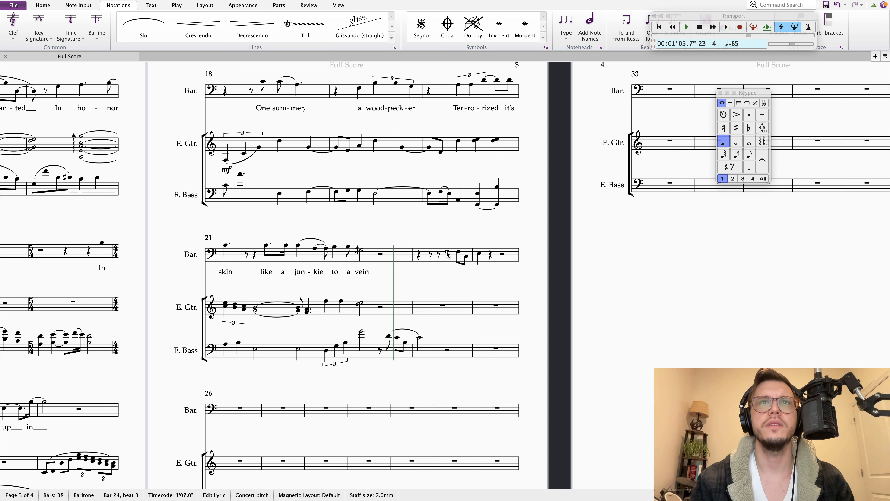
{"action": "type", "text": "I wa"}
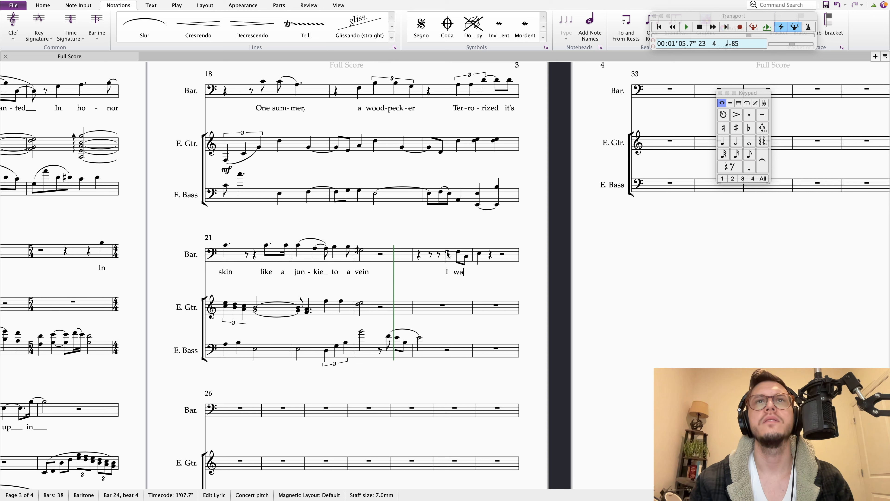
{"action": "type", "text": "s a-wake"}
{"action": "key", "text": "Escape"}
{"action": "key", "text": "Escape"}
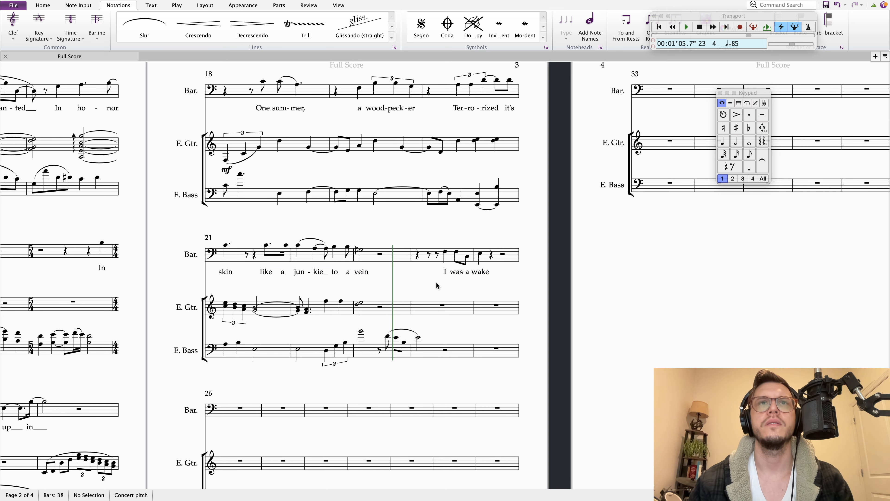
Switch to the lyrics in Google Docs, check the line starting "I was awake", and return to the score
{"action": "key", "text": "super+Tab"}
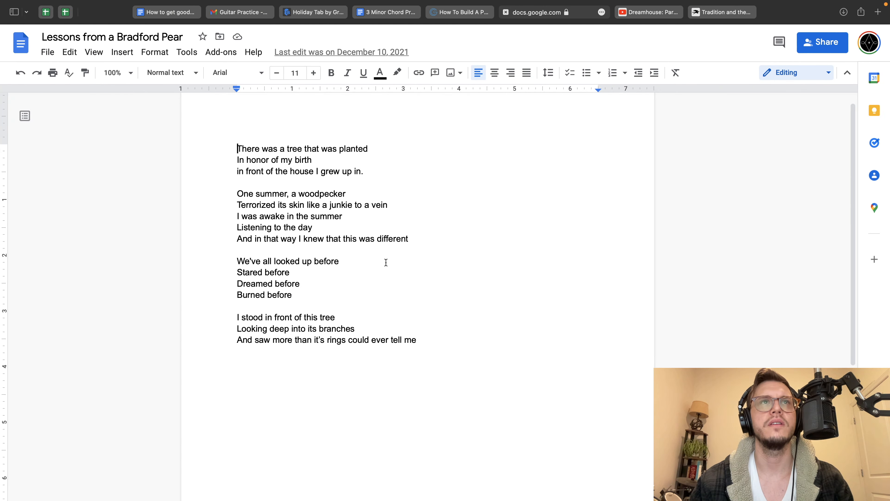
{"action": "key", "text": "super+Tab"}
{"action": "left_click", "coordinate": [482, 254]}
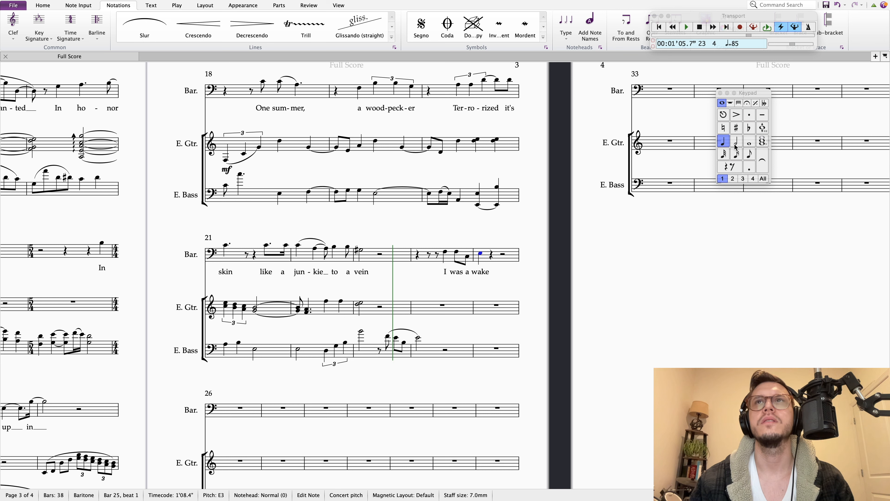
{"action": "left_click", "coordinate": [751, 169]}
{"action": "scroll", "coordinate": [507, 291], "scroll_direction": "right", "scroll_amount": 3}
{"action": "key", "text": "super+z"}
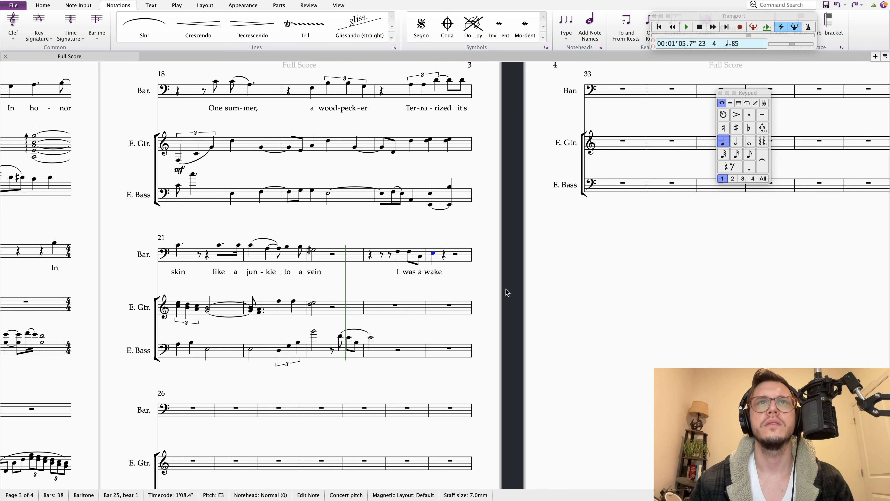
{"action": "left_click", "coordinate": [444, 256]}
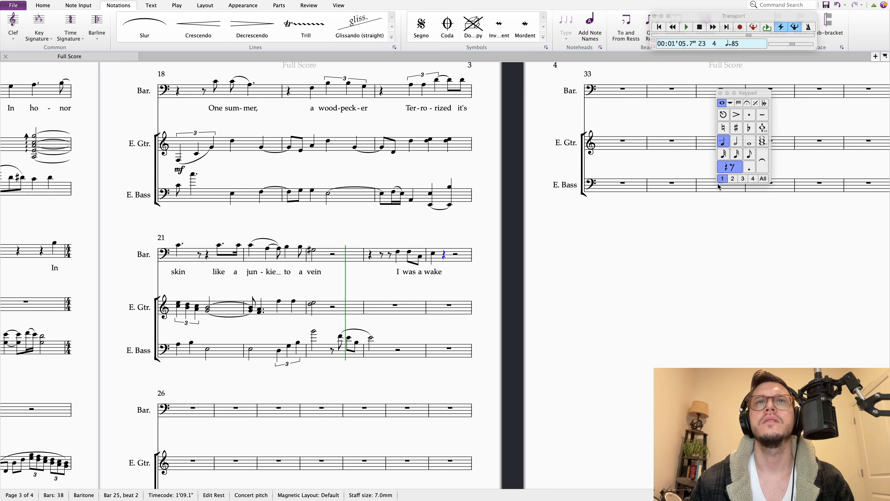
{"action": "left_click", "coordinate": [736, 156]}
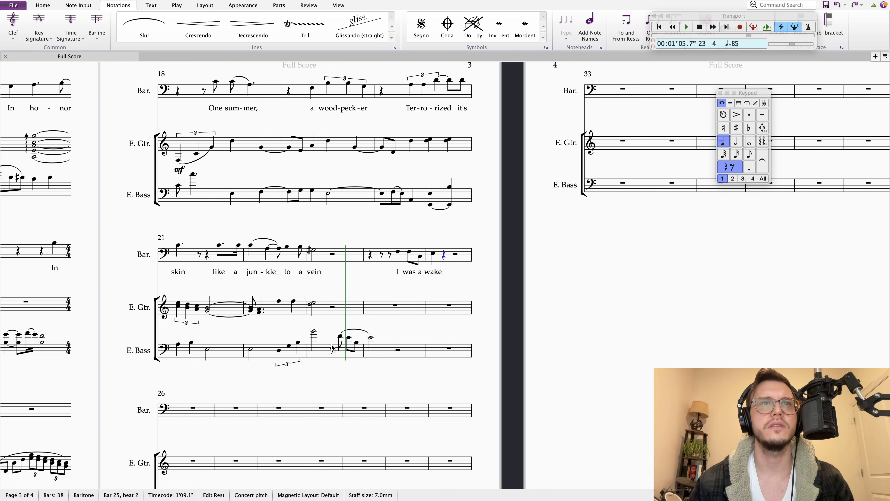
Play back the score from the bass note on the offbeat of beat 3 in bar 23 into bar 25
{"action": "left_click", "coordinate": [341, 336]}
{"action": "key", "text": "space"}
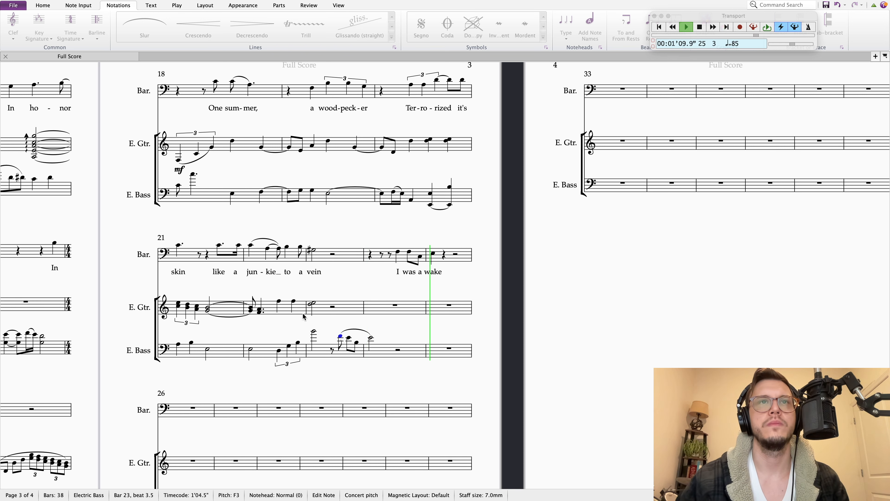
{"action": "key", "text": "space"}
Lower the baritone's two eighth notes on beat 4 of bar 24 to E3 and B2
{"action": "left_click", "coordinate": [398, 253]}
{"action": "left_click", "coordinate": [409, 253]}
{"action": "key", "text": "Right"}
{"action": "key", "text": "Right"}
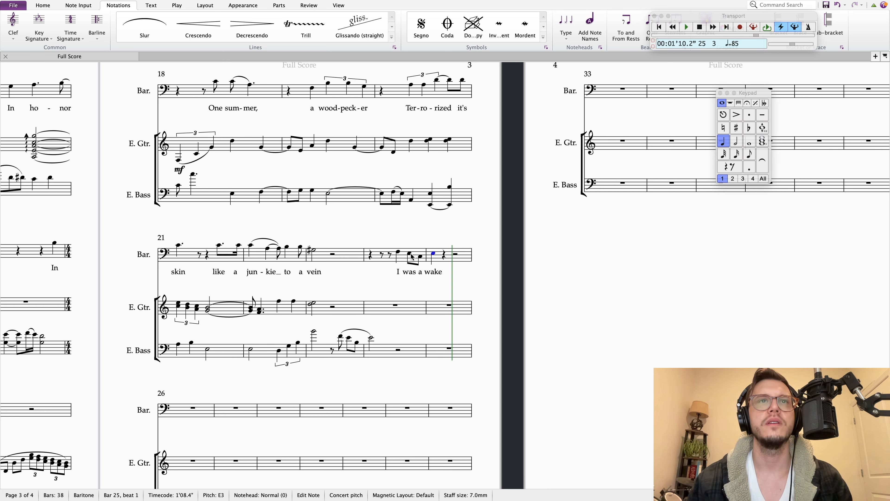
{"action": "key", "text": "Left"}
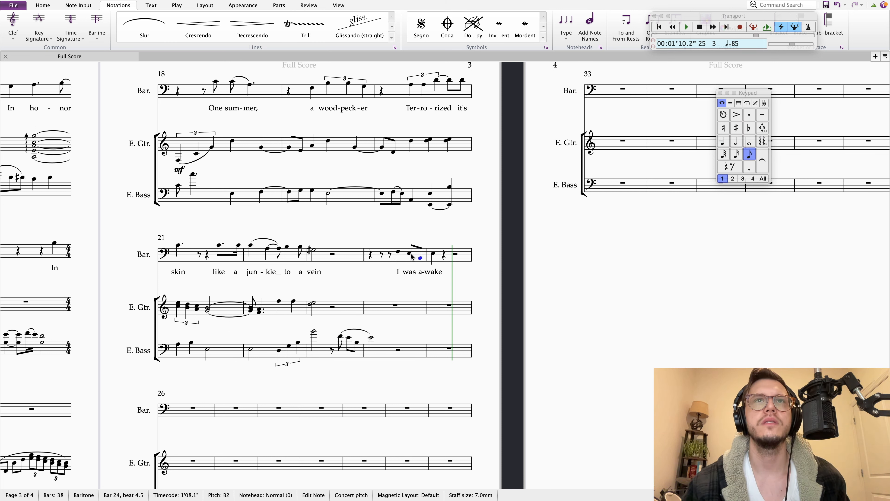
{"action": "key", "text": "Right"}
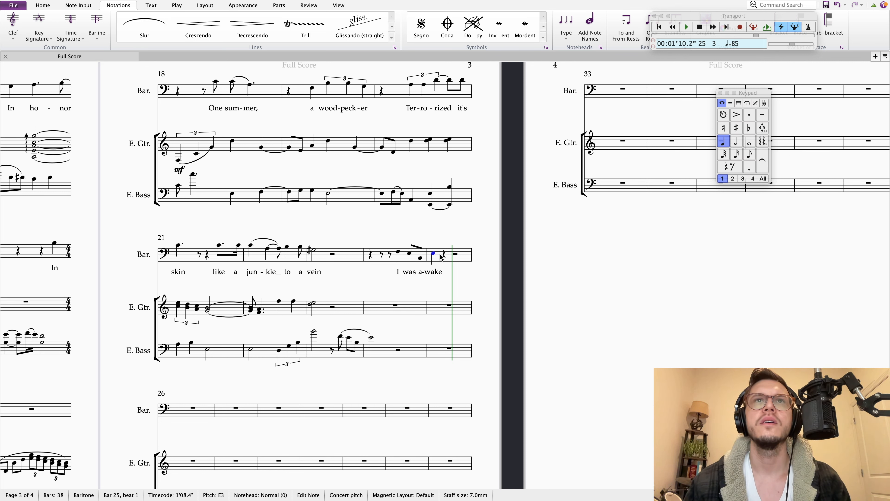
{"action": "left_click", "coordinate": [736, 141]}
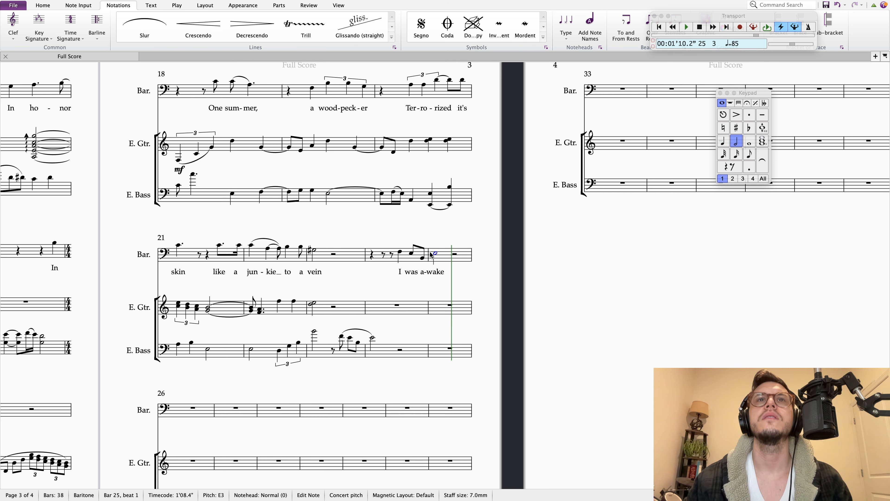
{"action": "left_click", "coordinate": [723, 141]}
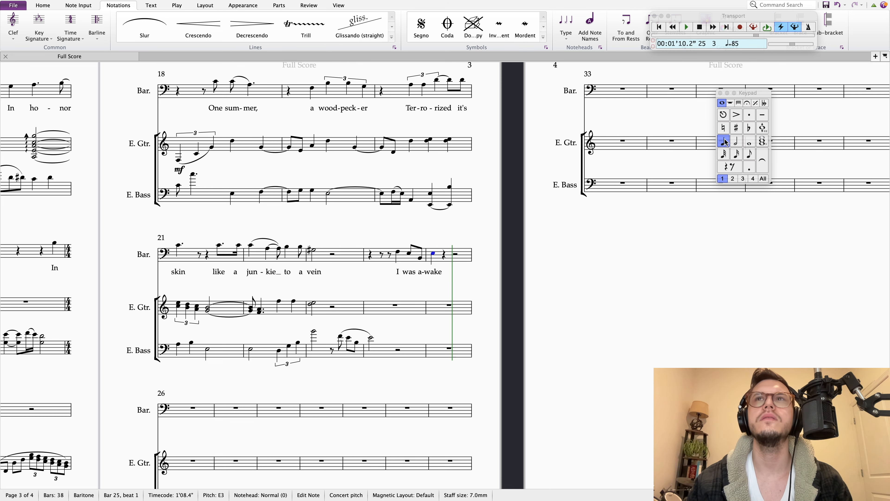
Dot the baritone's quarter note on beat 1 of bar 25 and add two D3 sixteenth notes from beat 2.5
{"action": "left_click", "coordinate": [749, 168]}
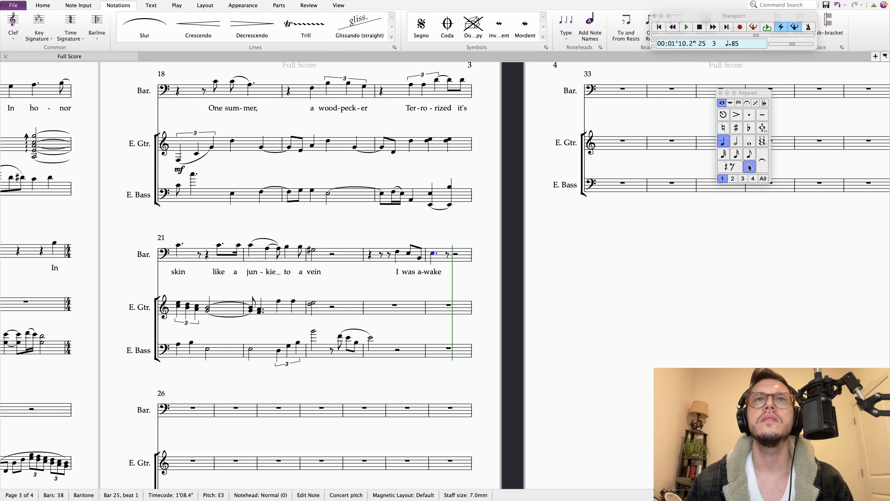
{"action": "key", "text": "Right"}
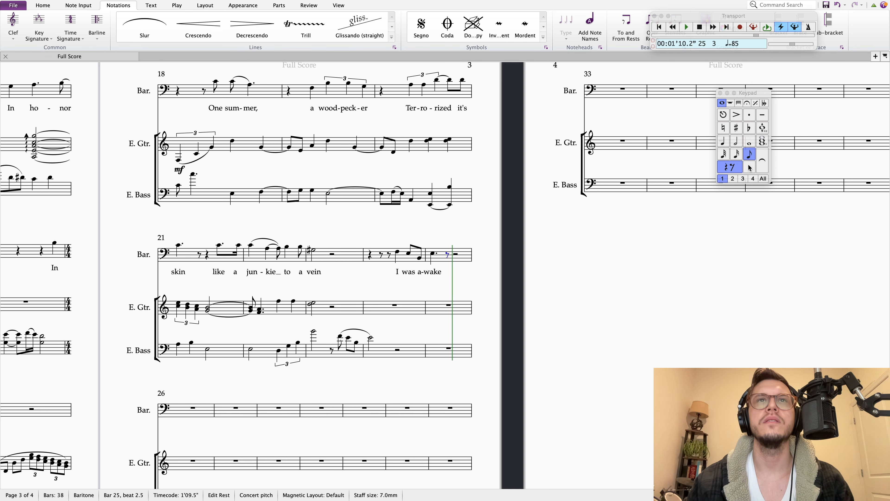
{"action": "left_click", "coordinate": [737, 155]}
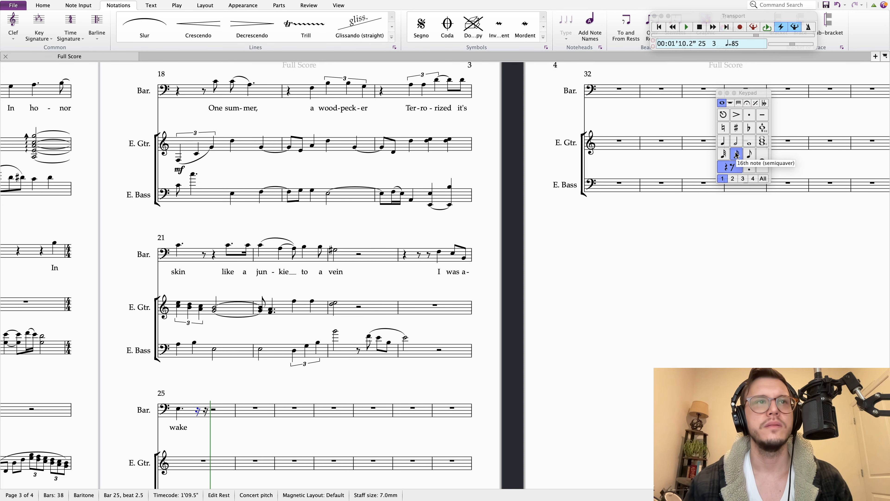
{"action": "key", "text": "d"}
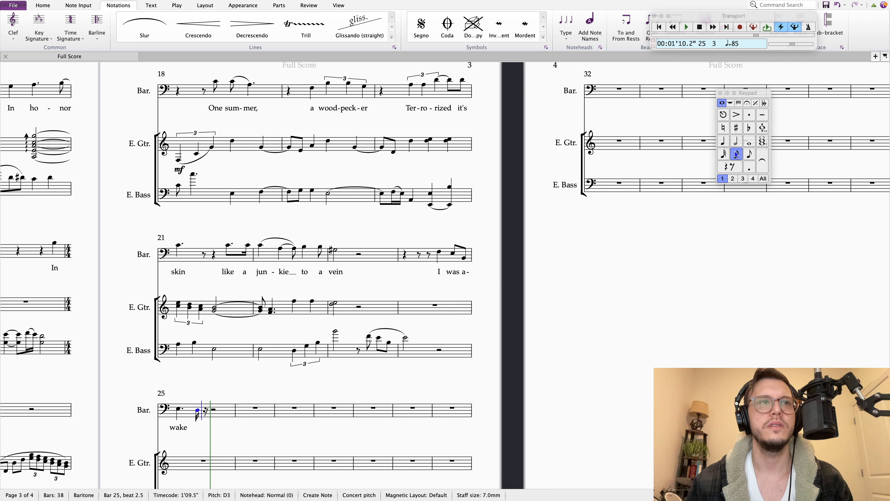
{"action": "key", "text": "d"}
Raise the baritone's two sixteenth notes in the second half of beat 2 of bar 25 to G3
{"action": "key", "text": "Left"}
{"action": "key", "text": "Up"}
{"action": "key", "text": "Up"}
{"action": "key", "text": "Right"}
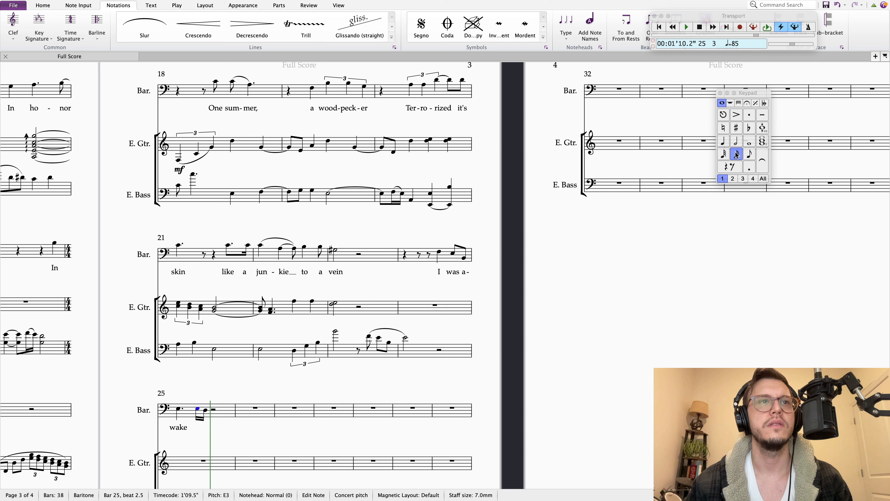
{"action": "key", "text": "Up"}
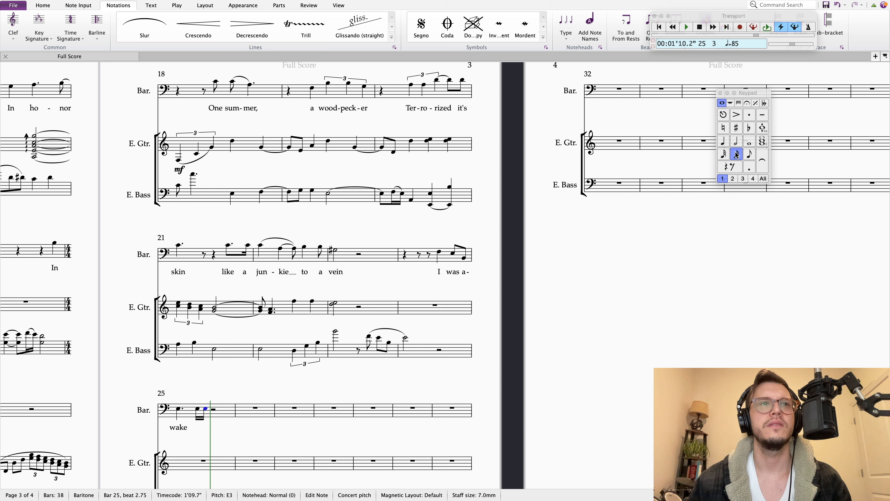
{"action": "key", "text": "Left"}
{"action": "key", "text": "Right"}
{"action": "key", "text": "Up"}
{"action": "key", "text": "Up"}
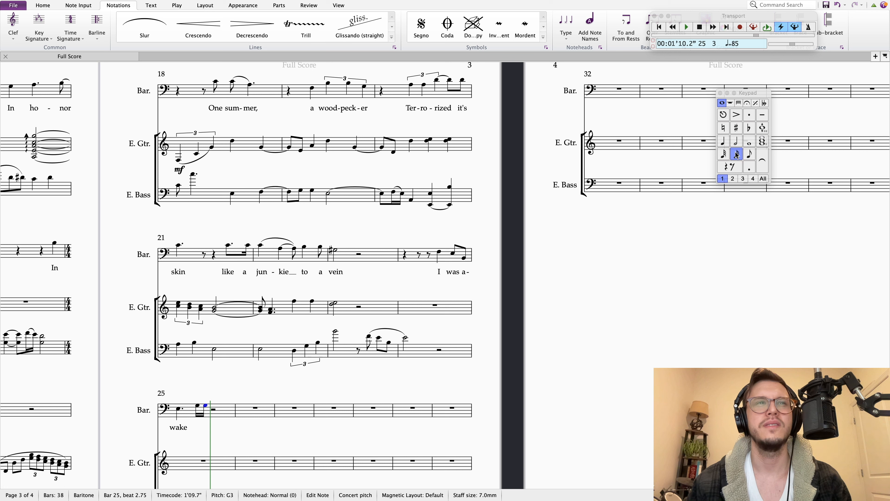
Add a G3 quarter note on beat 3 of the baritone's bar 25 and an F3 on beat 4
{"action": "key", "text": "r"}
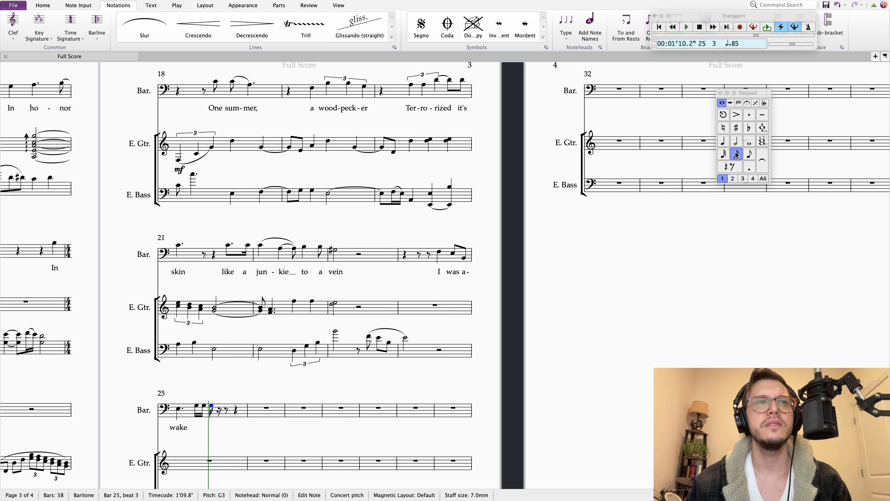
{"action": "key", "text": "x"}
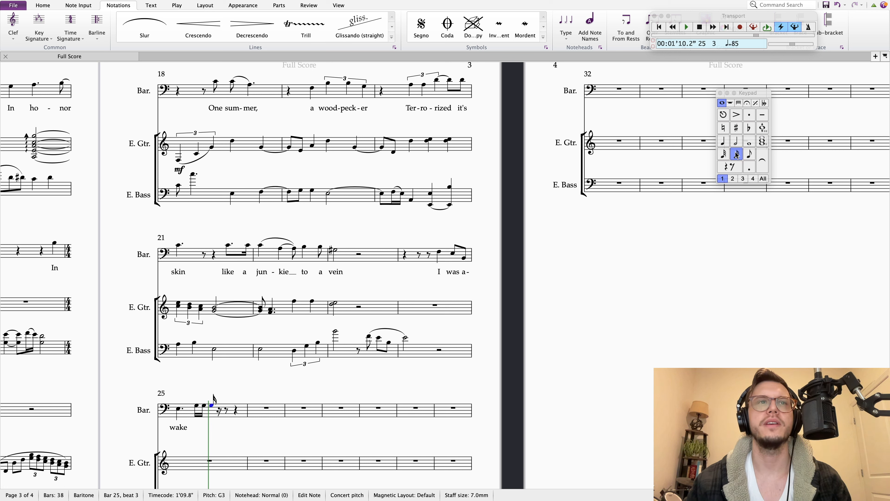
{"action": "key", "text": "x"}
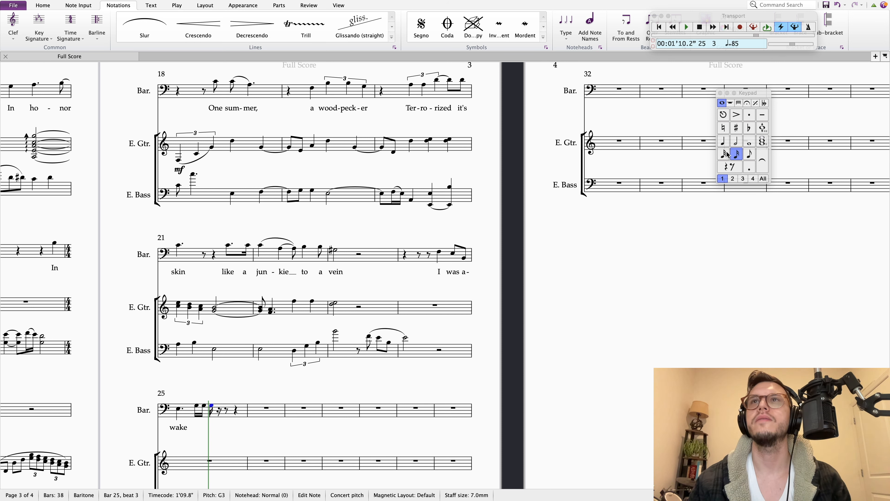
{"action": "left_click", "coordinate": [724, 142]}
{"action": "key", "text": "f"}
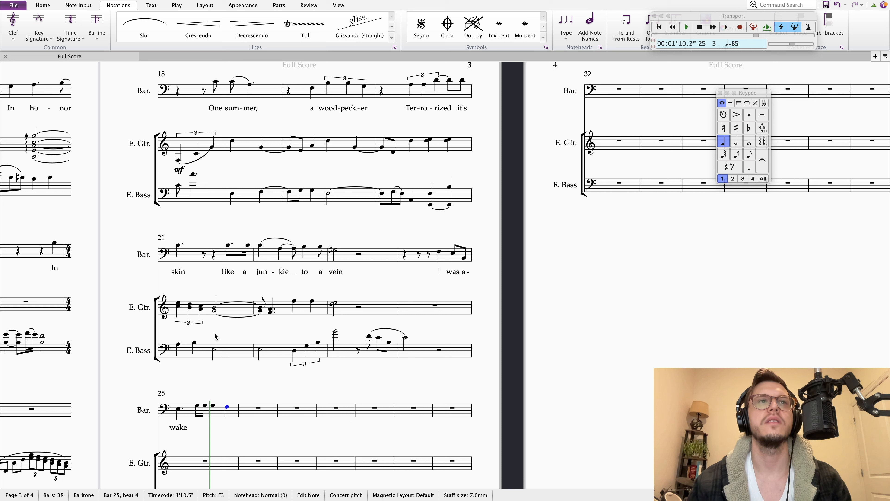
Dot the baritone's G3 on beat 3 of bar 25, leaving the F3 as an eighth note on beat 4.5
{"action": "left_click", "coordinate": [214, 406]}
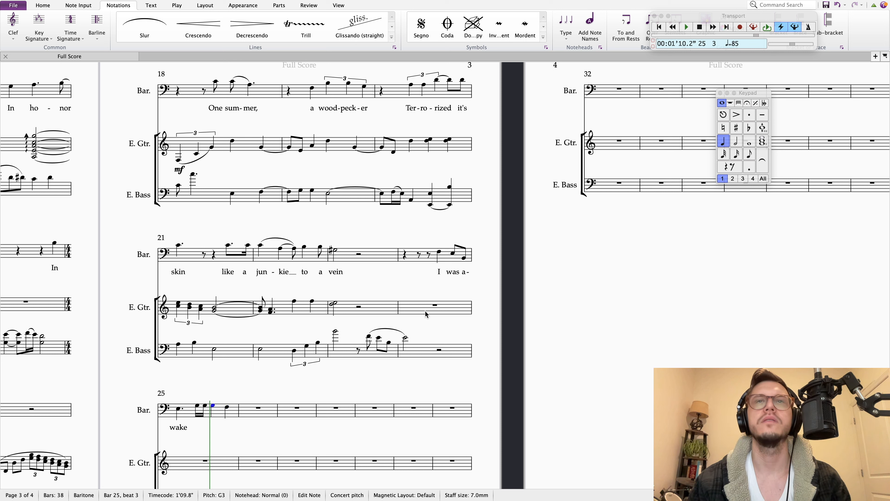
{"action": "left_click", "coordinate": [748, 167]}
{"action": "key", "text": "Right"}
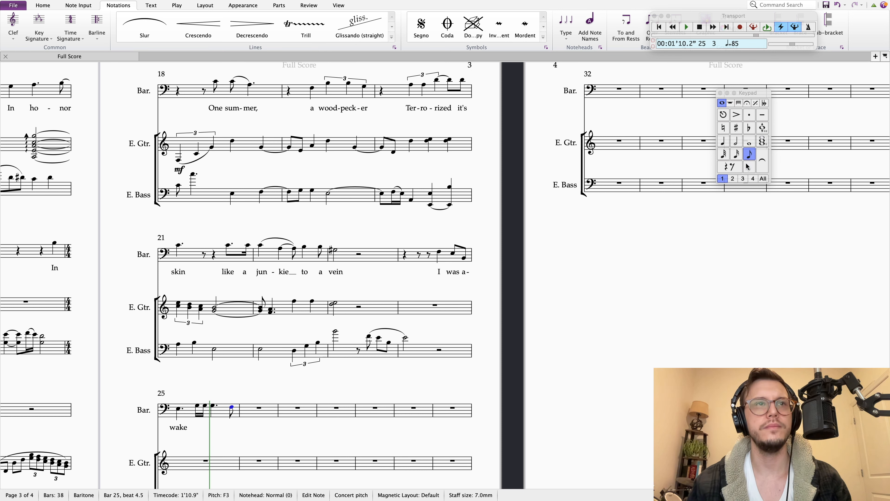
{"action": "key", "text": "Left"}
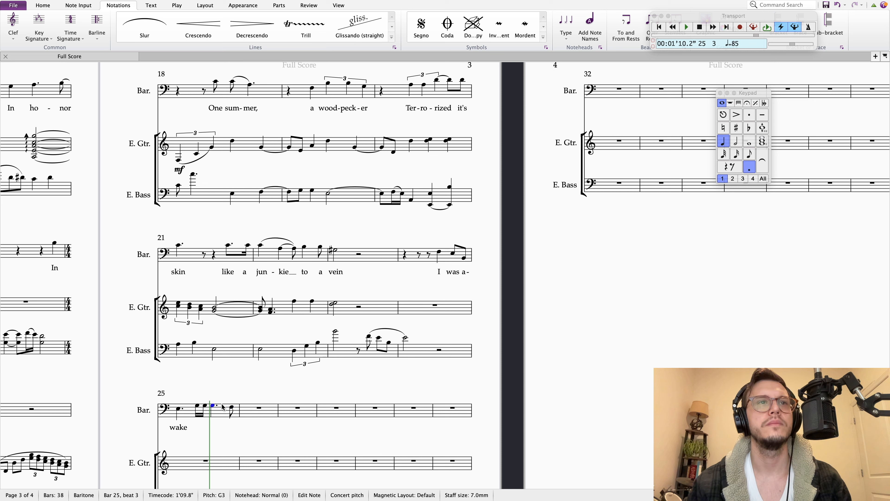
Play back the score from the baritone's F3 on beat 3 of bar 24 into bar 26
{"action": "left_click", "coordinate": [178, 409]}
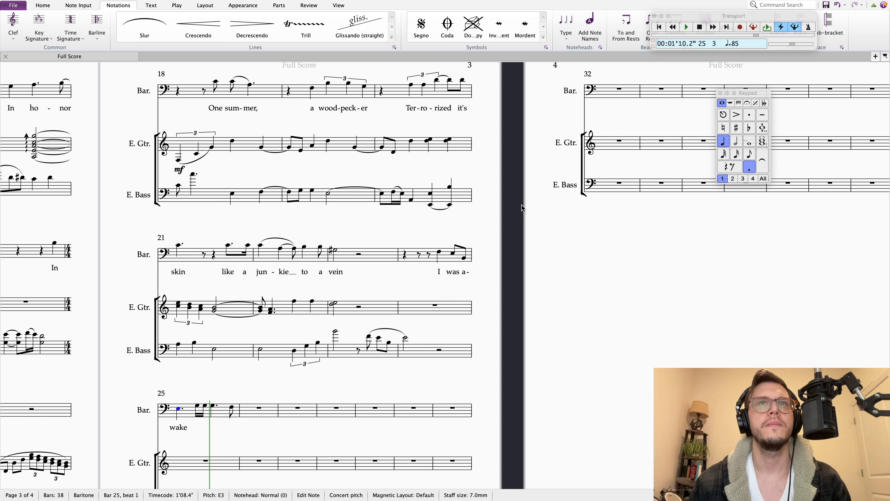
{"action": "left_click", "coordinate": [440, 252]}
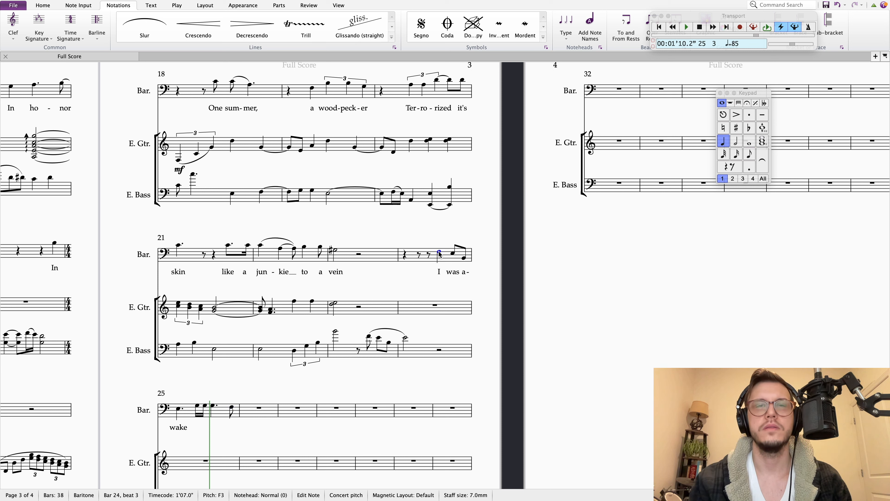
{"action": "key", "text": "p"}
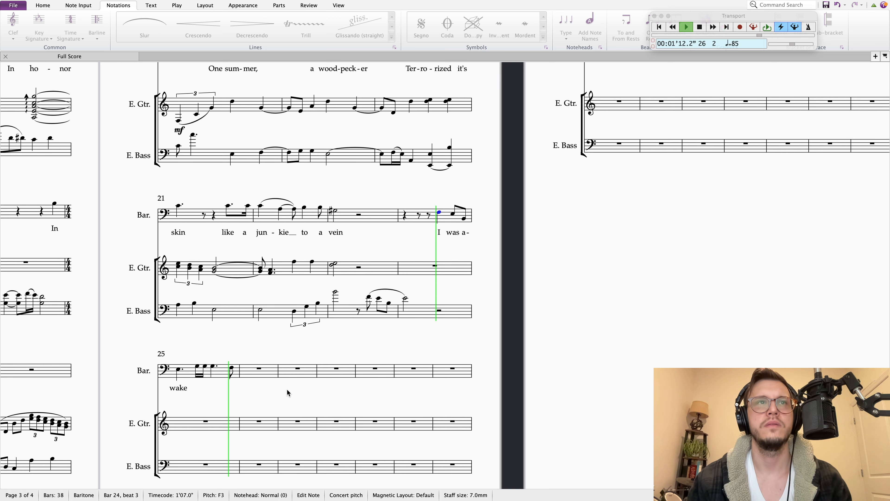
{"action": "key", "text": "space"}
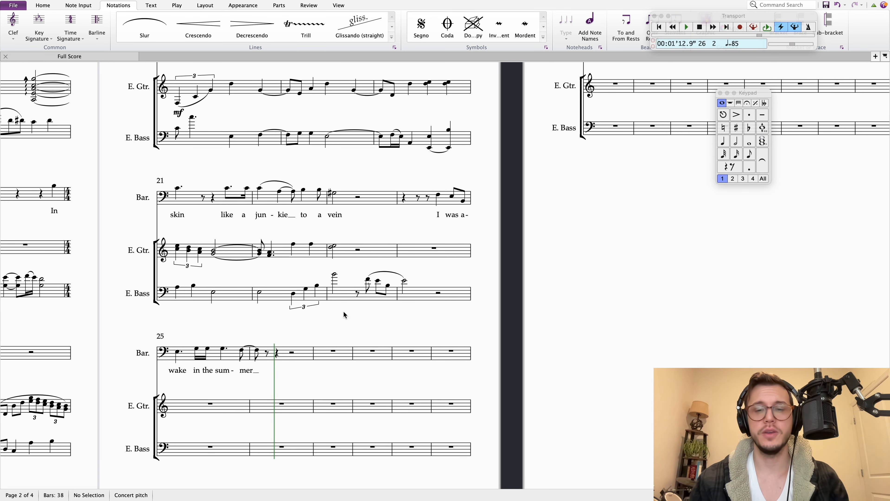
Review the whole score from the first page through bar 26, examining the electric bass line in bars 14 to 16
{"action": "key", "text": "super+minus"}
{"action": "key", "text": "super+minus"}
{"action": "scroll", "coordinate": [275, 258], "scroll_direction": "left", "scroll_amount": 2}
{"action": "scroll", "coordinate": [275, 259], "scroll_direction": "left", "scroll_amount": 6}
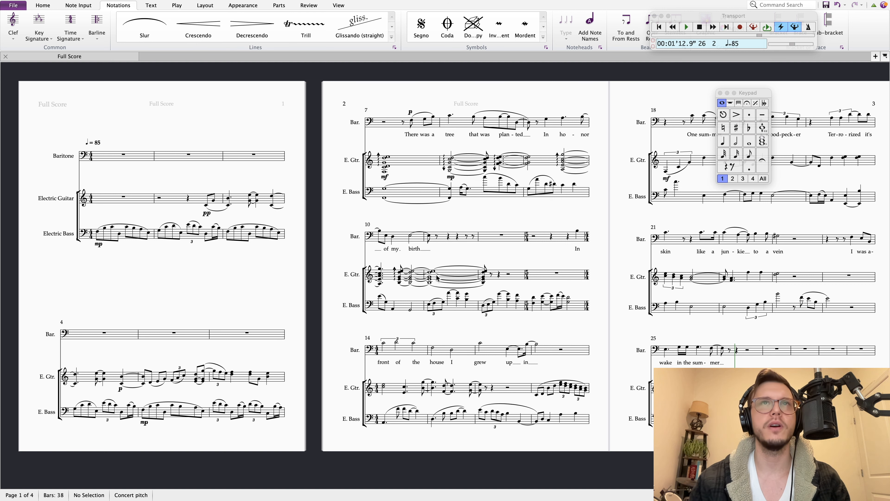
{"action": "scroll", "coordinate": [436, 278], "scroll_direction": "right", "scroll_amount": 10}
{"action": "scroll", "coordinate": [449, 277], "scroll_direction": "right", "scroll_amount": 2}
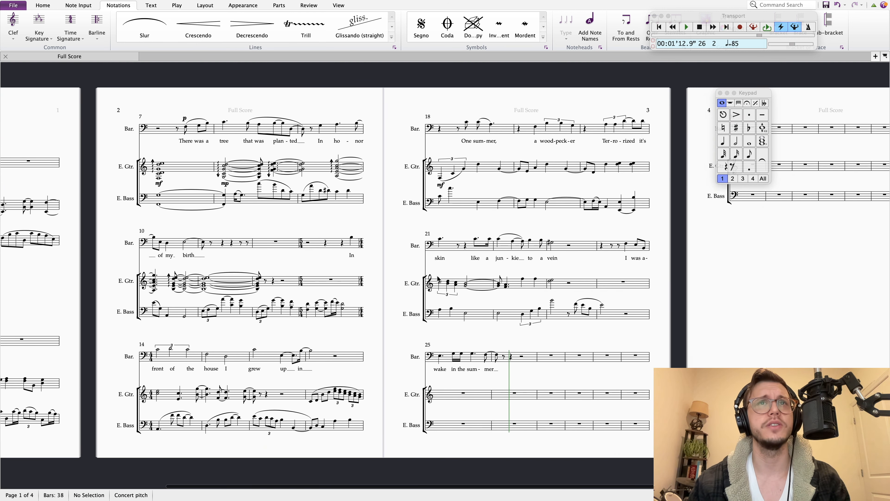
{"action": "scroll", "coordinate": [438, 279], "scroll_direction": "right", "scroll_amount": 2}
{"action": "scroll", "coordinate": [399, 297], "scroll_direction": "right", "scroll_amount": 1}
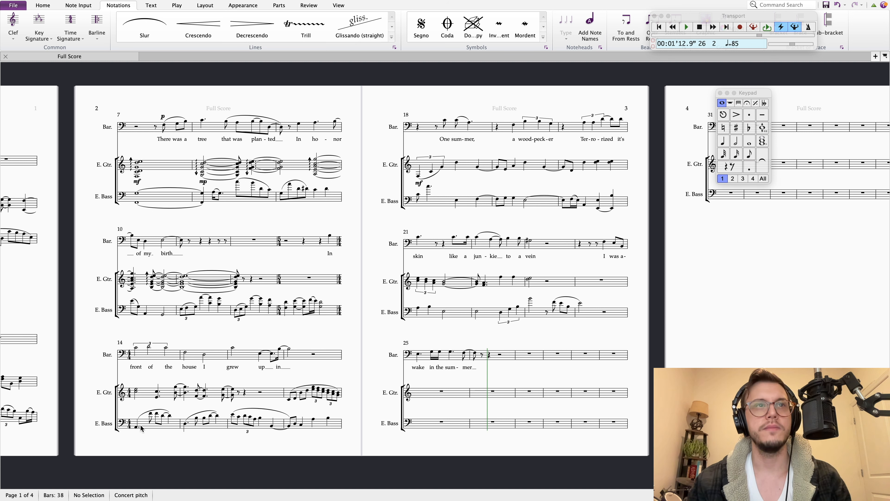
{"action": "left_click", "coordinate": [235, 416]}
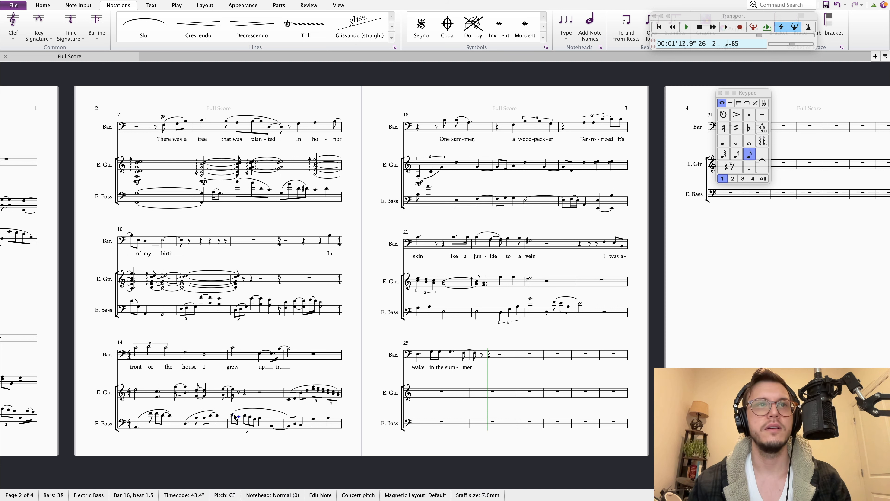
{"action": "left_click", "coordinate": [186, 423]}
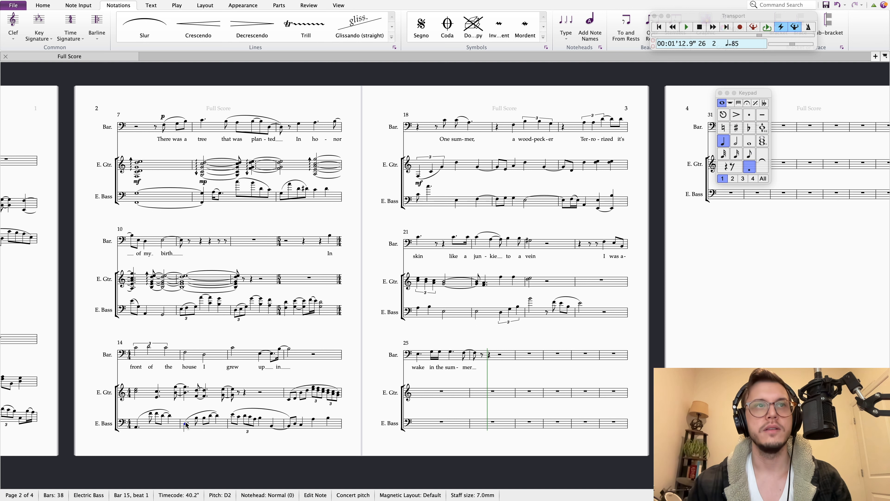
{"action": "left_click", "coordinate": [141, 446]}
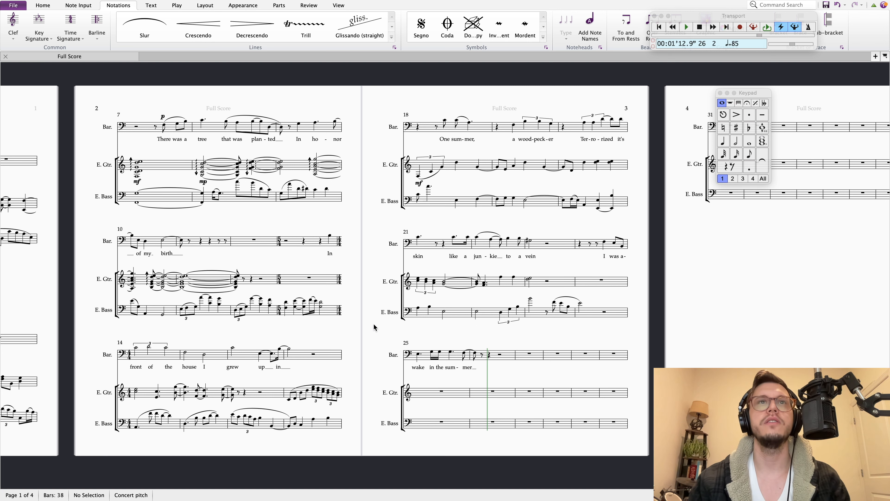
Switch to the lyrics in Google Docs, read the lines around "I was awake in the summer", and return to the score
{"action": "scroll", "coordinate": [374, 327], "scroll_direction": "right", "scroll_amount": 5}
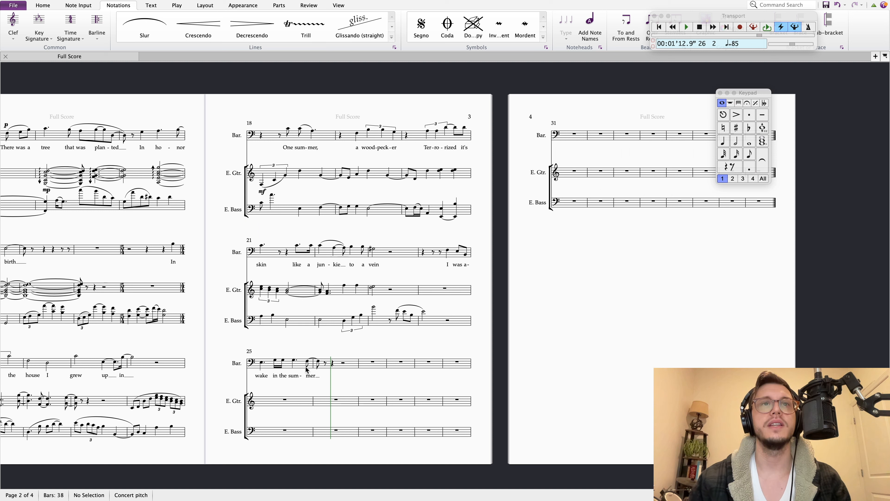
{"action": "key", "text": "ctrl+Right"}
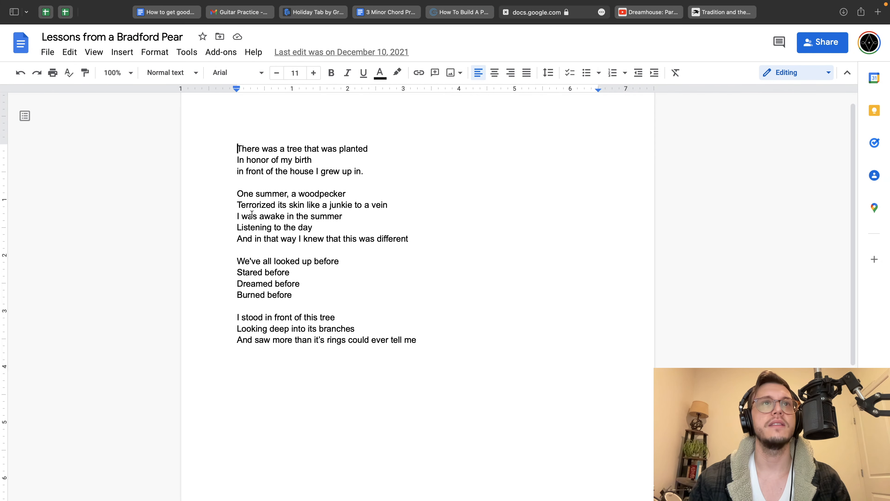
{"action": "key", "text": "ctrl+Left"}
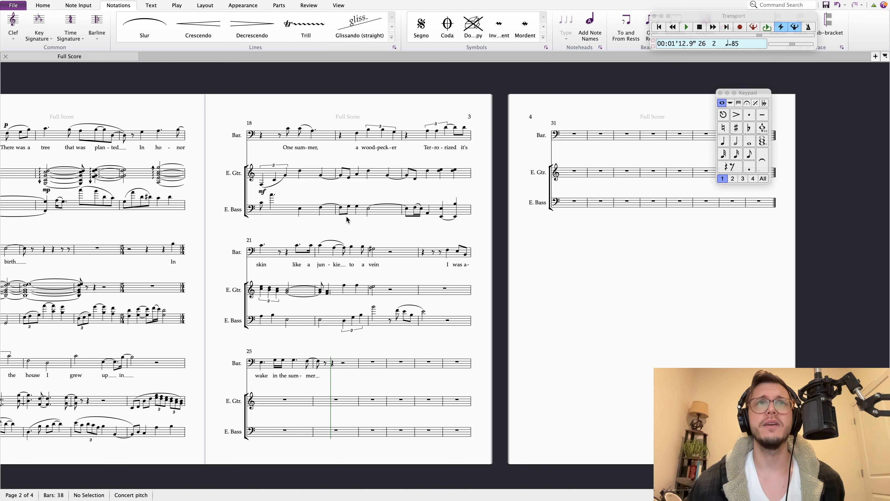
{"action": "left_click_drag", "start_coordinate": [355, 223], "coordinate": [457, 221]}
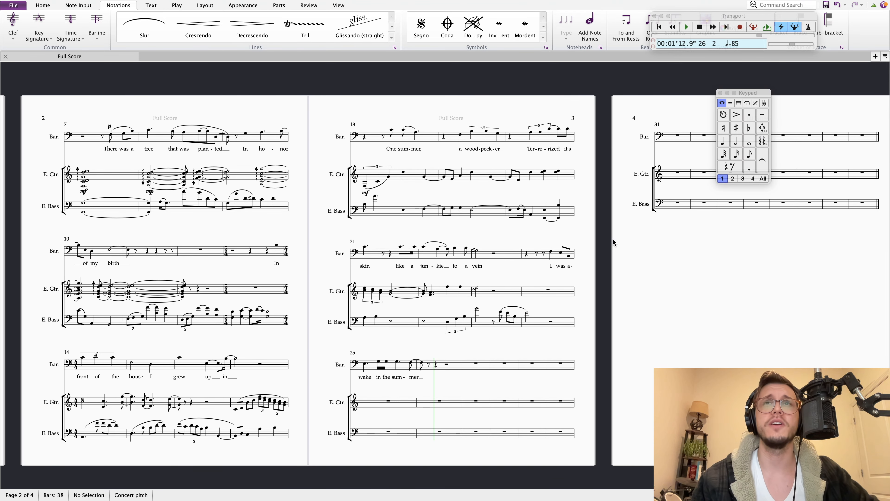
{"action": "left_click_drag", "start_coordinate": [614, 242], "coordinate": [607, 239]}
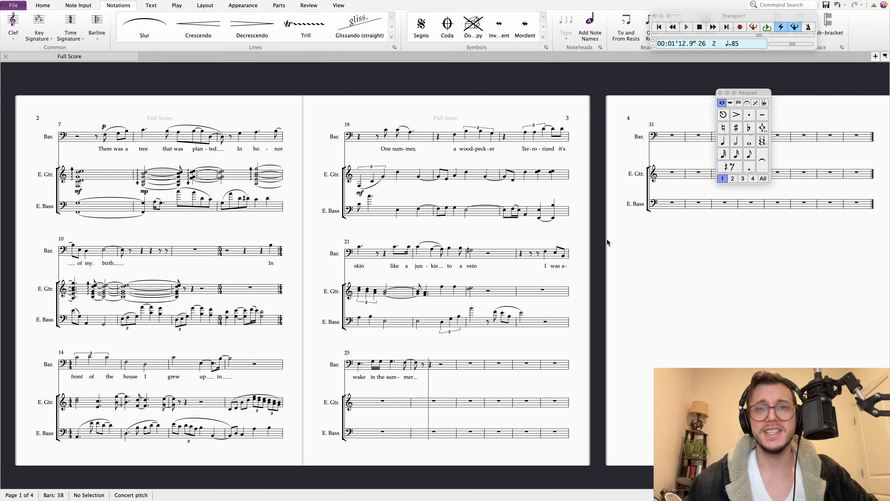